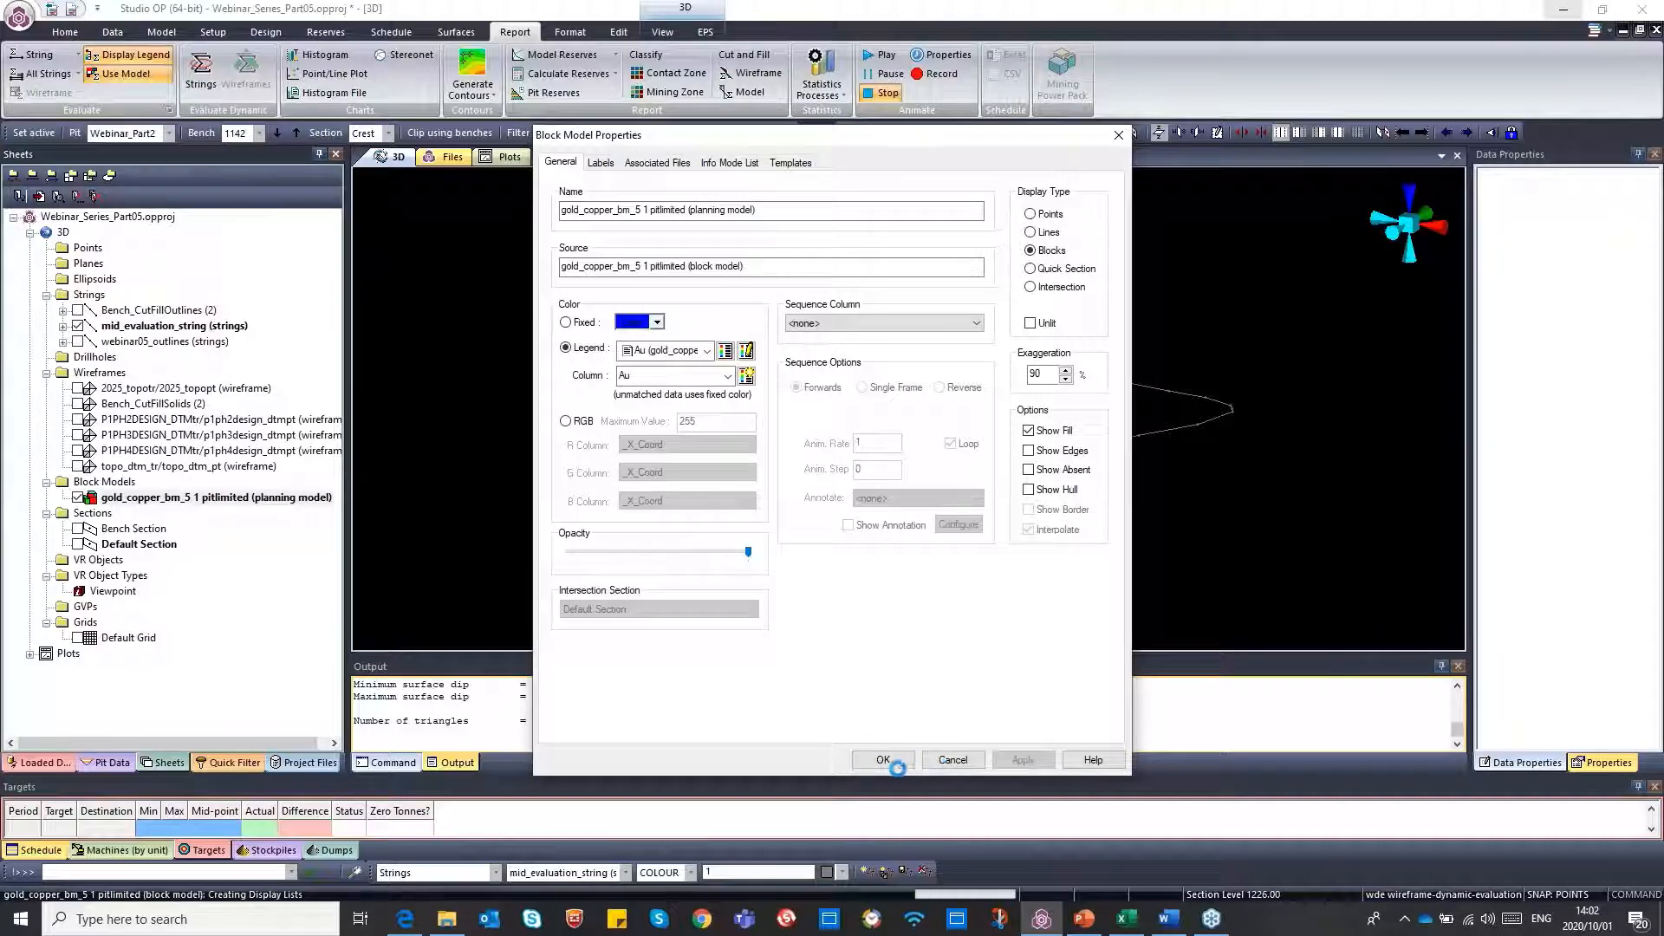
# Apply the planning model's block display, select the mid_evaluation_string outline, and start String Dynamic Evaluation on it
pyautogui.click(884, 761)
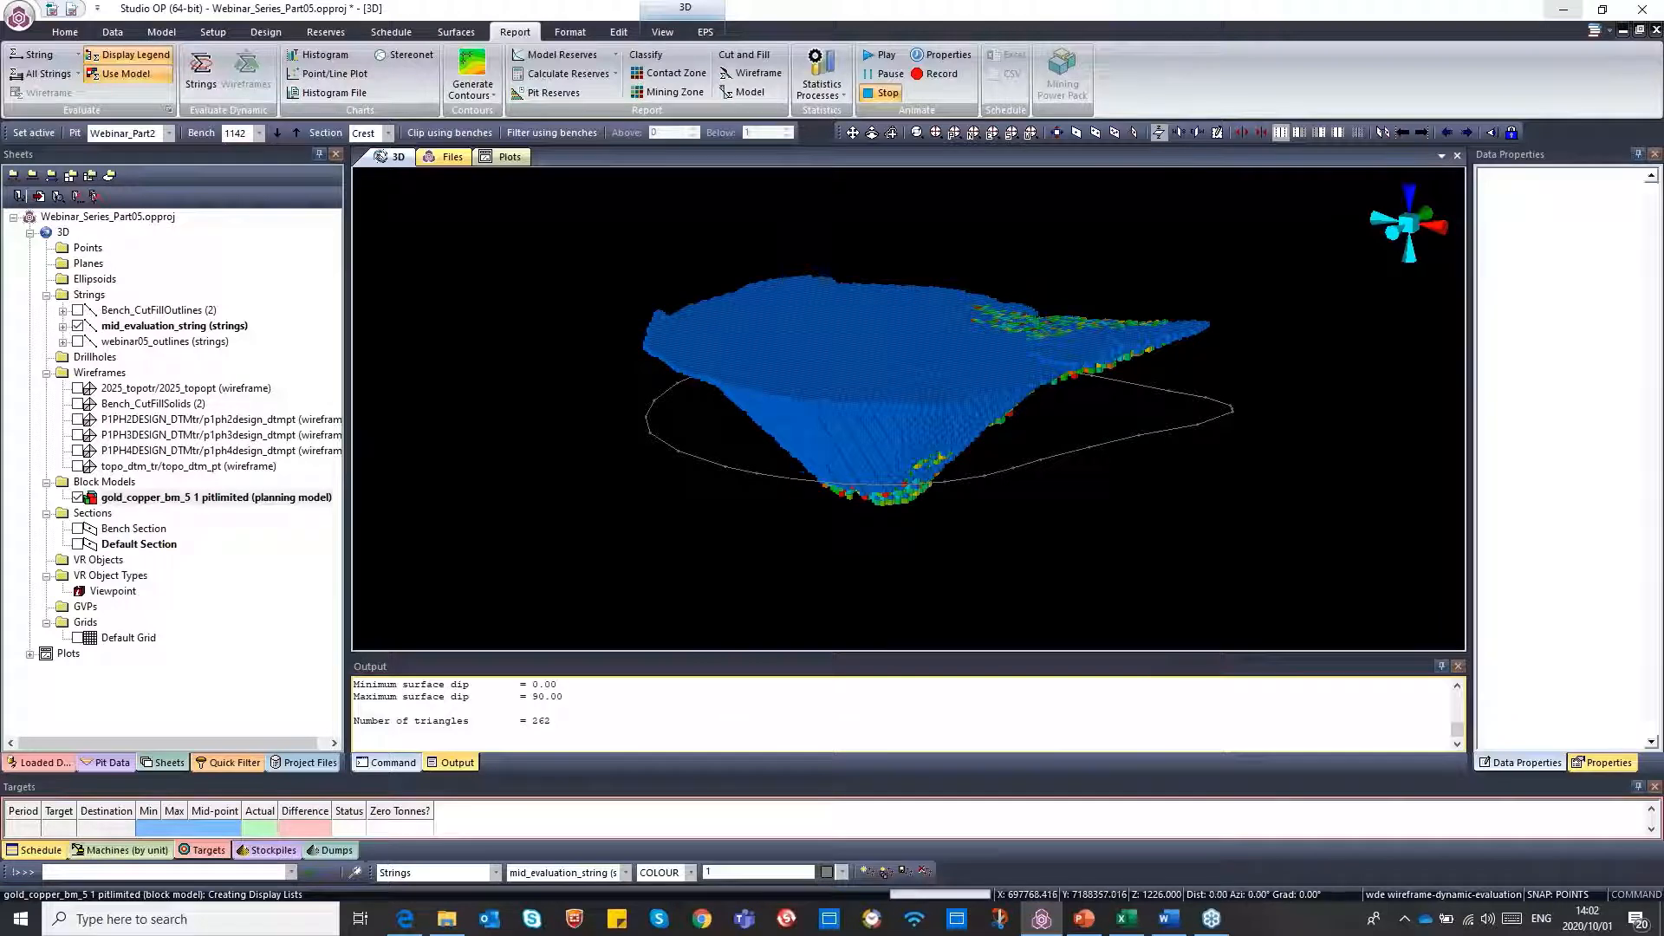
pyautogui.click(787, 484)
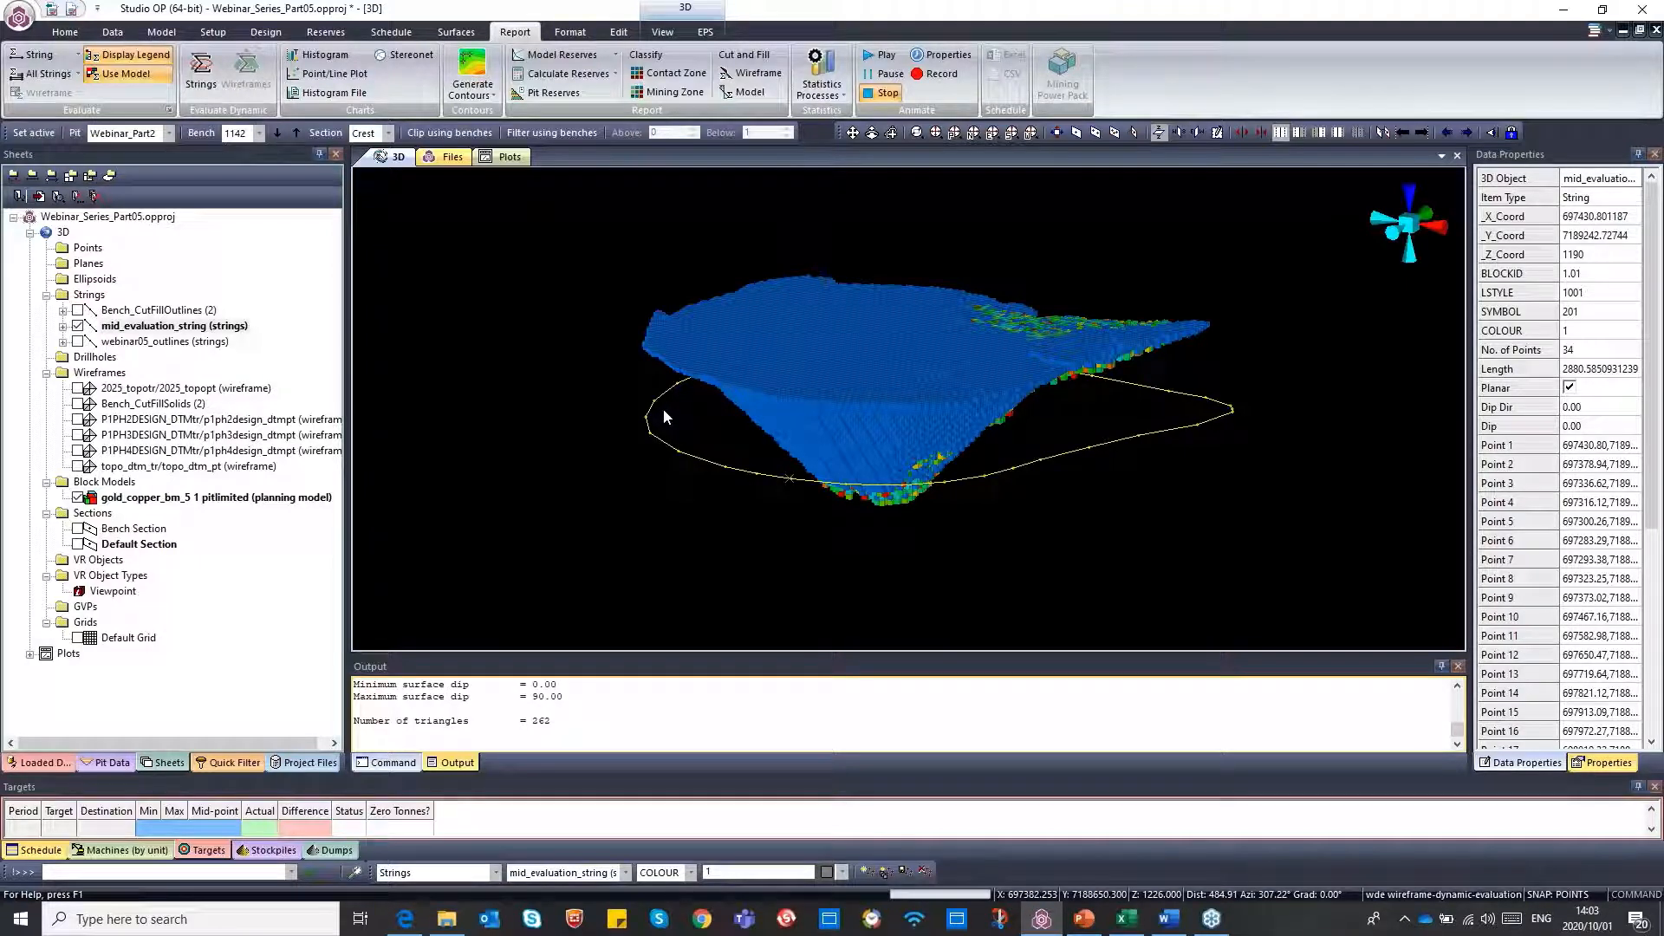
pyautogui.click(201, 76)
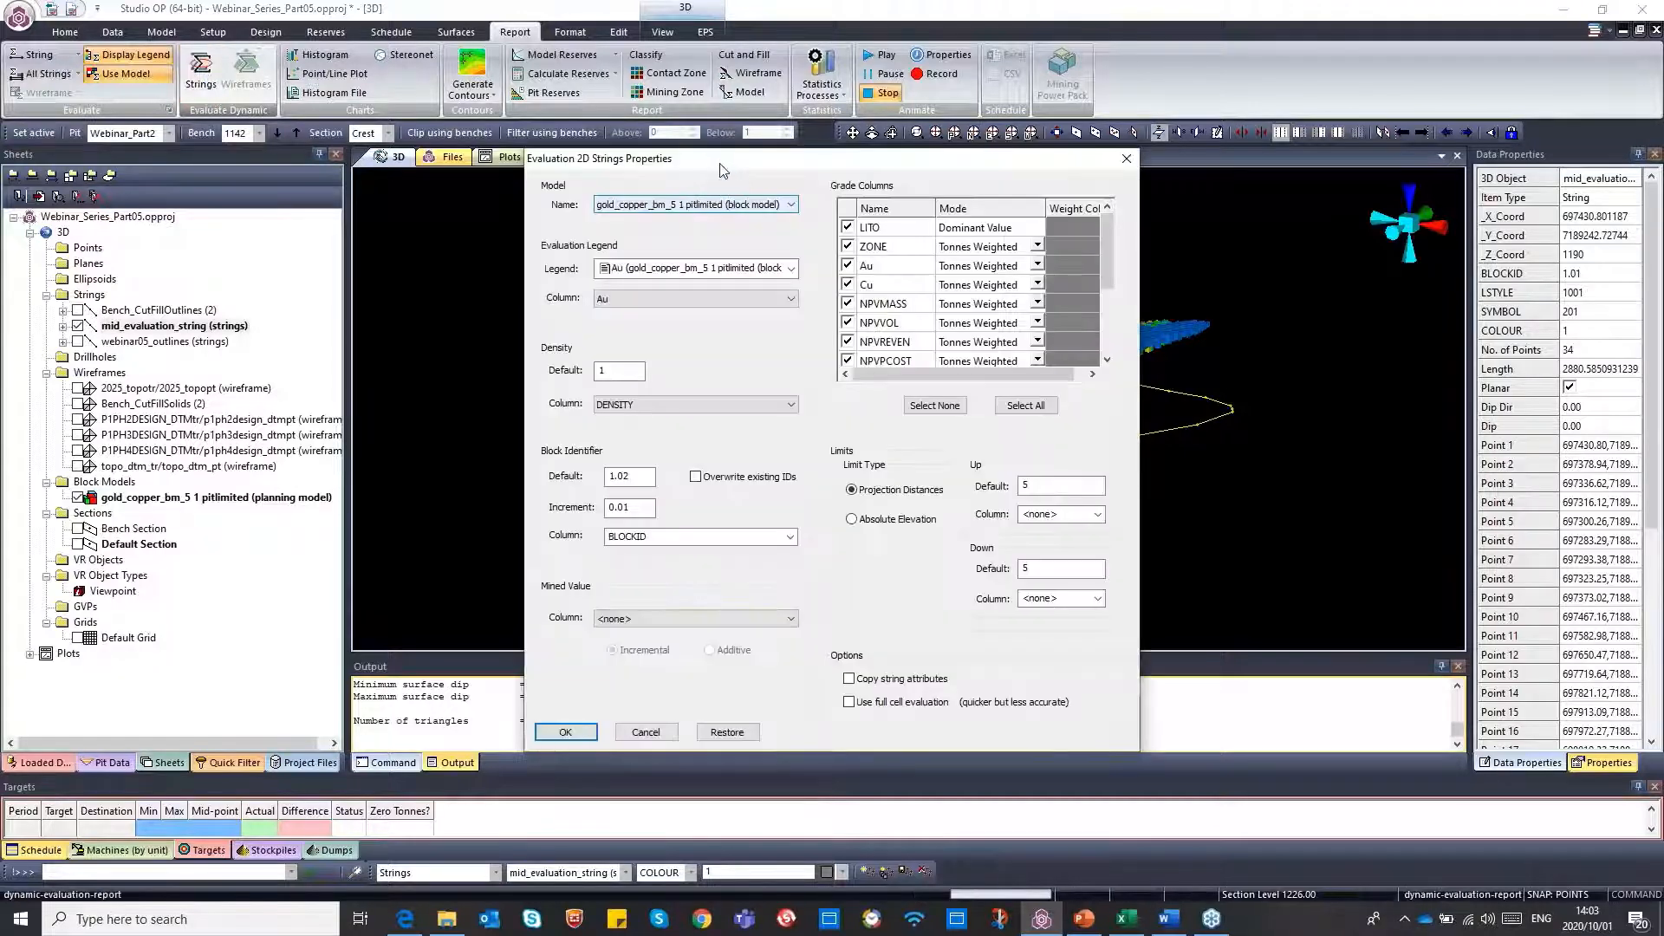
pyautogui.moveTo(718, 164); pyautogui.dragTo(661, 167)
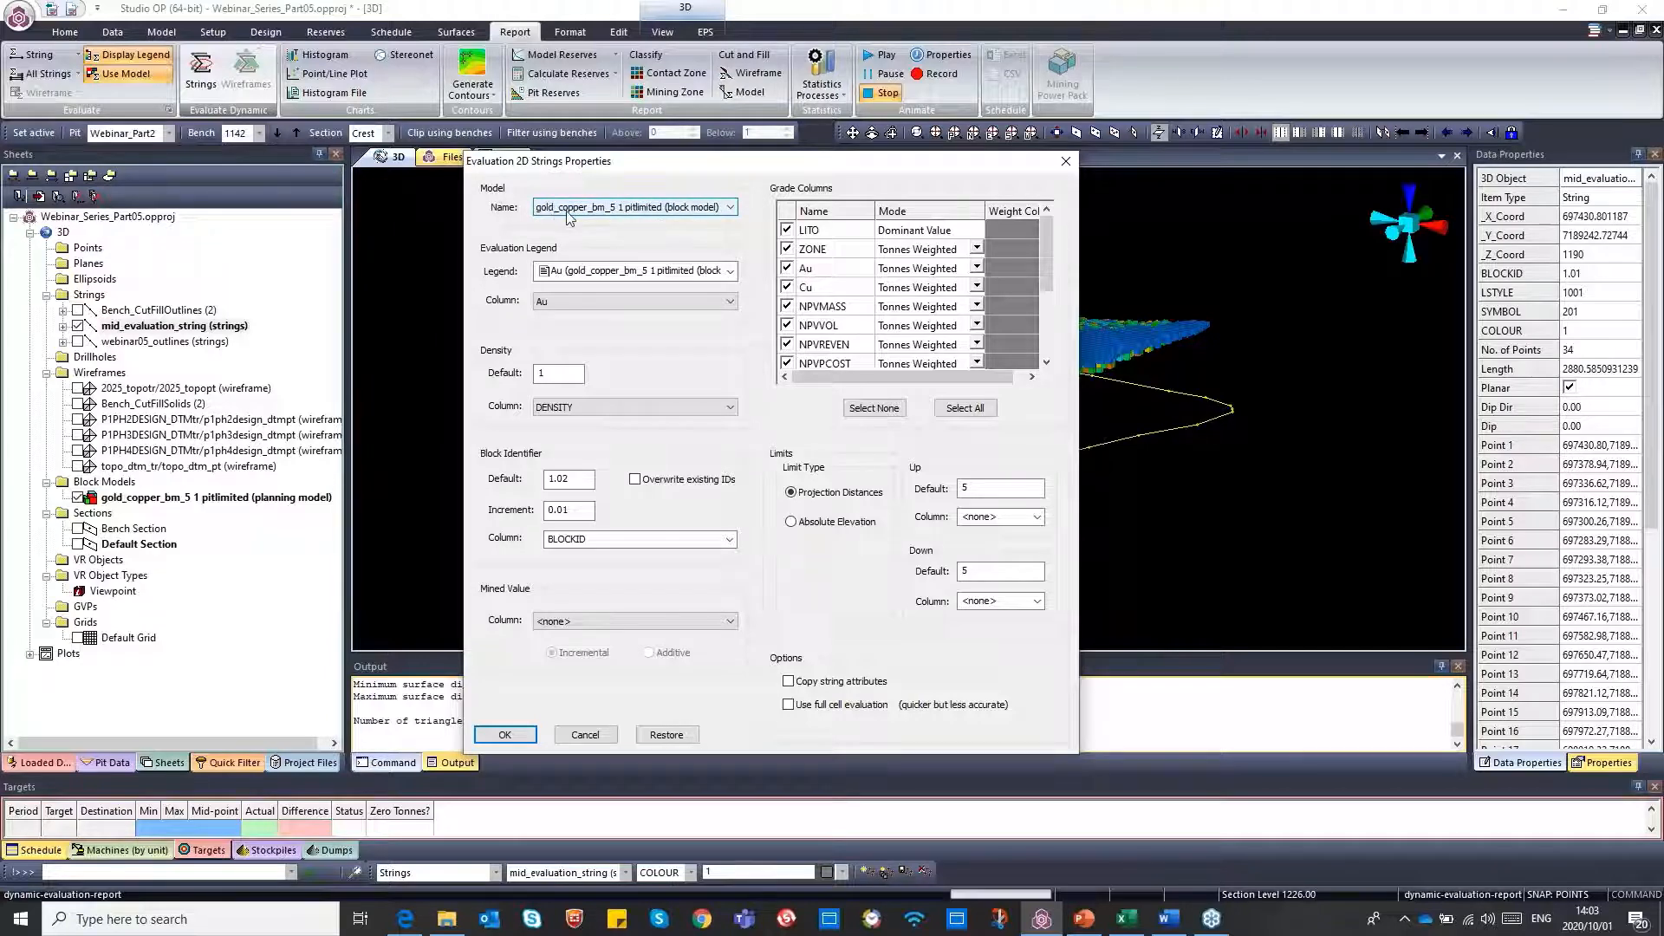
# Set the evaluation legend to Webinar05_Au_Legend, keeping the gold_copper_bm_5 1 pitlimited block model and the Au column
pyautogui.click(730, 208)
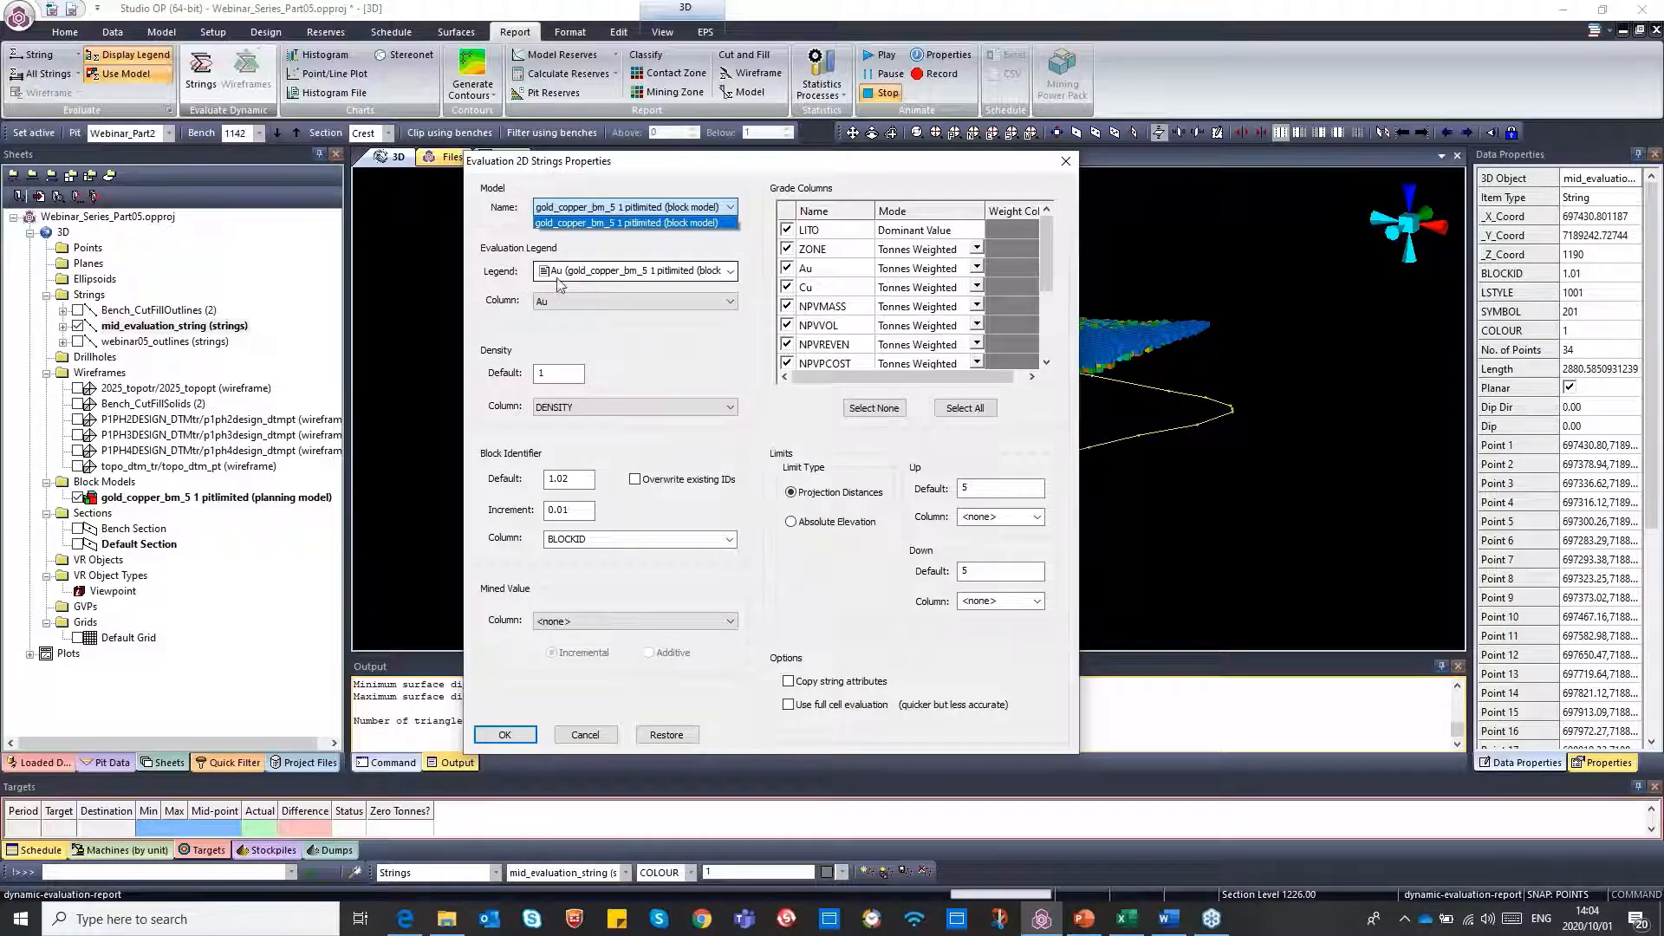
pyautogui.click(731, 272)
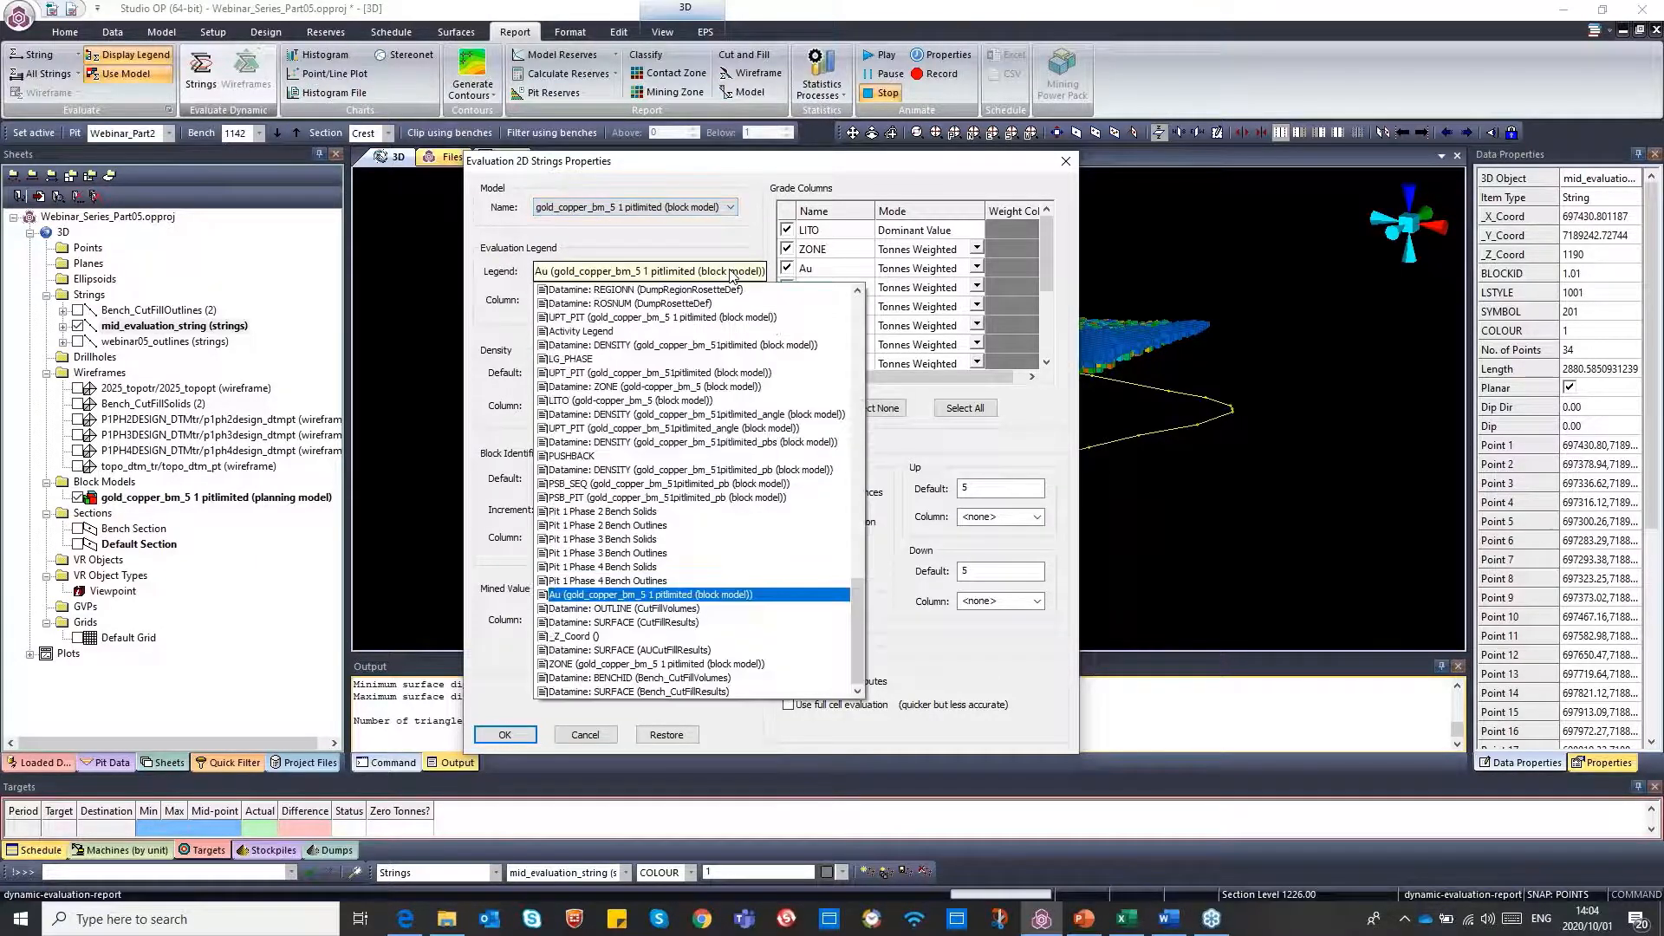
pyautogui.moveTo(858, 619); pyautogui.dragTo(857, 428)
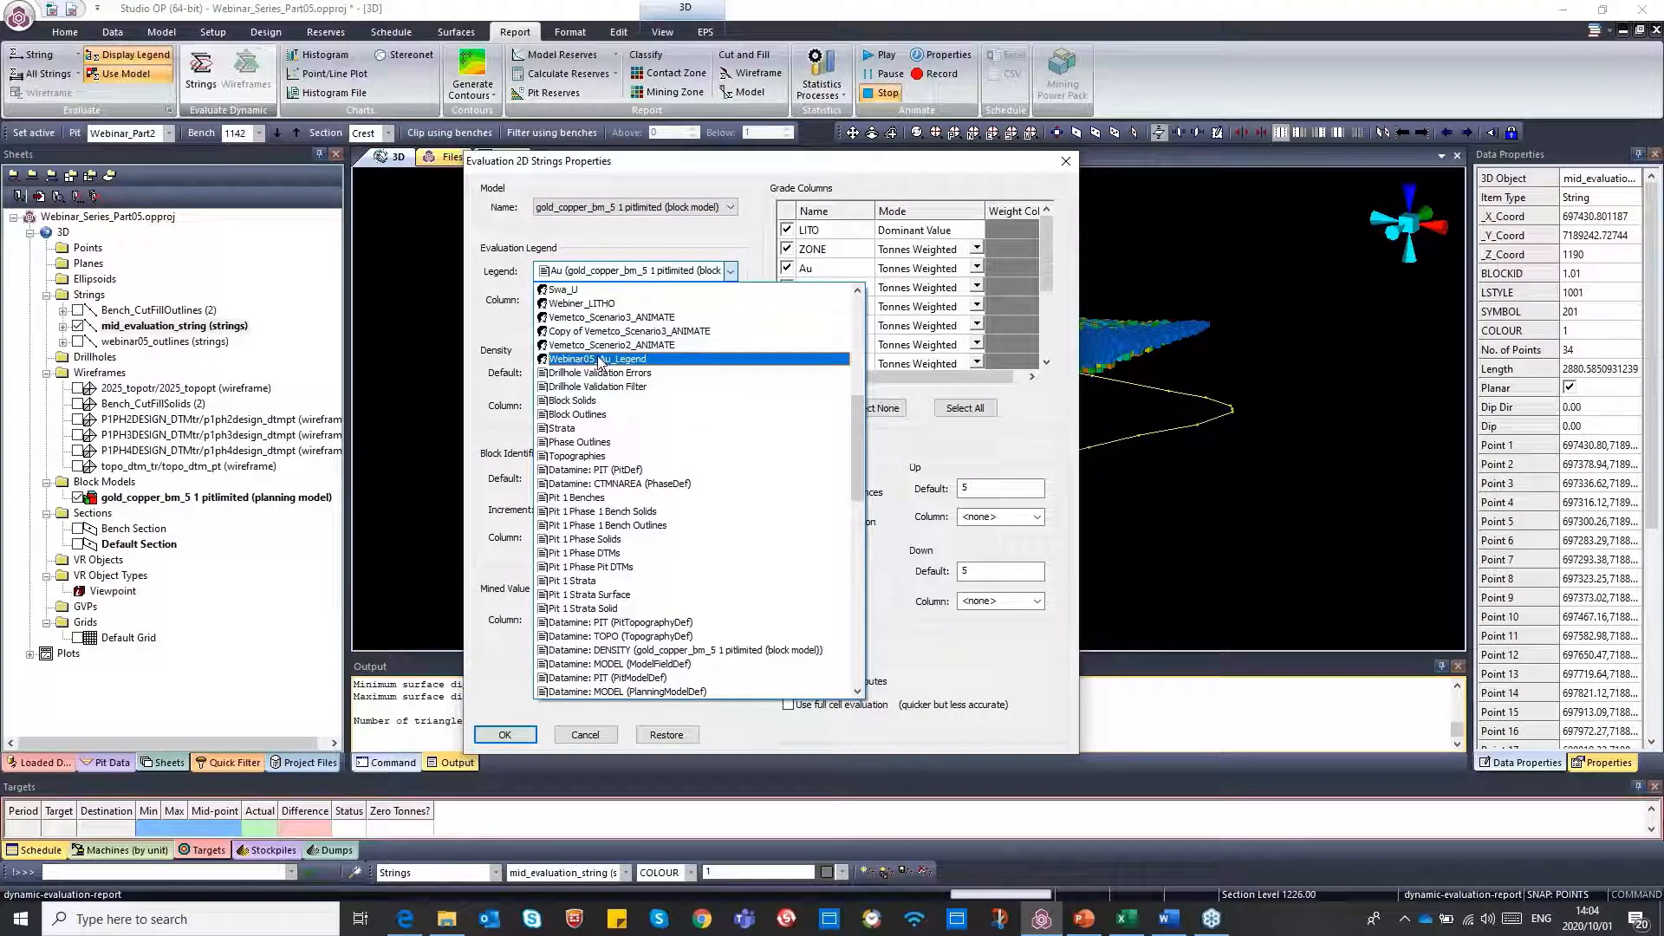
pyautogui.click(598, 359)
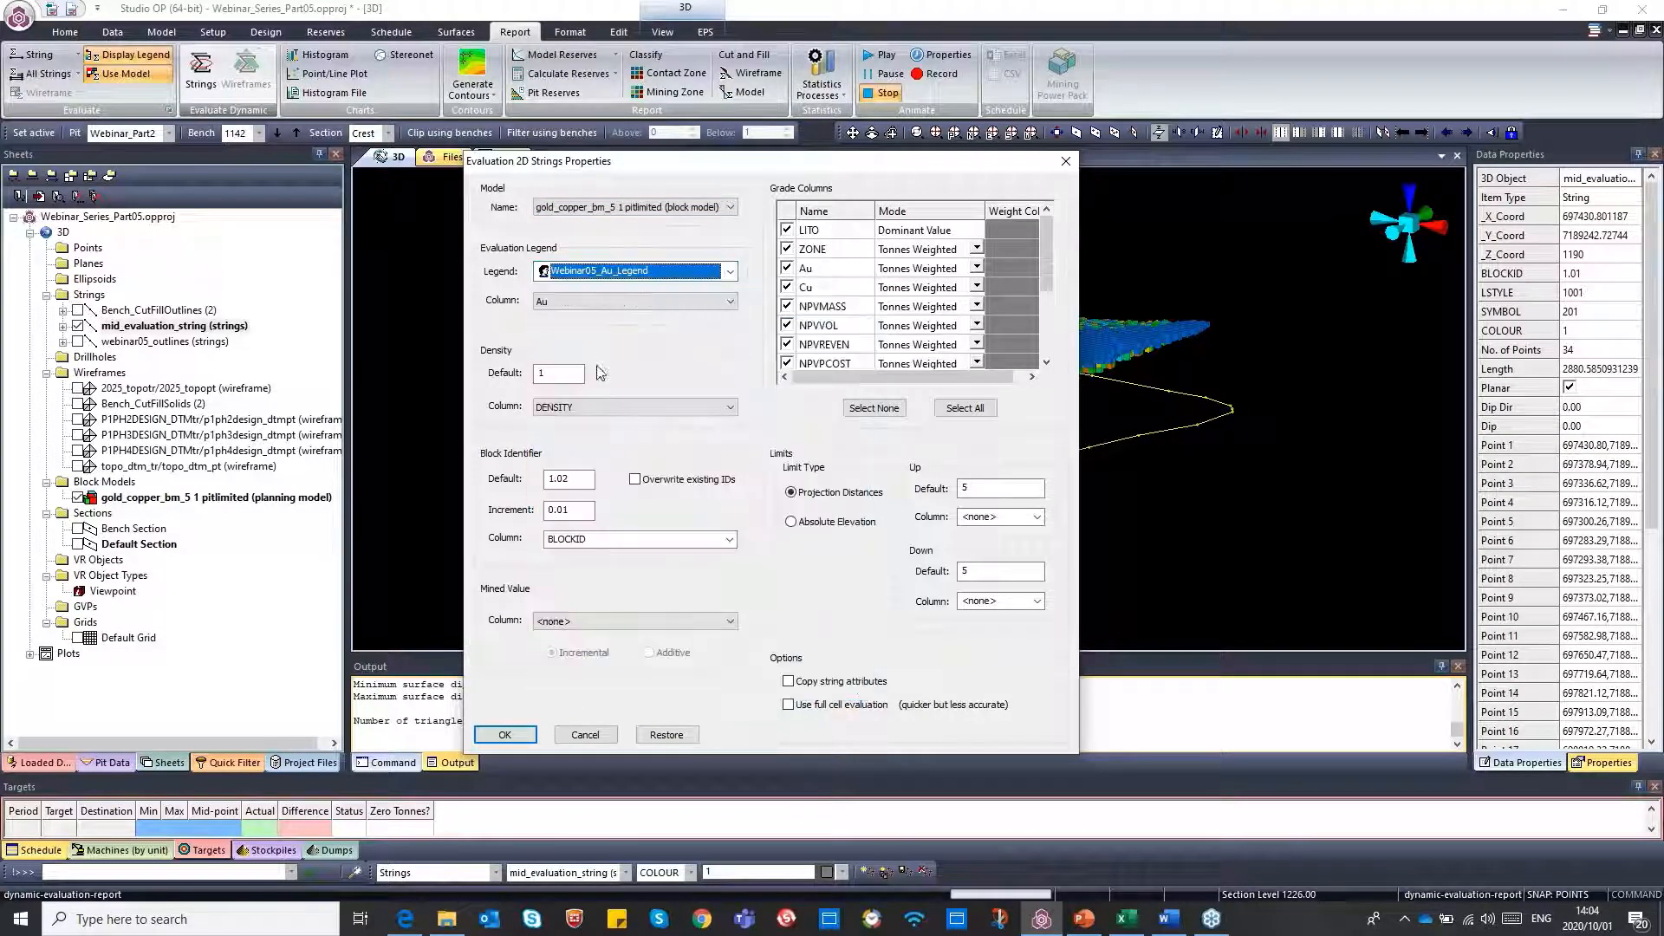
pyautogui.click(625, 303)
pyautogui.click(625, 303)
pyautogui.click(625, 304)
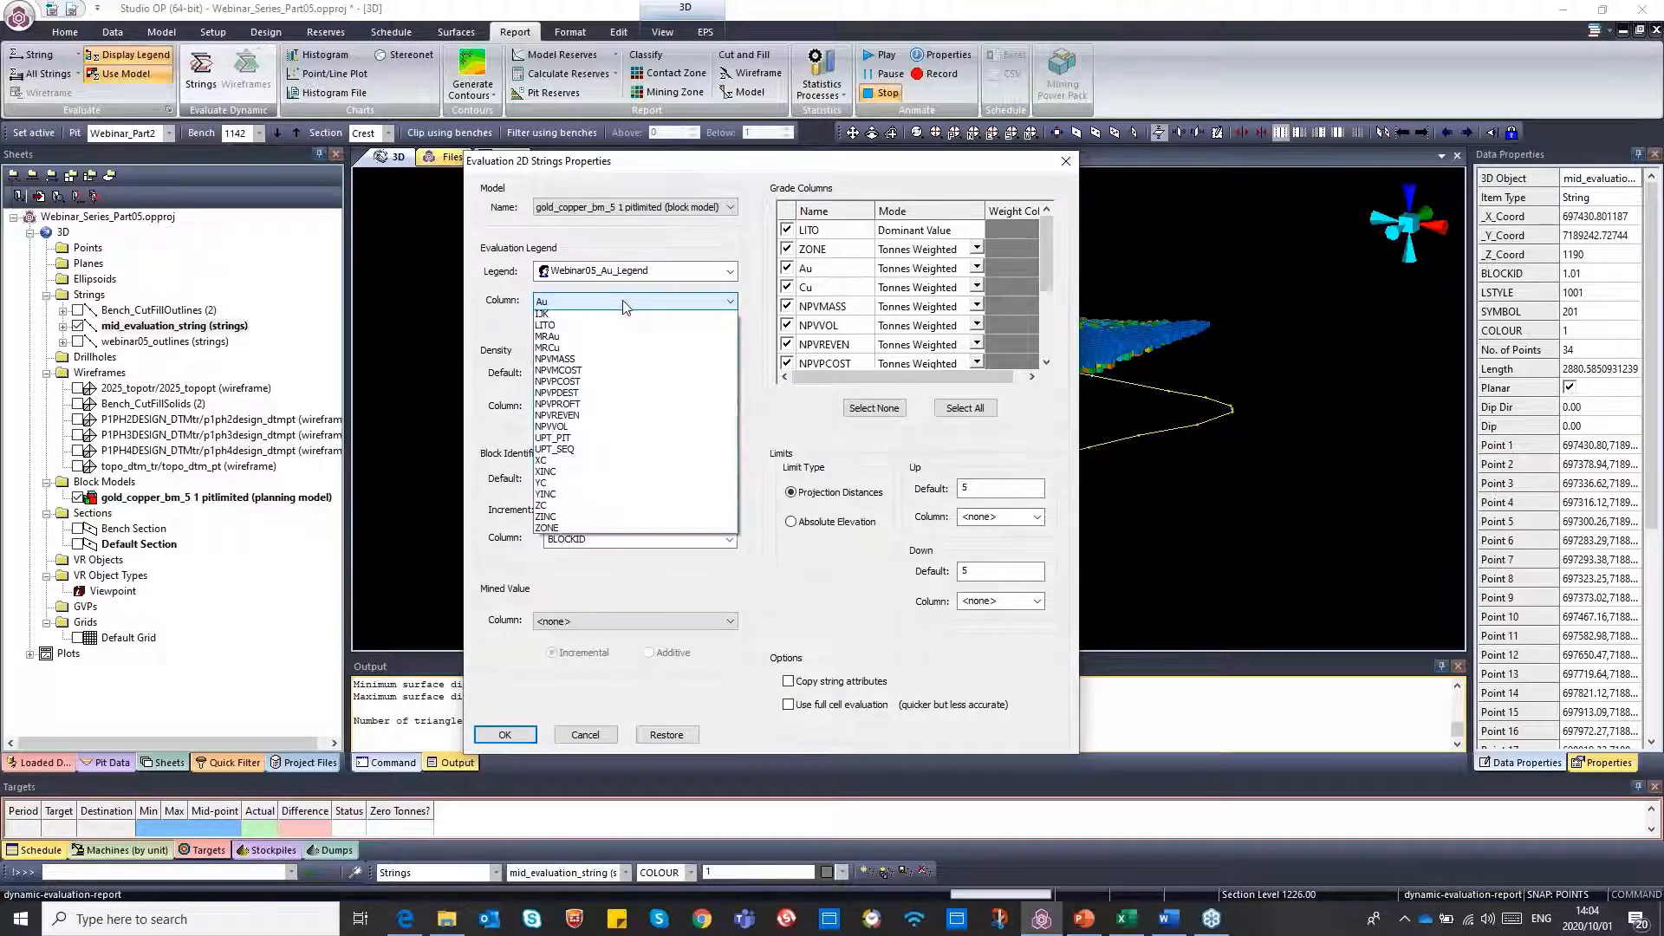
pyautogui.click(625, 303)
pyautogui.click(622, 300)
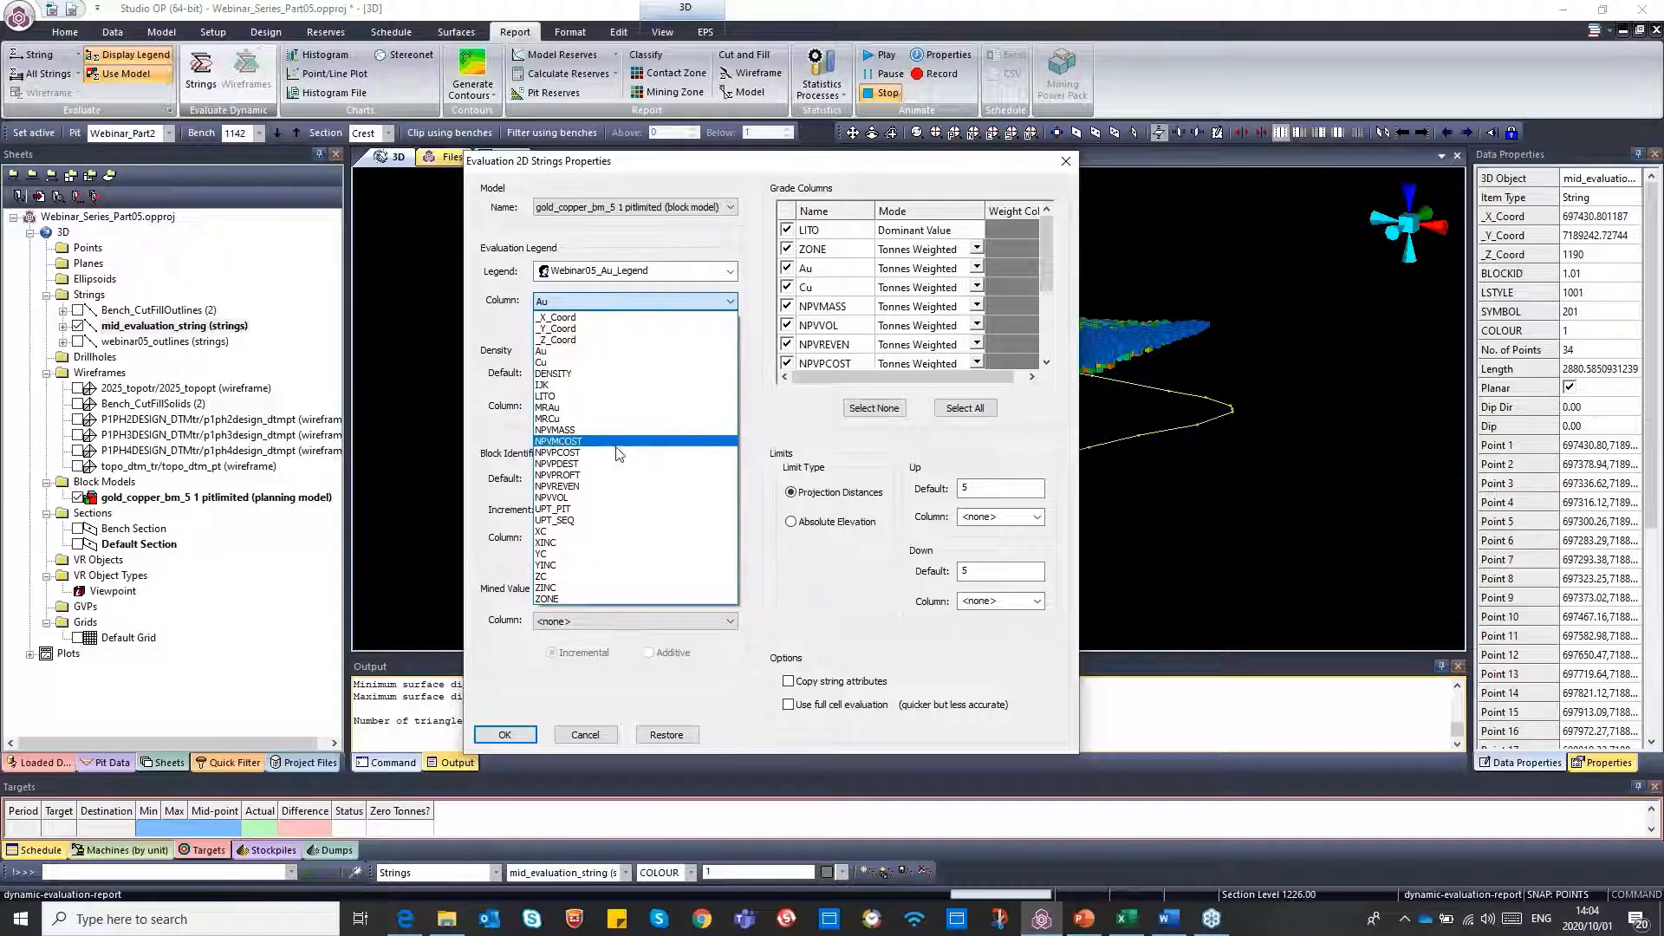
pyautogui.click(509, 309)
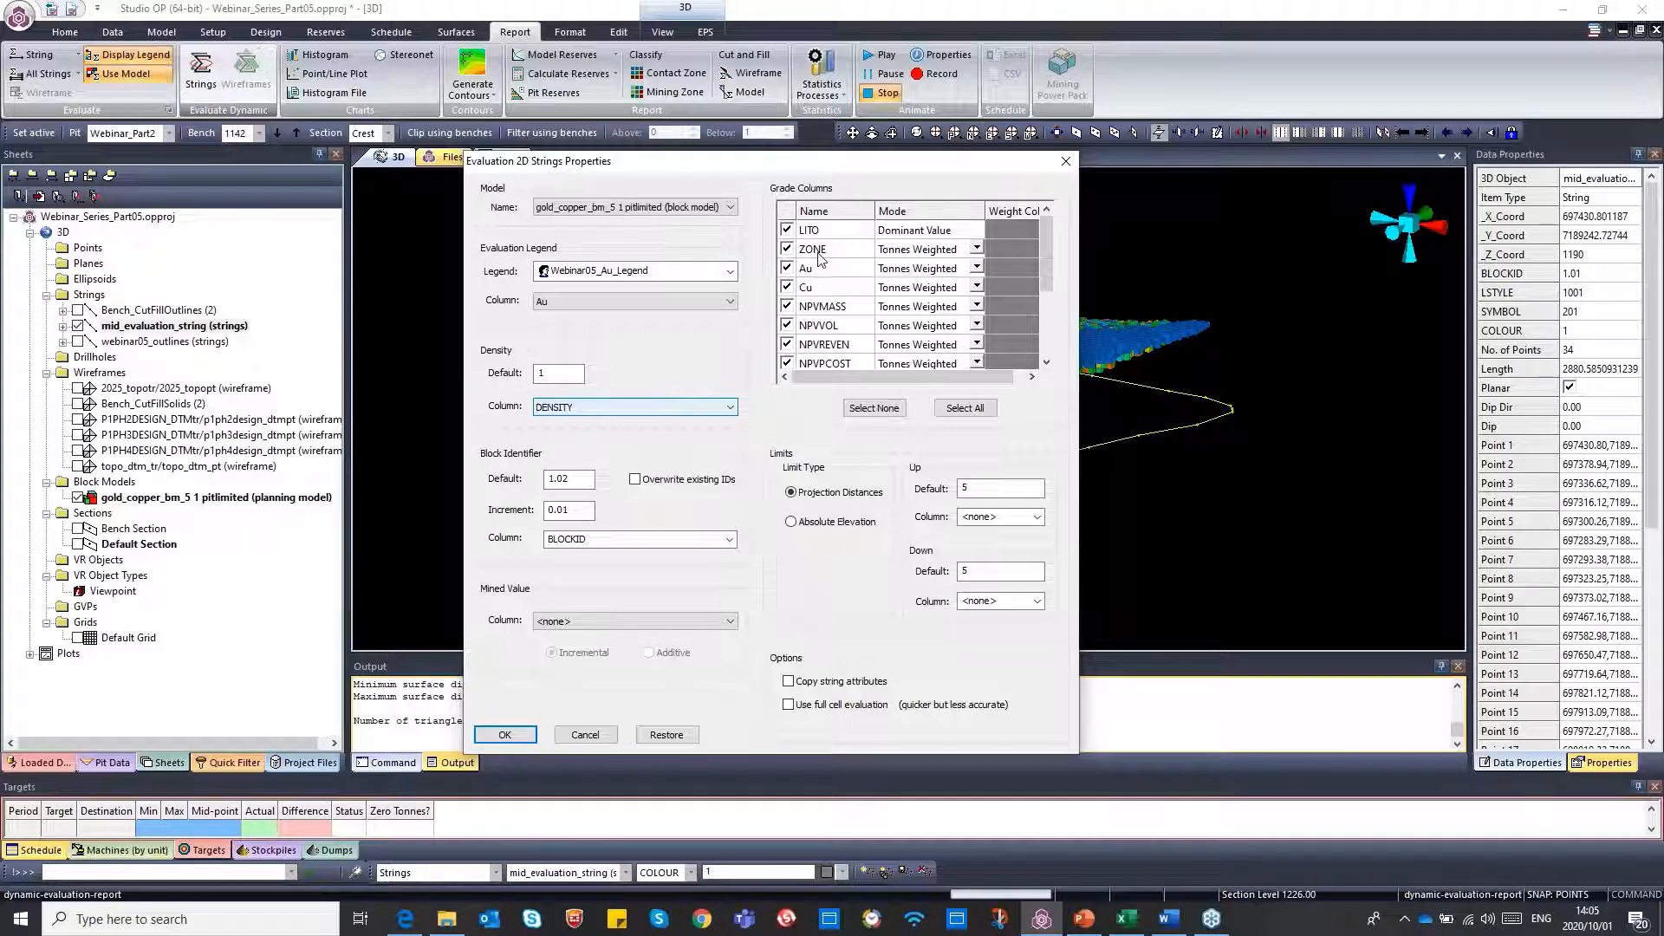
# Clear all grade columns and include only Au and Cu in the evaluation
pyautogui.click(874, 409)
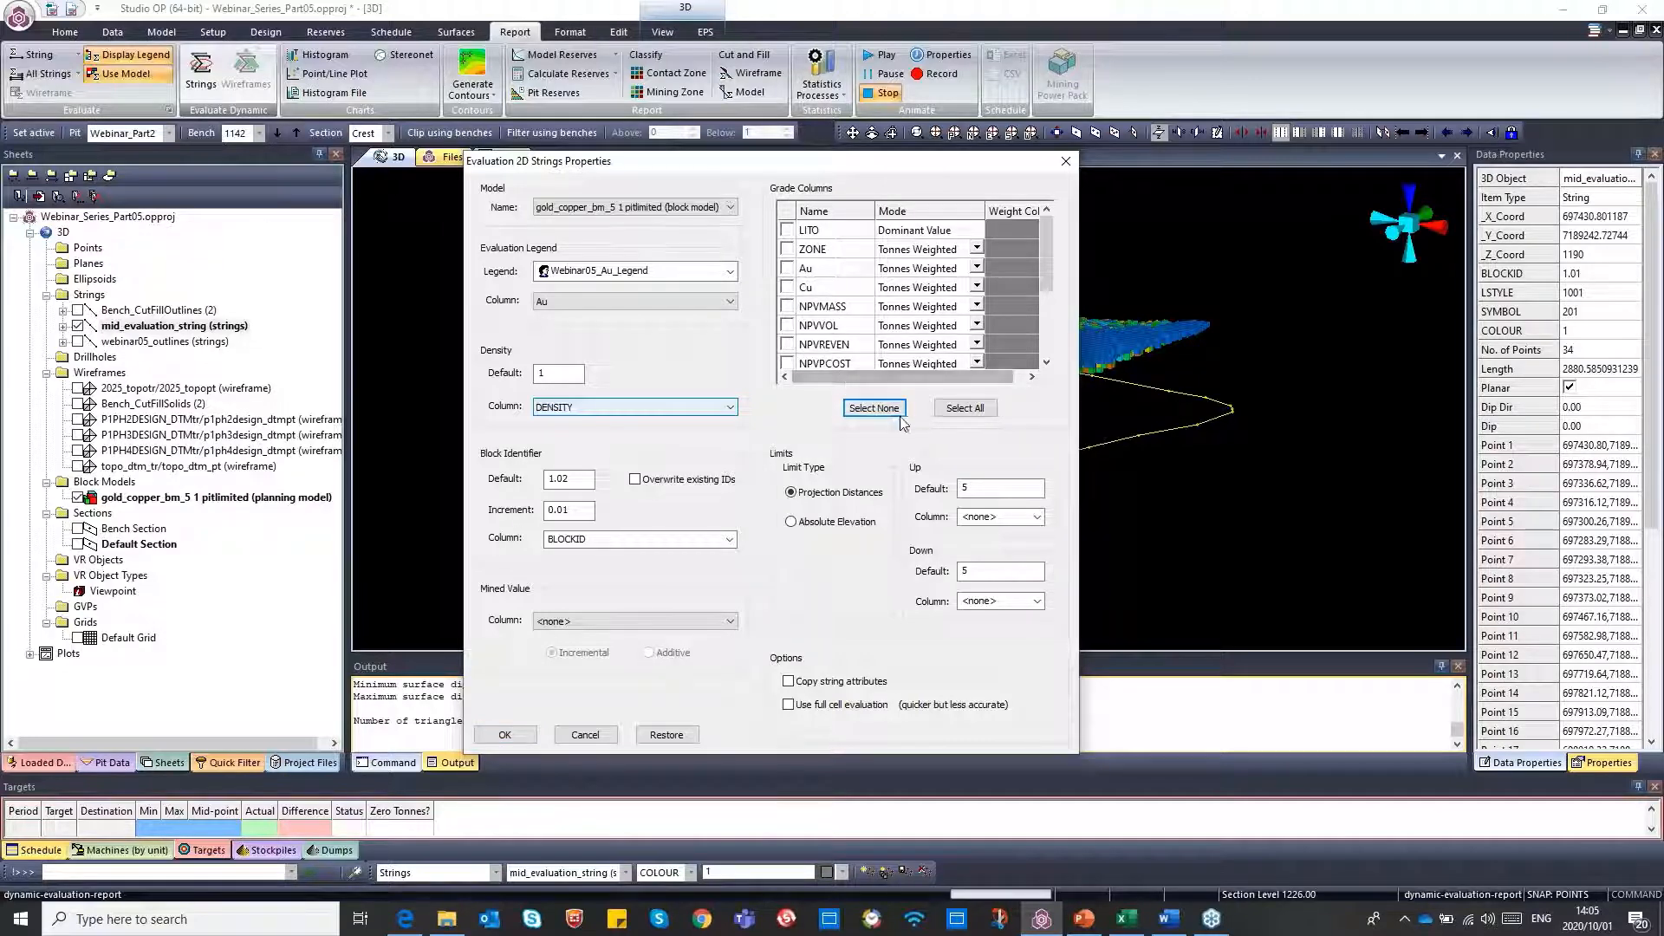
pyautogui.click(958, 412)
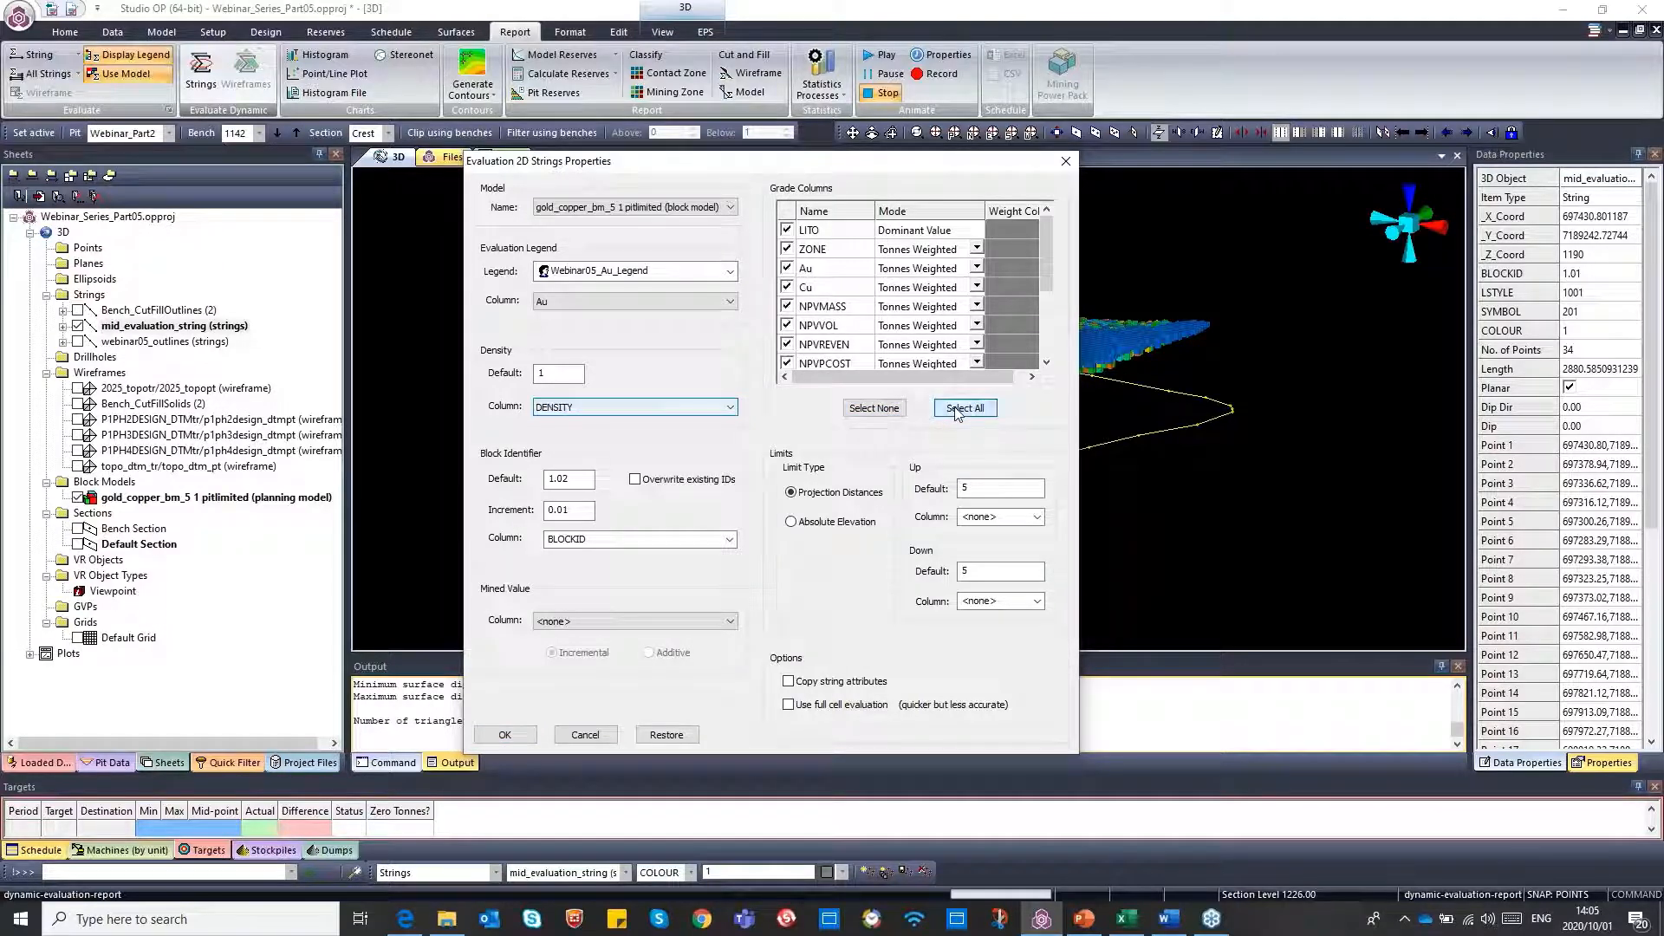
pyautogui.click(871, 414)
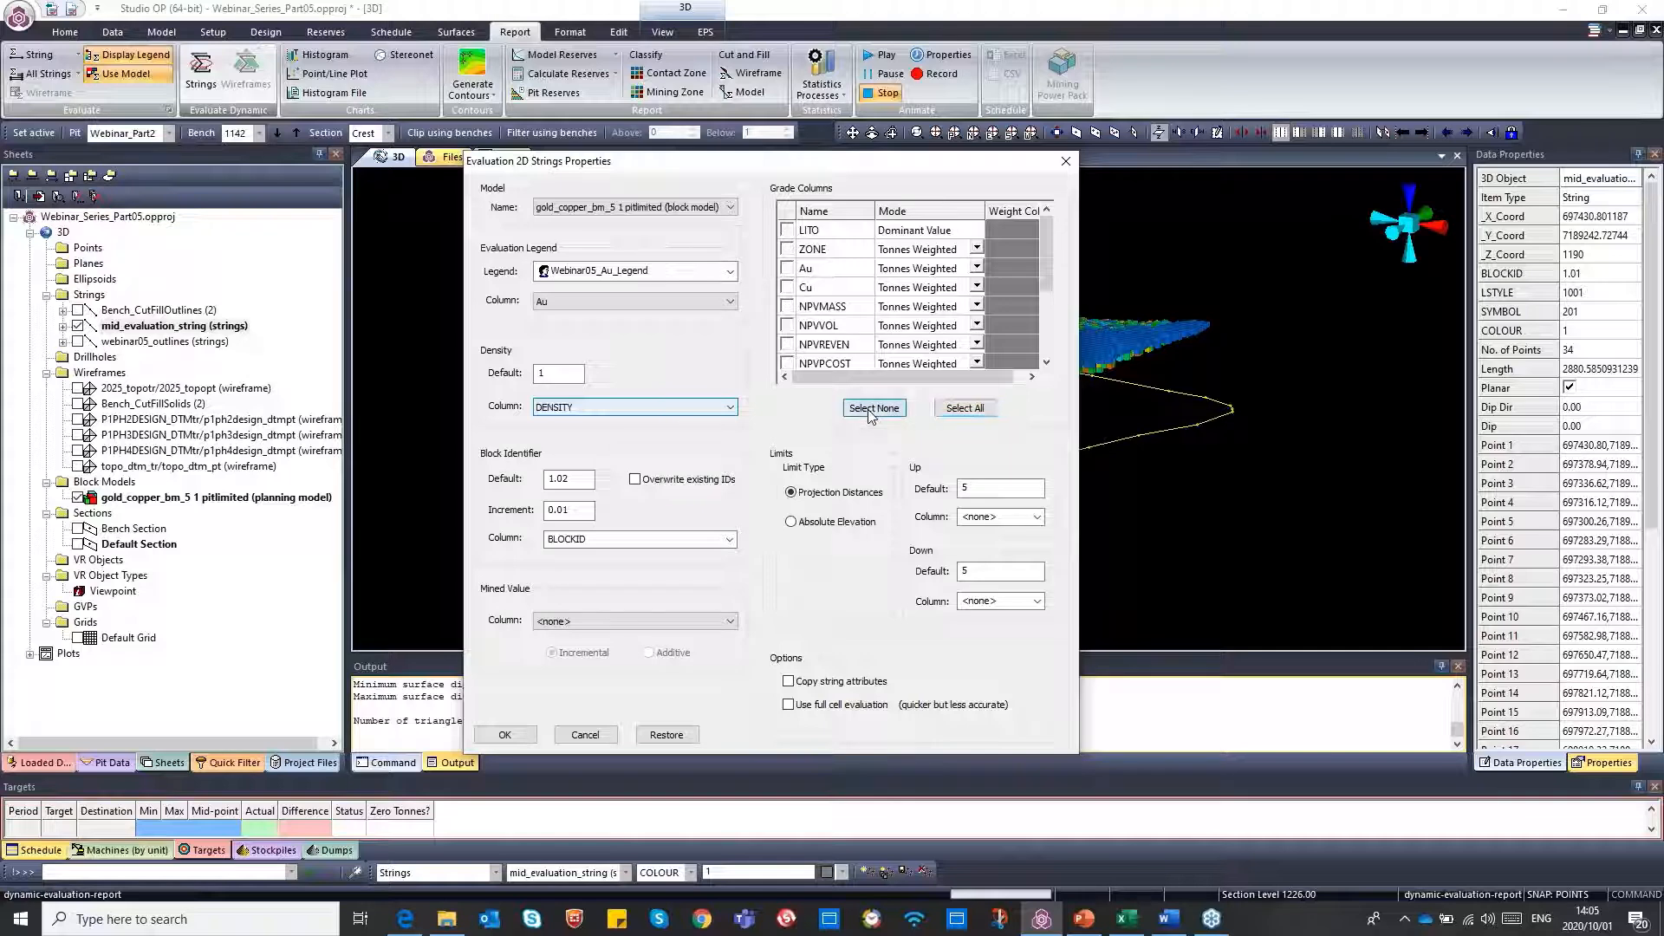
pyautogui.click(787, 268)
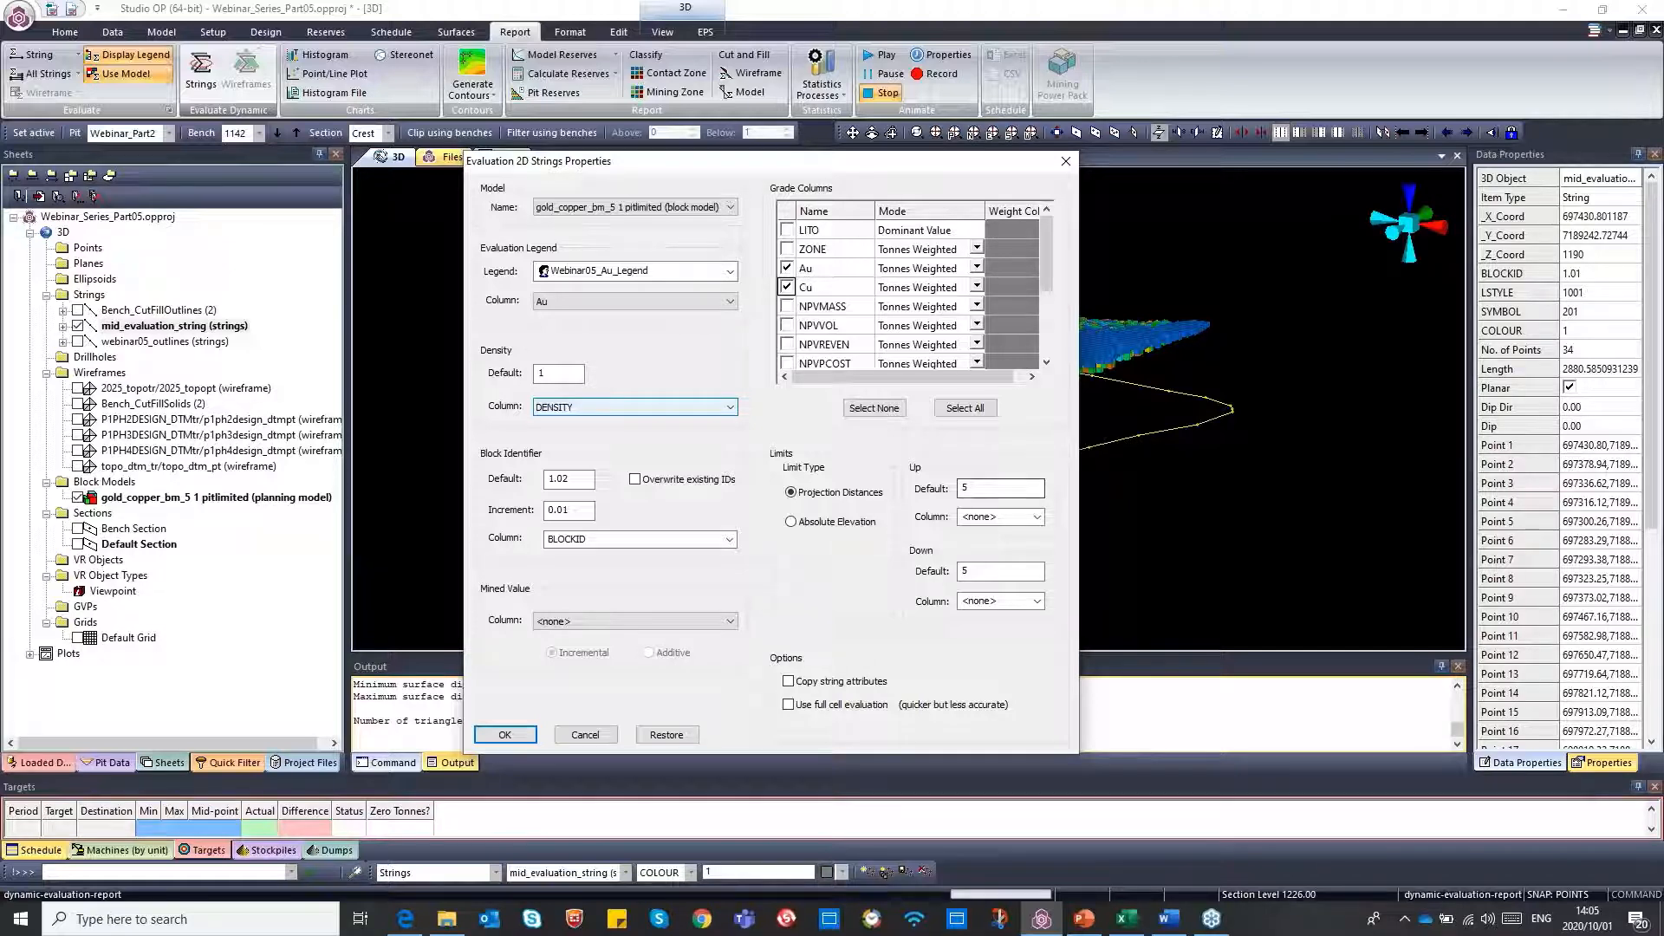
# Limit the evaluation by projection distances of 100 up and 0 down from the string
pyautogui.click(968, 490)
pyautogui.click(971, 569)
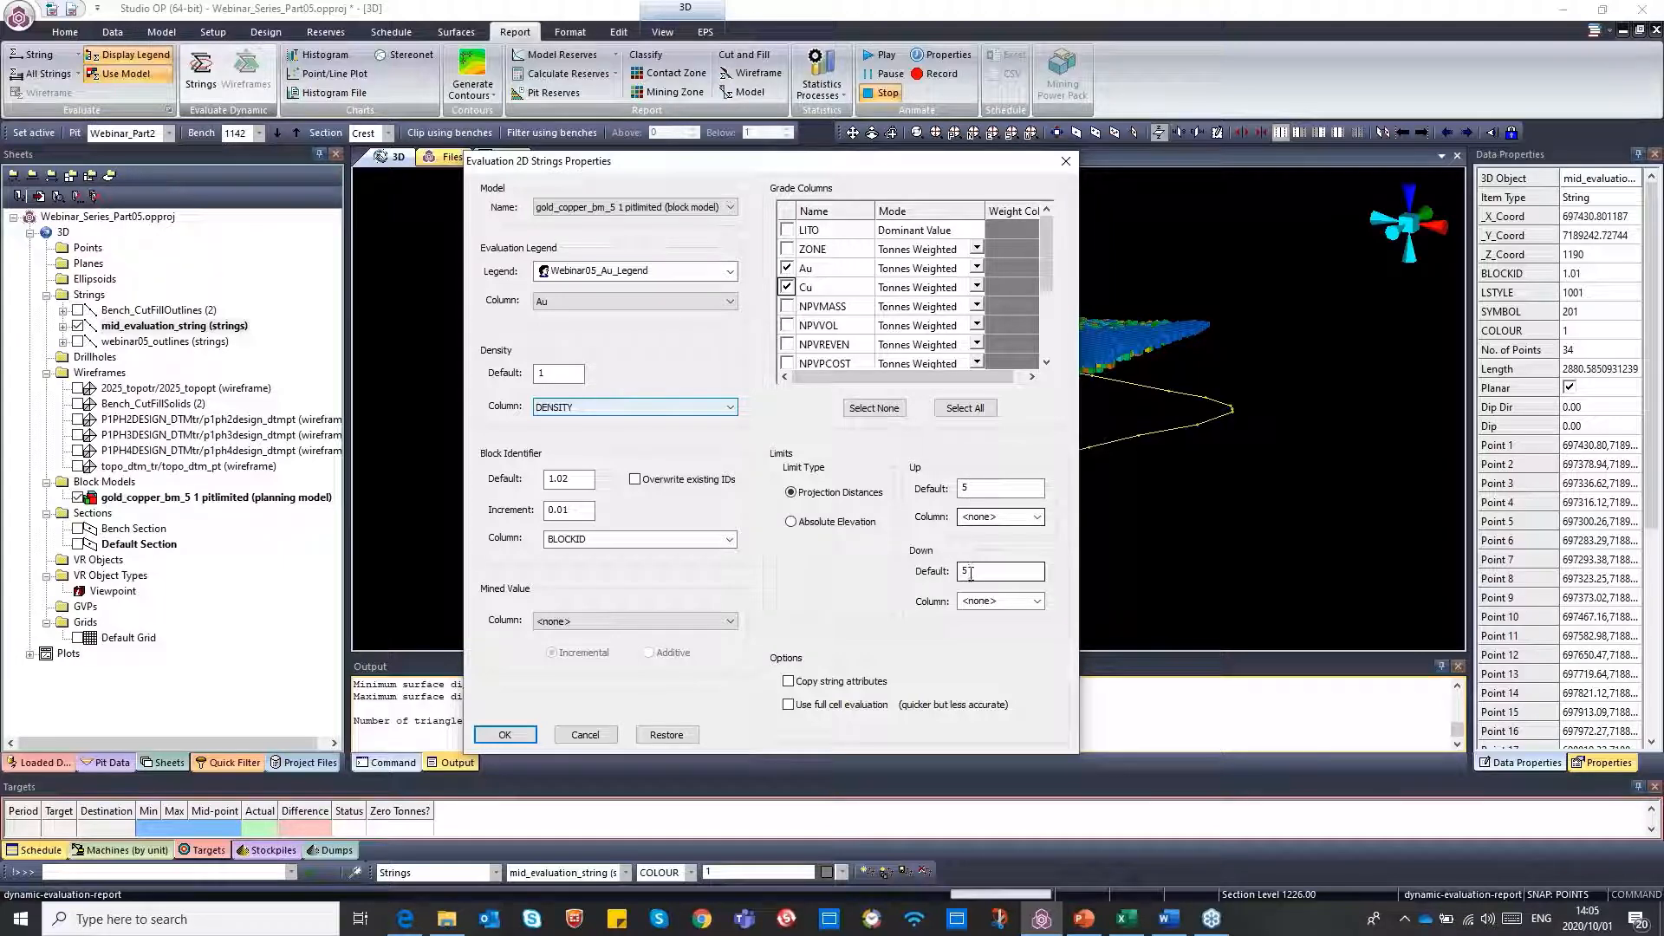
pyautogui.click(792, 523)
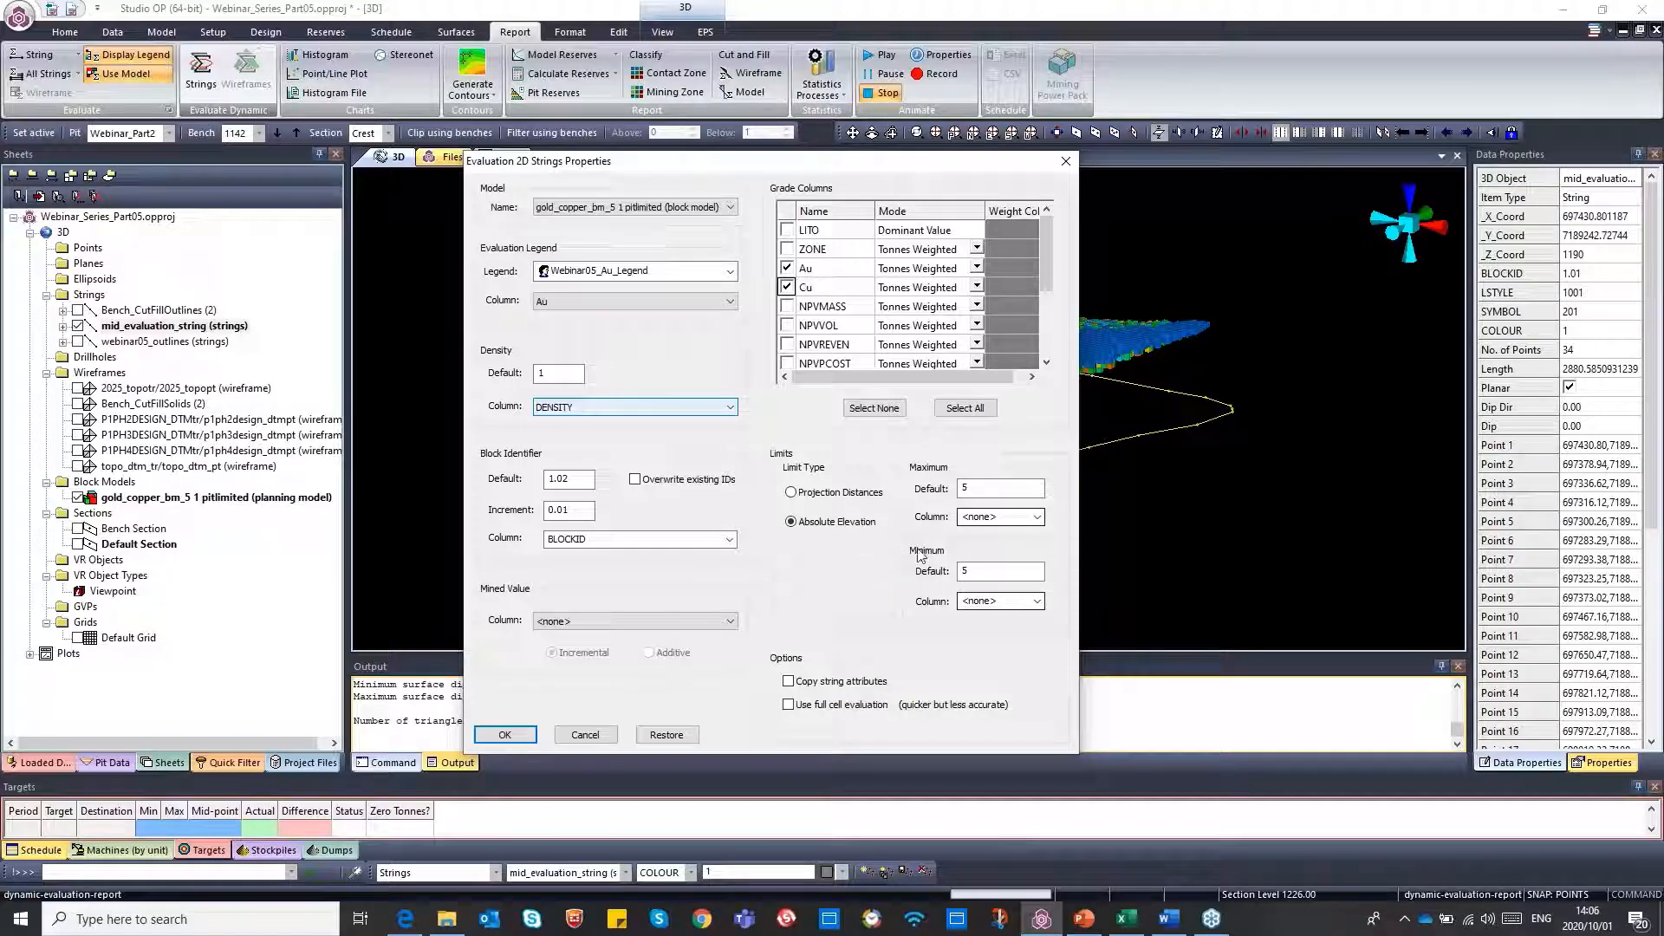
pyautogui.click(791, 494)
pyautogui.doubleClick(963, 489)
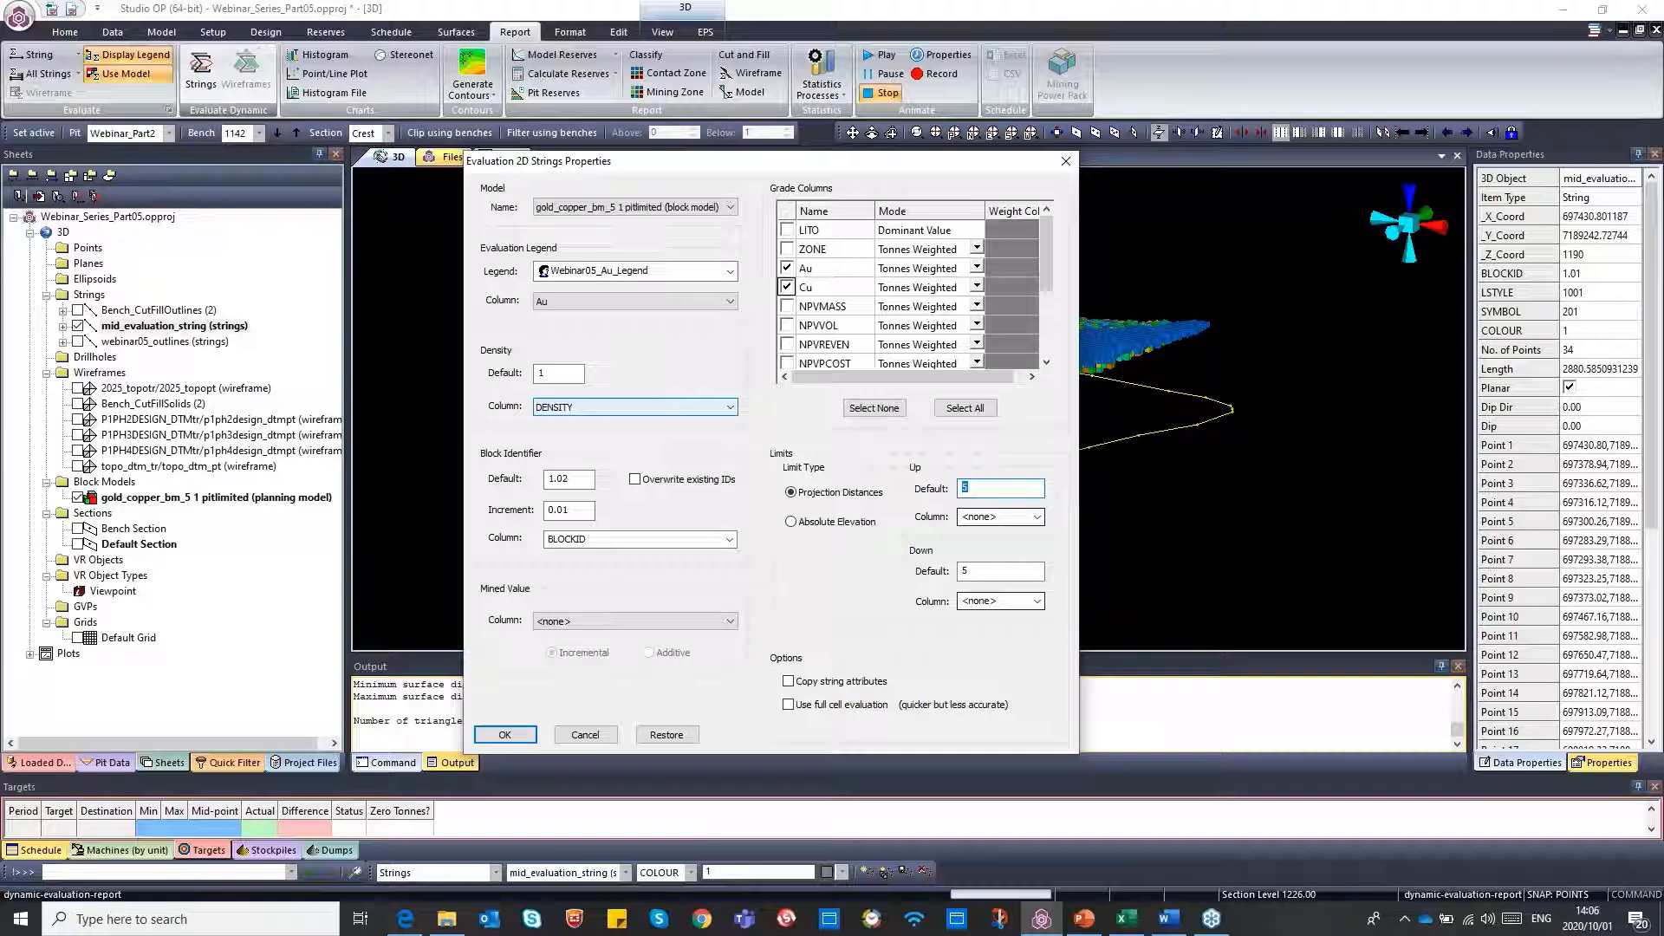
pyautogui.write('100')
pyautogui.moveTo(938, 162); pyautogui.dragTo(402, 178)
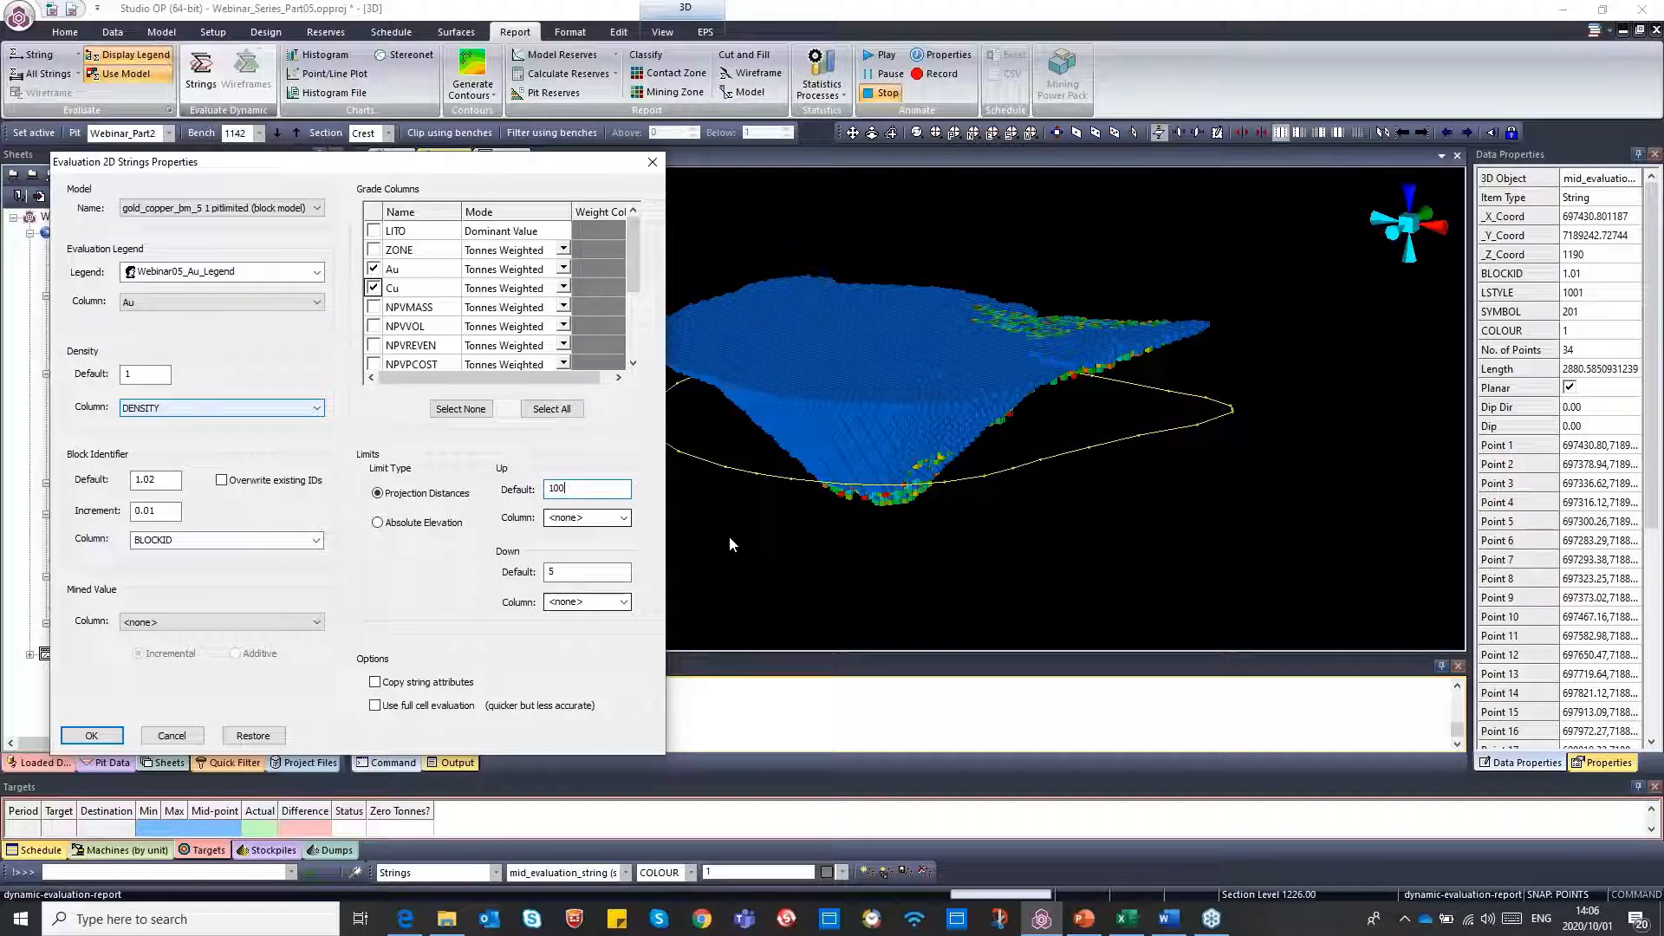
pyautogui.click(571, 571)
pyautogui.moveTo(572, 571); pyautogui.dragTo(547, 576)
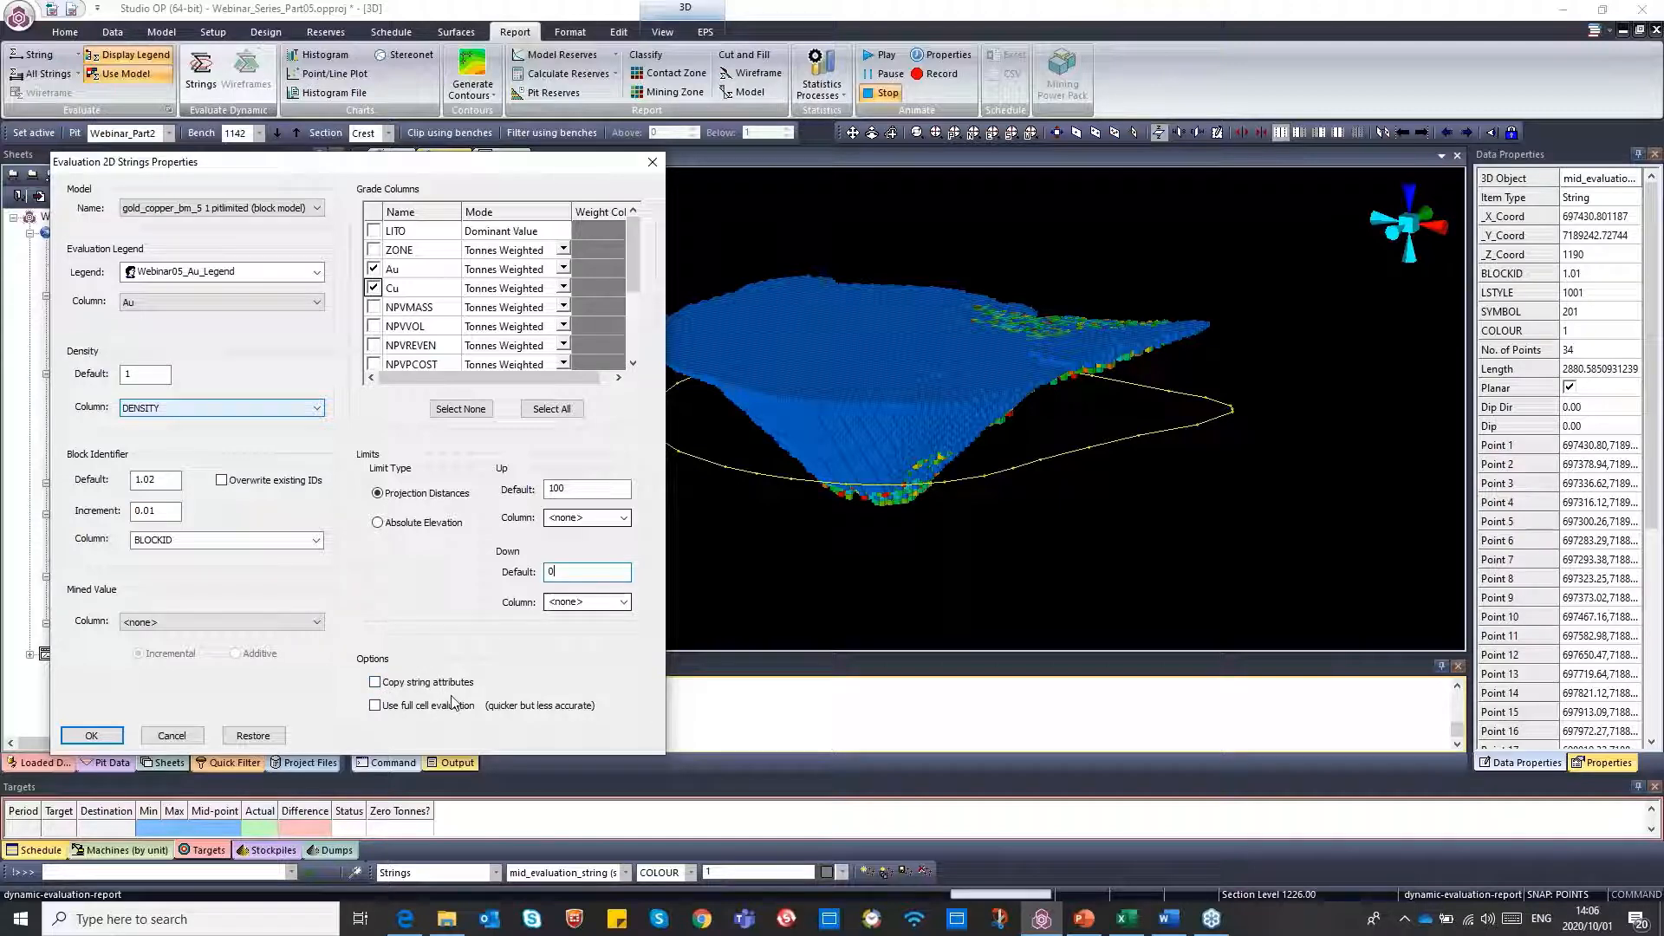
# Run the string evaluation and enlarge the results table so its full contents fit
pyautogui.click(96, 736)
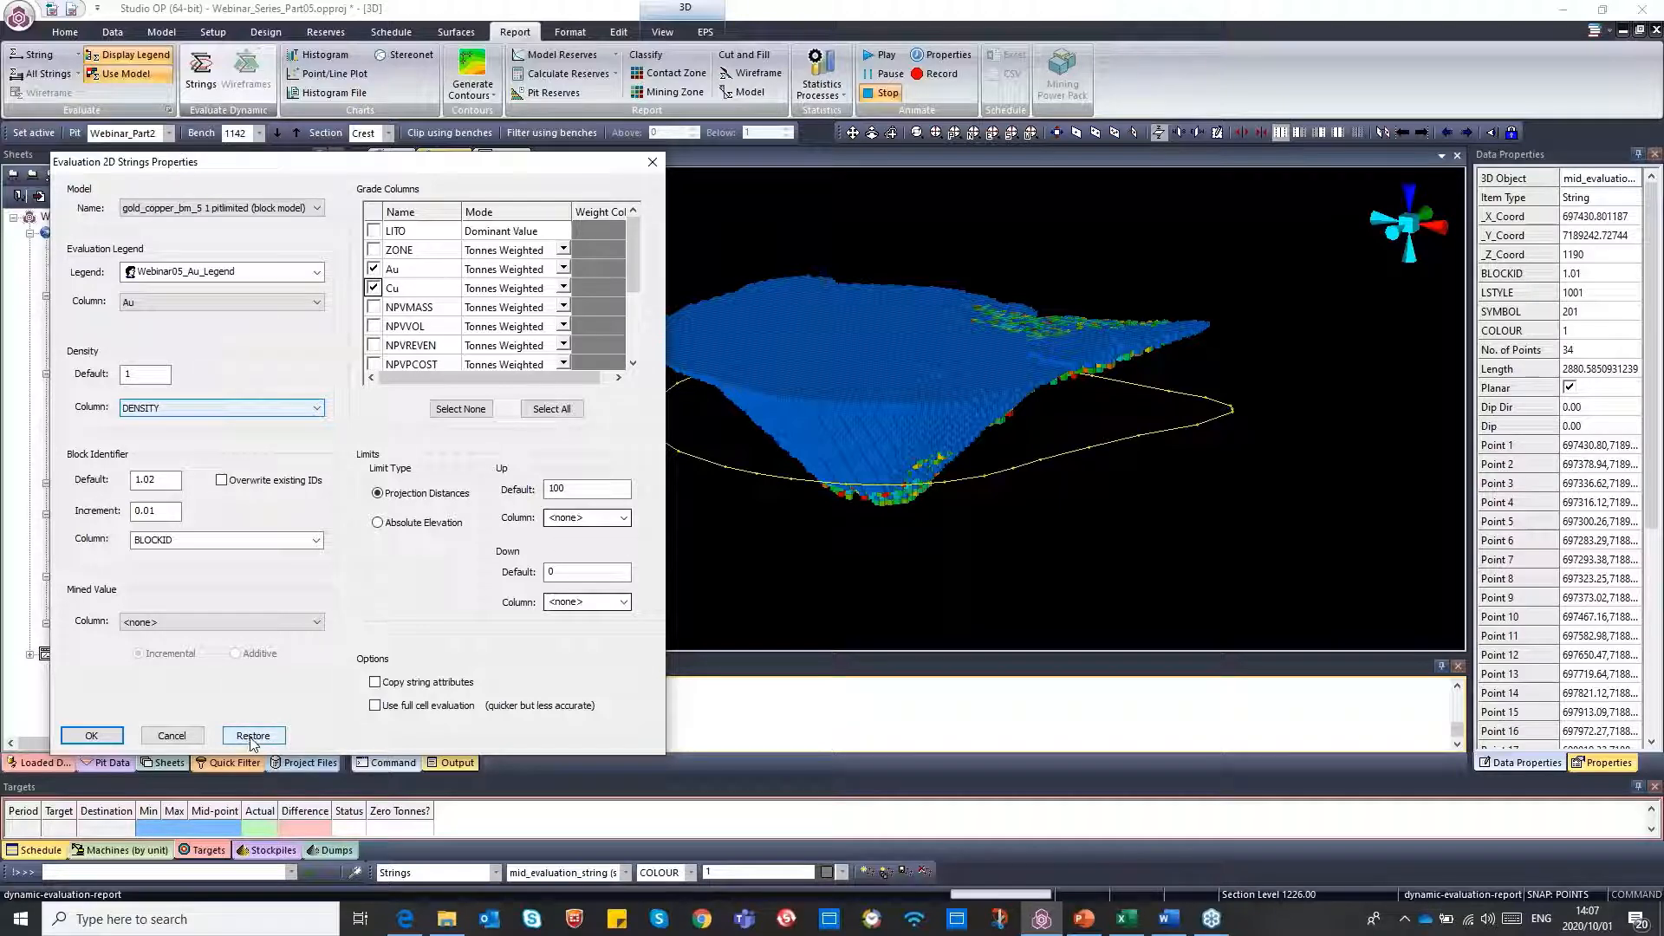
pyautogui.click(91, 736)
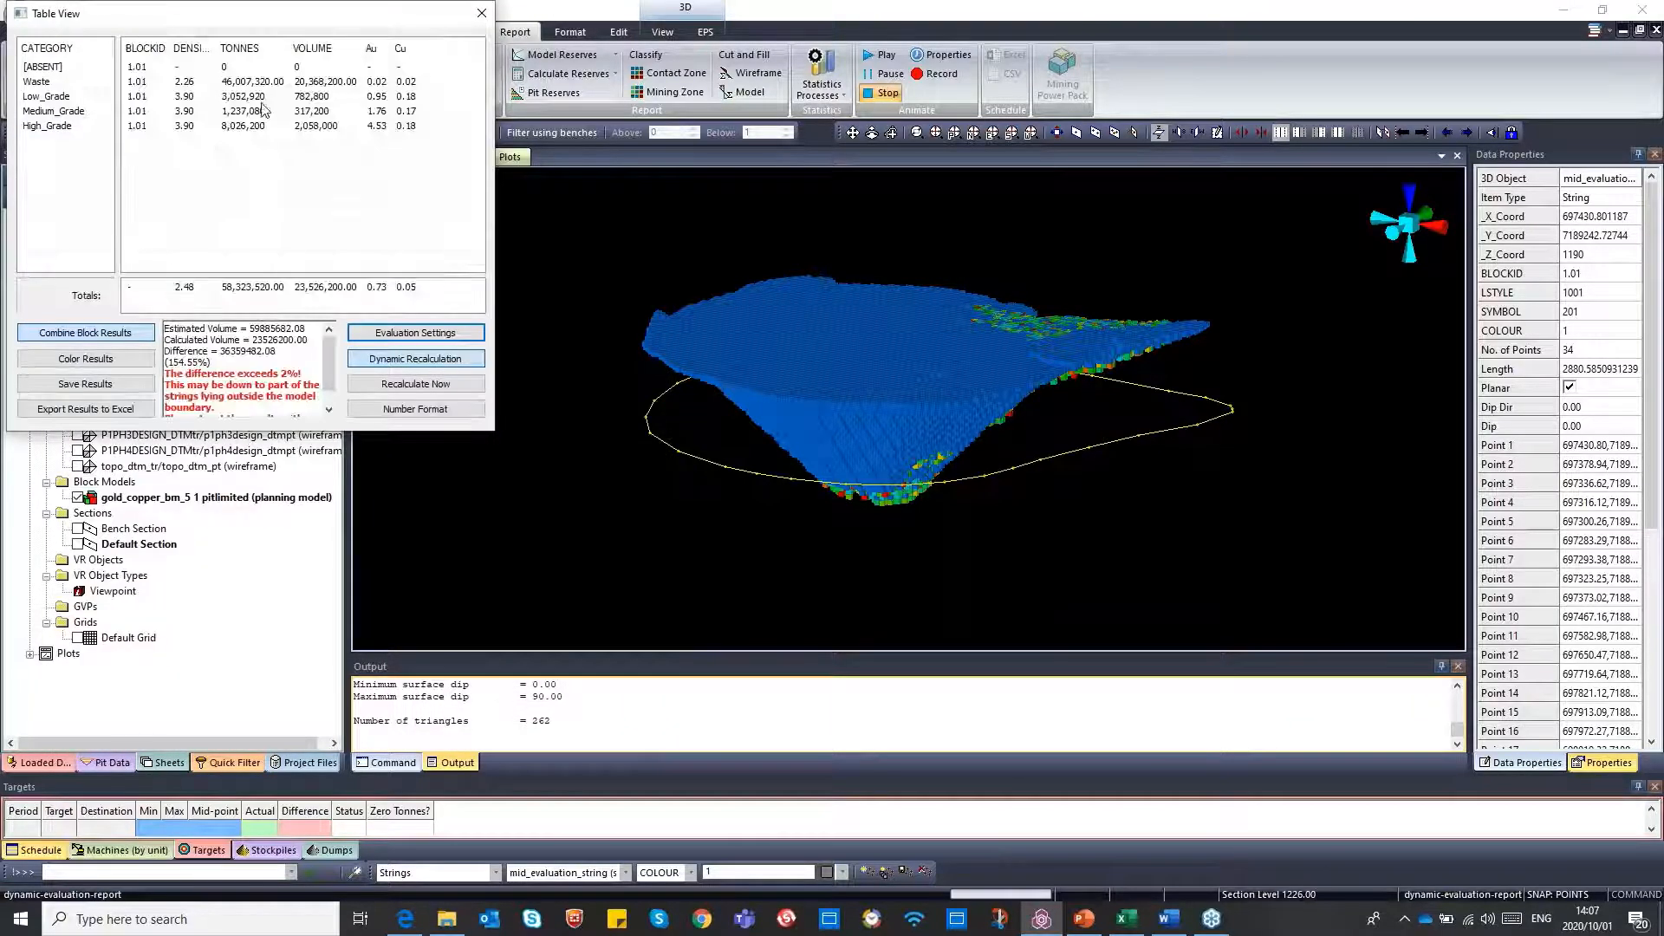
pyautogui.moveTo(235, 17); pyautogui.dragTo(572, 201)
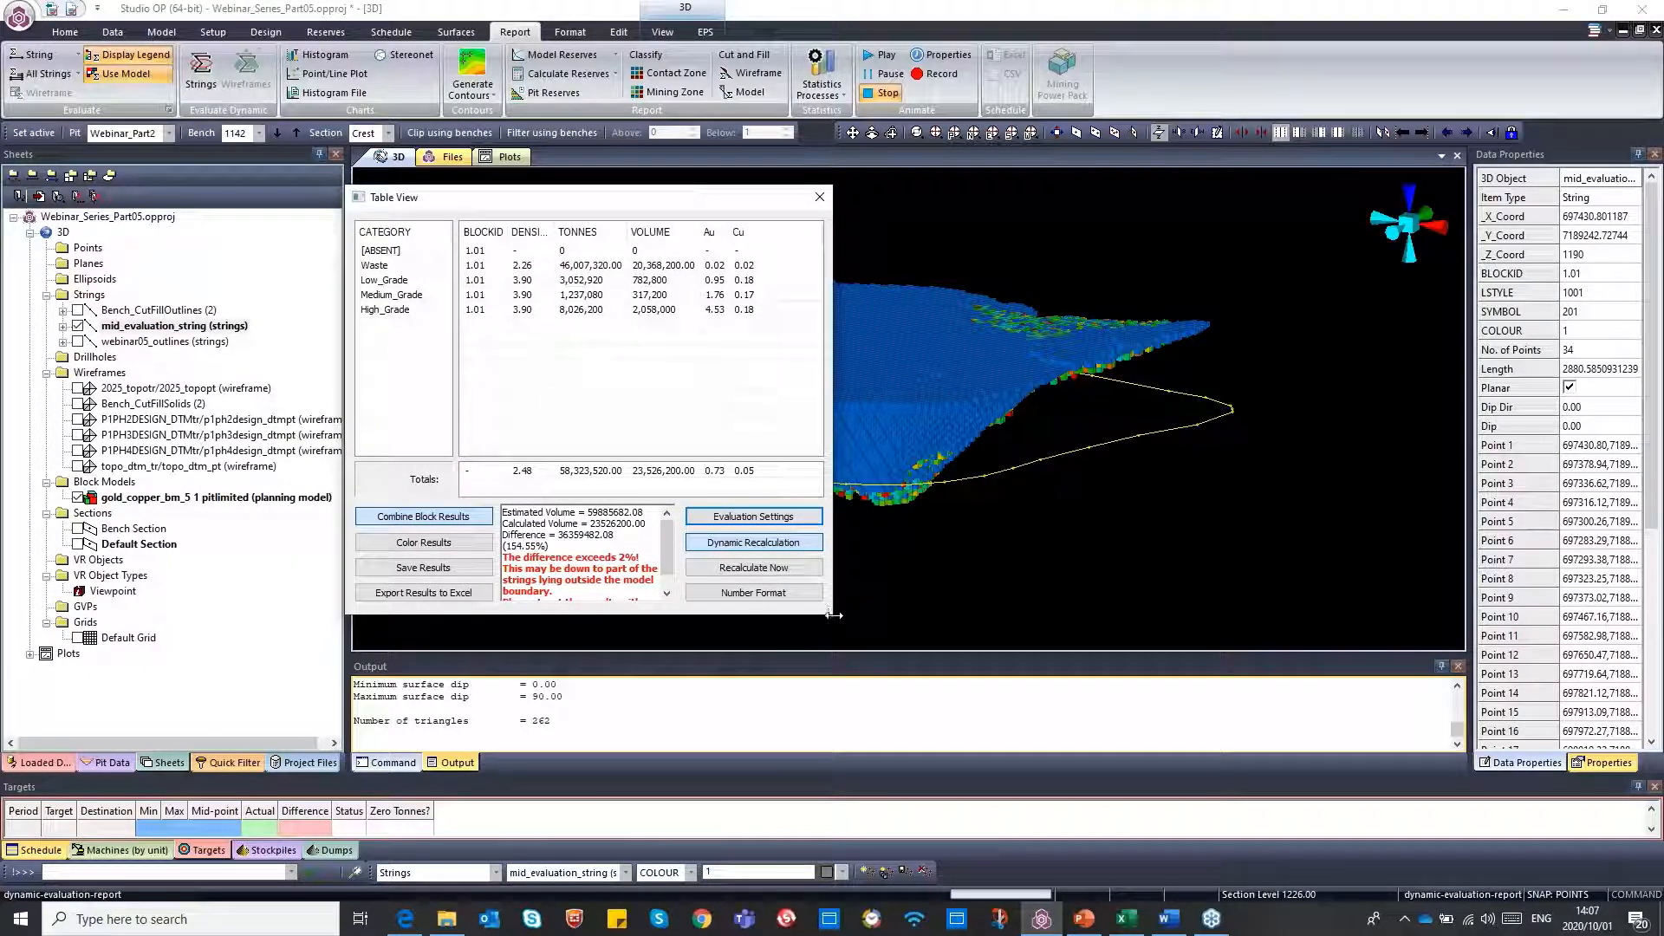
pyautogui.moveTo(833, 615); pyautogui.dragTo(1057, 693)
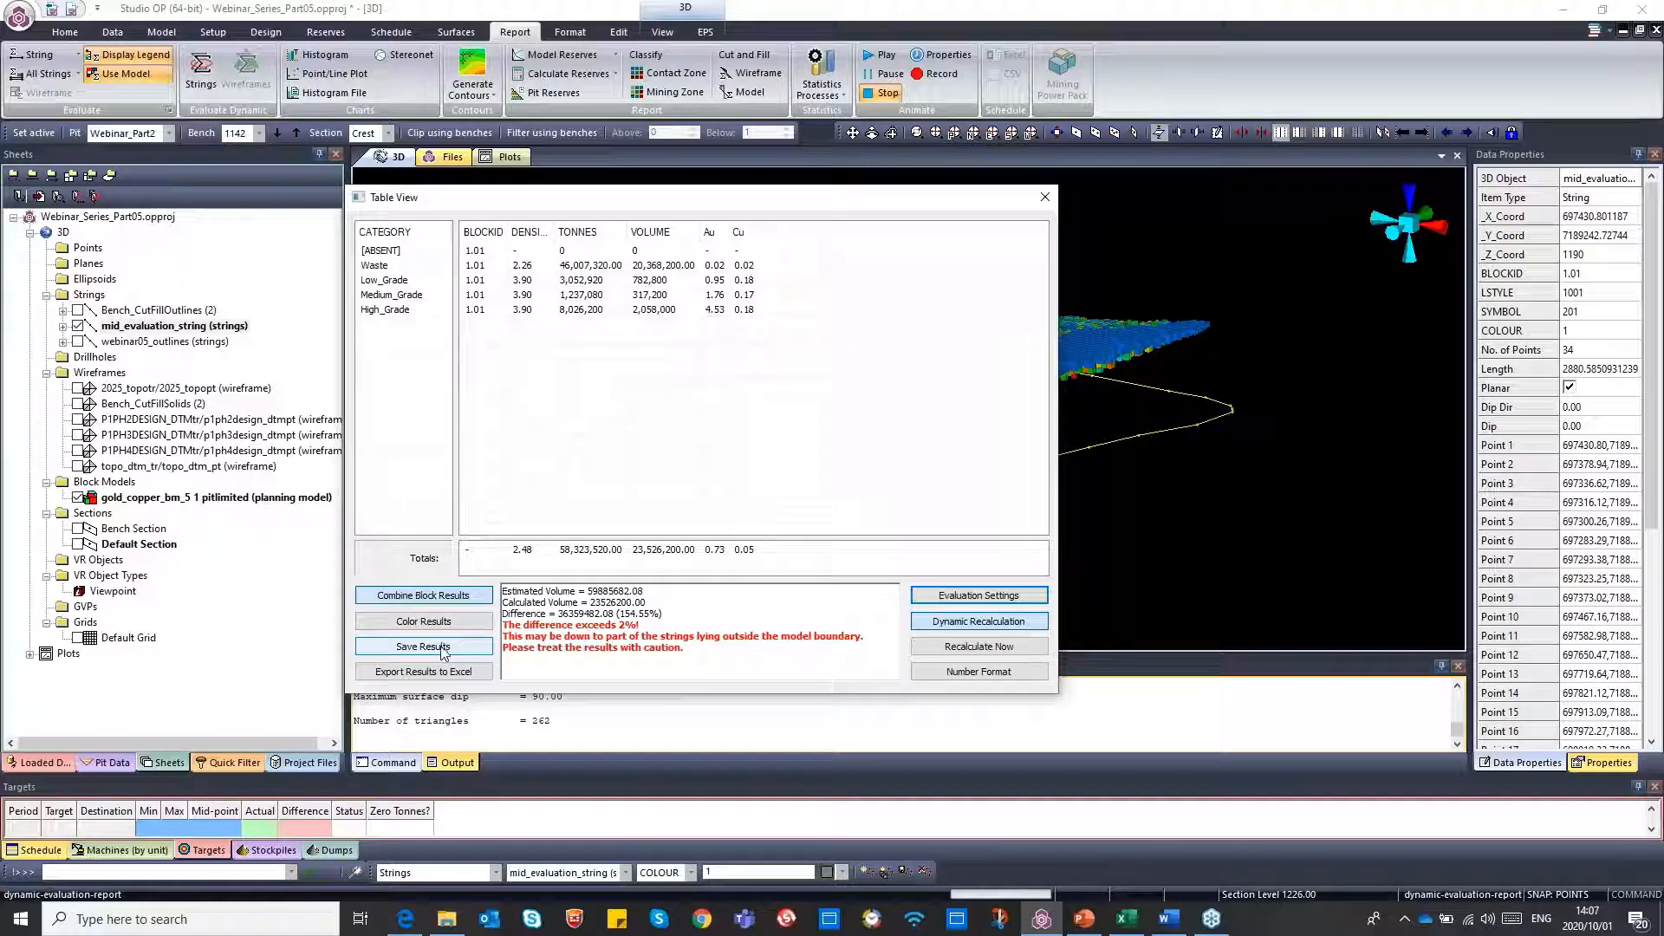
# Review the evaluation settings from the results table, then close them without changes
pyautogui.click(975, 598)
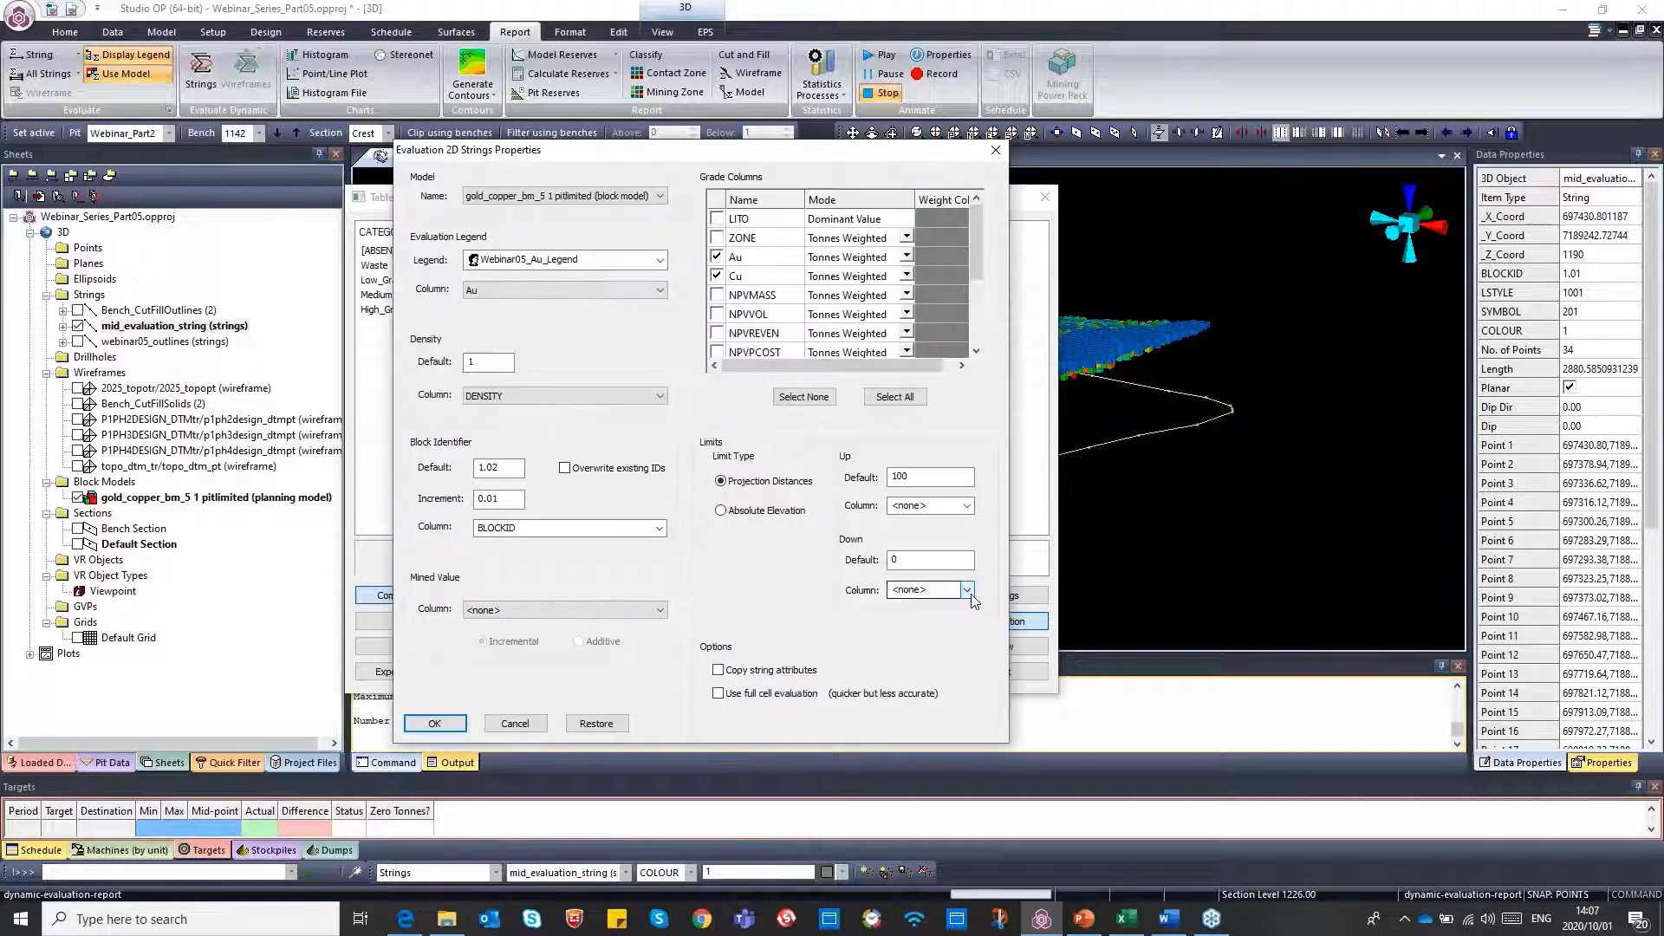
pyautogui.click(995, 153)
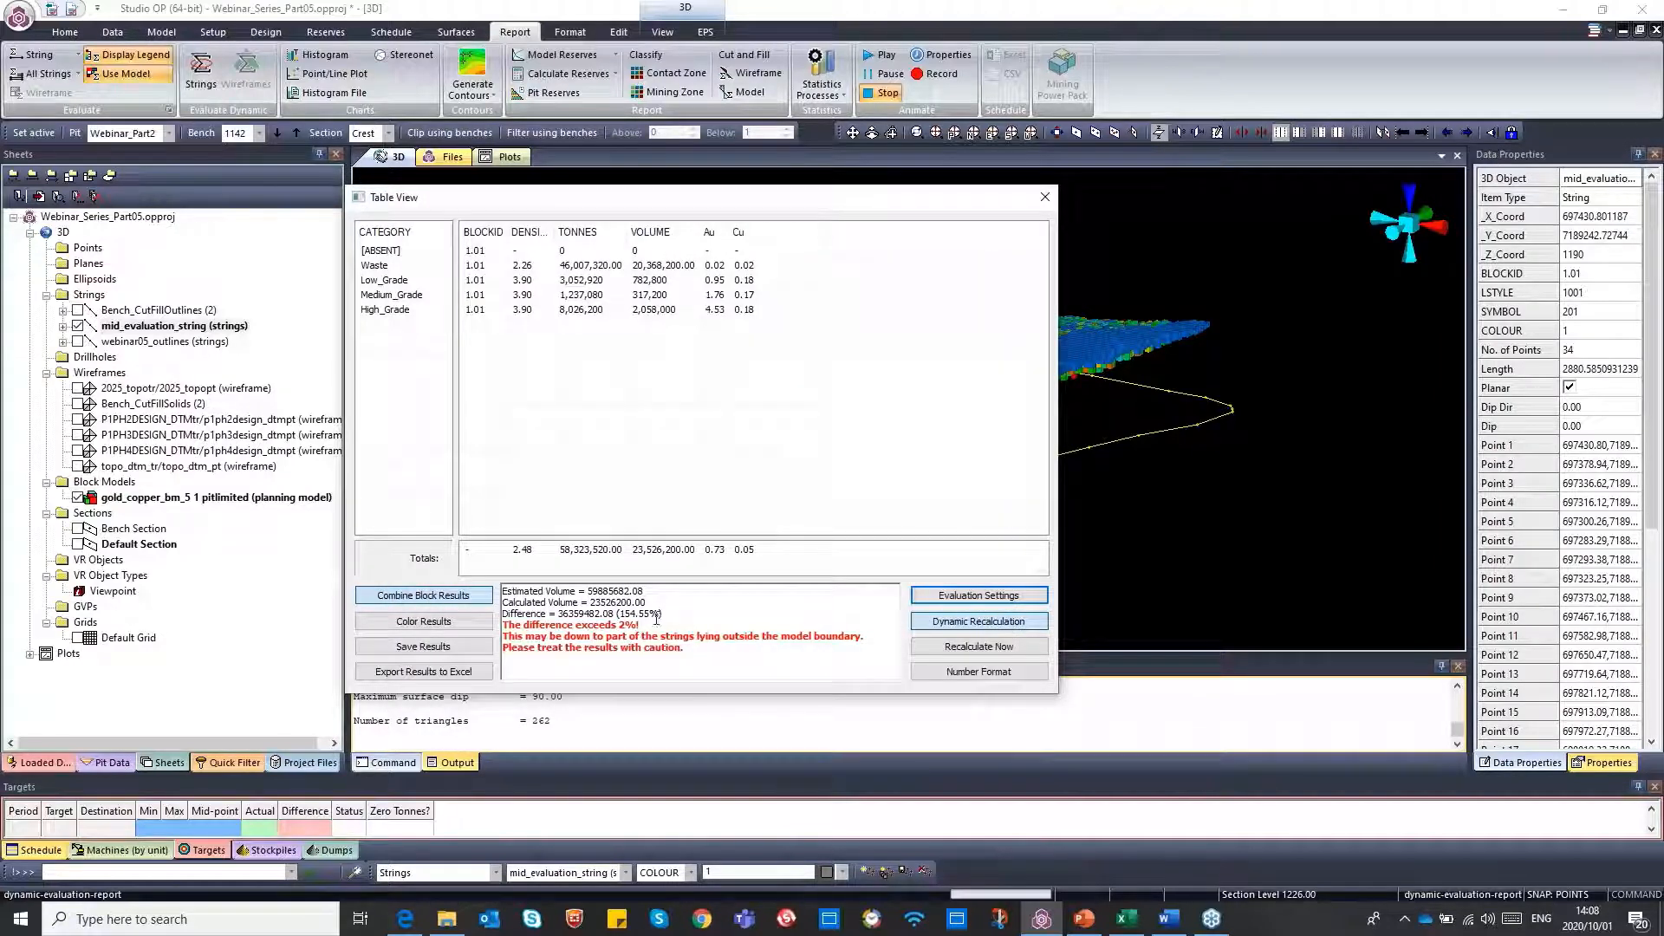
# Export the evaluation results to Excel, switch to the new workbook, and fit the CATEGORY column to its contents
pyautogui.click(401, 674)
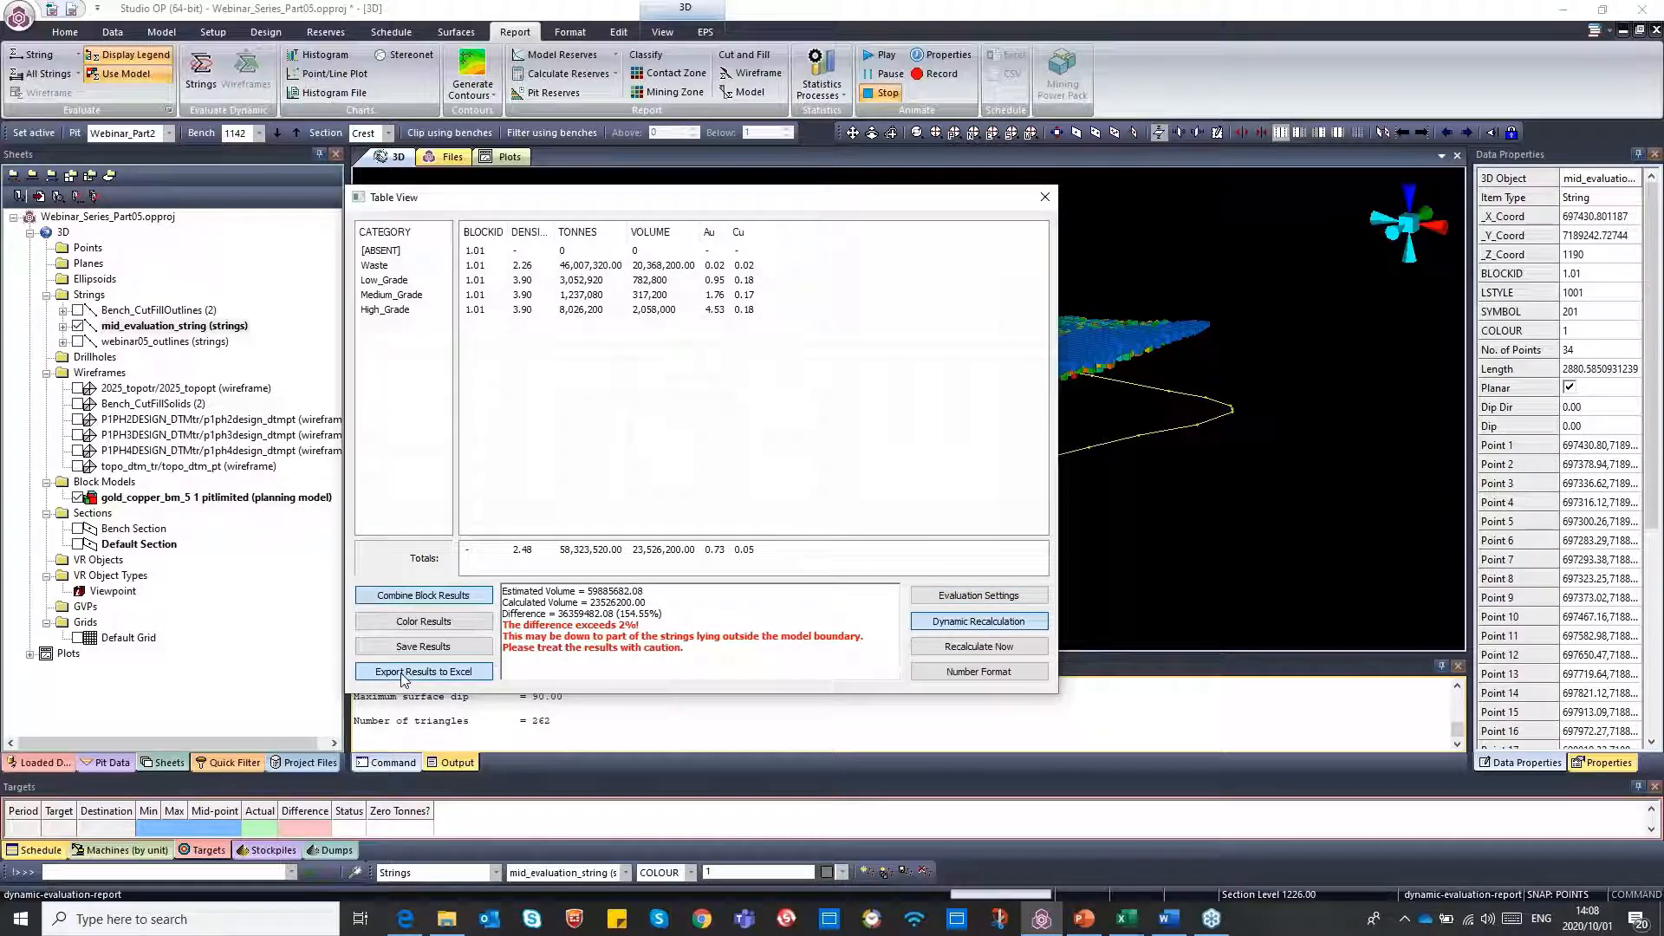
pyautogui.click(1134, 924)
pyautogui.click(1200, 872)
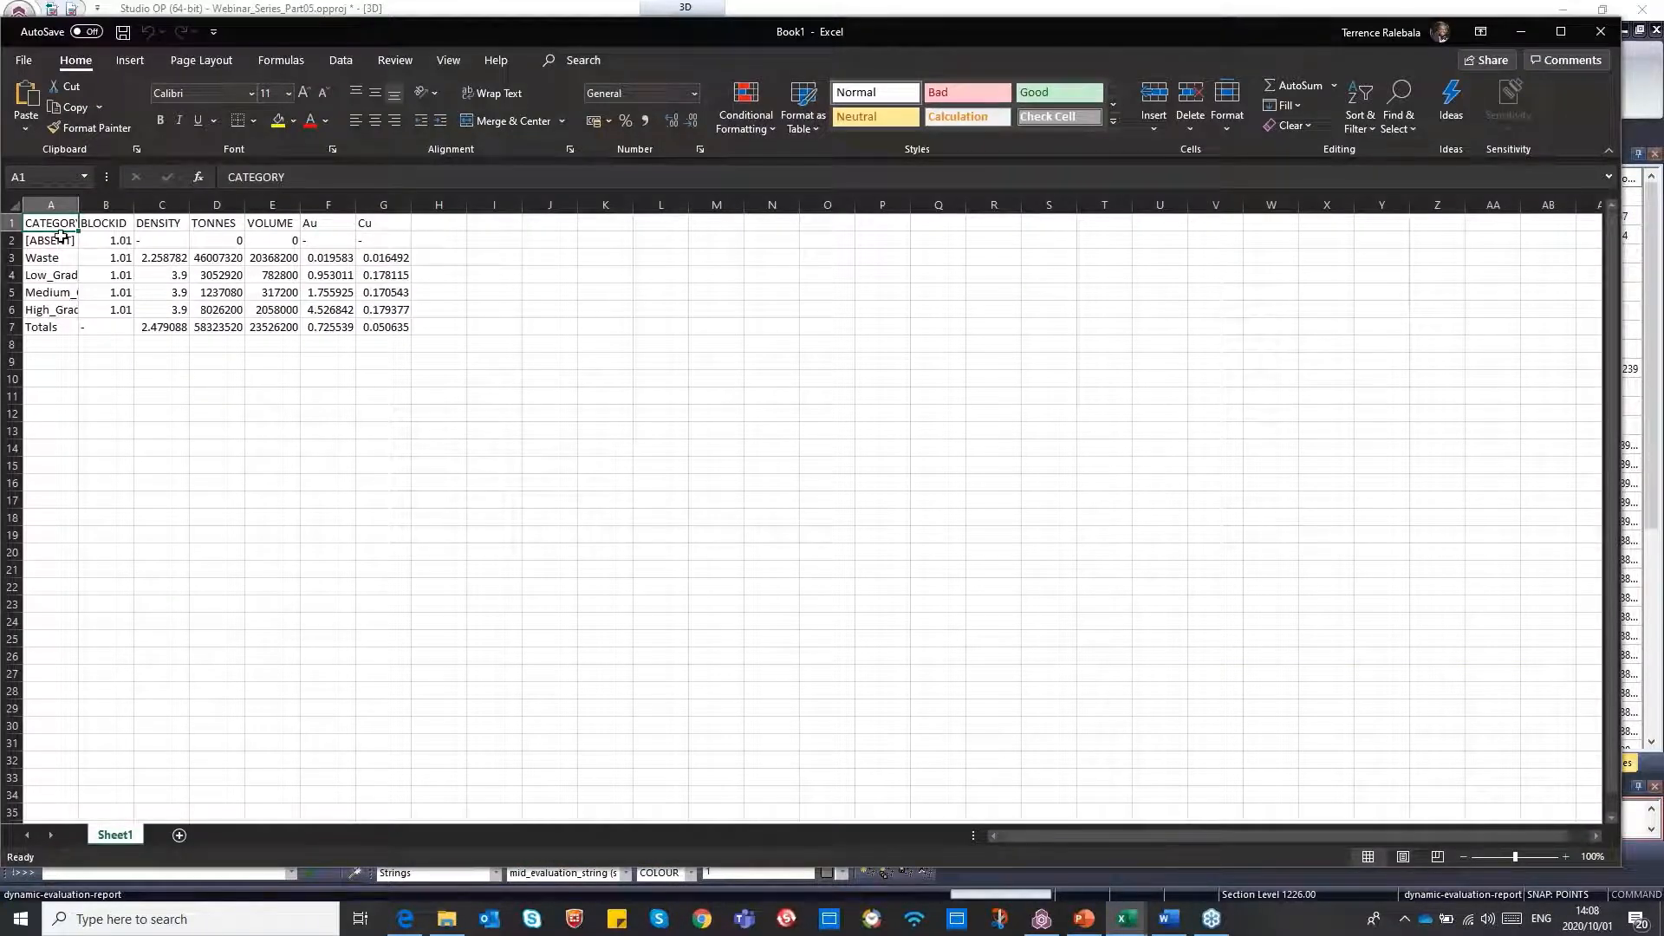
pyautogui.doubleClick(78, 205)
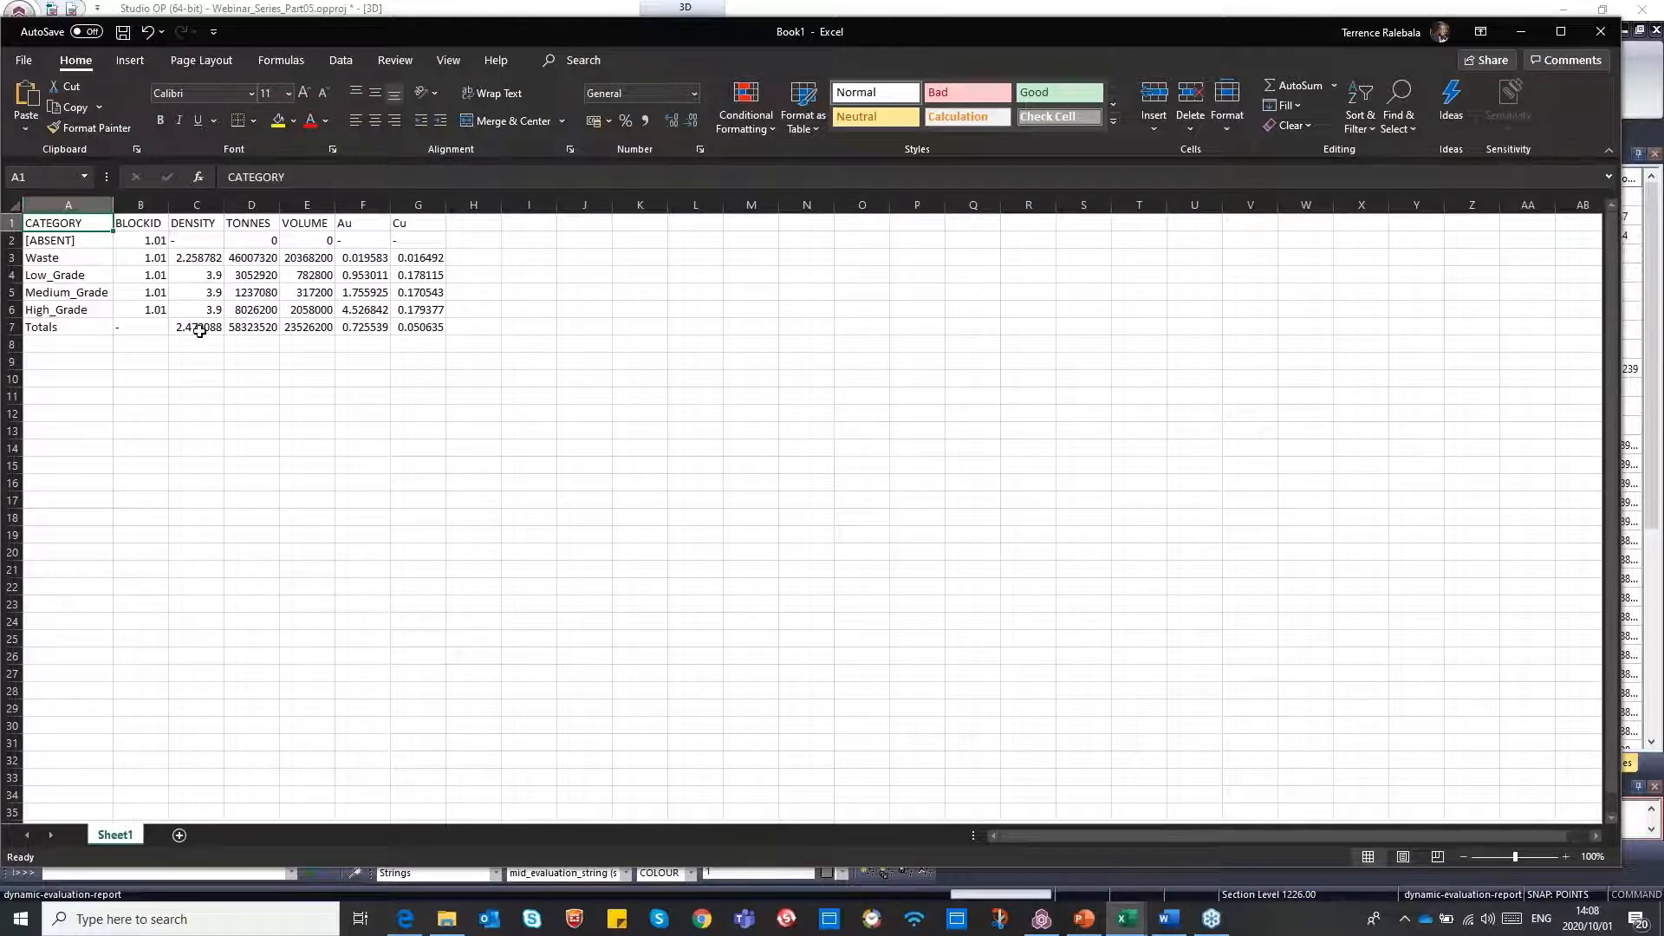
# Close the exported workbook without saving and close the evaluation results table
pyautogui.click(1589, 33)
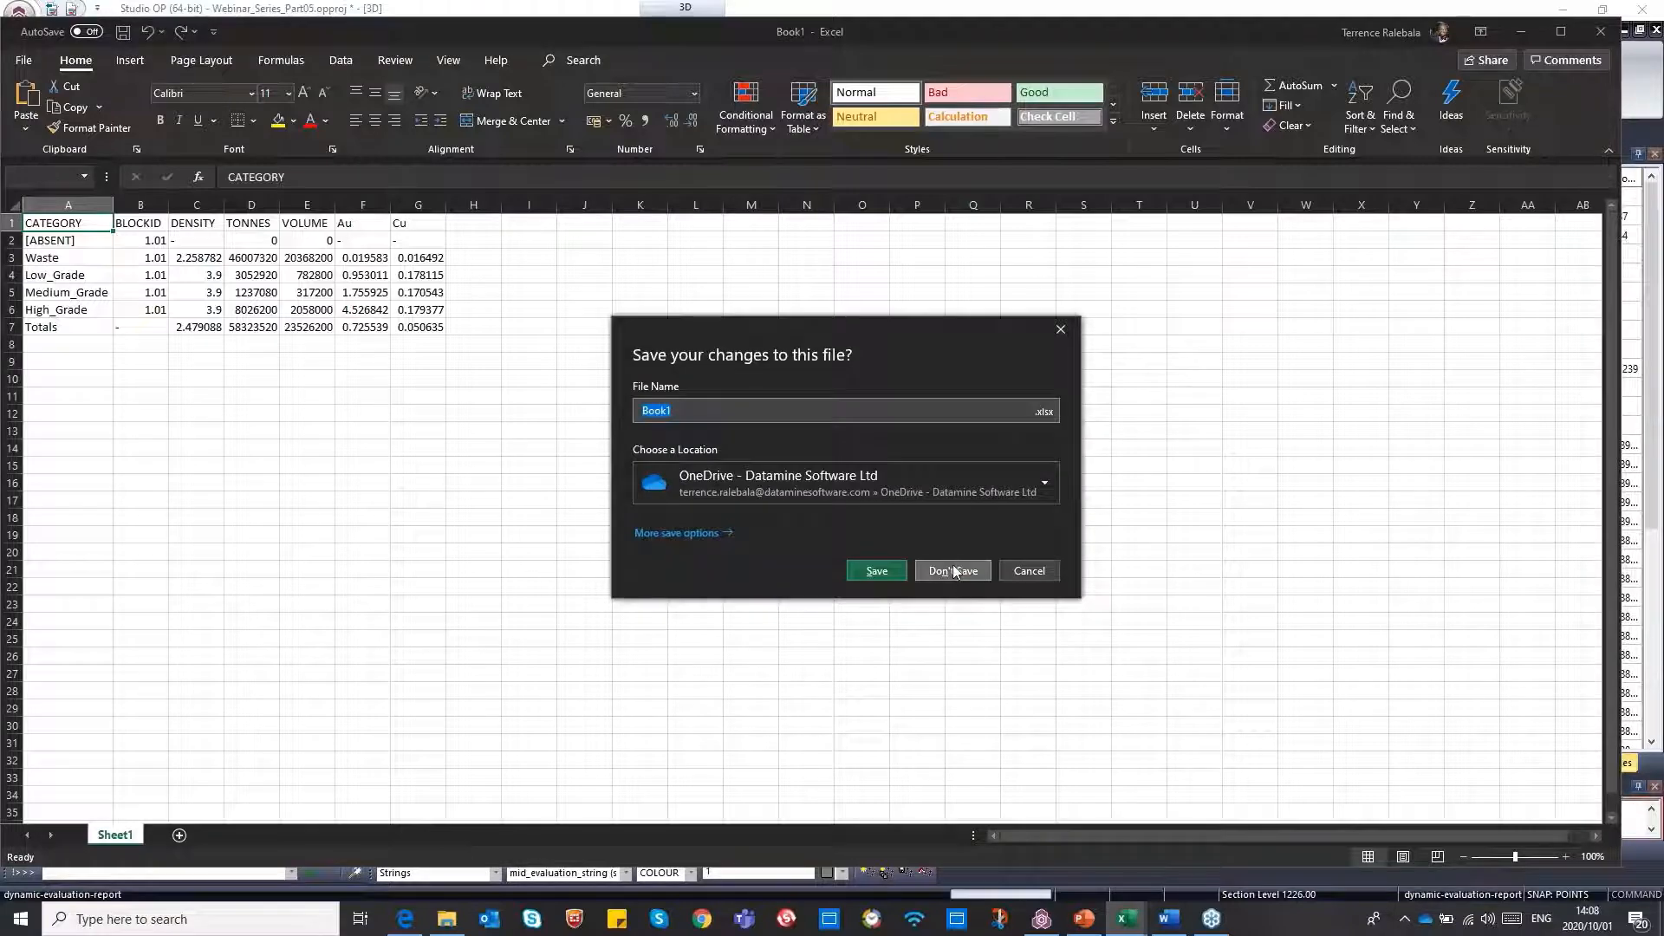
pyautogui.click(953, 571)
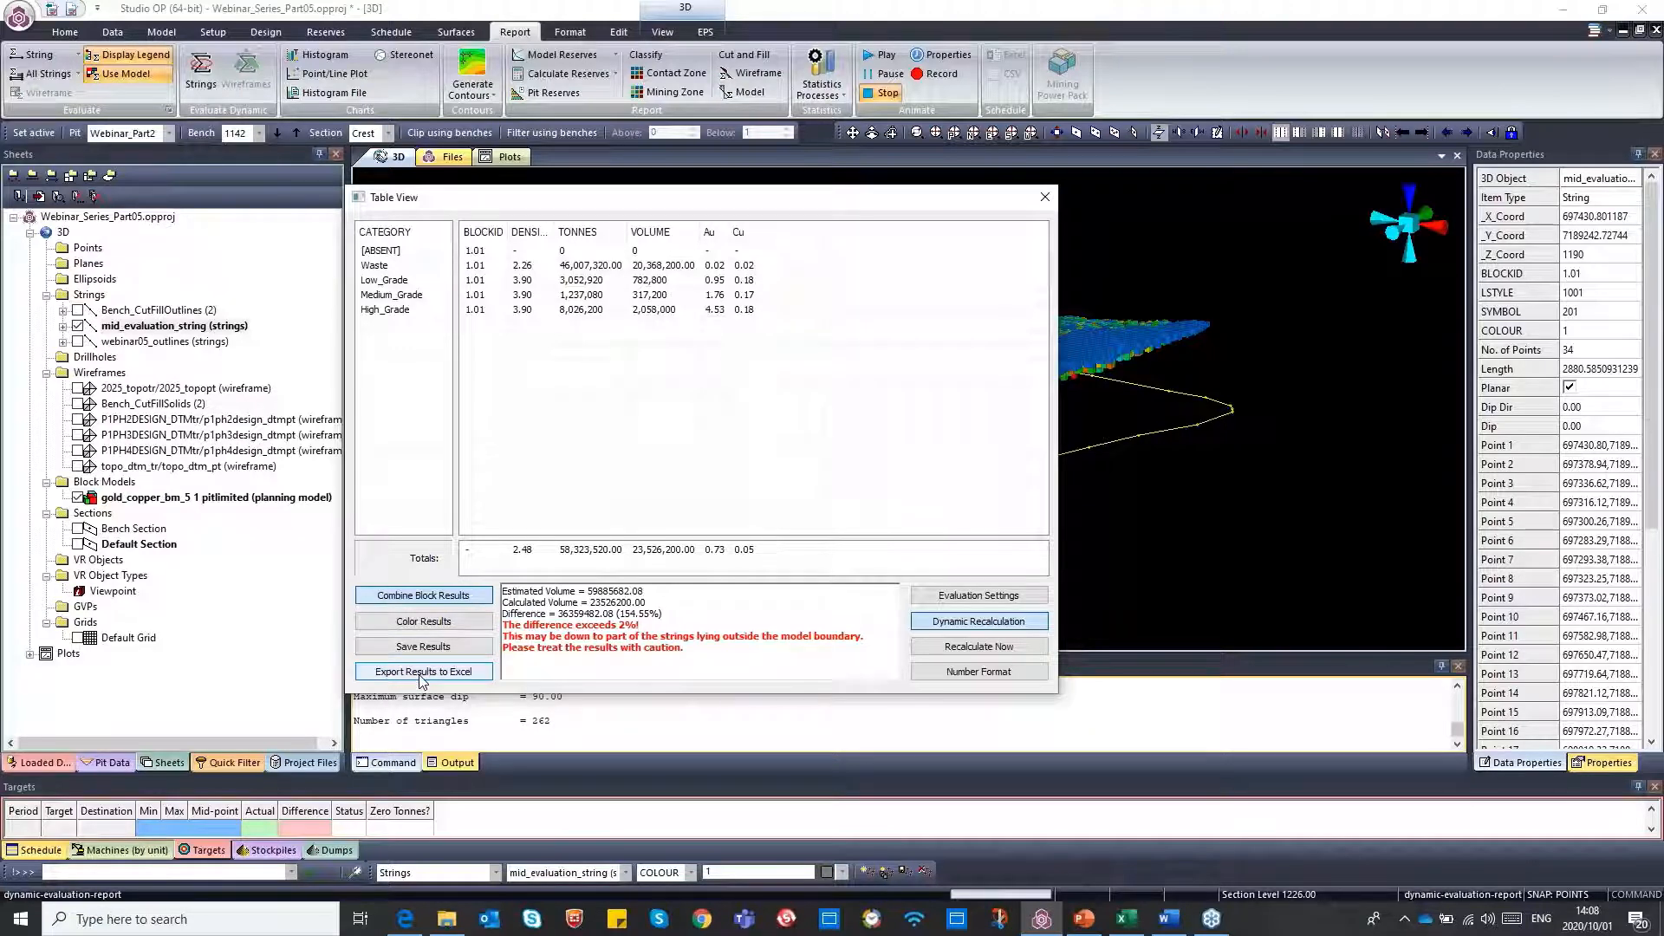
pyautogui.click(1044, 197)
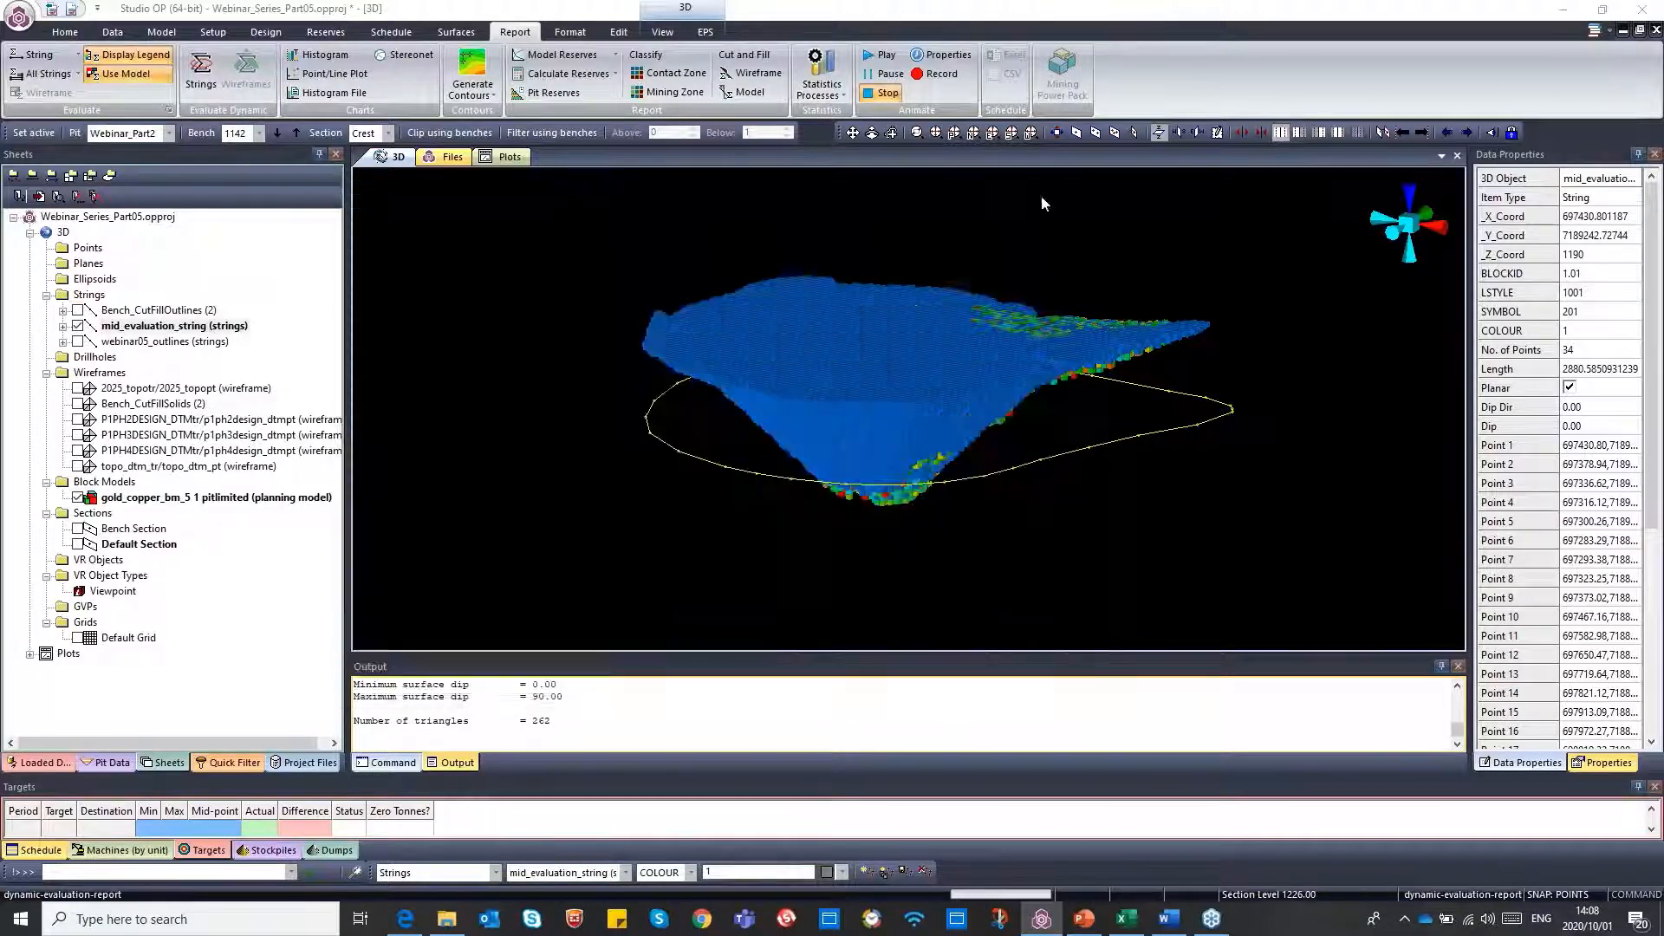
pyautogui.click(201, 71)
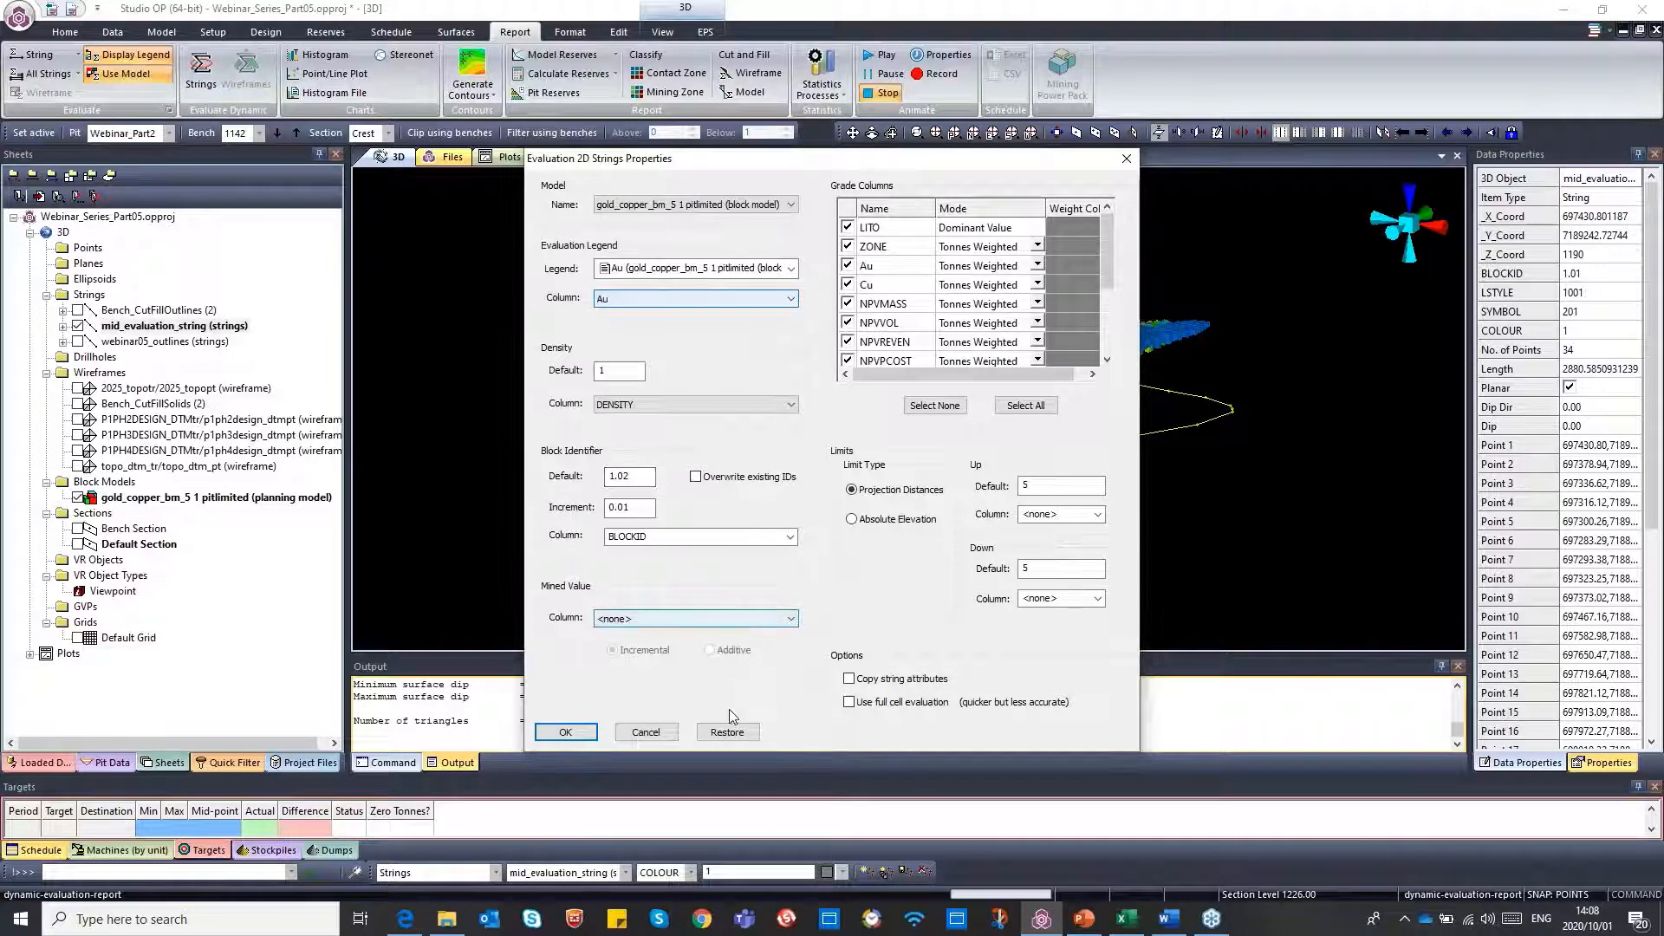
pyautogui.click(728, 732)
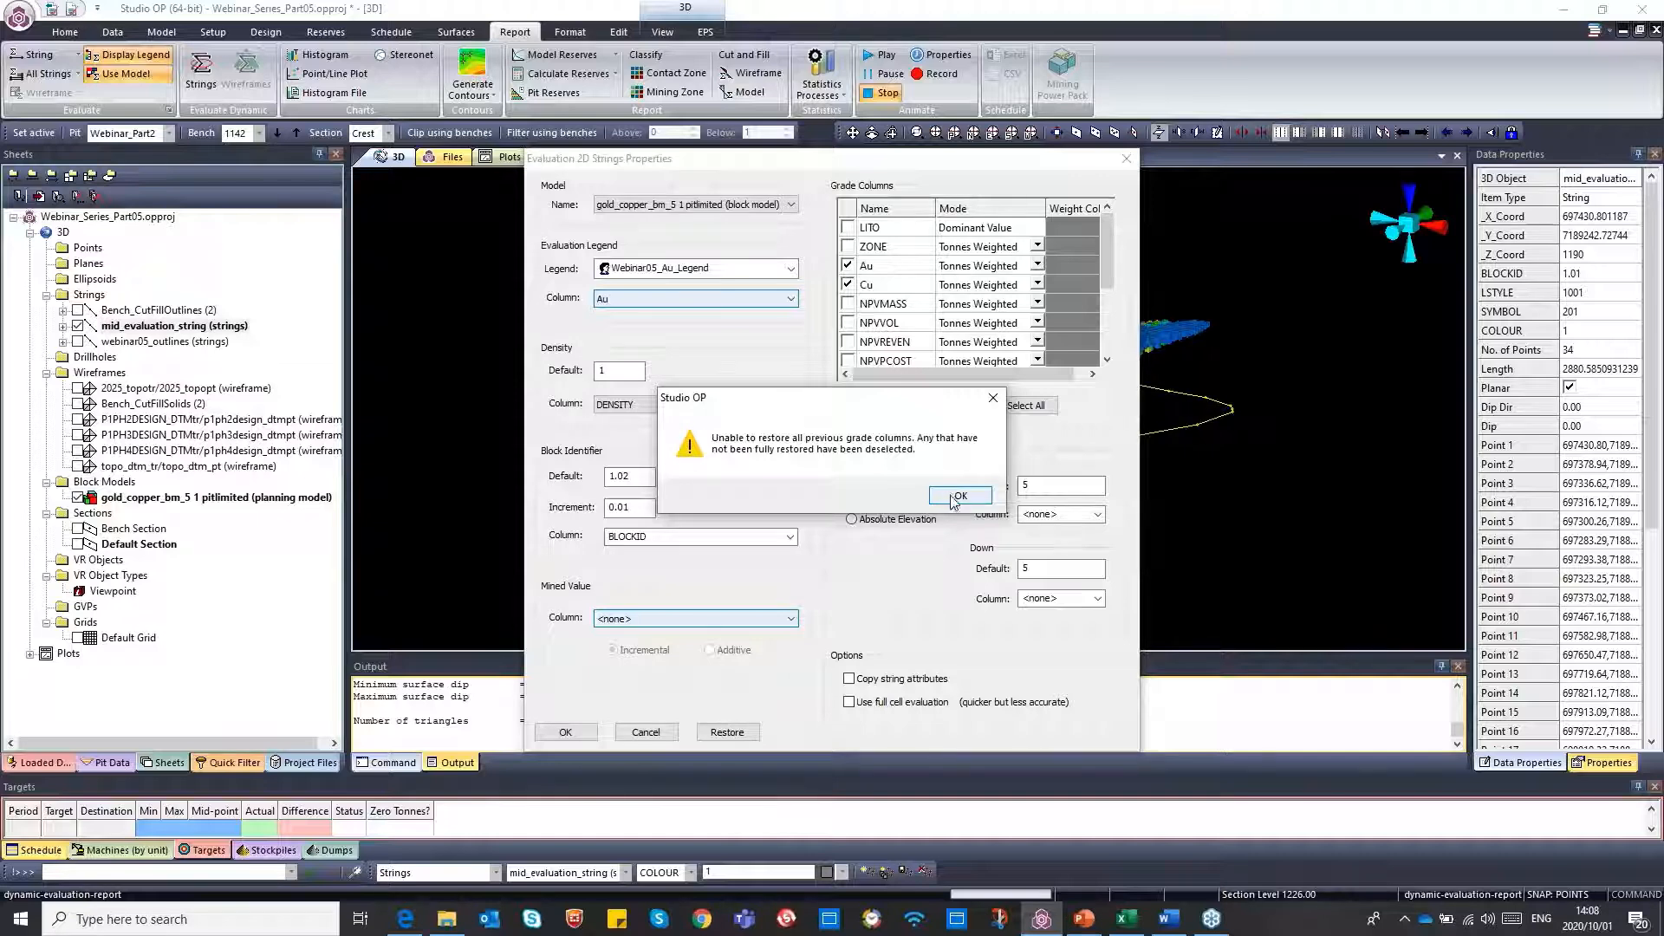
pyautogui.click(957, 496)
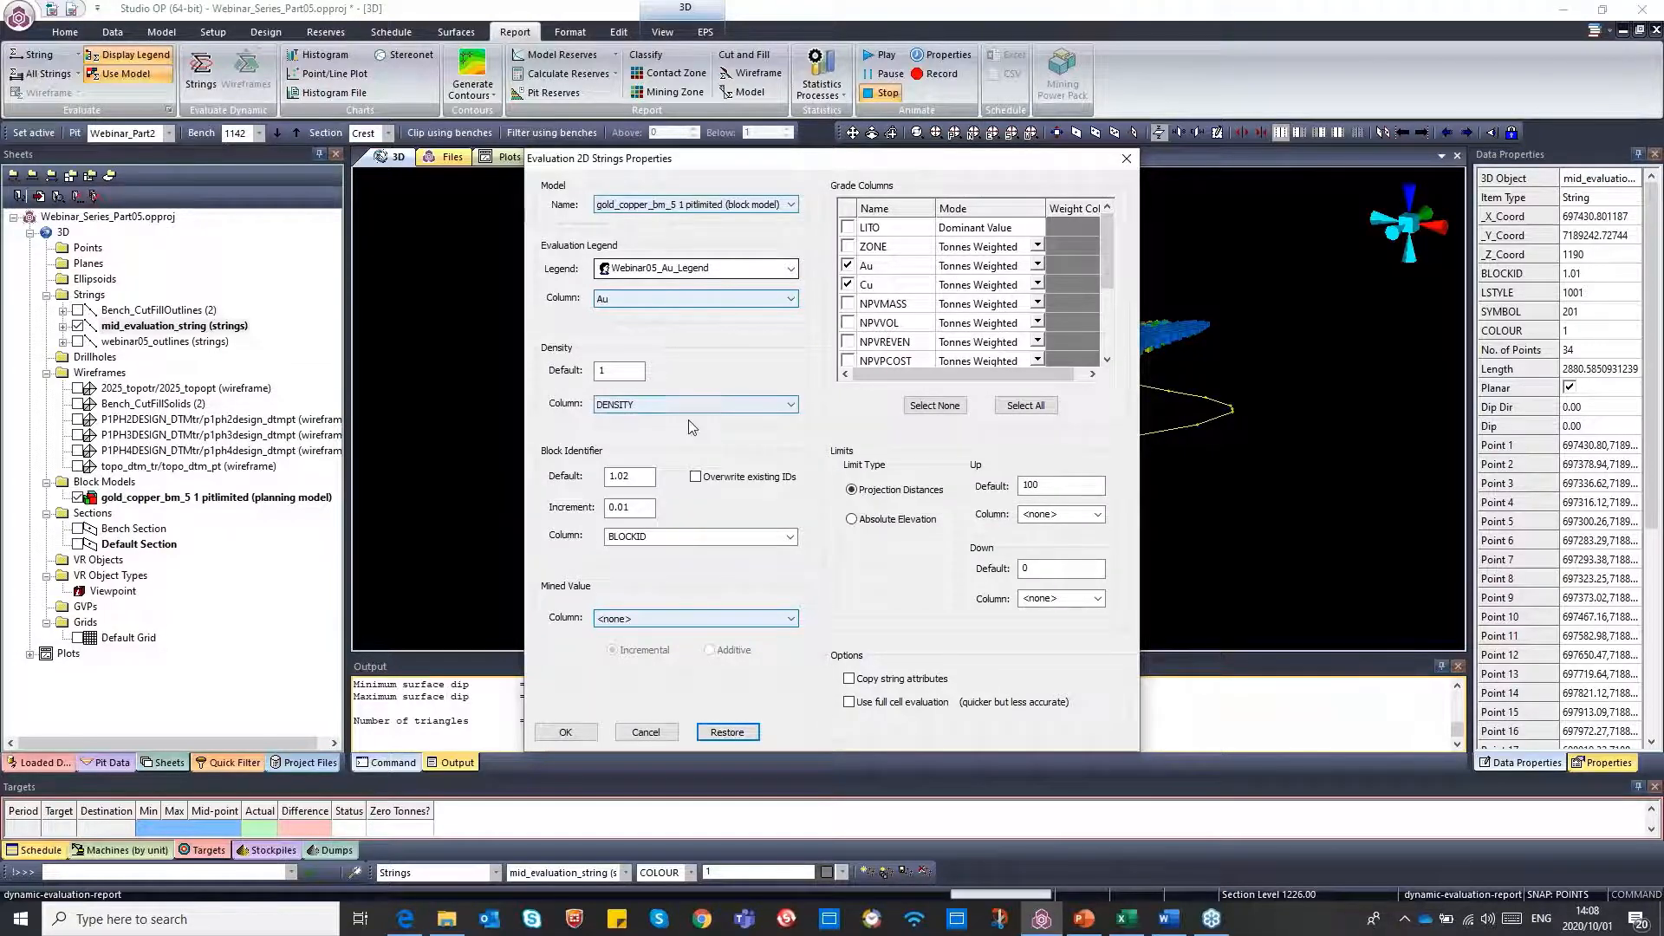
pyautogui.click(1046, 487)
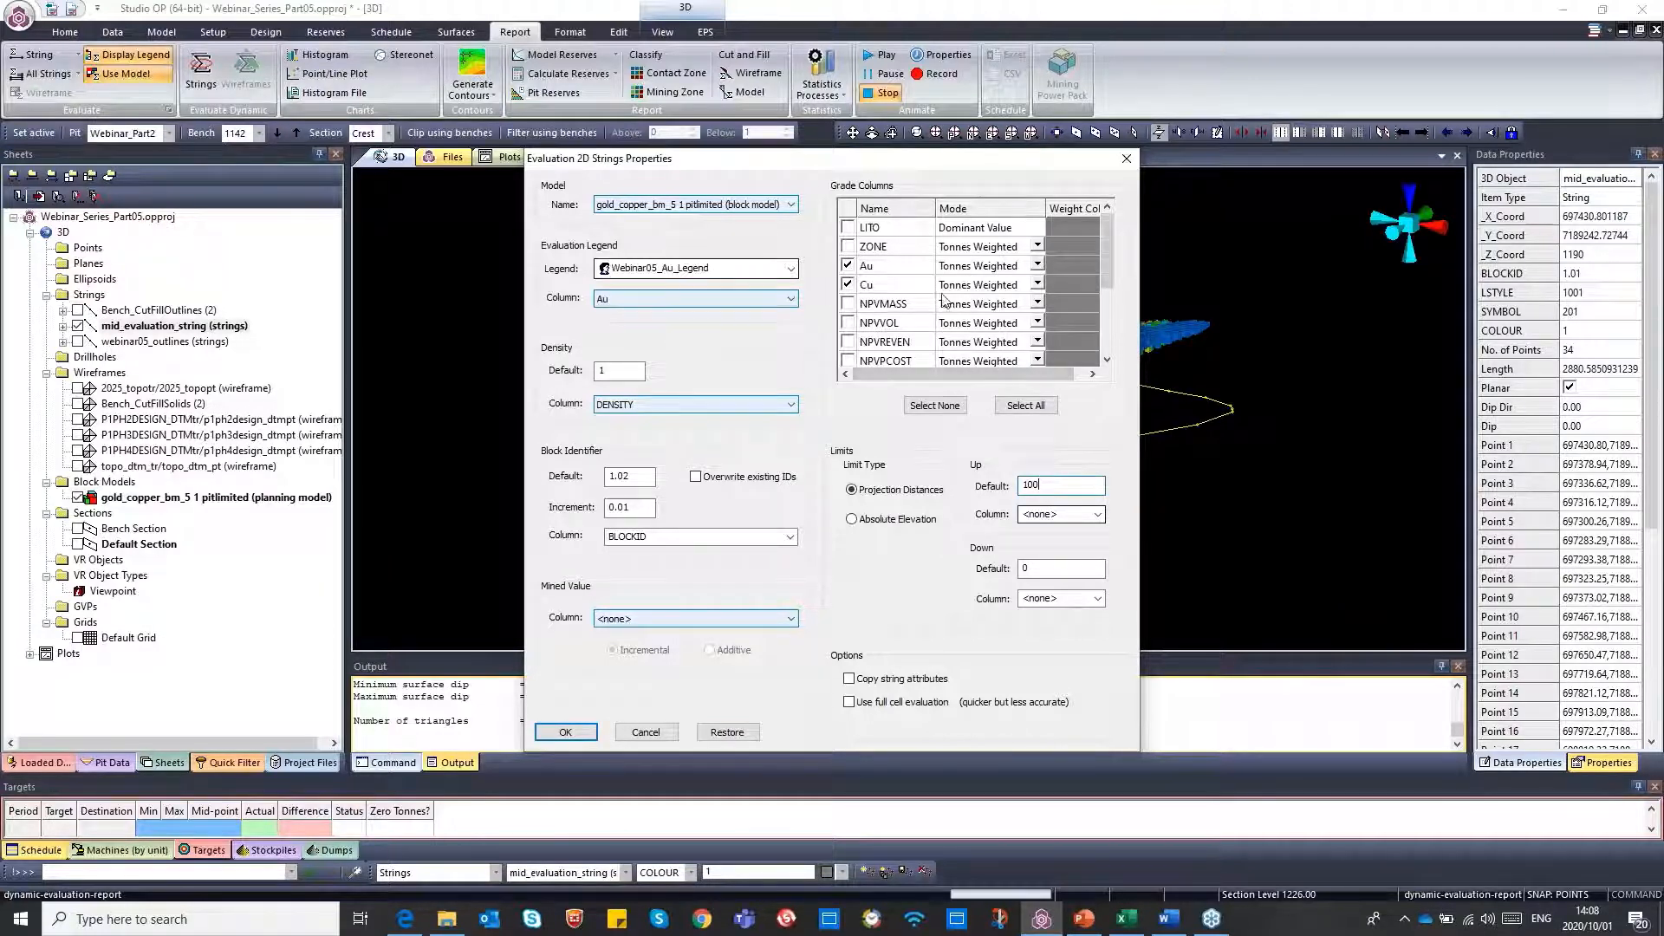
pyautogui.click(1126, 160)
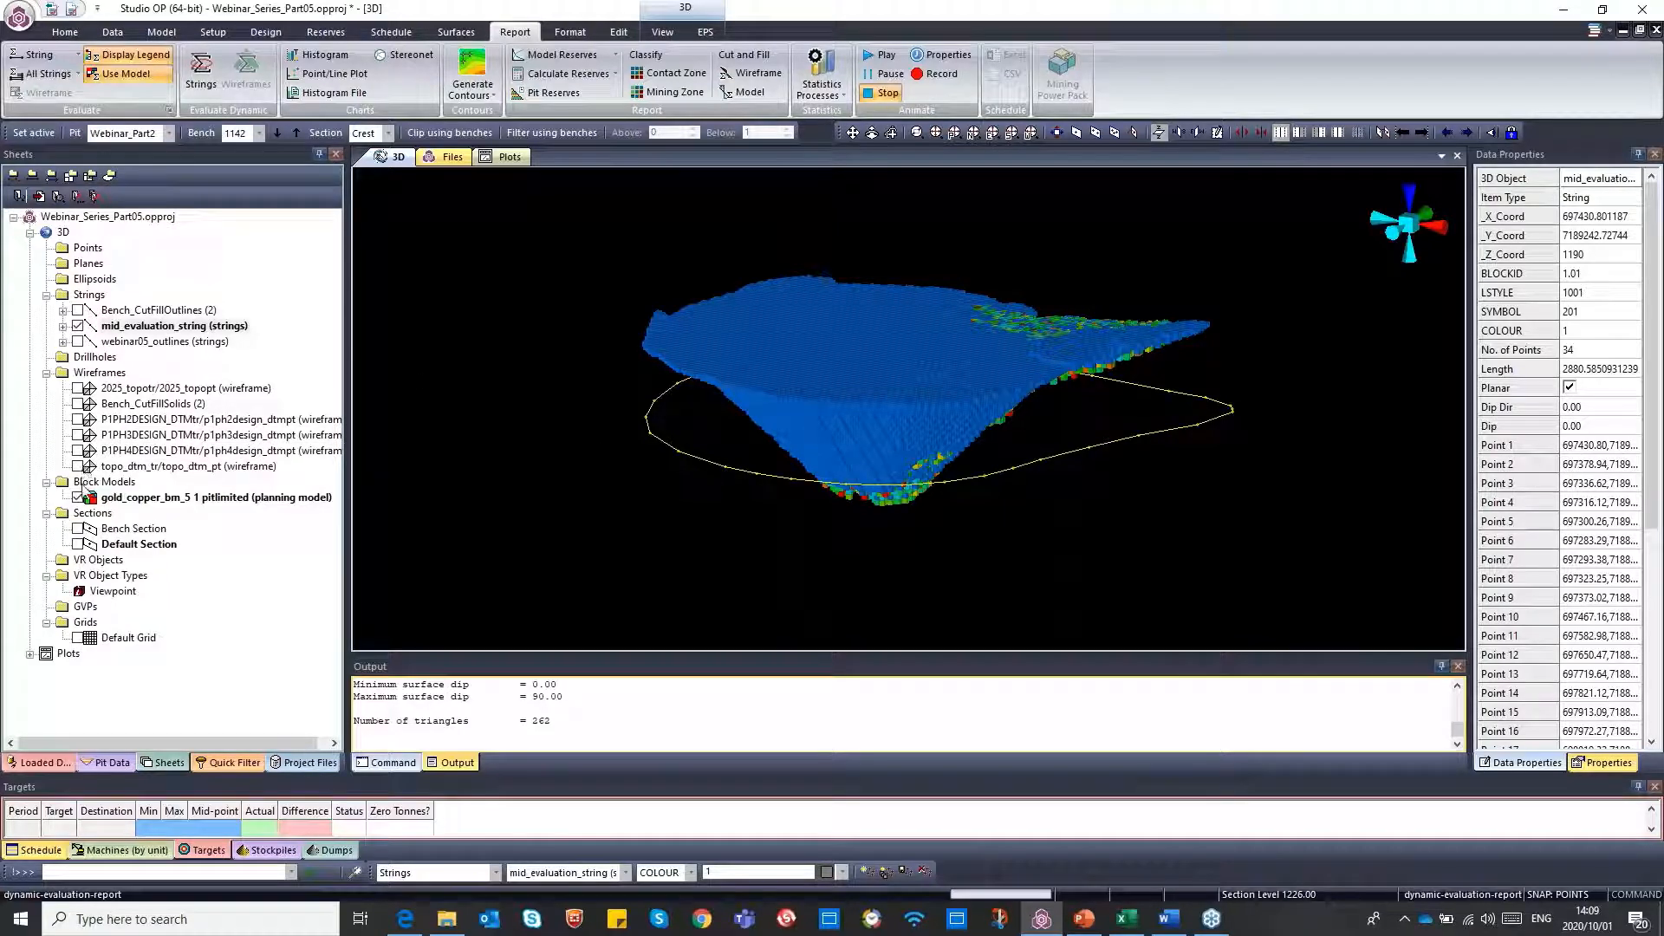
# Hide mid_evaluation_string, show webinar05_outlines, and select all of the displayed strings
pyautogui.click(78, 326)
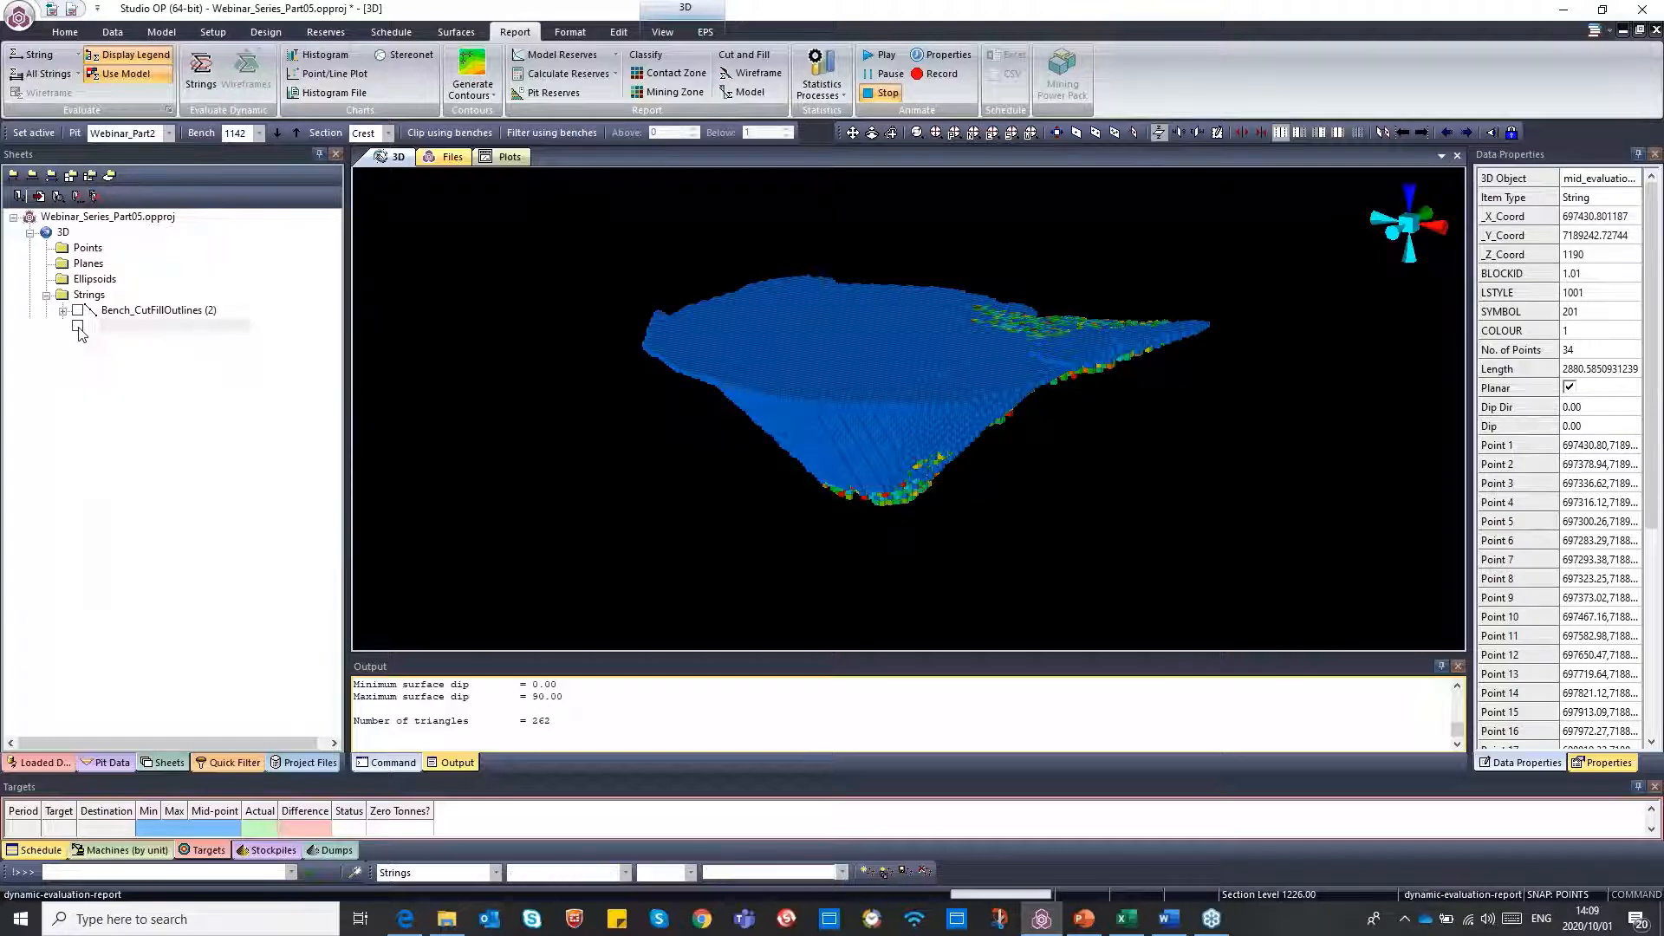
pyautogui.click(78, 342)
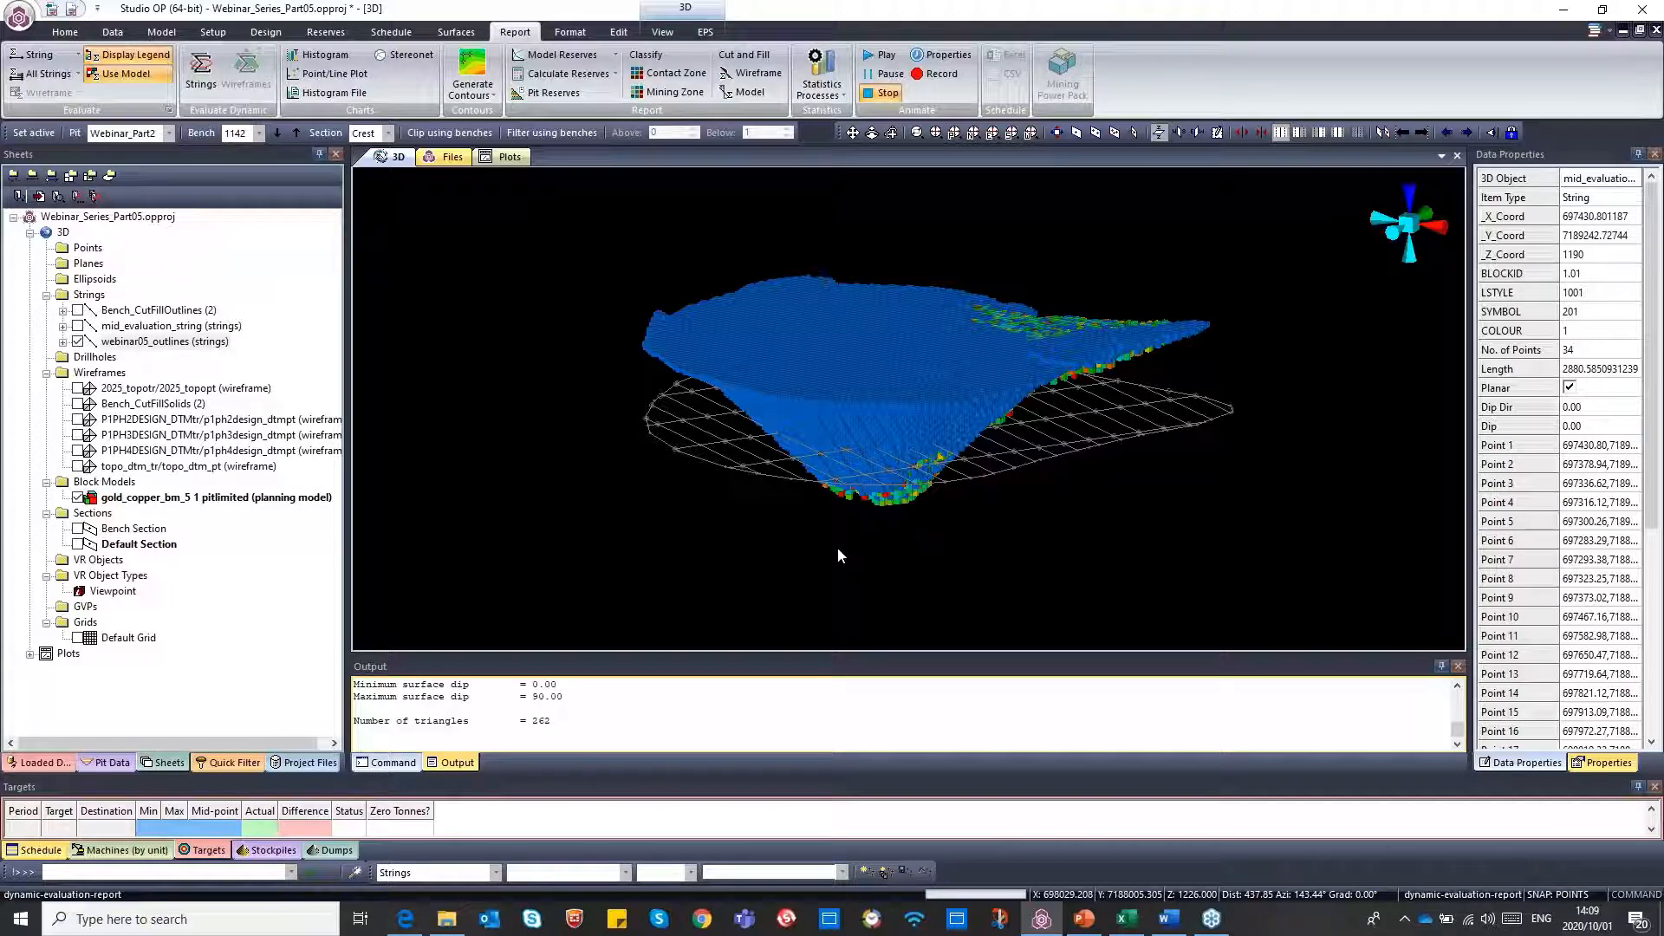
pyautogui.write('sas select-all-strings')
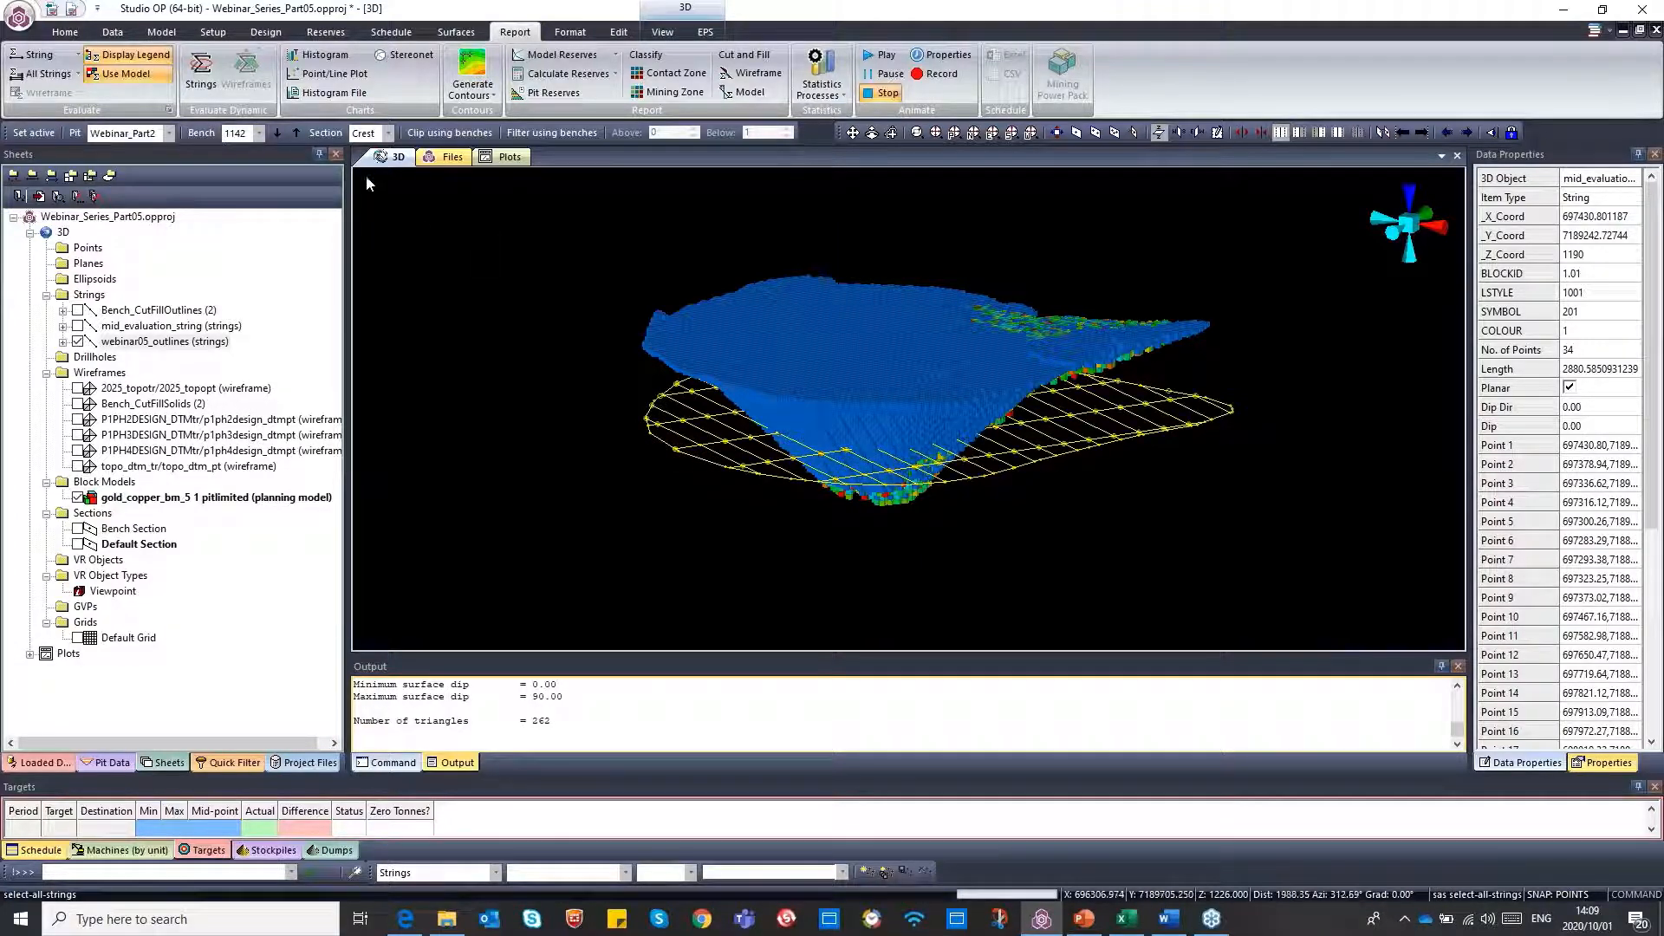
# Start a dynamic evaluation of the selected strings and restore the previously used evaluation settings
pyautogui.click(205, 80)
pyautogui.moveTo(801, 153); pyautogui.dragTo(741, 165)
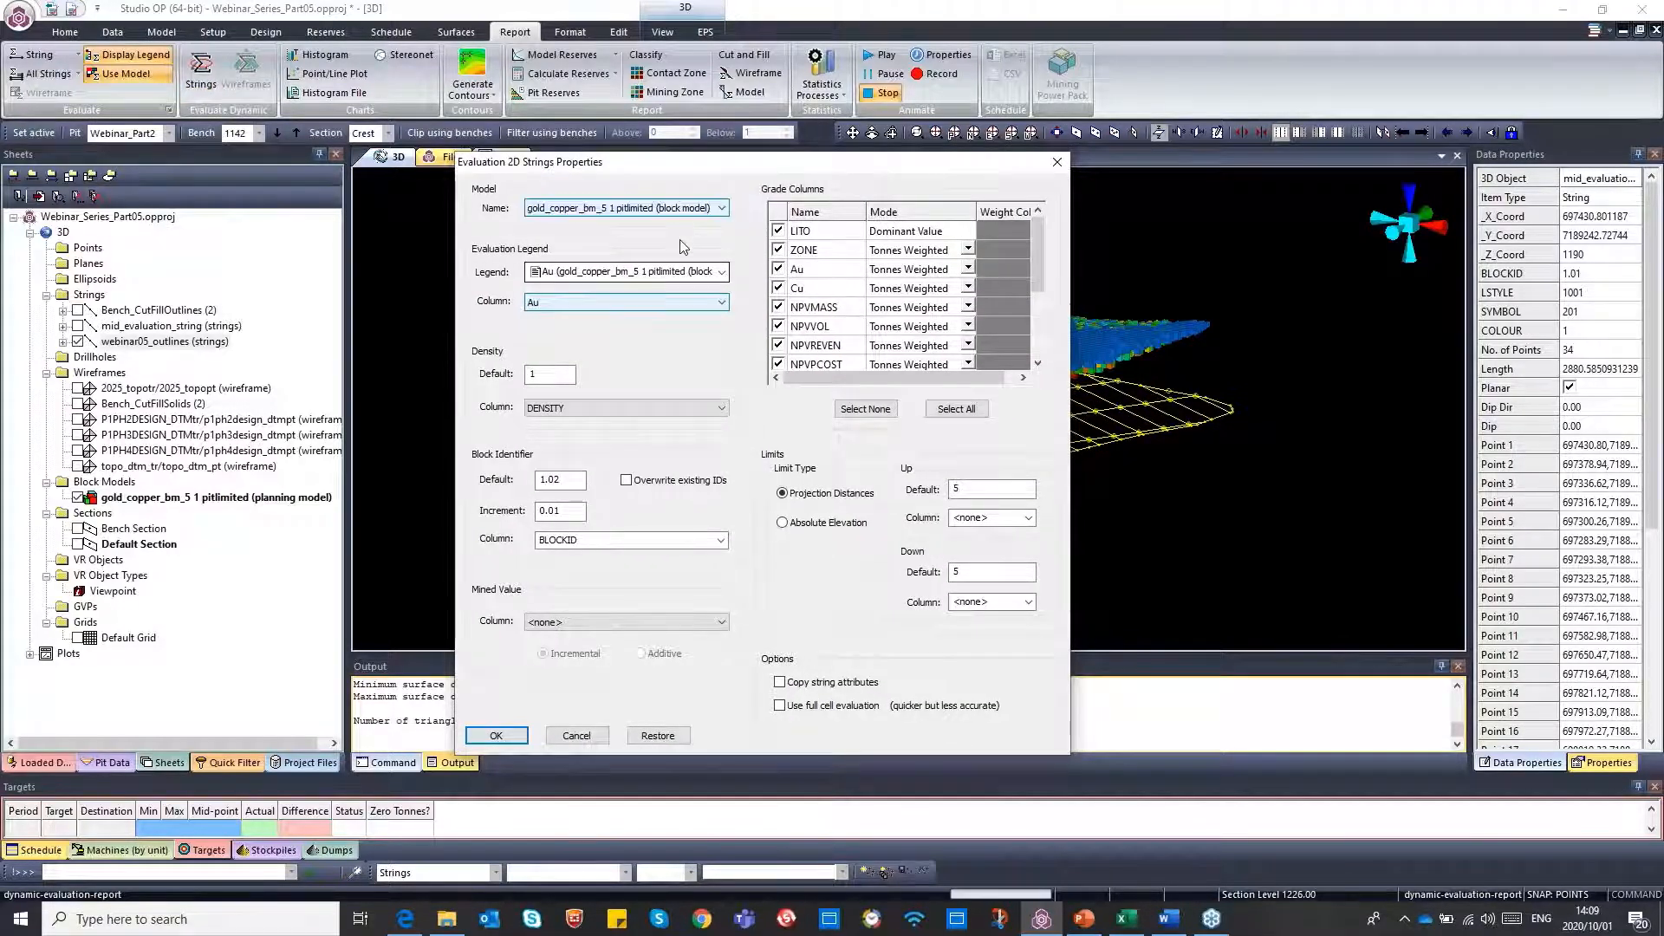
pyautogui.click(658, 736)
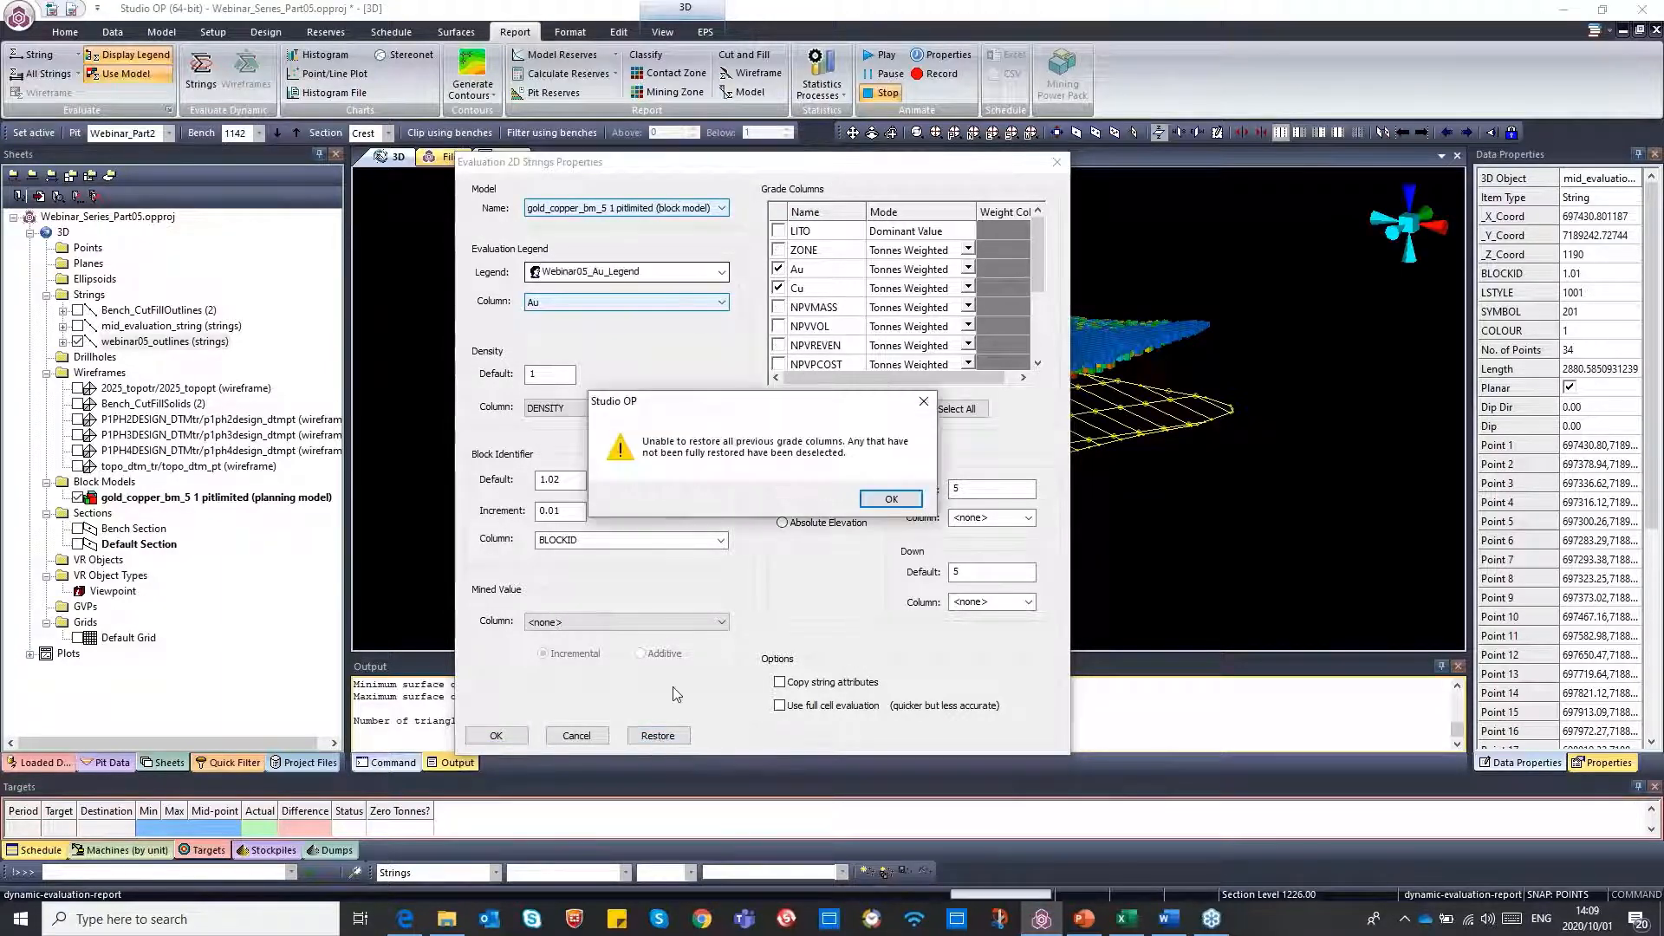
pyautogui.click(879, 503)
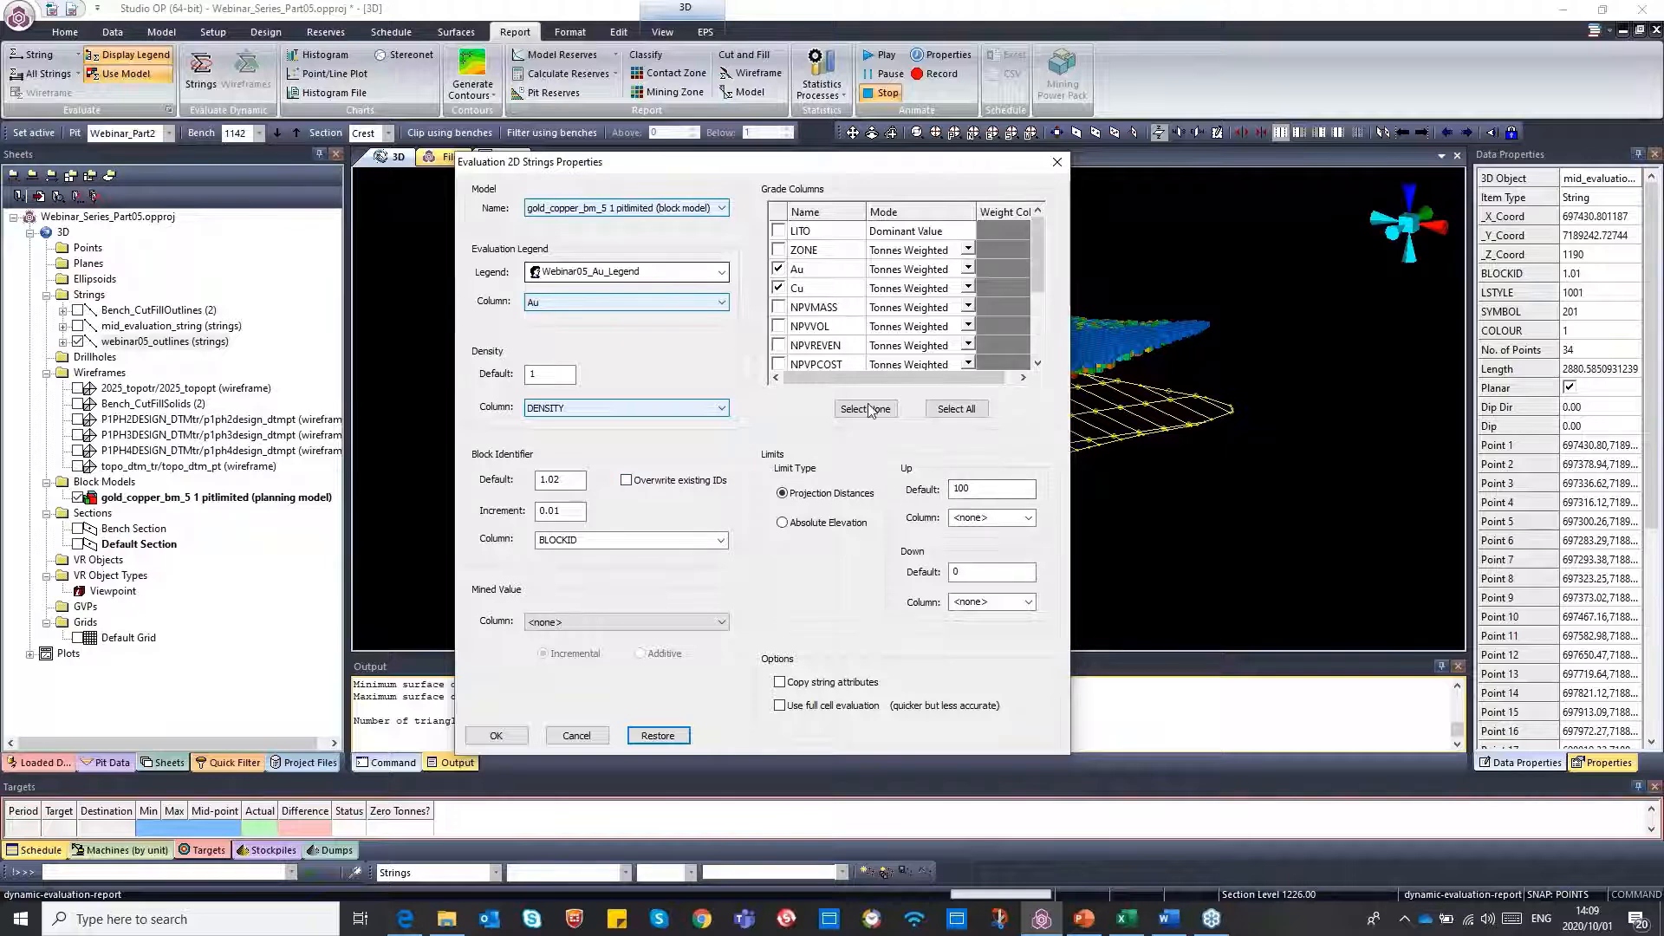
# Set the block identifier default to 10 and its increment to 10, keeping BLOCKID as the identifier column
pyautogui.click(563, 480)
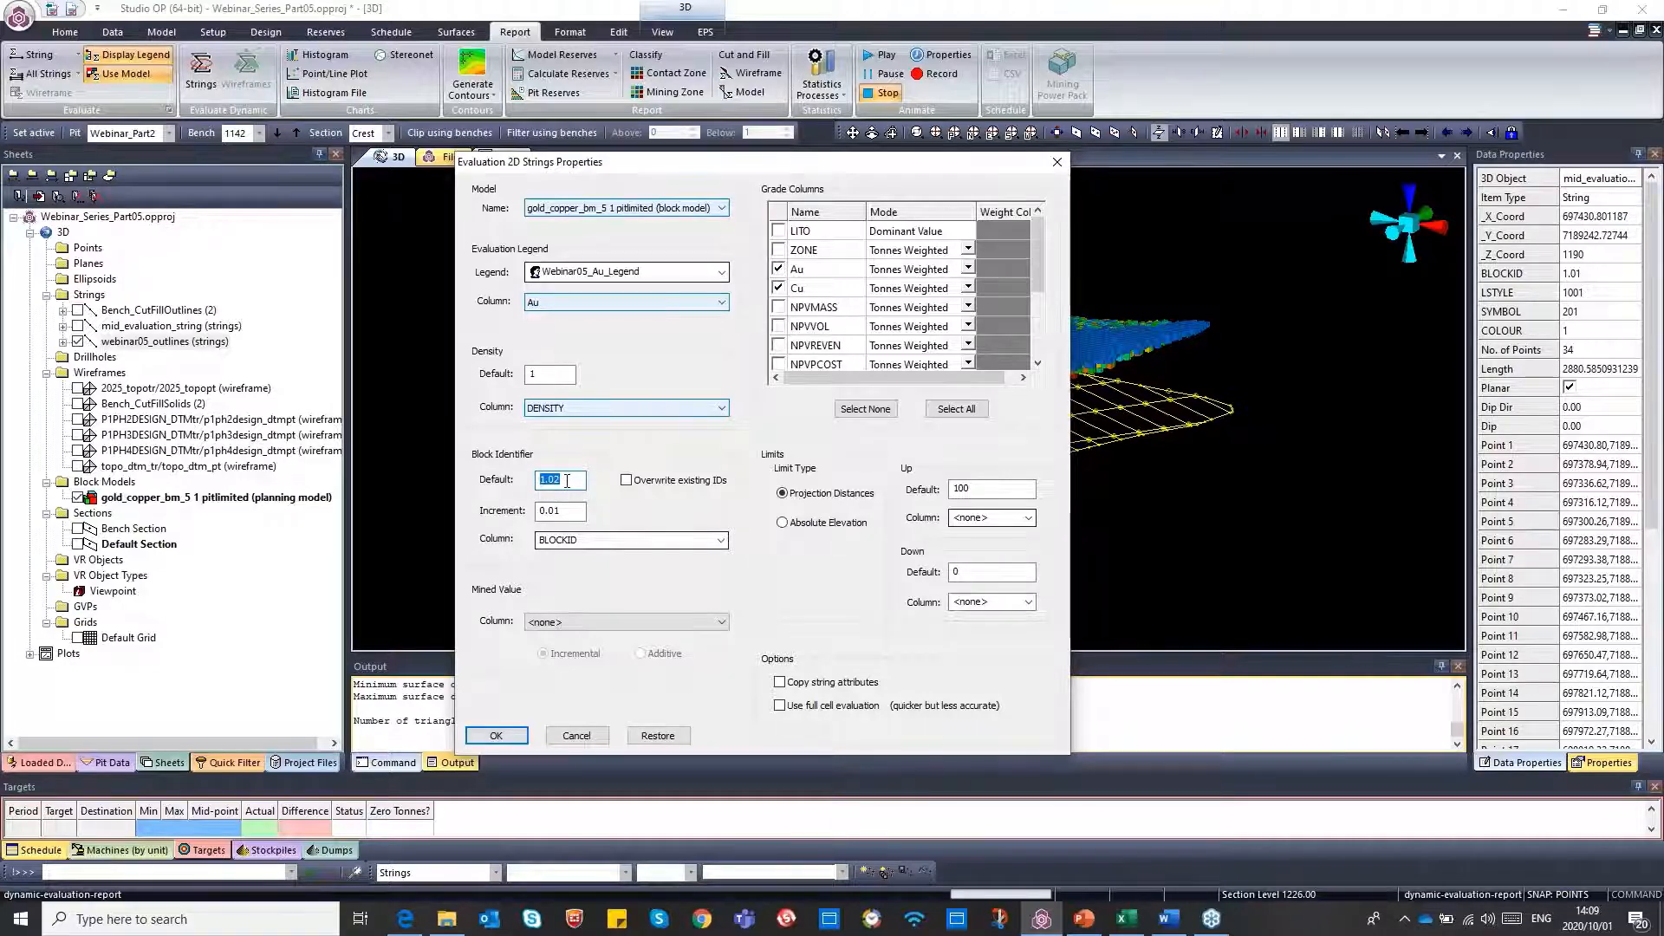
pyautogui.write('10')
pyautogui.click(561, 510)
pyautogui.moveTo(561, 509); pyautogui.dragTo(536, 517)
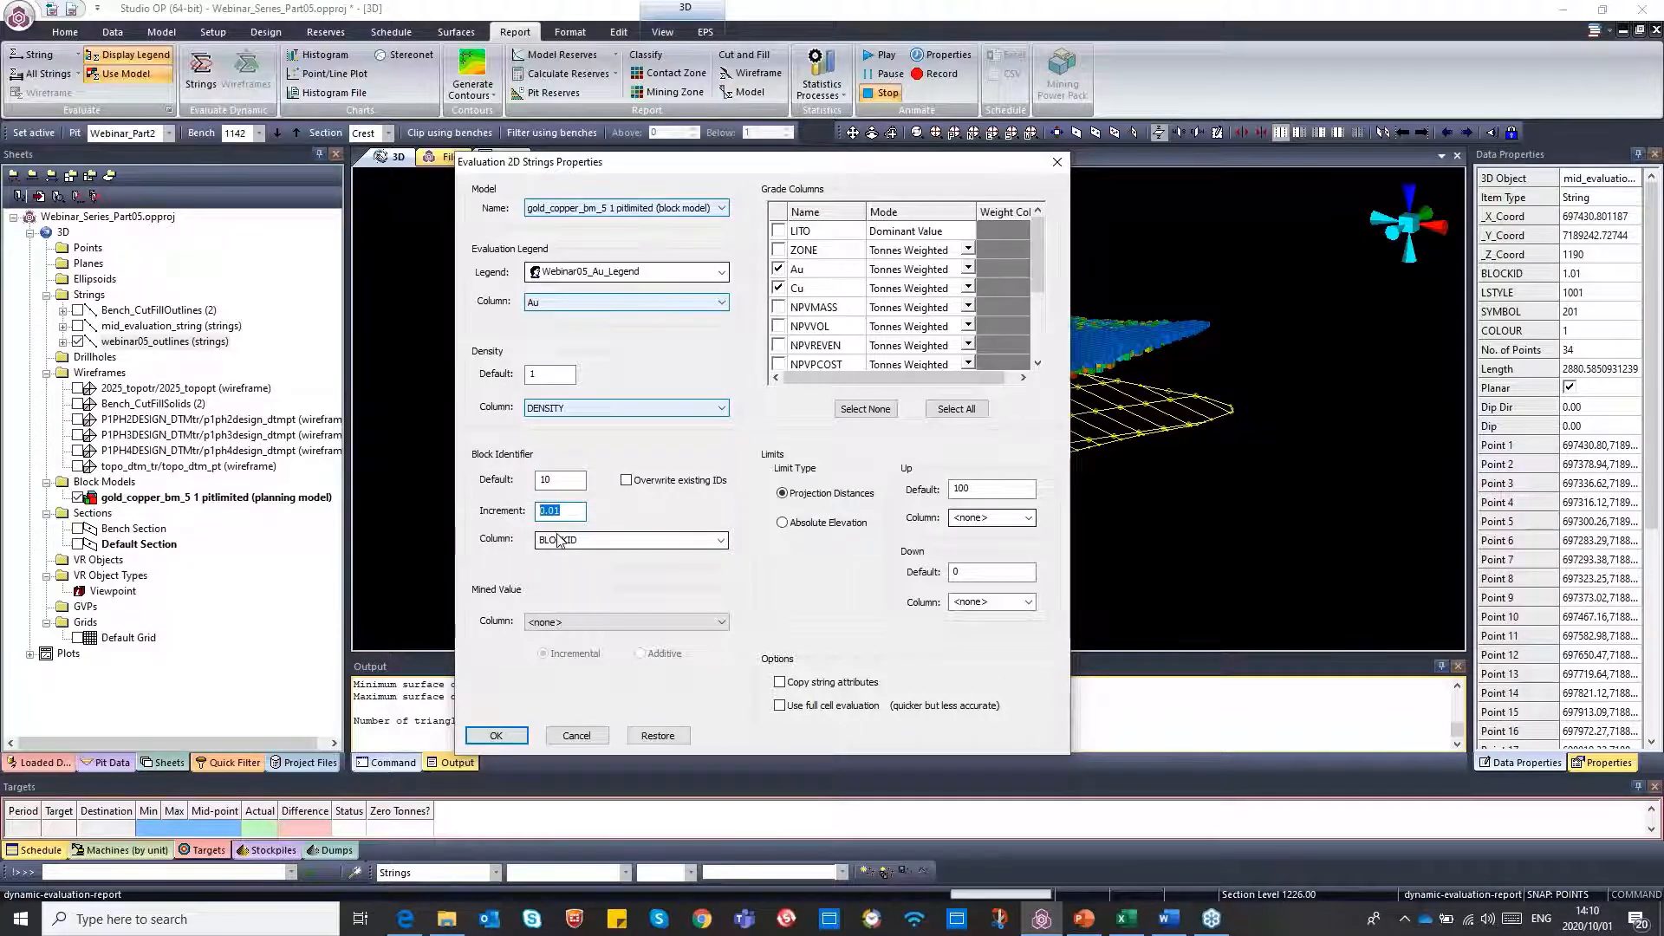
pyautogui.write('10')
pyautogui.click(573, 479)
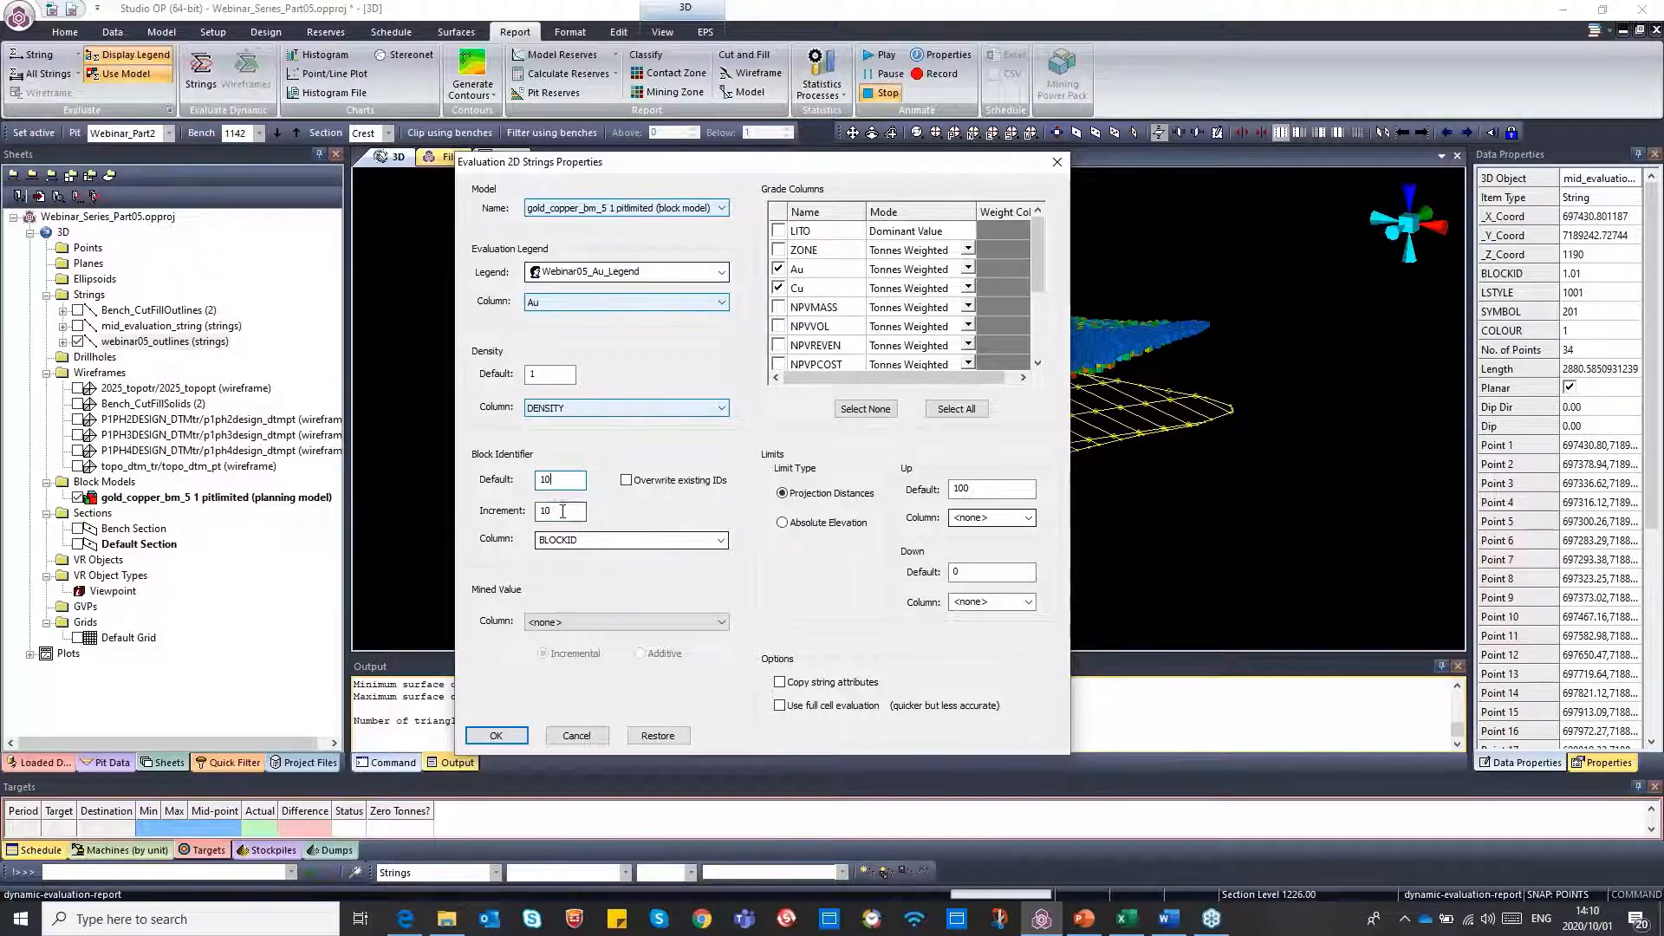
pyautogui.click(556, 513)
pyautogui.click(720, 541)
pyautogui.click(720, 543)
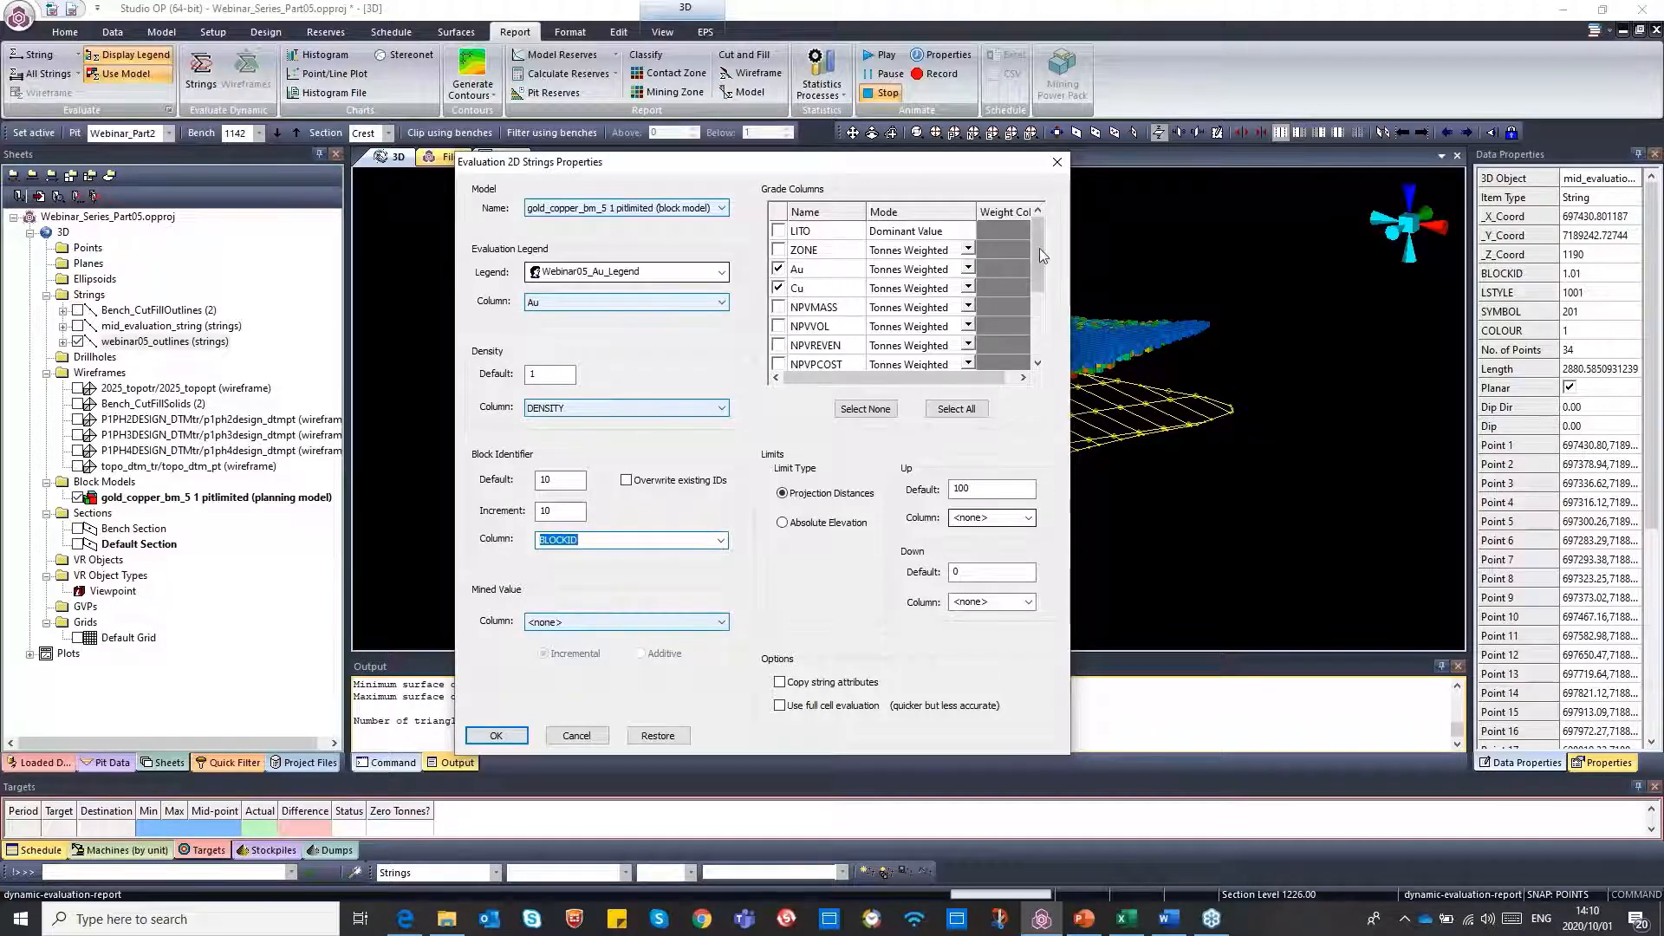
# Run the string evaluation and list its results per block instead of combined
pyautogui.moveTo(1037, 229)
pyautogui.mouseDown()
pyautogui.moveTo(1031, 314)
pyautogui.moveTo(1021, 226)
pyautogui.mouseUp()
pyautogui.click(506, 737)
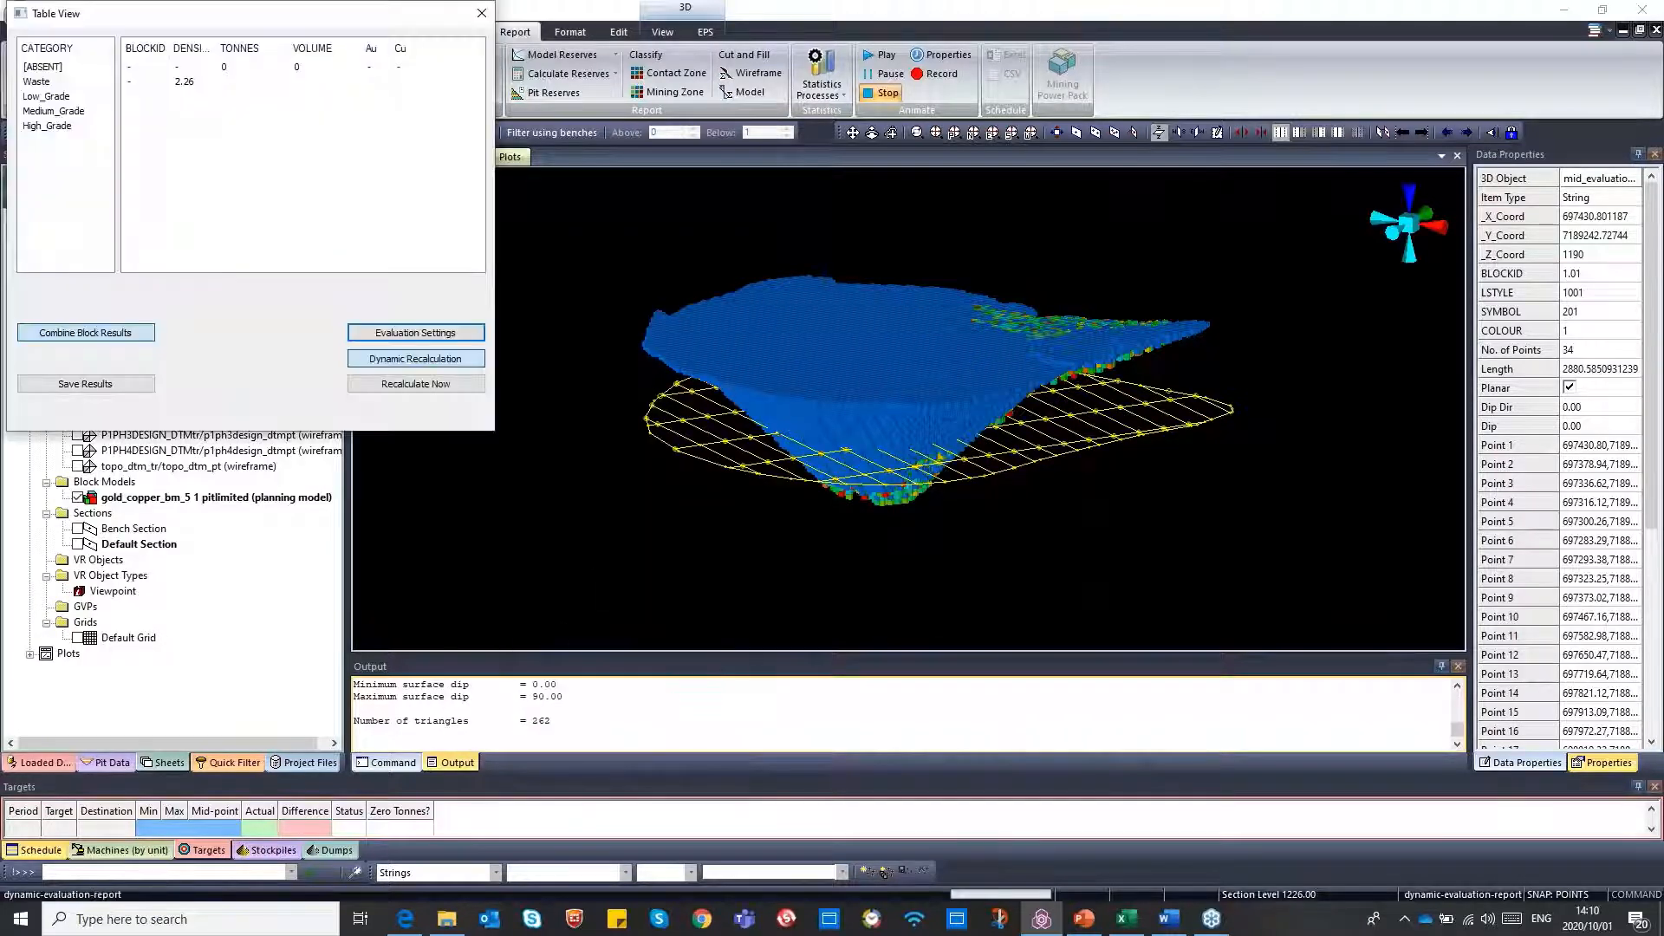
pyautogui.moveTo(143, 26); pyautogui.dragTo(668, 225)
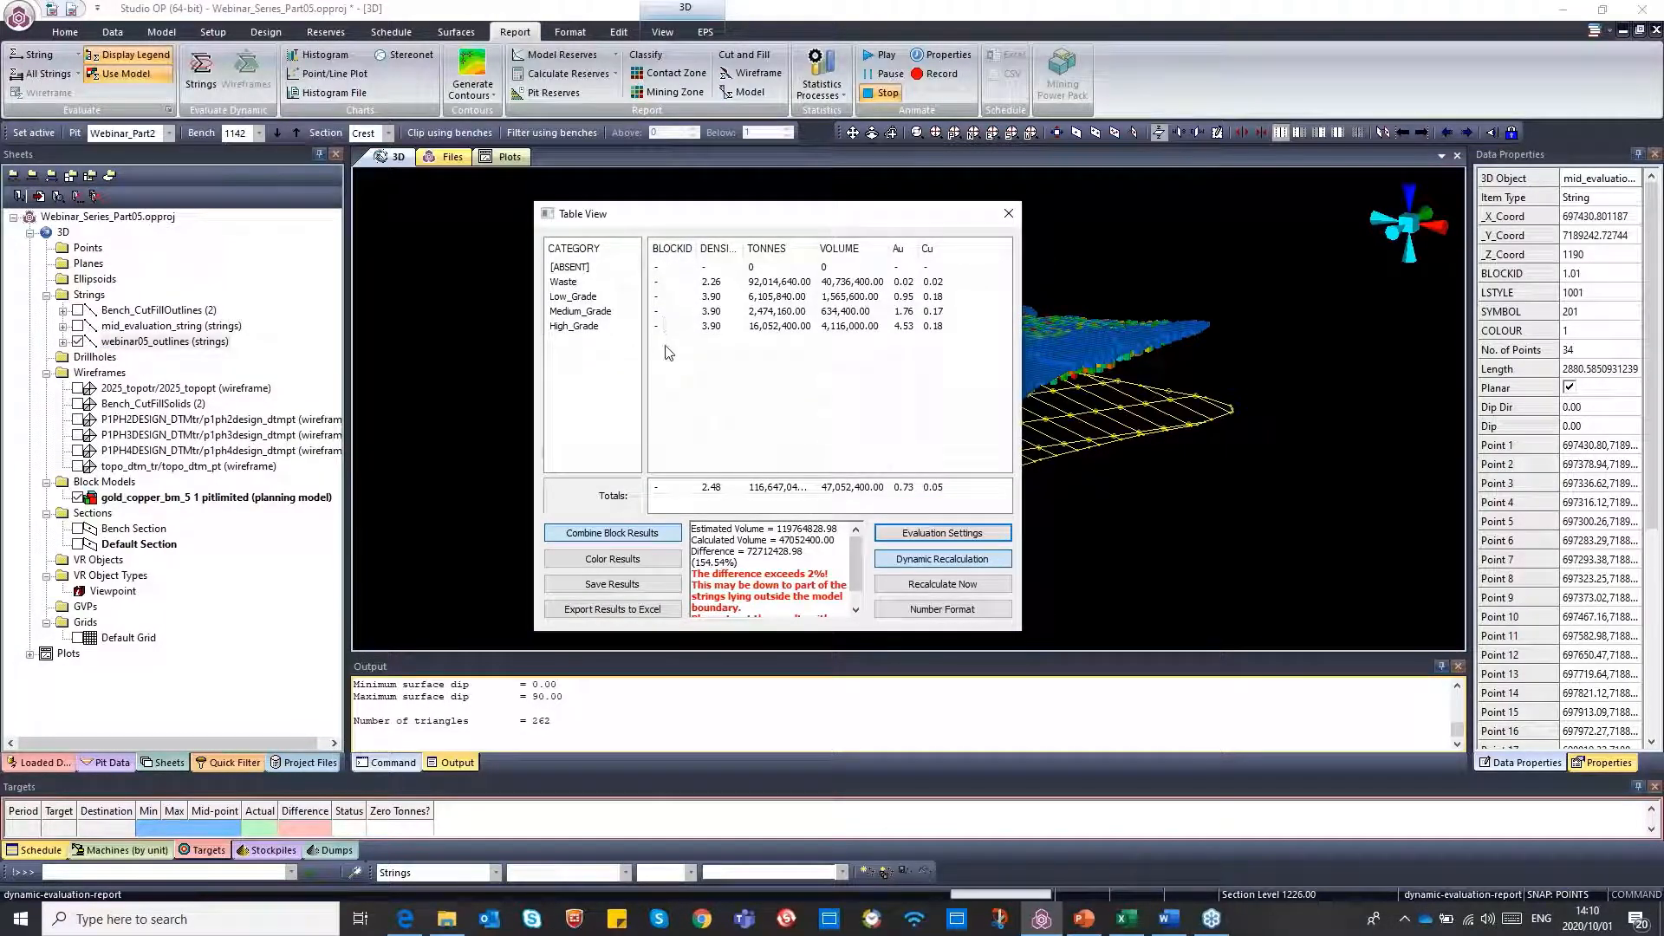
pyautogui.click(614, 535)
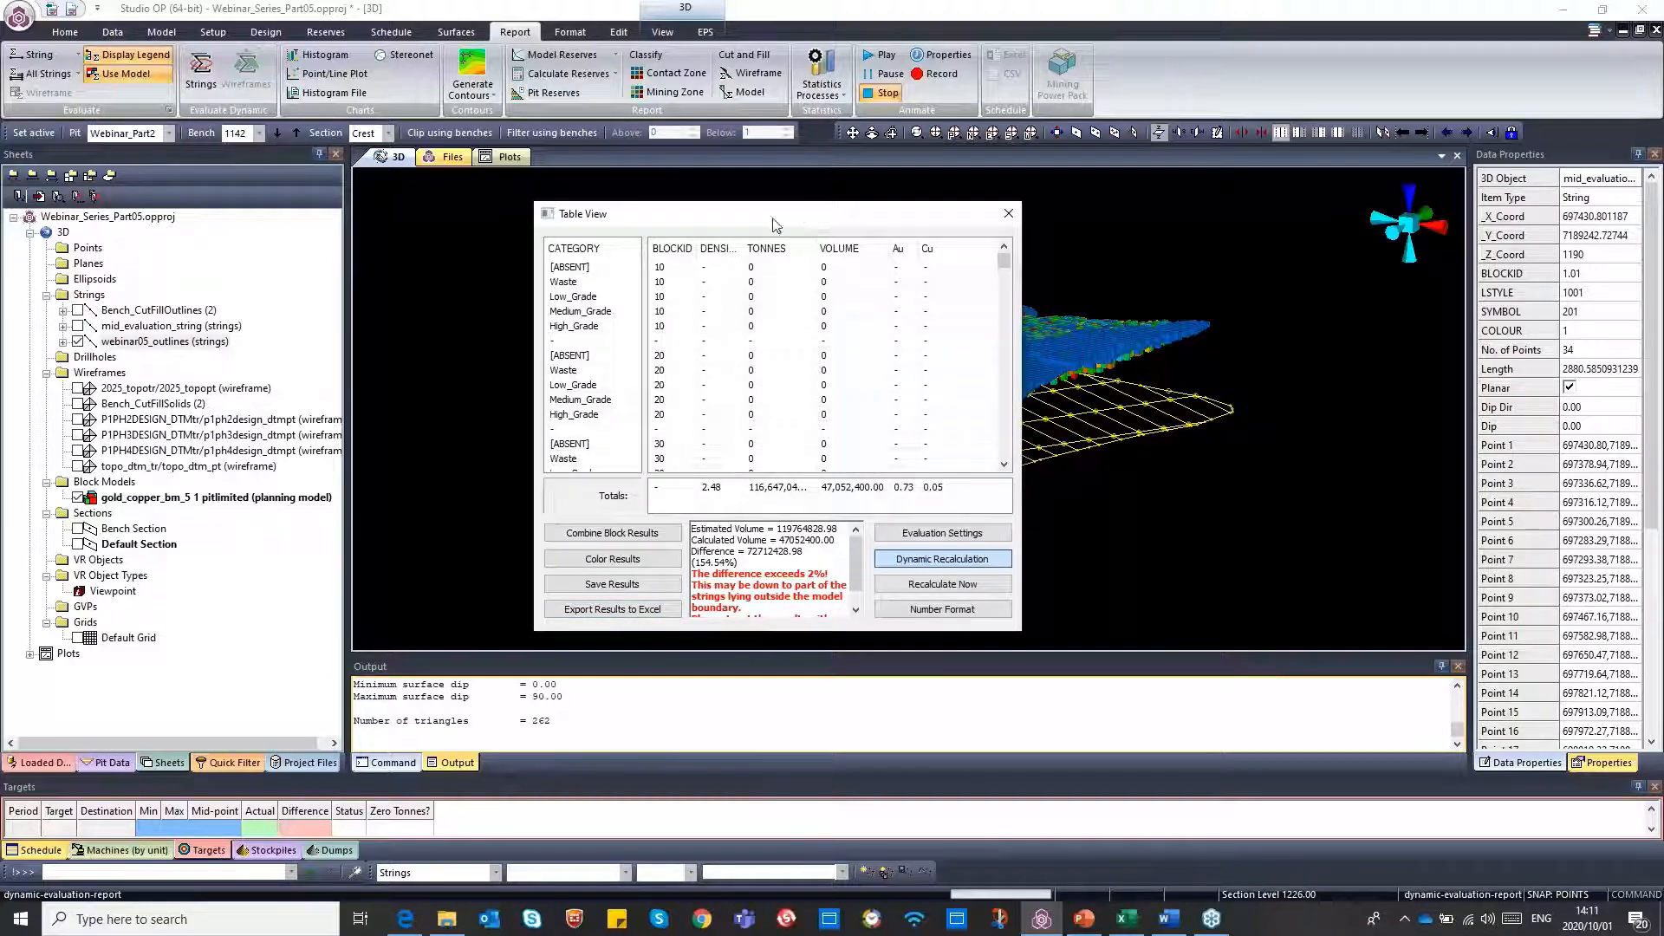
# Move the results table clear of the outlines, then deselect and reselect all strings to recalculate the evaluation
pyautogui.moveTo(801, 215); pyautogui.dragTo(517, 232)
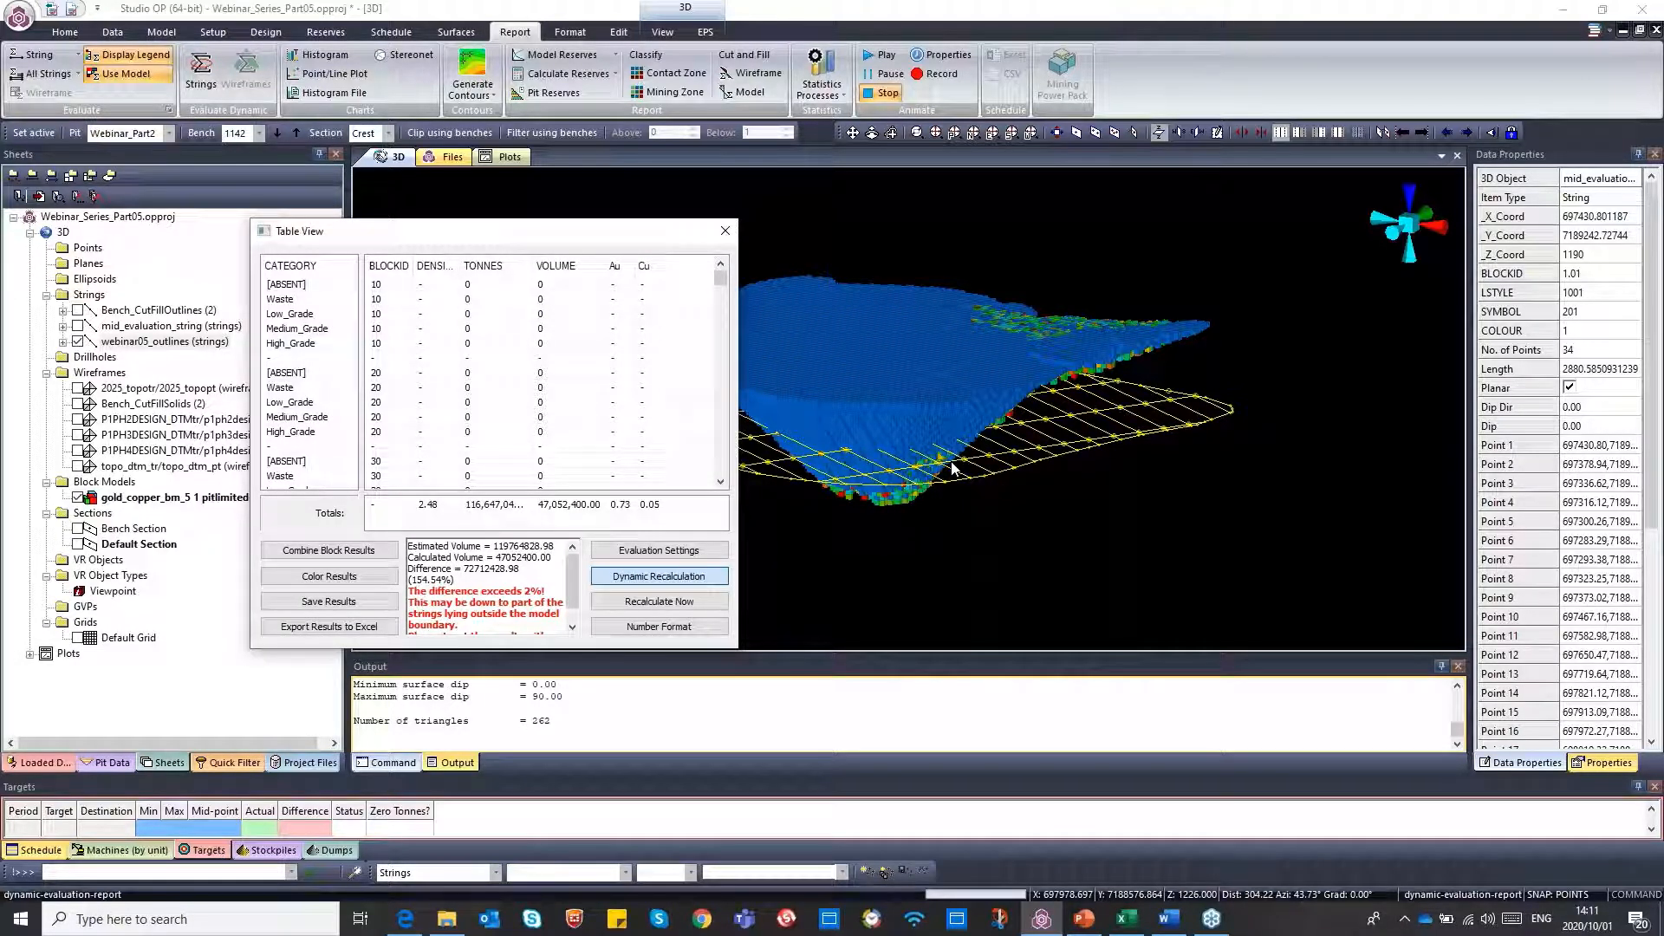
pyautogui.moveTo(518, 237); pyautogui.dragTo(456, 244)
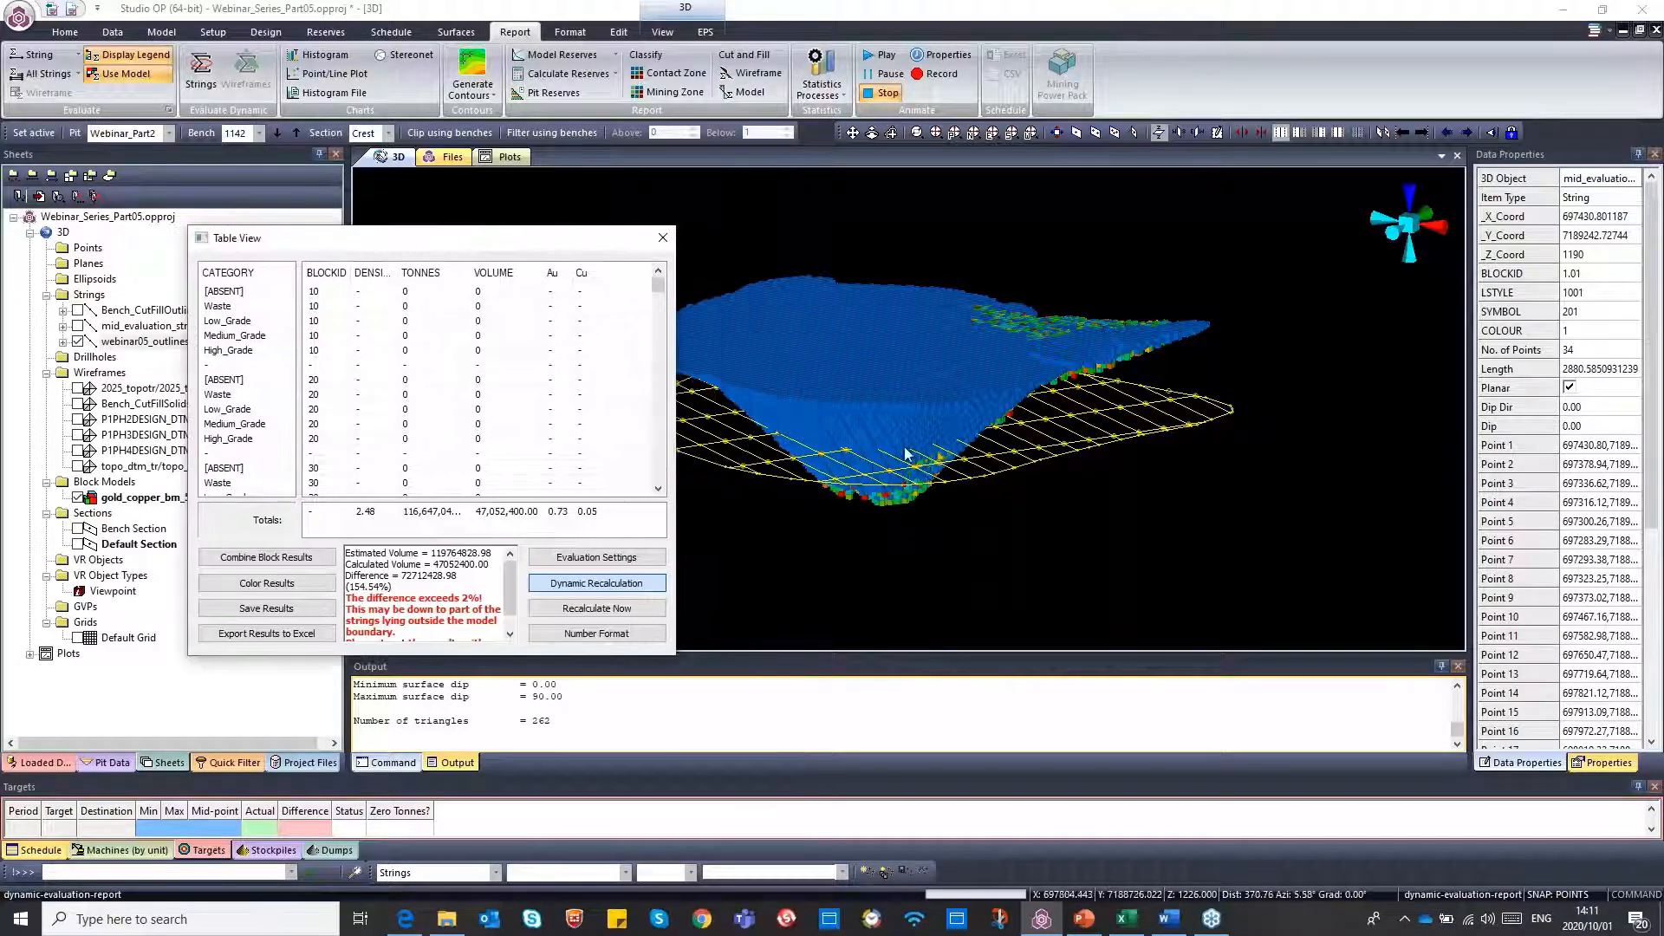
pyautogui.click(1004, 506)
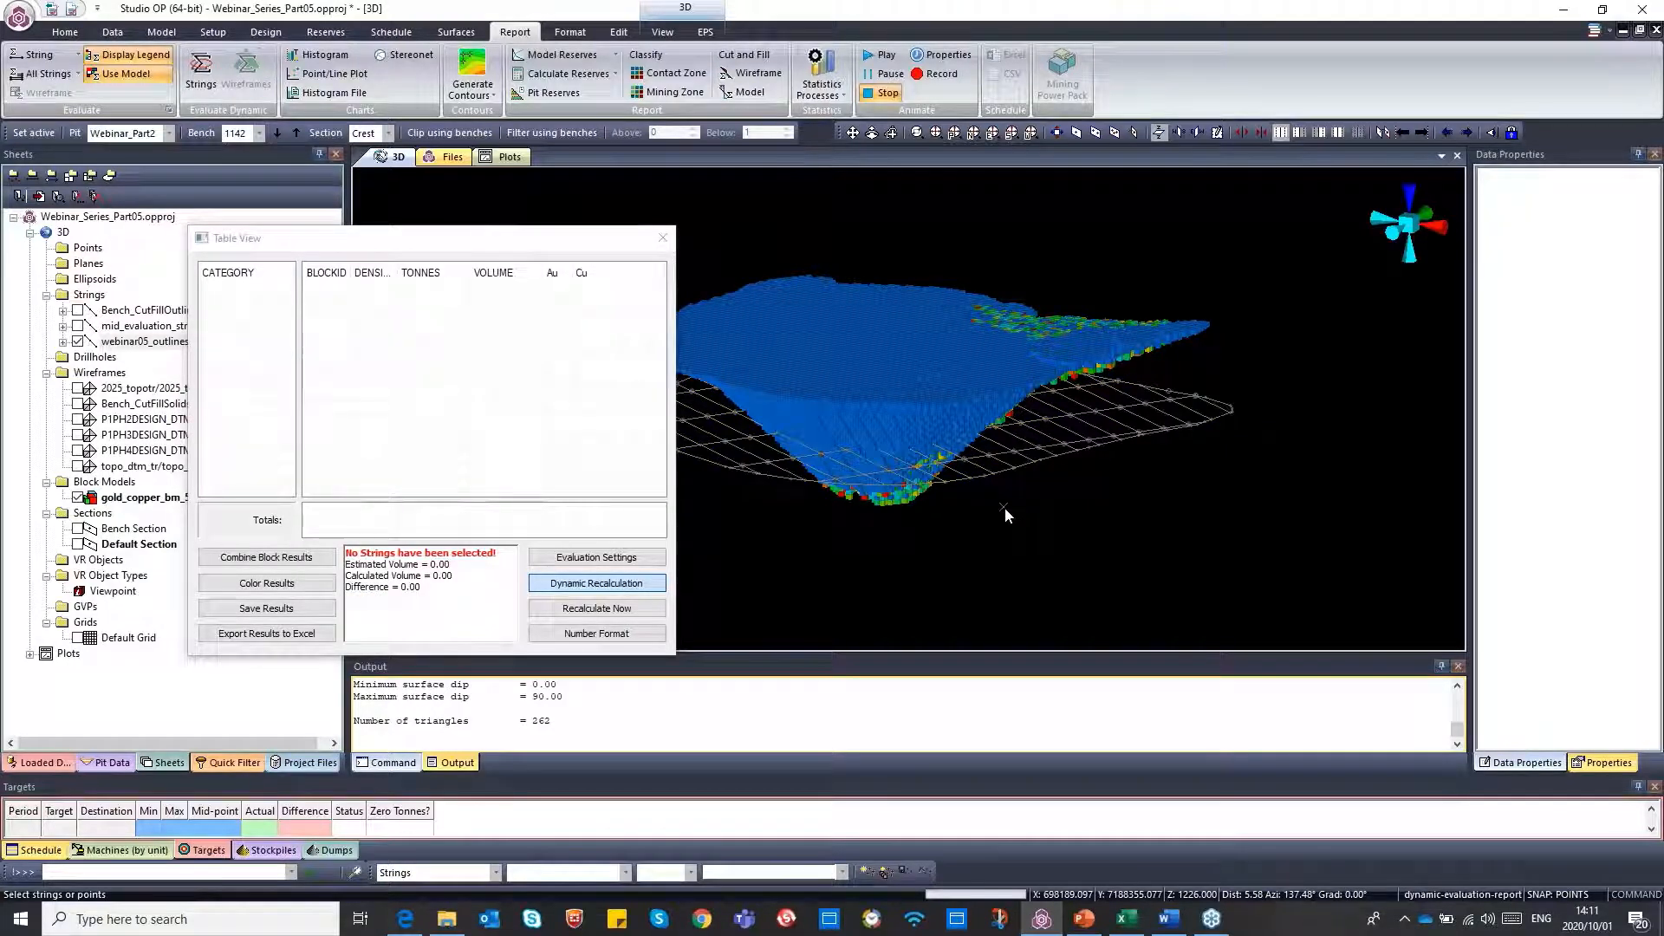
pyautogui.write('sas select-all-strings')
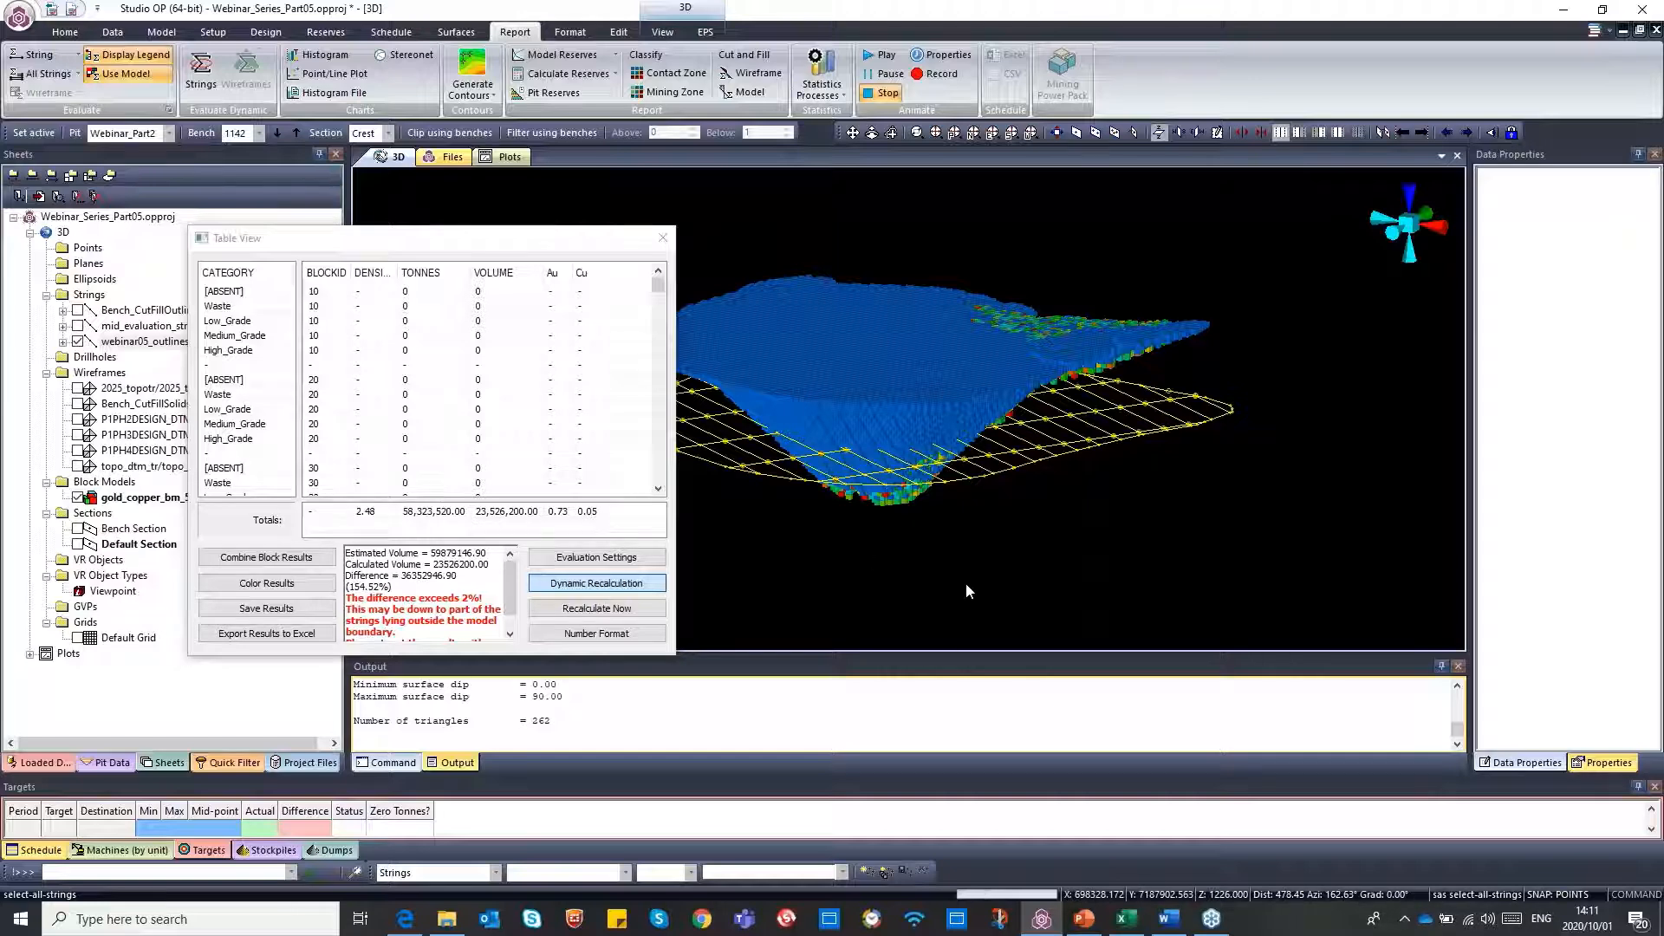
# Translate the selected outline strings by 20 in Z, with 0 in X and Y, without keeping the originals
pyautogui.write('tra translate-string-opt')
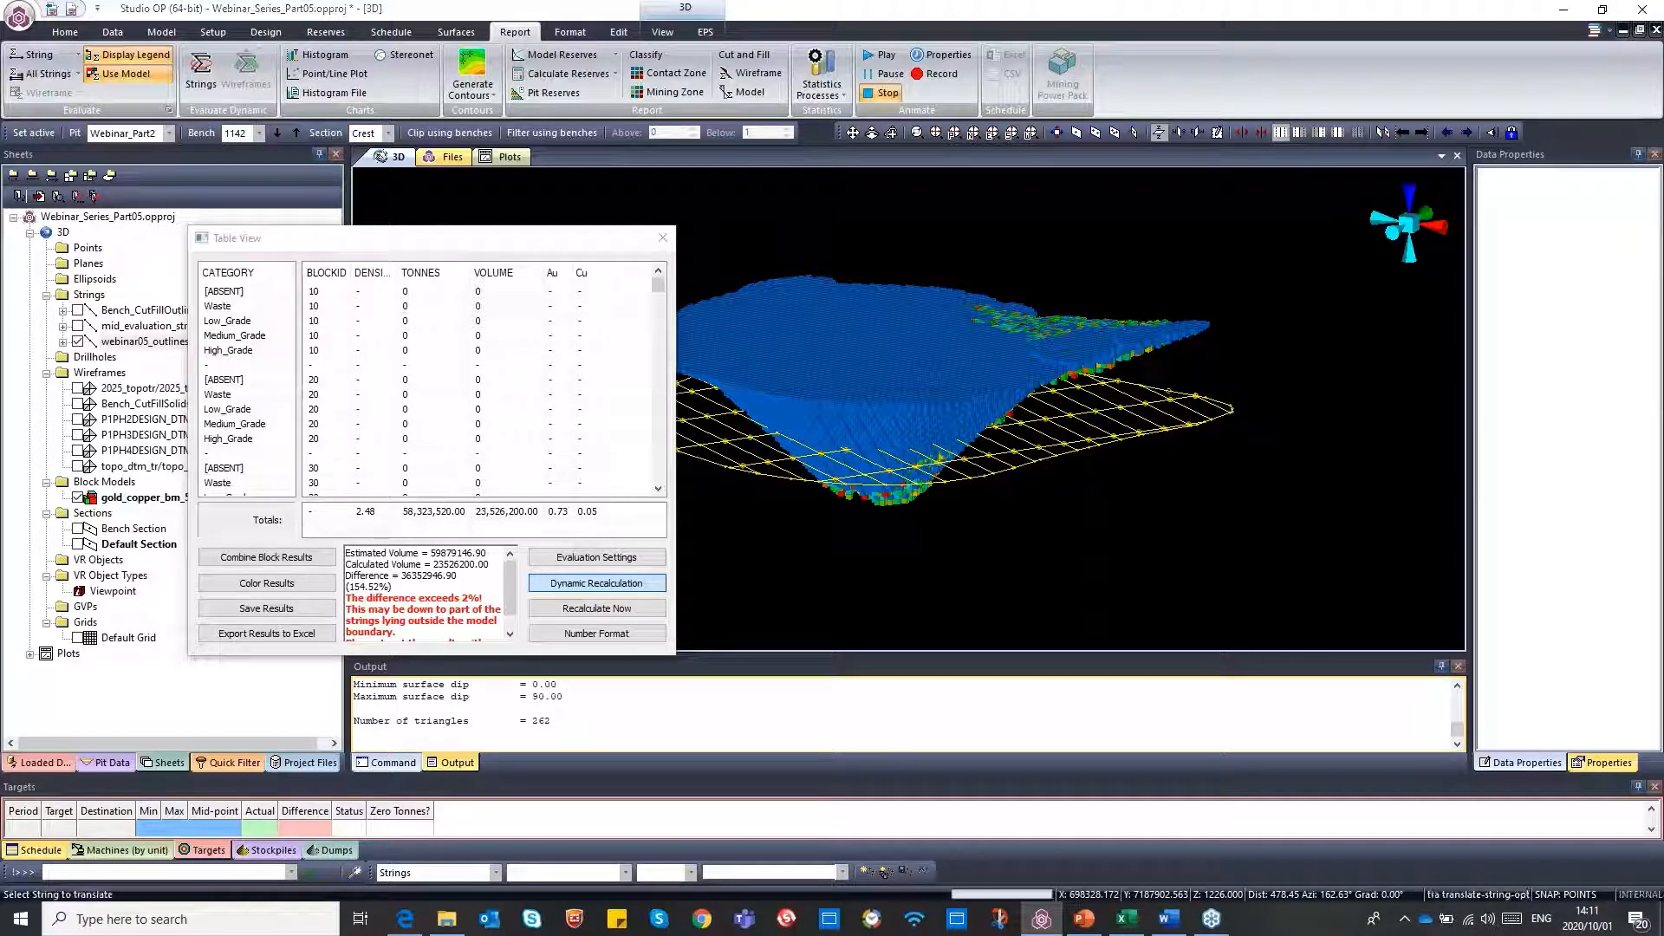
pyautogui.doubleClick(871, 473)
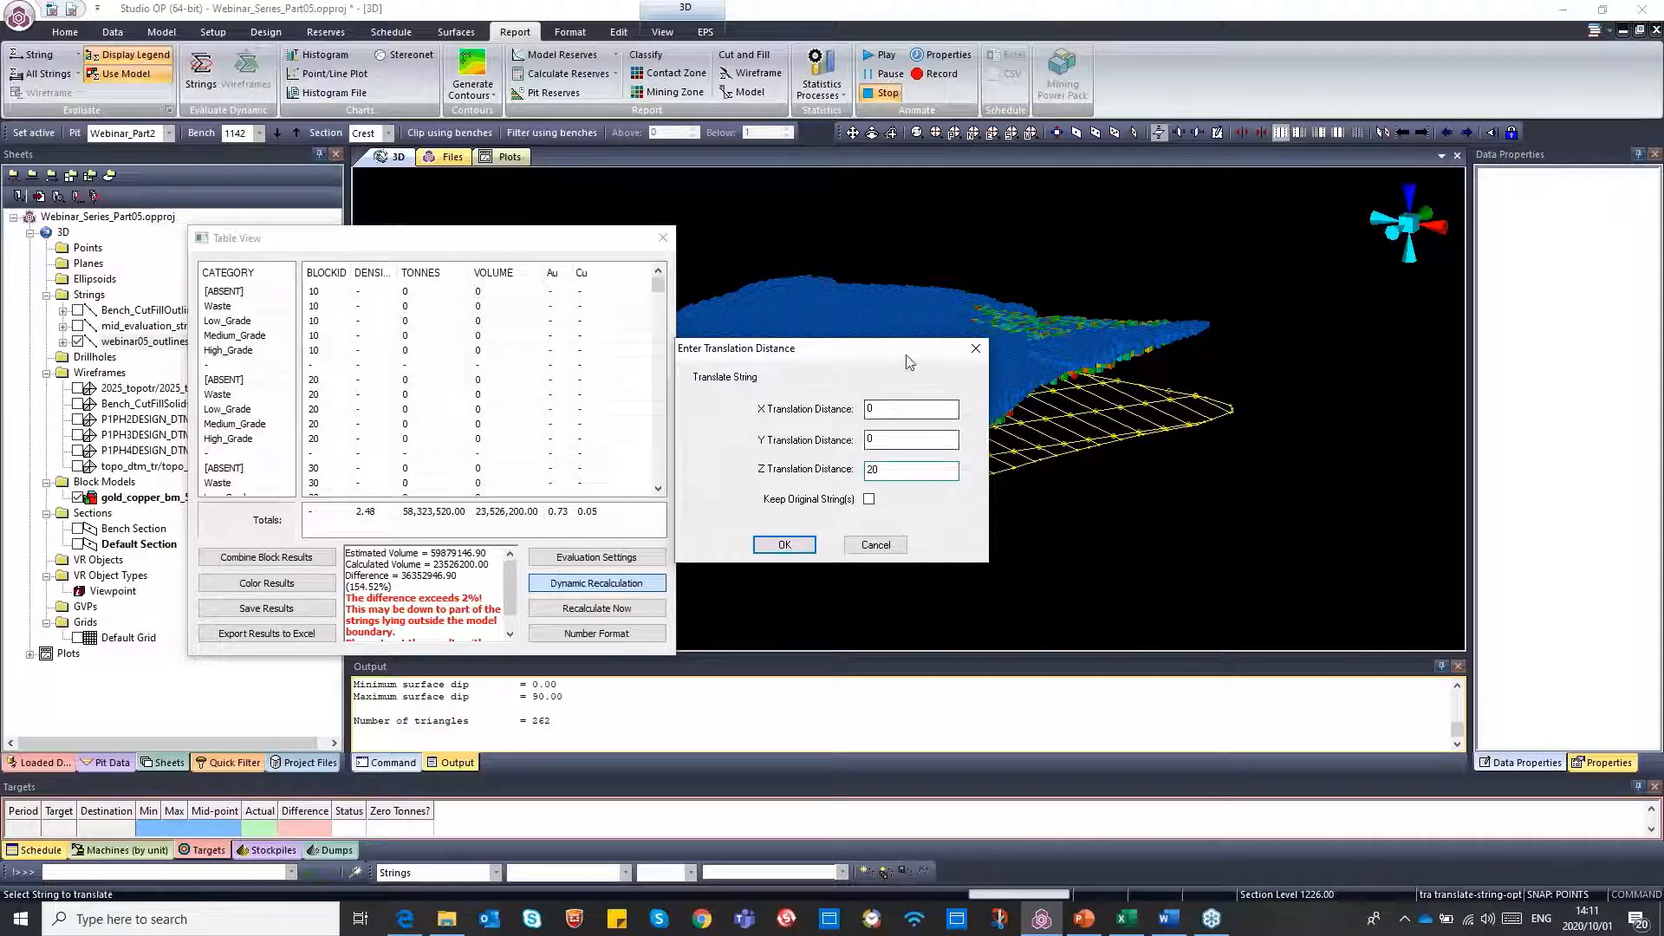
pyautogui.moveTo(958, 349); pyautogui.dragTo(1144, 599)
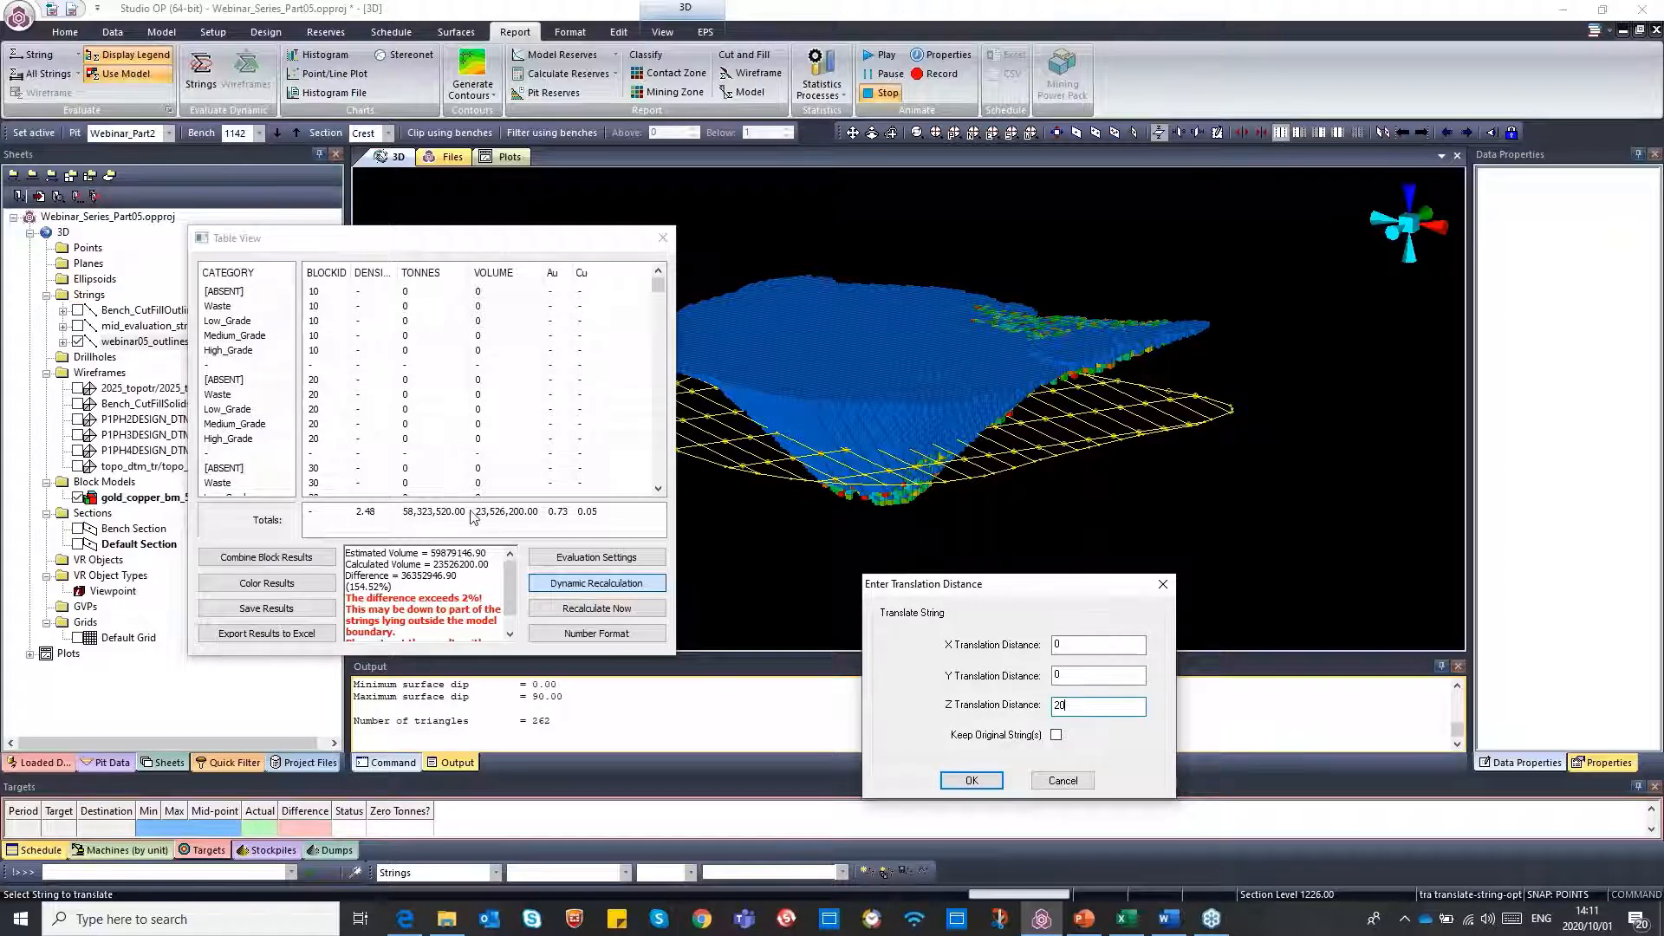
pyautogui.click(977, 782)
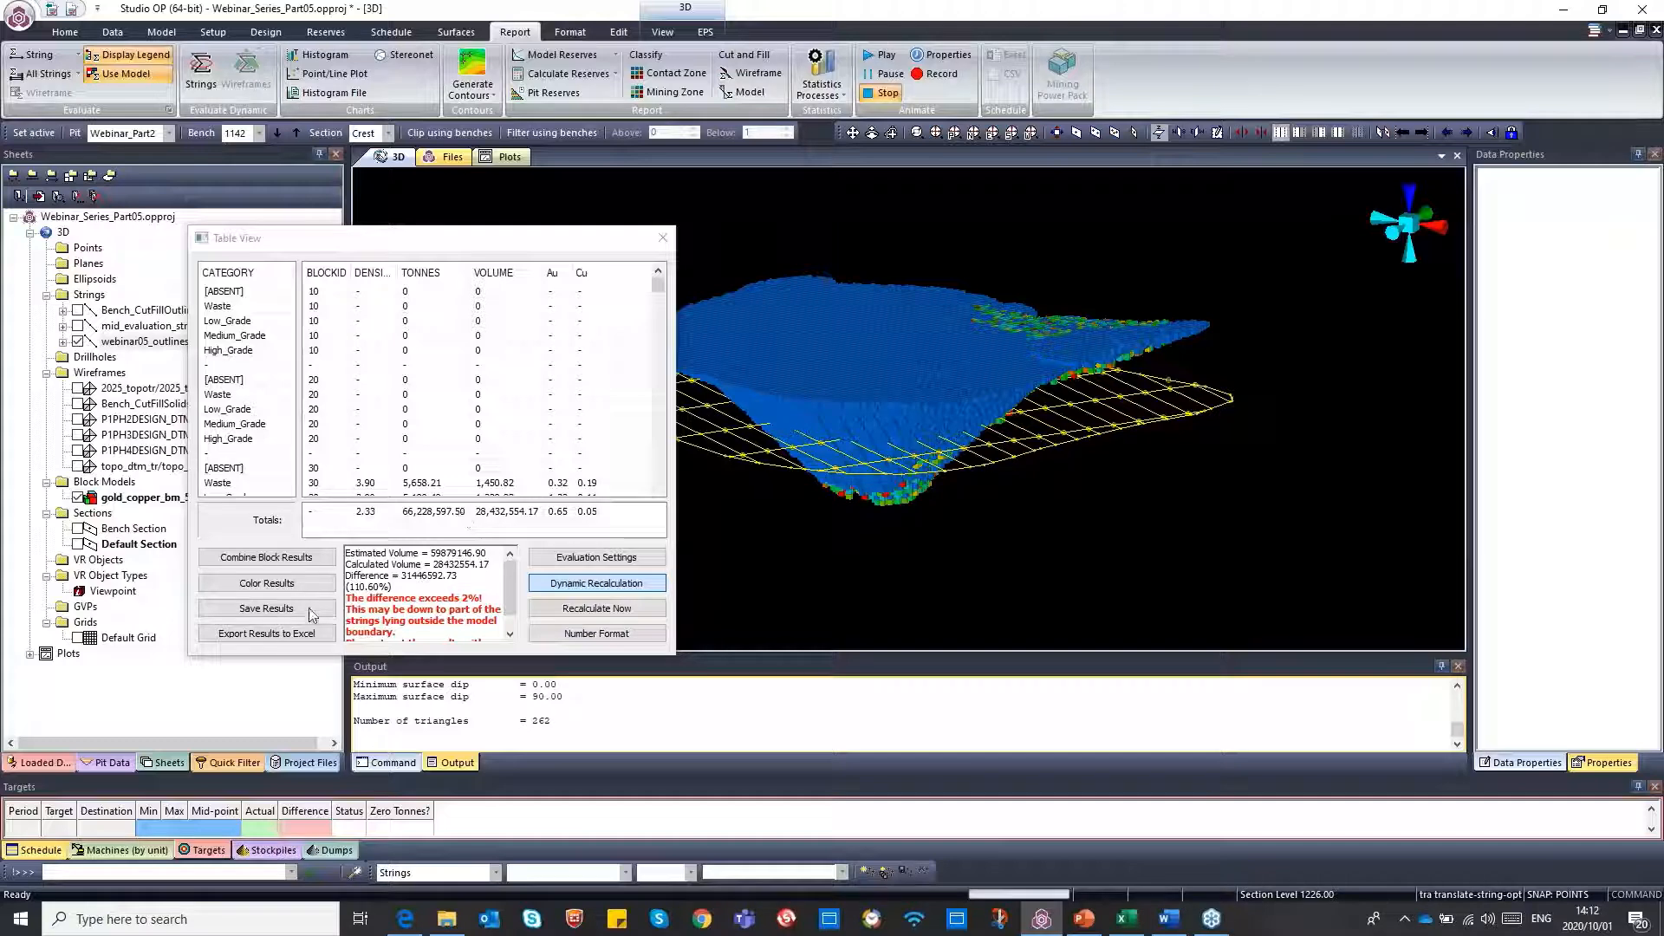
# Export the per-block evaluation results to Excel and switch to the new Book1 workbook
pyautogui.click(270, 637)
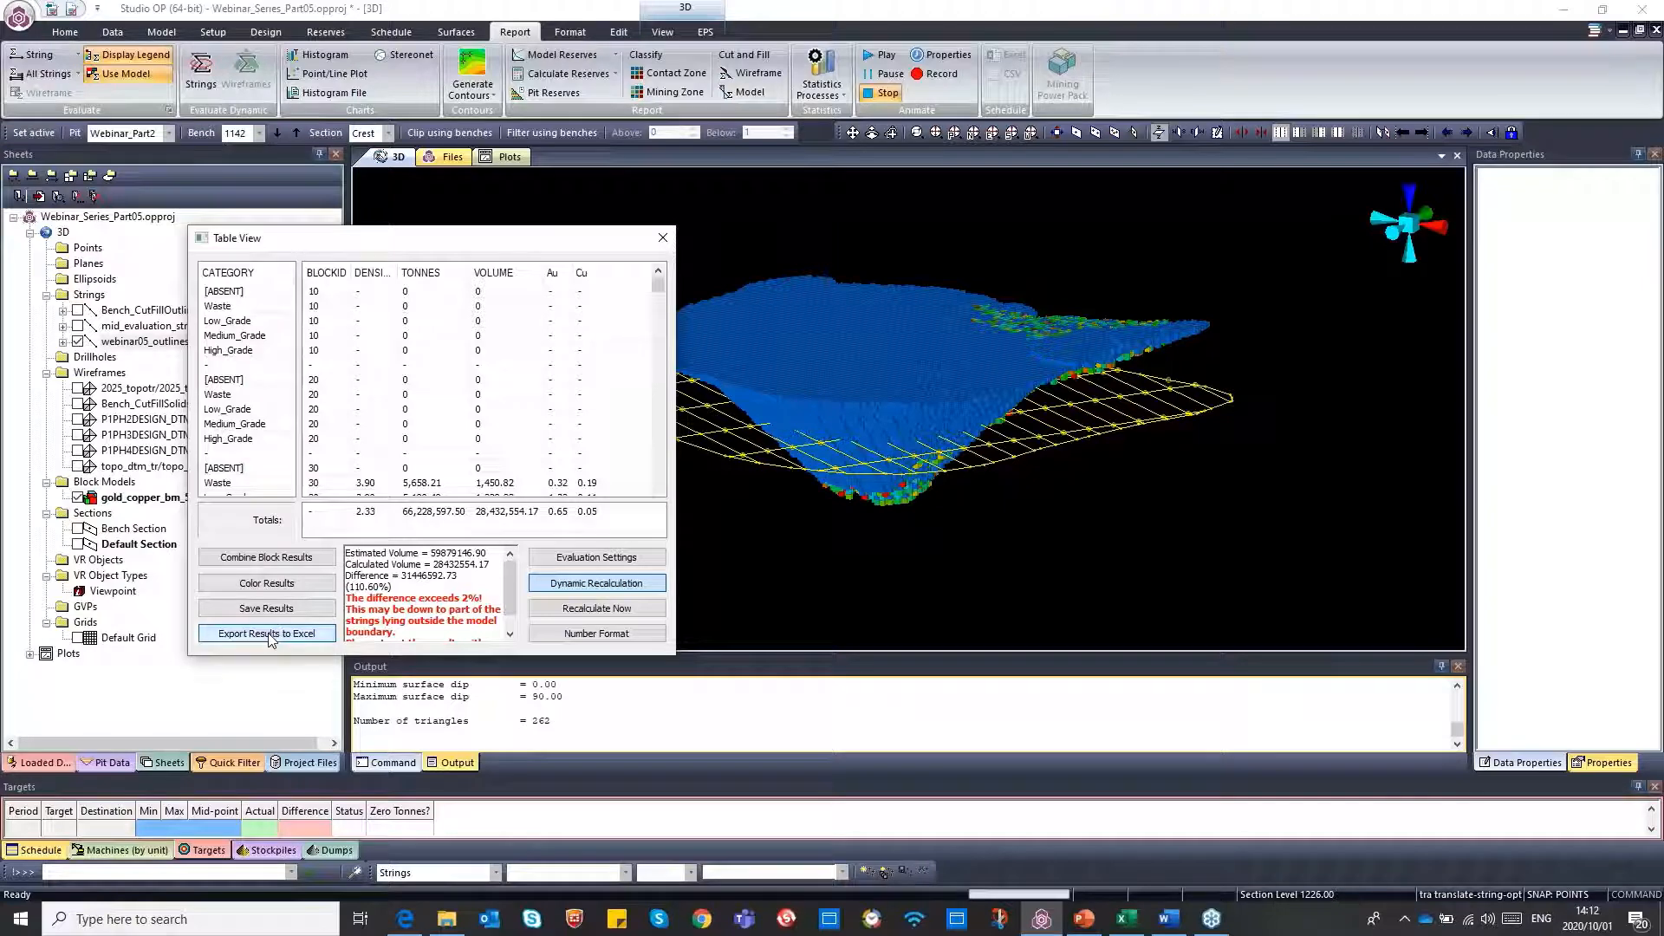
pyautogui.click(1127, 919)
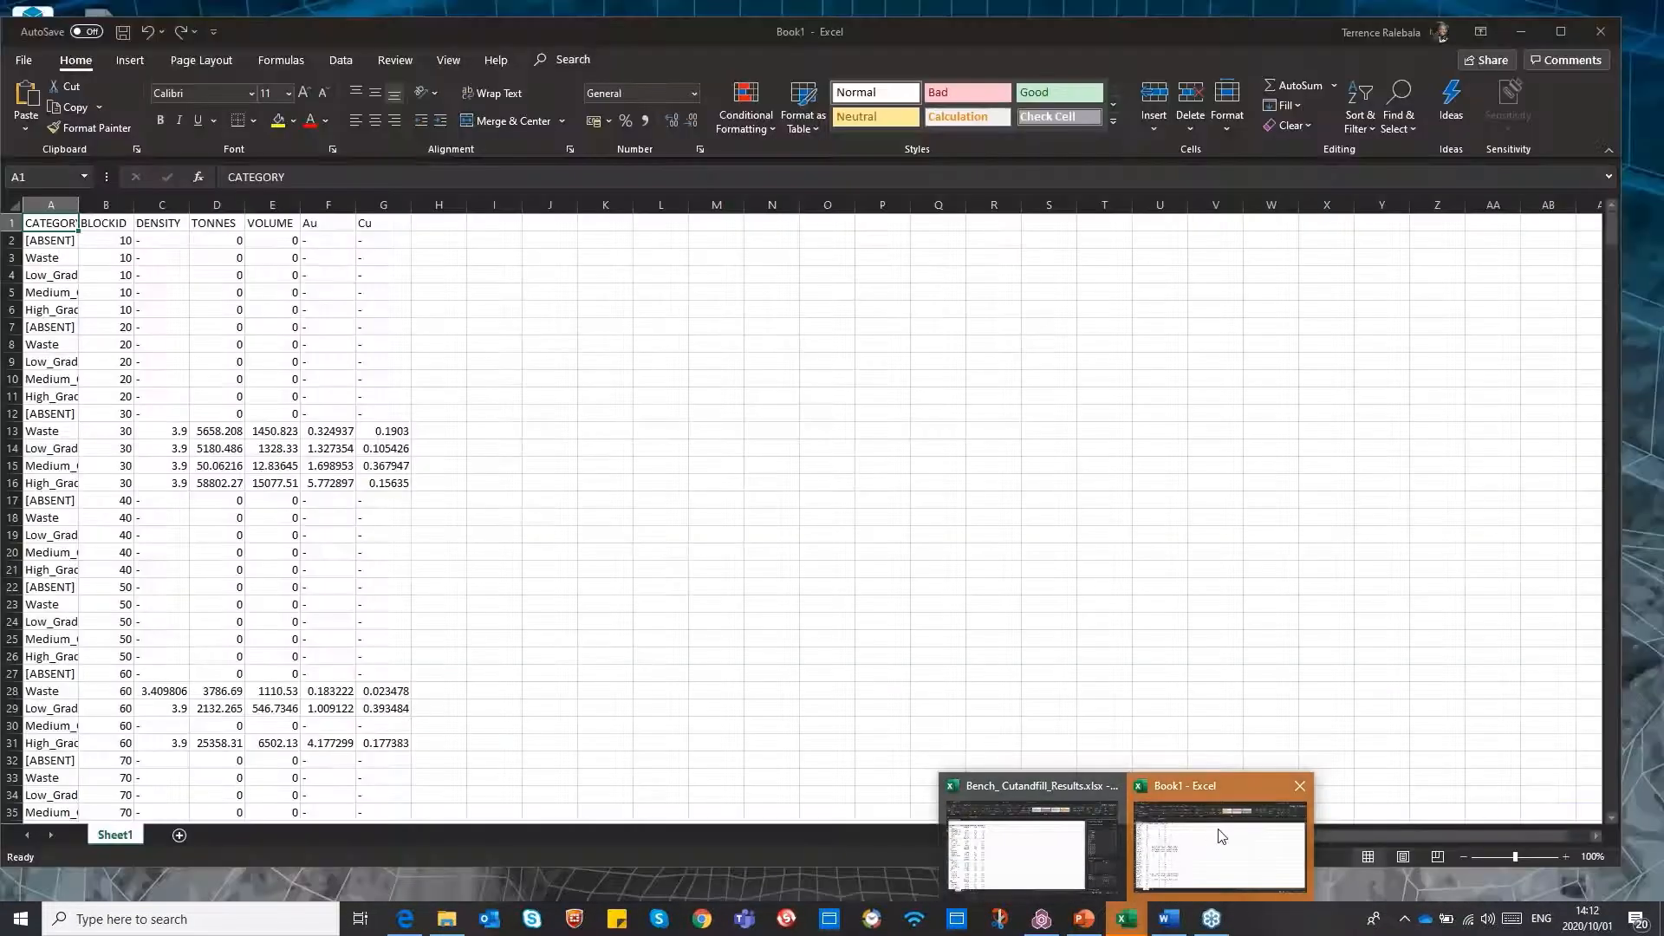
pyautogui.click(1219, 828)
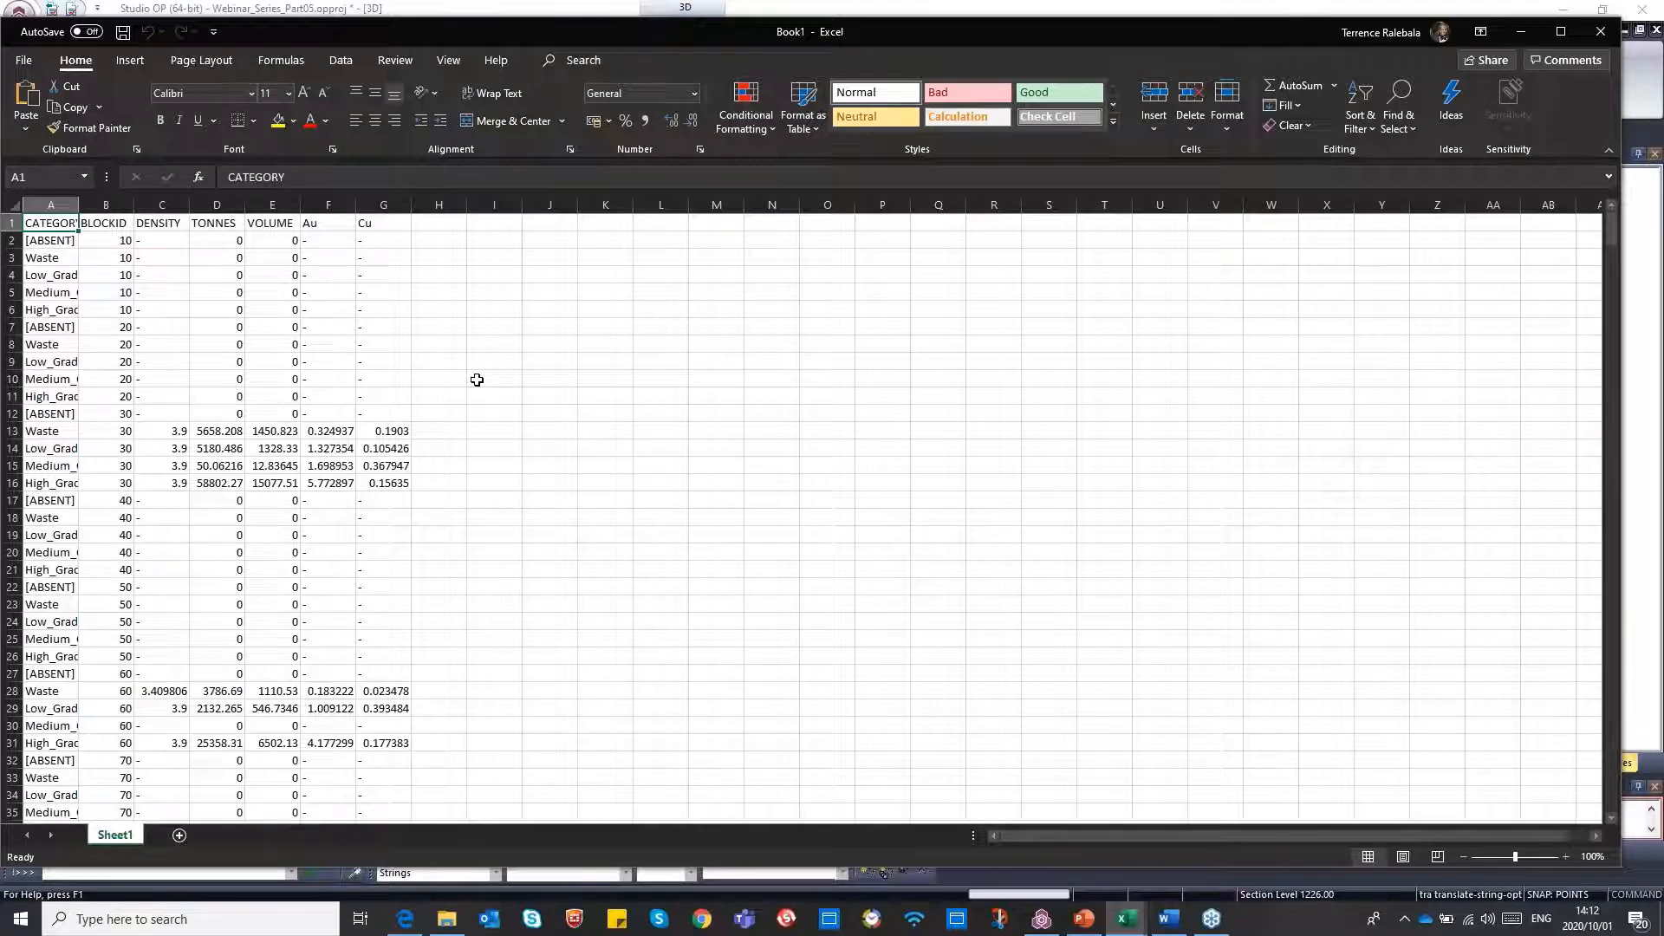
# Create a PivotTable on a new worksheet from the whole exported results range
pyautogui.hotkey('ctrl', 'shift', 'End')
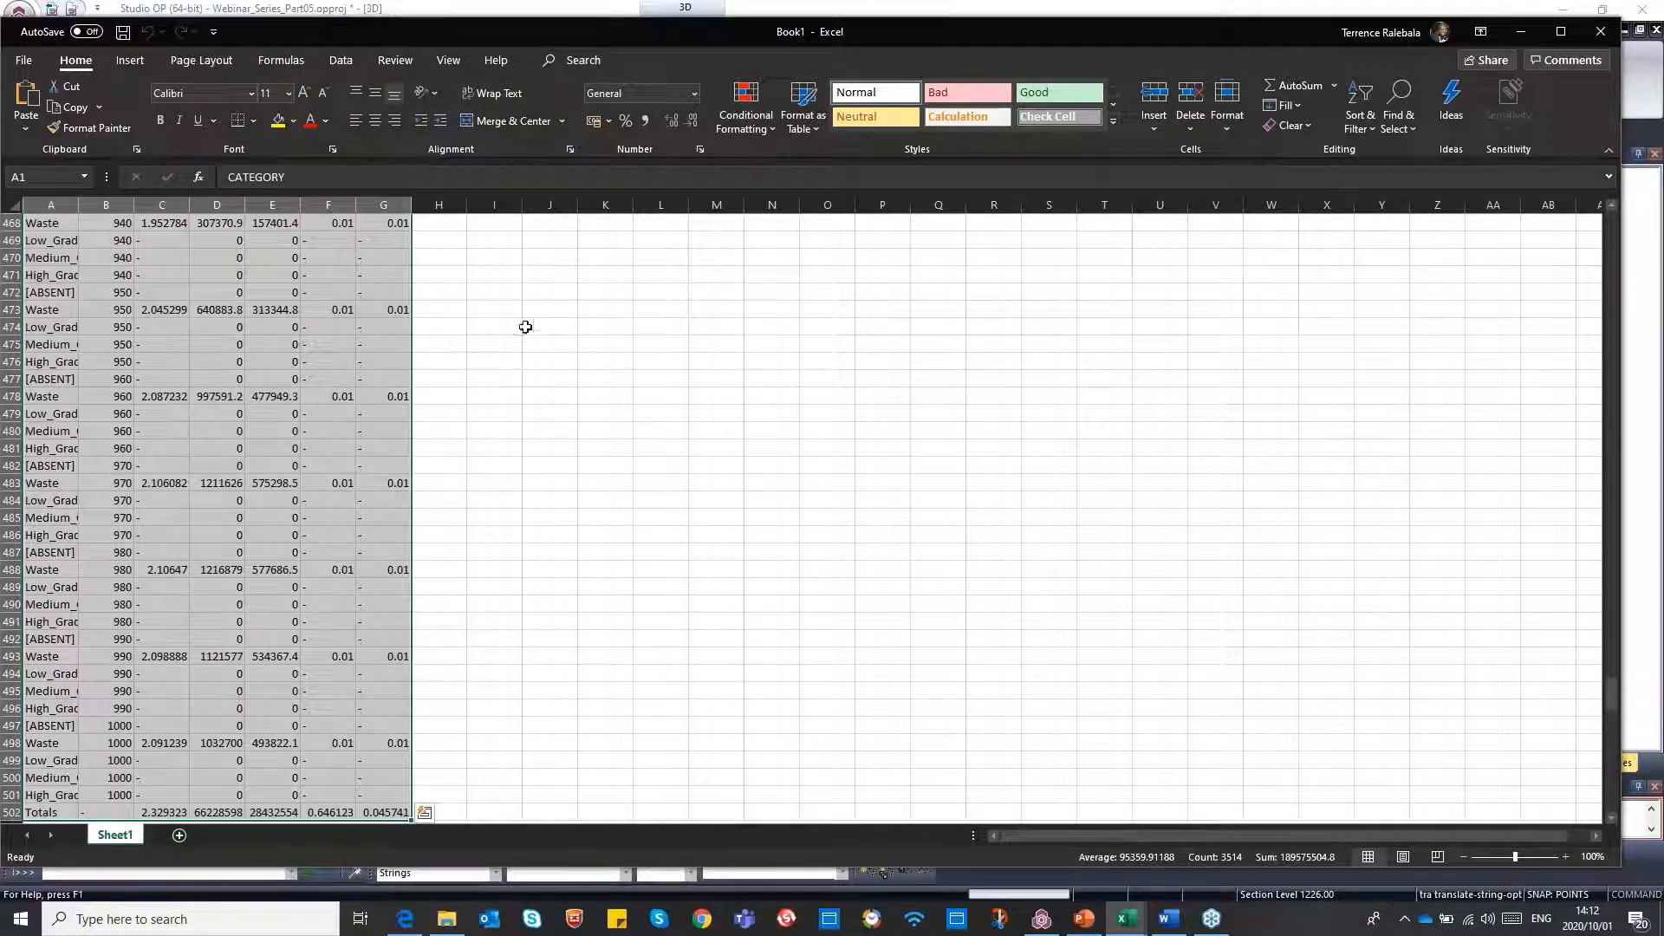
pyautogui.click(130, 60)
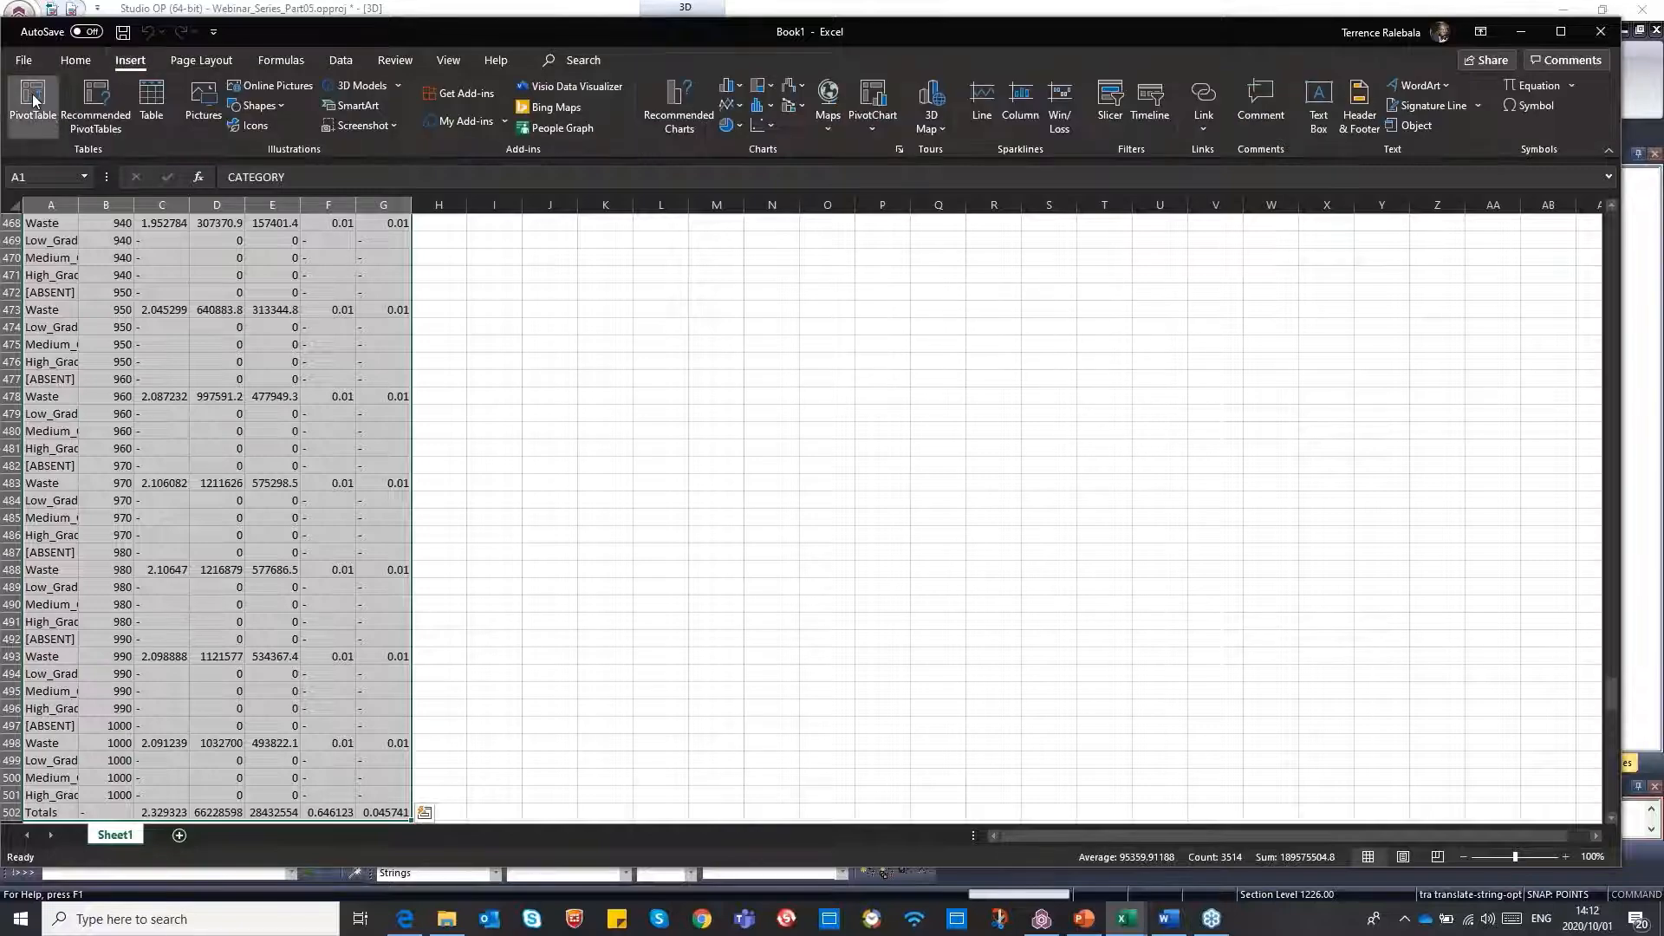
pyautogui.click(33, 103)
pyautogui.click(1066, 570)
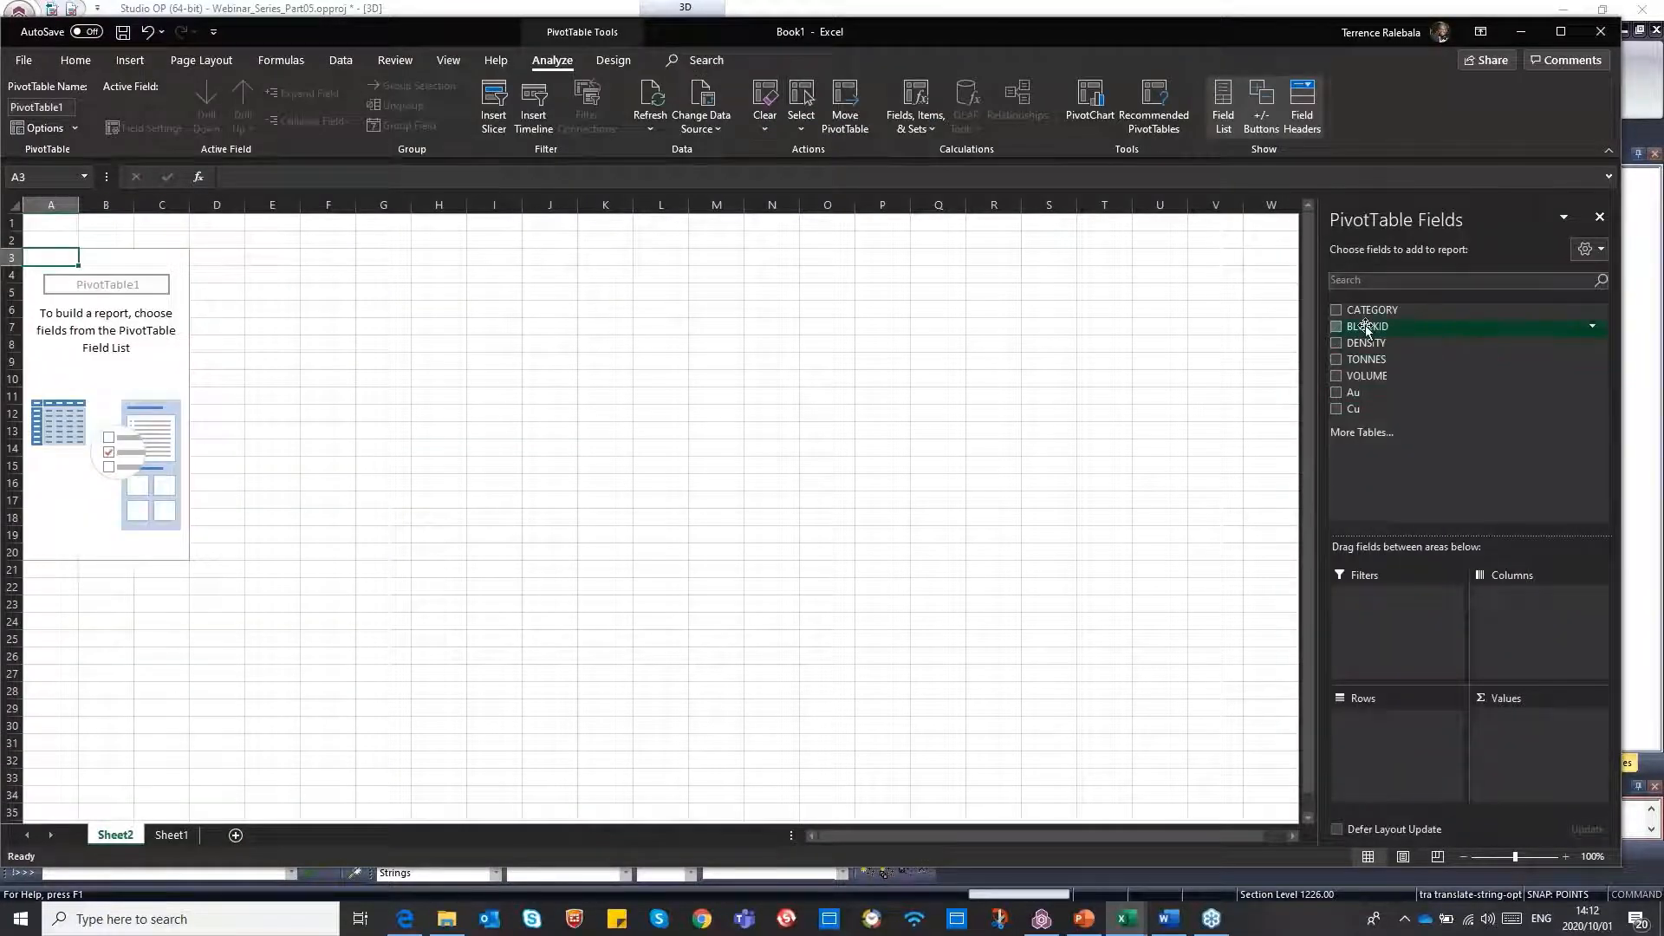
# Lay out the PivotTable with CATEGORY as columns, BLOCKID as rows and the sum of TONNES as values
pyautogui.moveTo(1378, 317); pyautogui.dragTo(1387, 728)
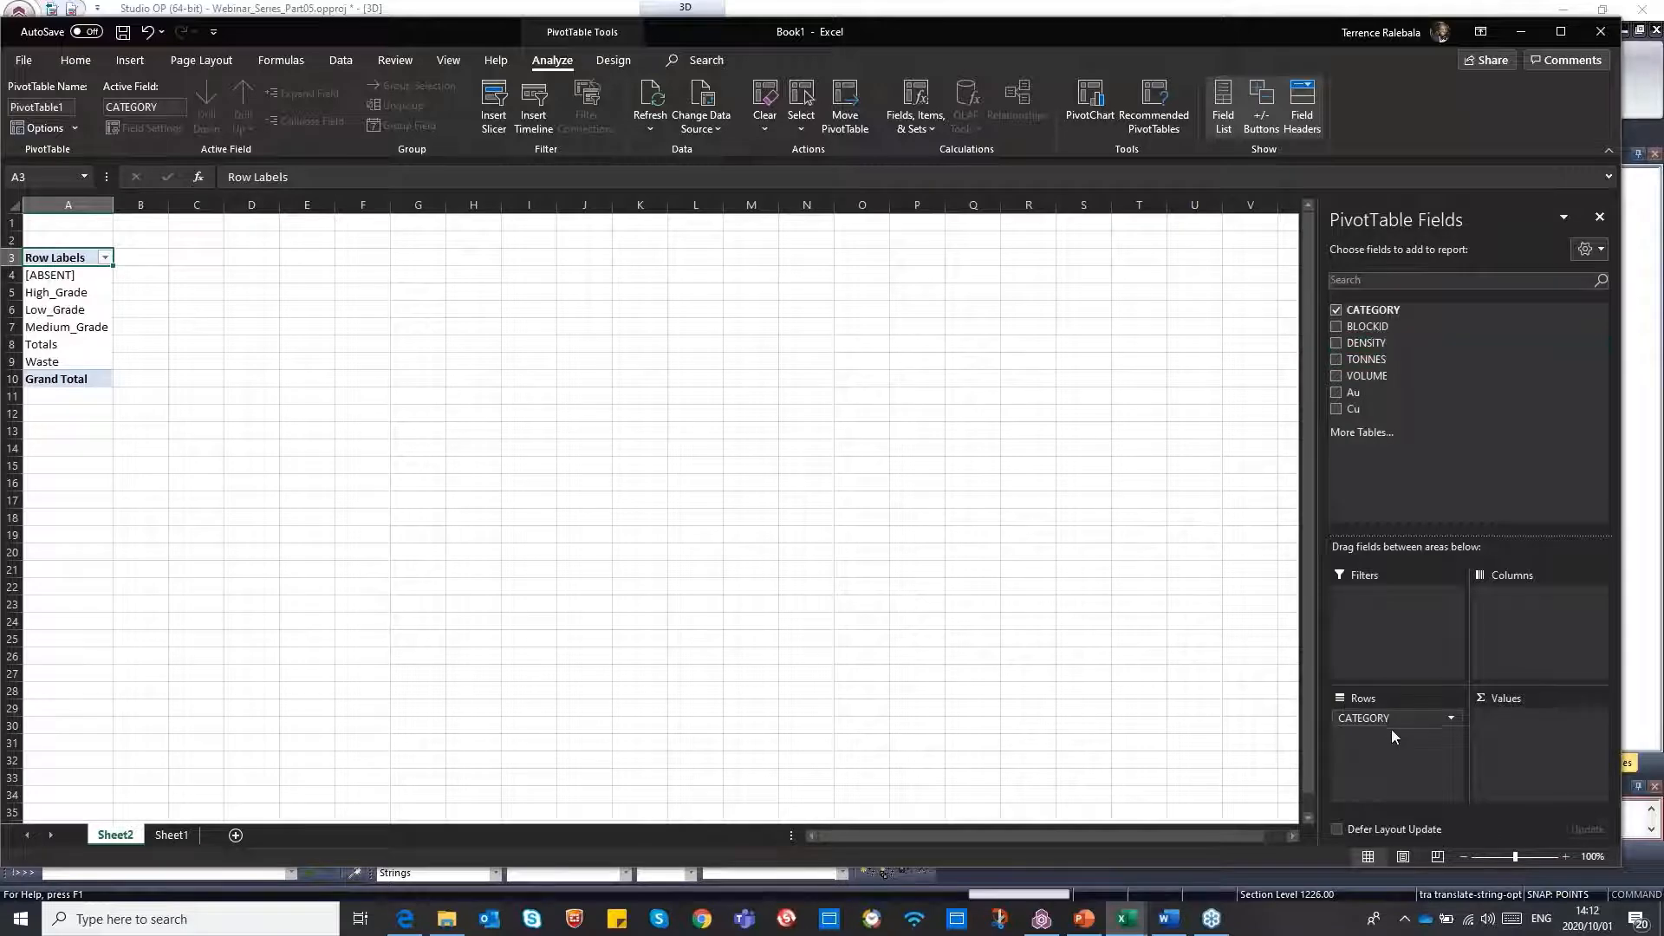
pyautogui.moveTo(1391, 726); pyautogui.dragTo(1512, 607)
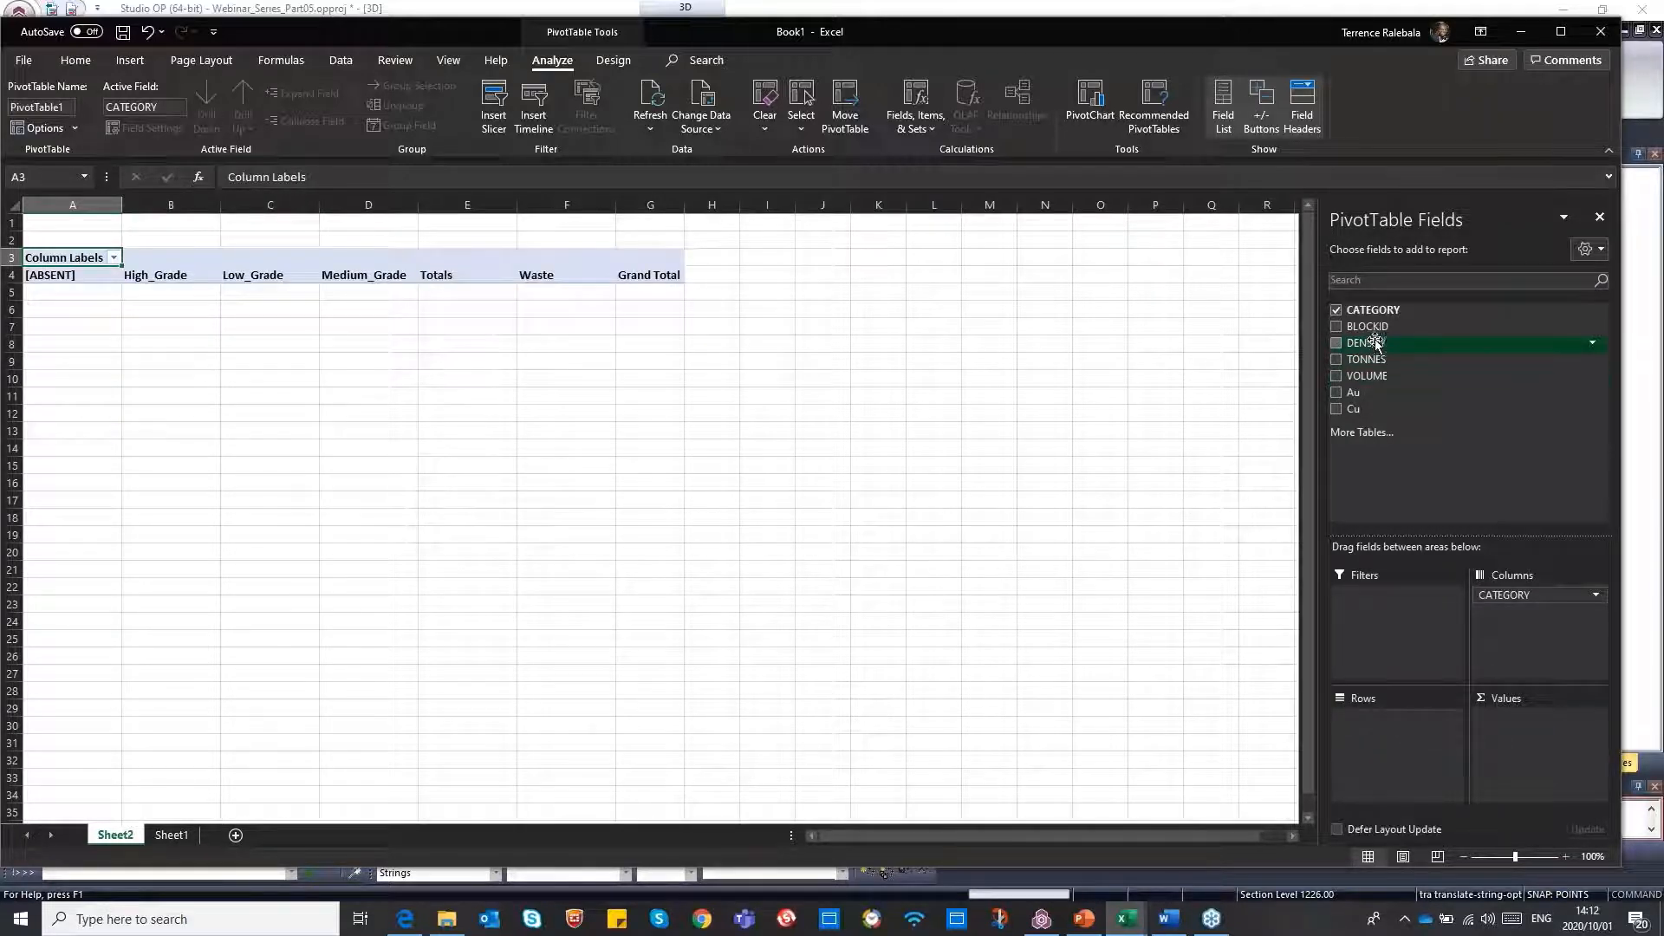
pyautogui.moveTo(1365, 341); pyautogui.dragTo(1380, 723)
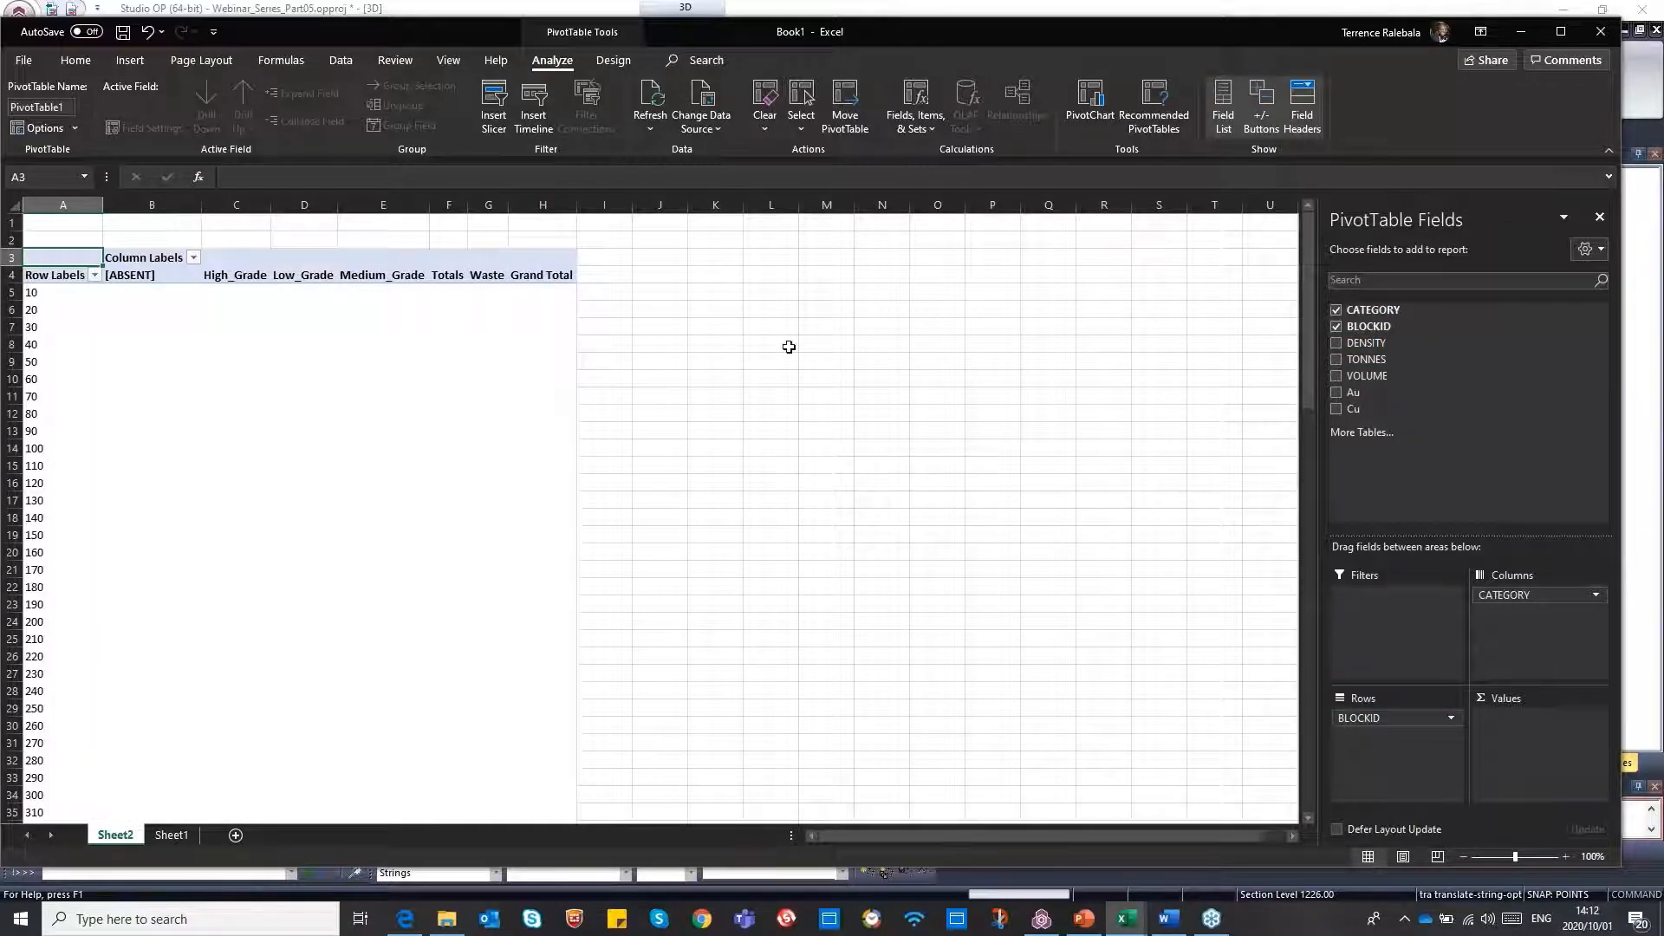
pyautogui.moveTo(1308, 252)
pyautogui.mouseDown()
pyautogui.moveTo(1312, 676)
pyautogui.moveTo(1309, 252)
pyautogui.mouseUp()
pyautogui.moveTo(1366, 359); pyautogui.dragTo(1548, 767)
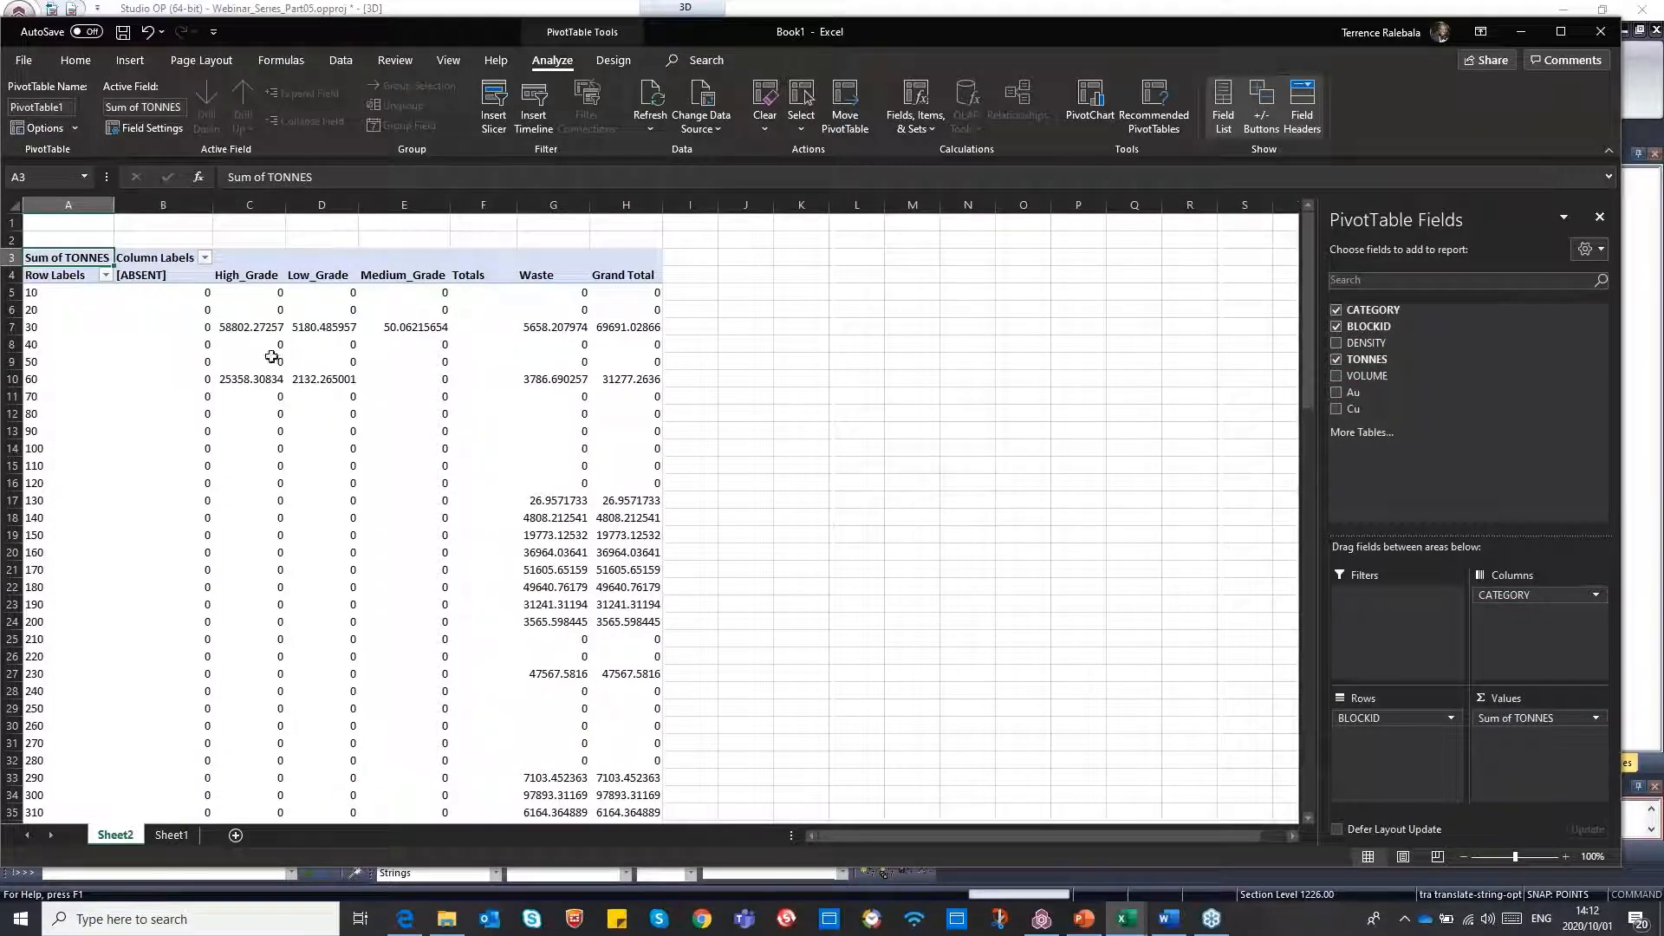
# Review the tonnes by category for blocks 20, 30, 50 and 60, then return to Studio OP
pyautogui.click(32, 311)
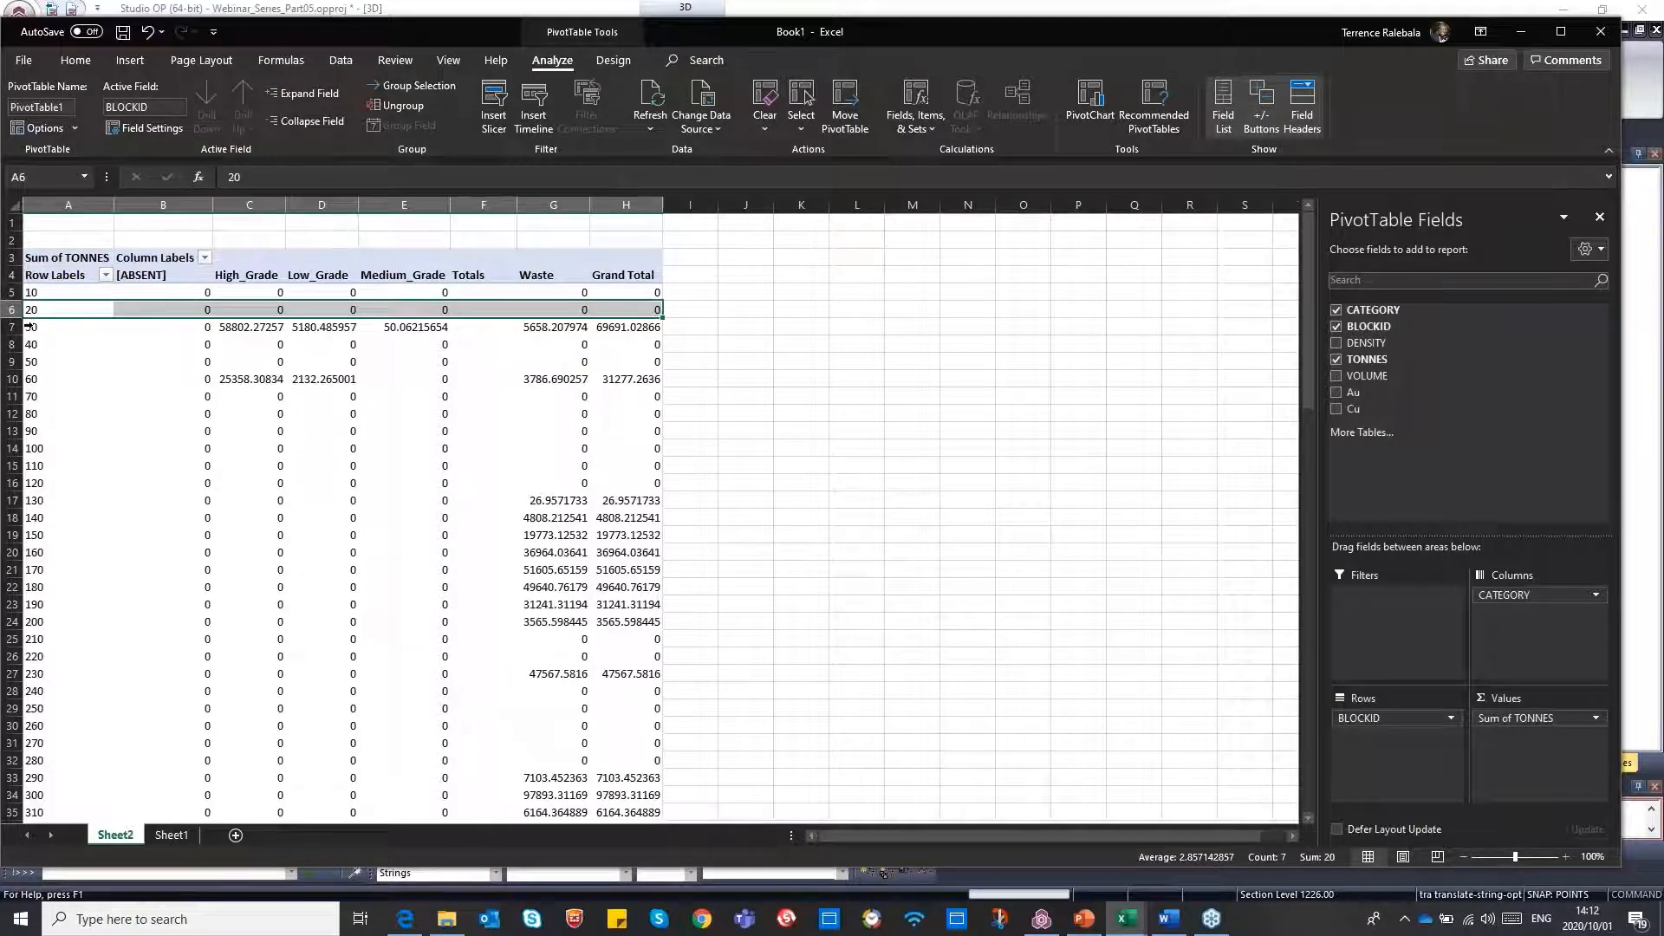
pyautogui.click(33, 326)
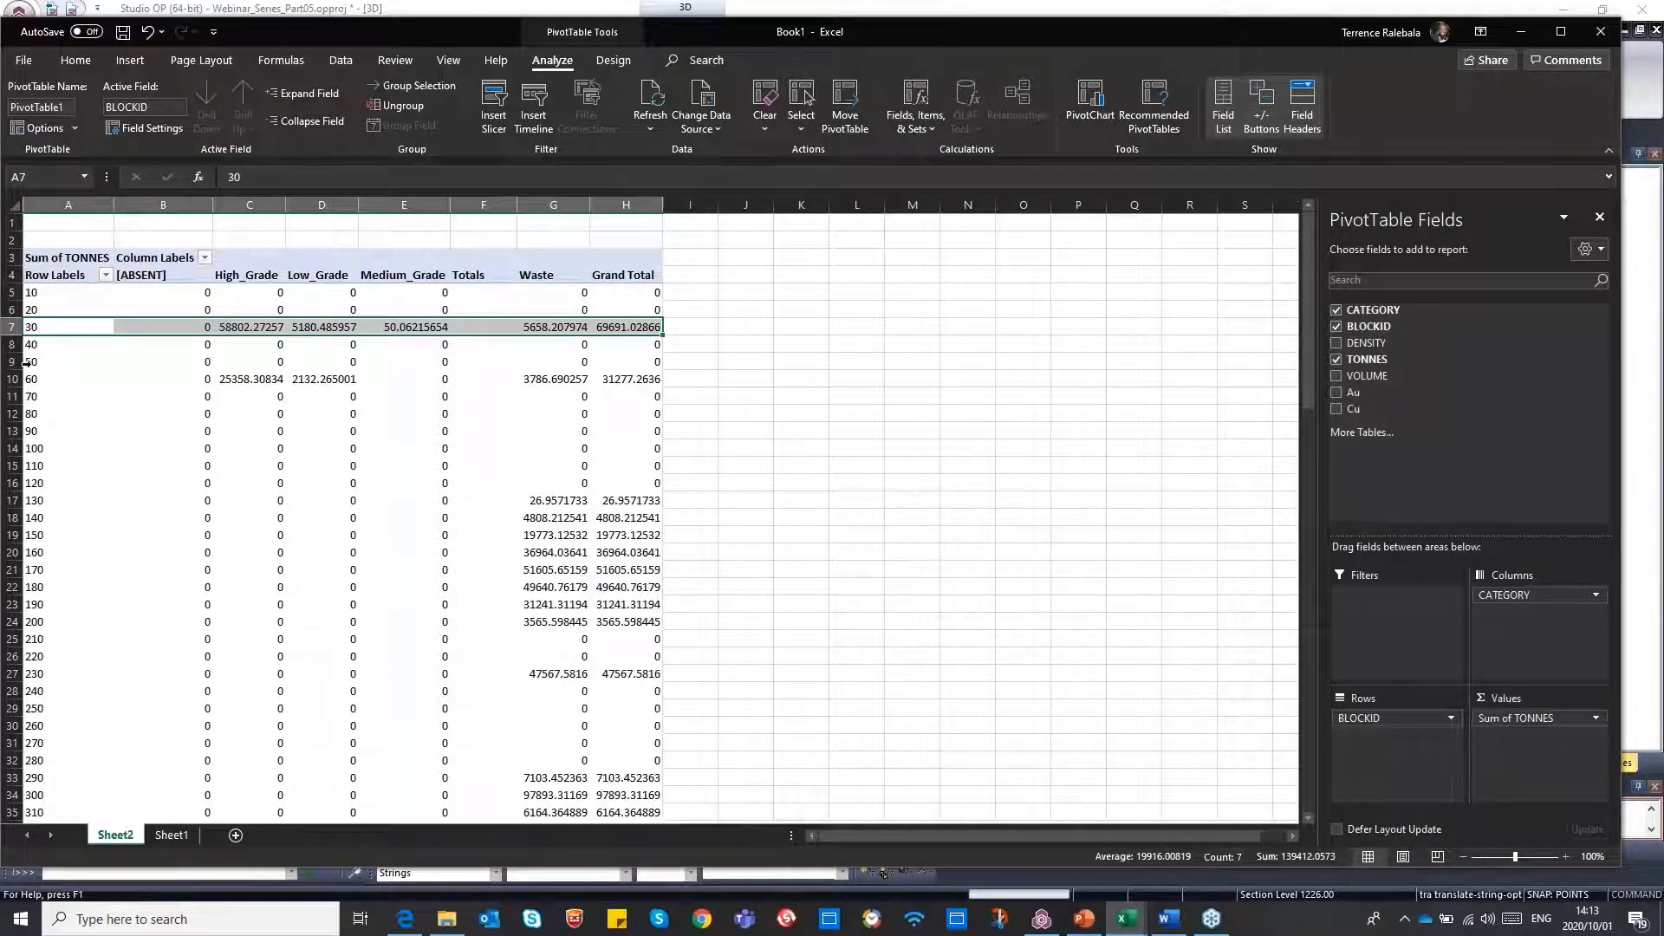
pyautogui.click(28, 363)
pyautogui.click(29, 380)
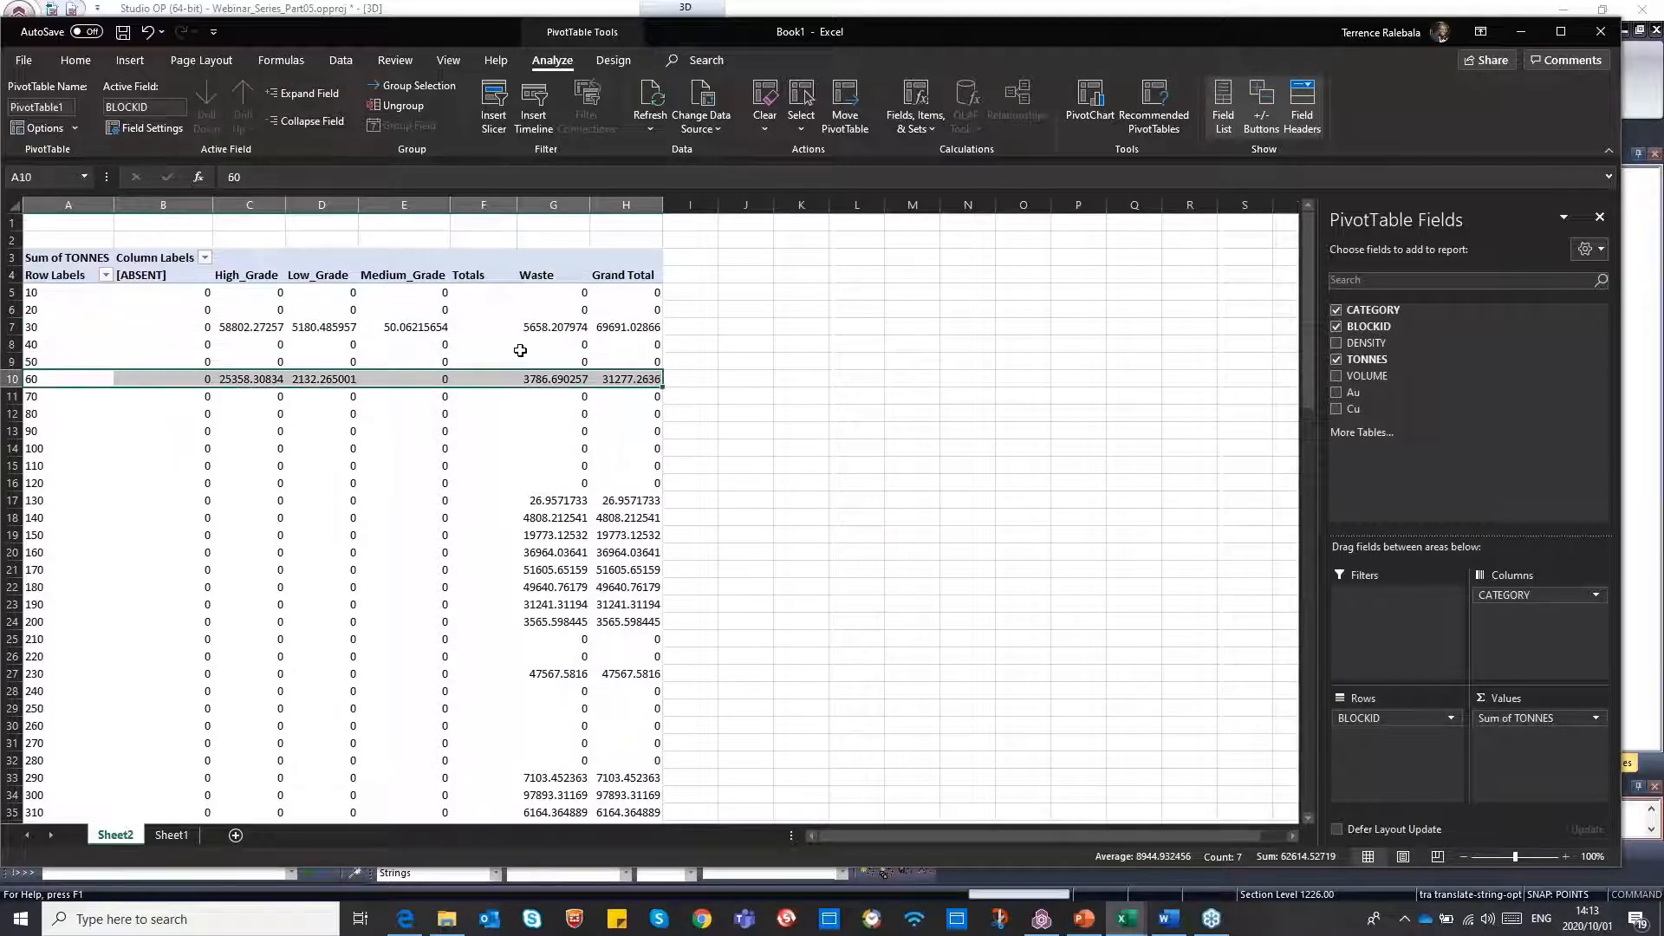
pyautogui.click(1518, 38)
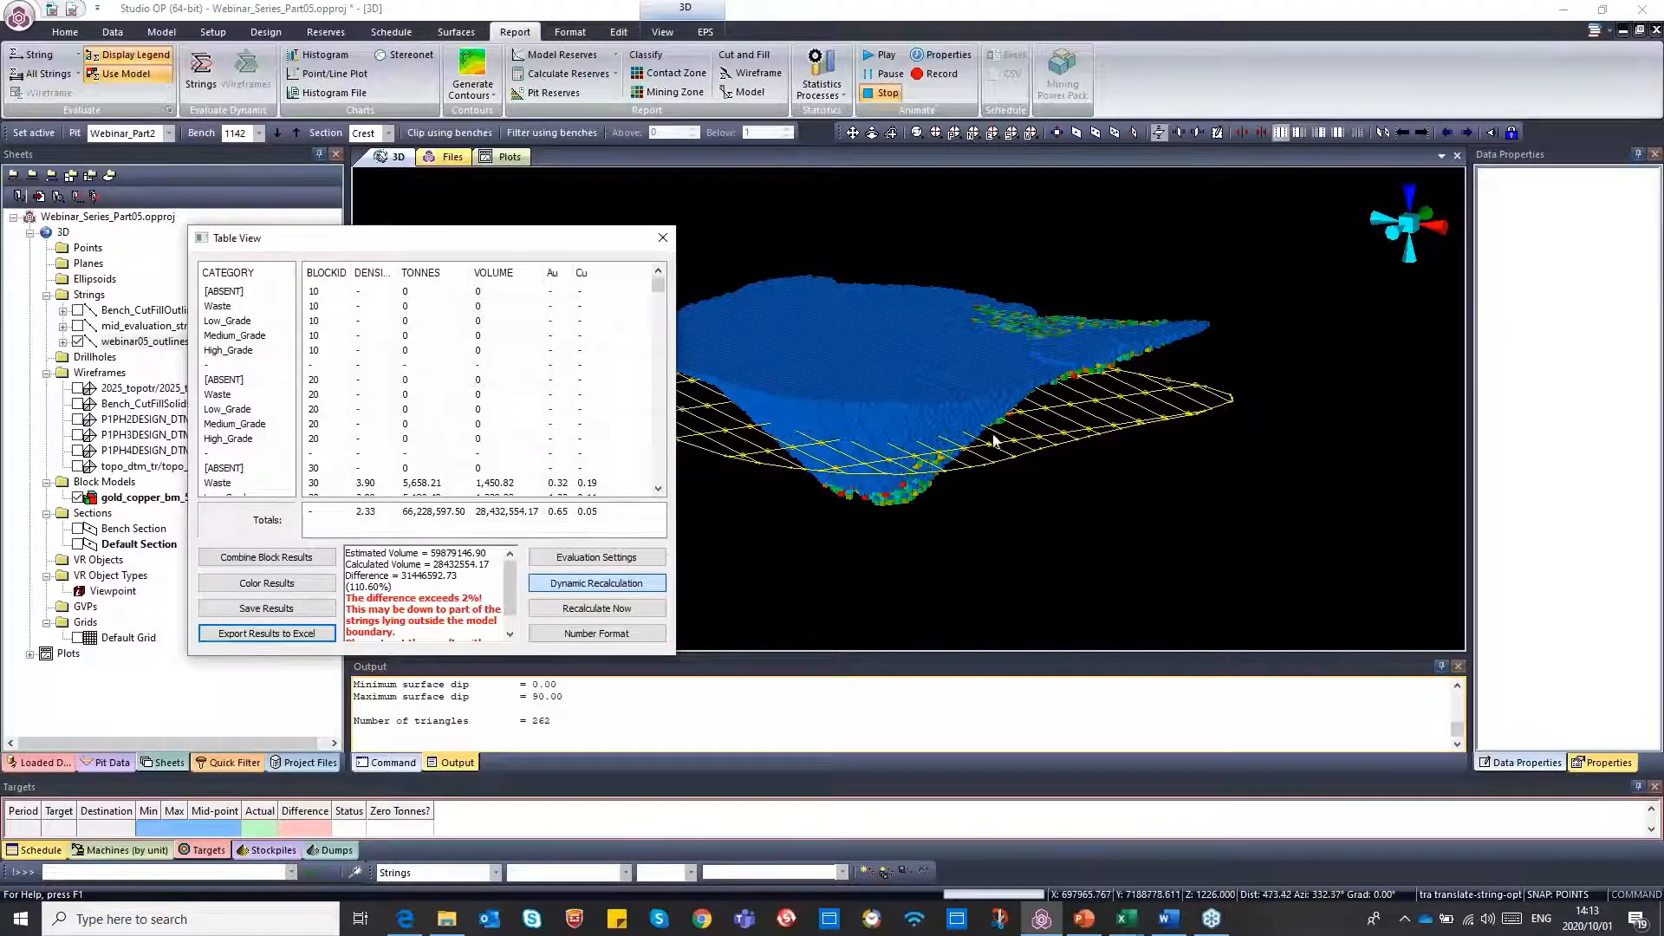
# Select a single outline string inside the pit to evaluate it on its own, then close the results table
pyautogui.click(897, 453)
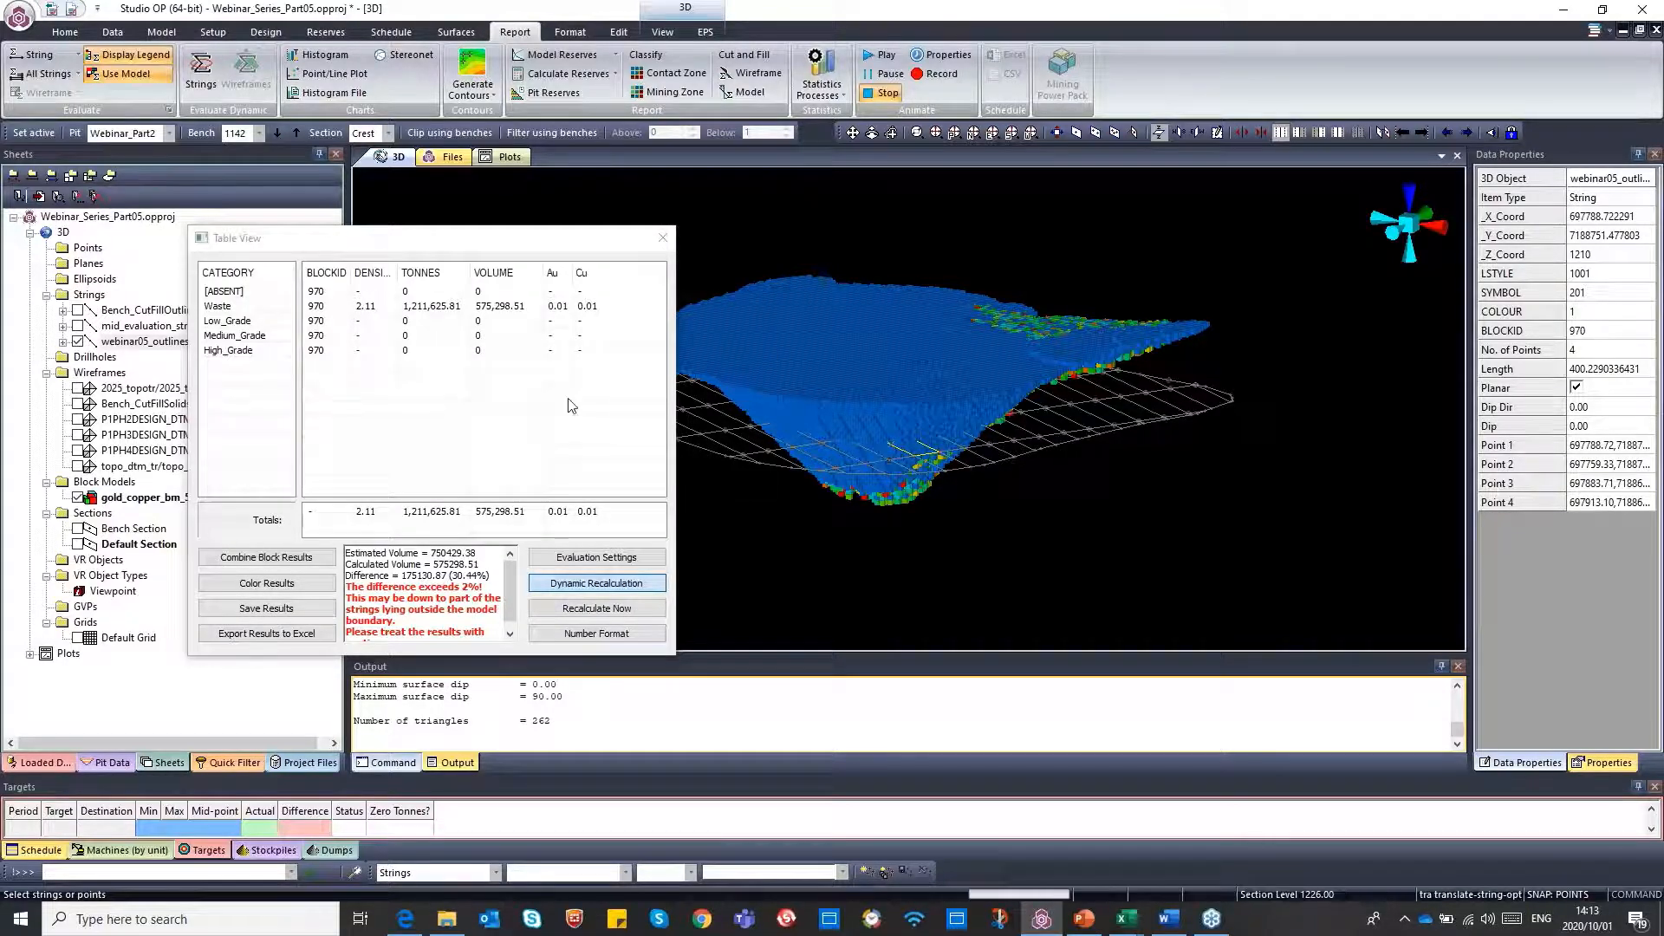
pyautogui.click(662, 247)
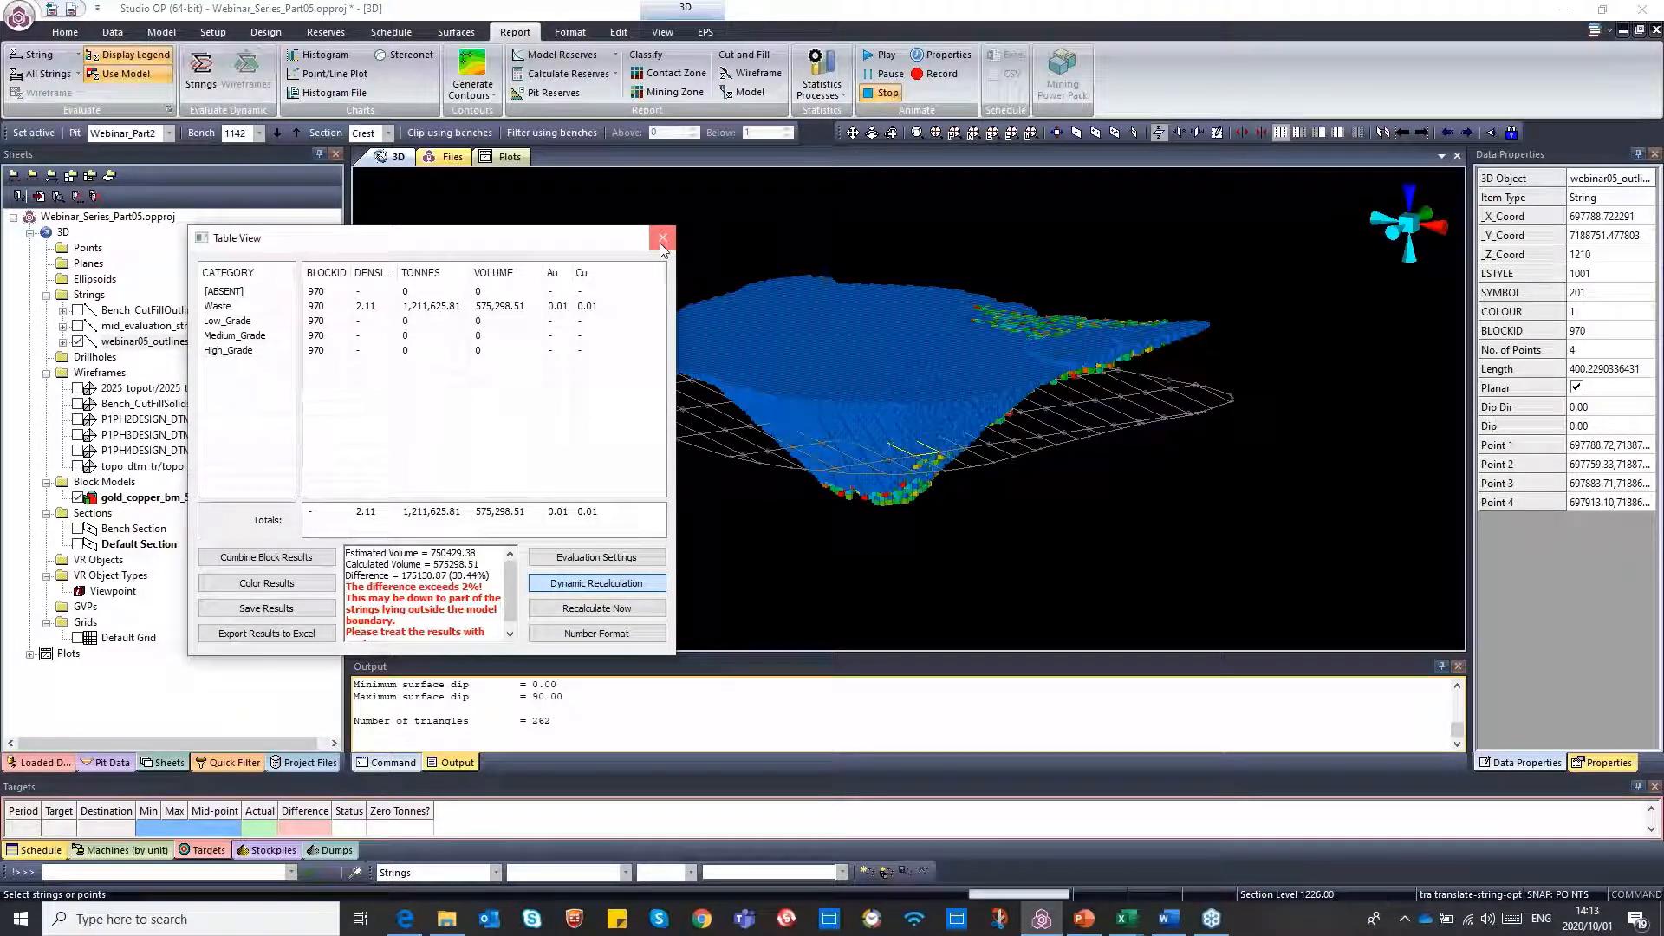
pyautogui.click(662, 247)
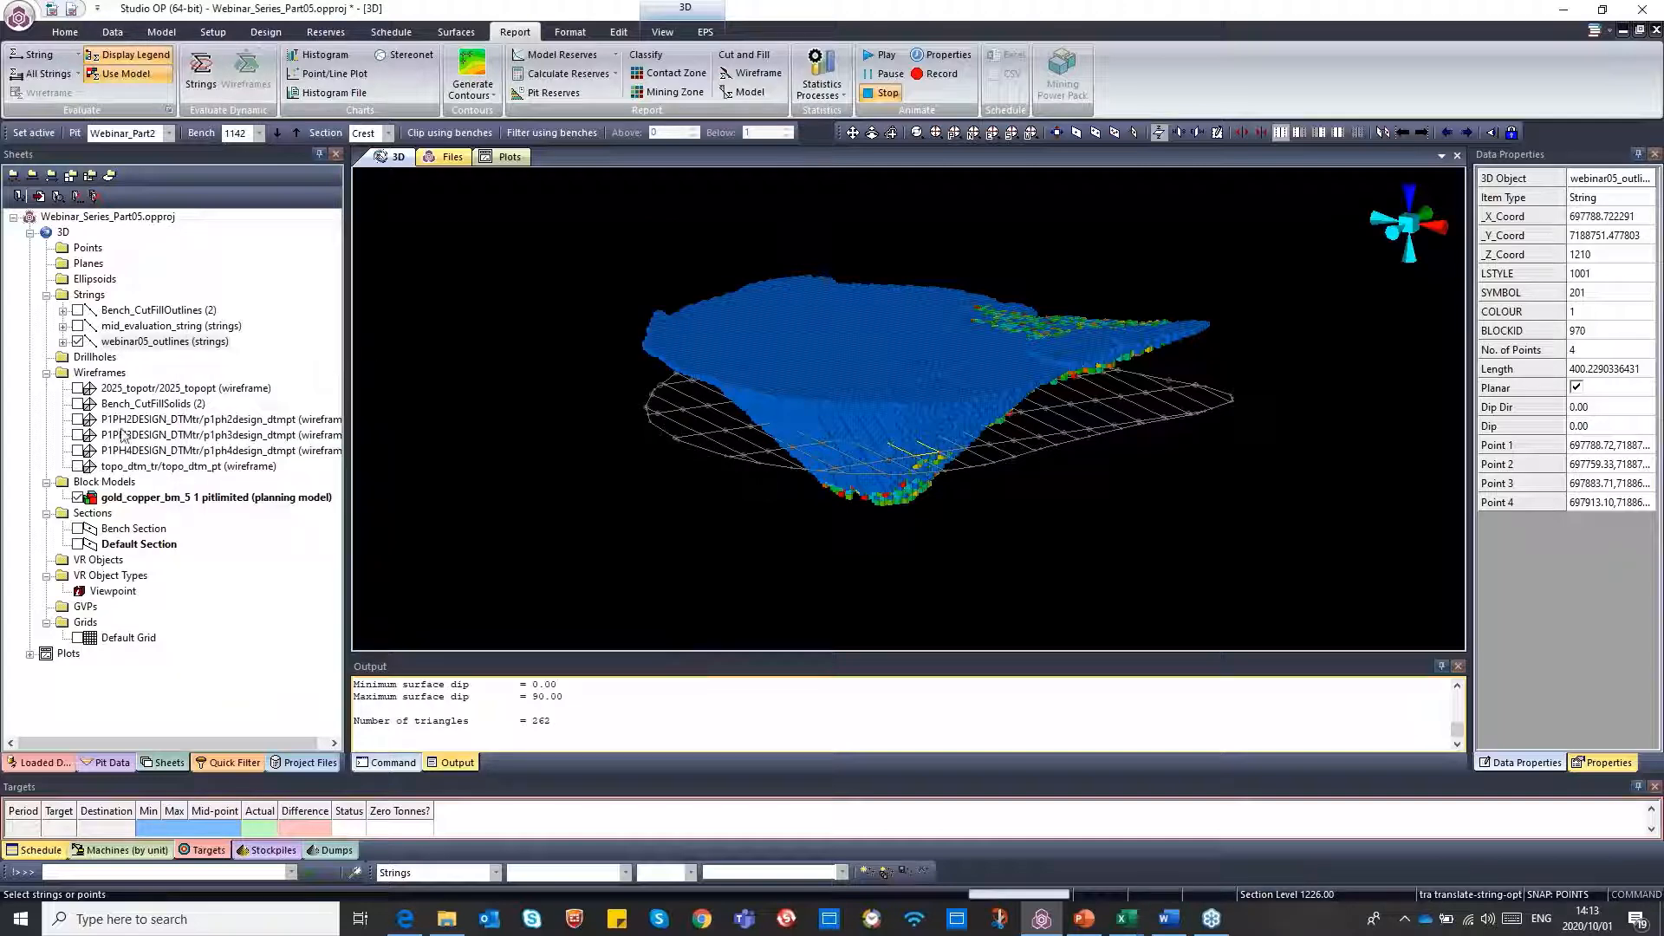
# Hide the webinar05_outlines strings, show the P1PH4DESIGN_DTMtr wireframe and tilt the model to look down into the pit
pyautogui.click(79, 343)
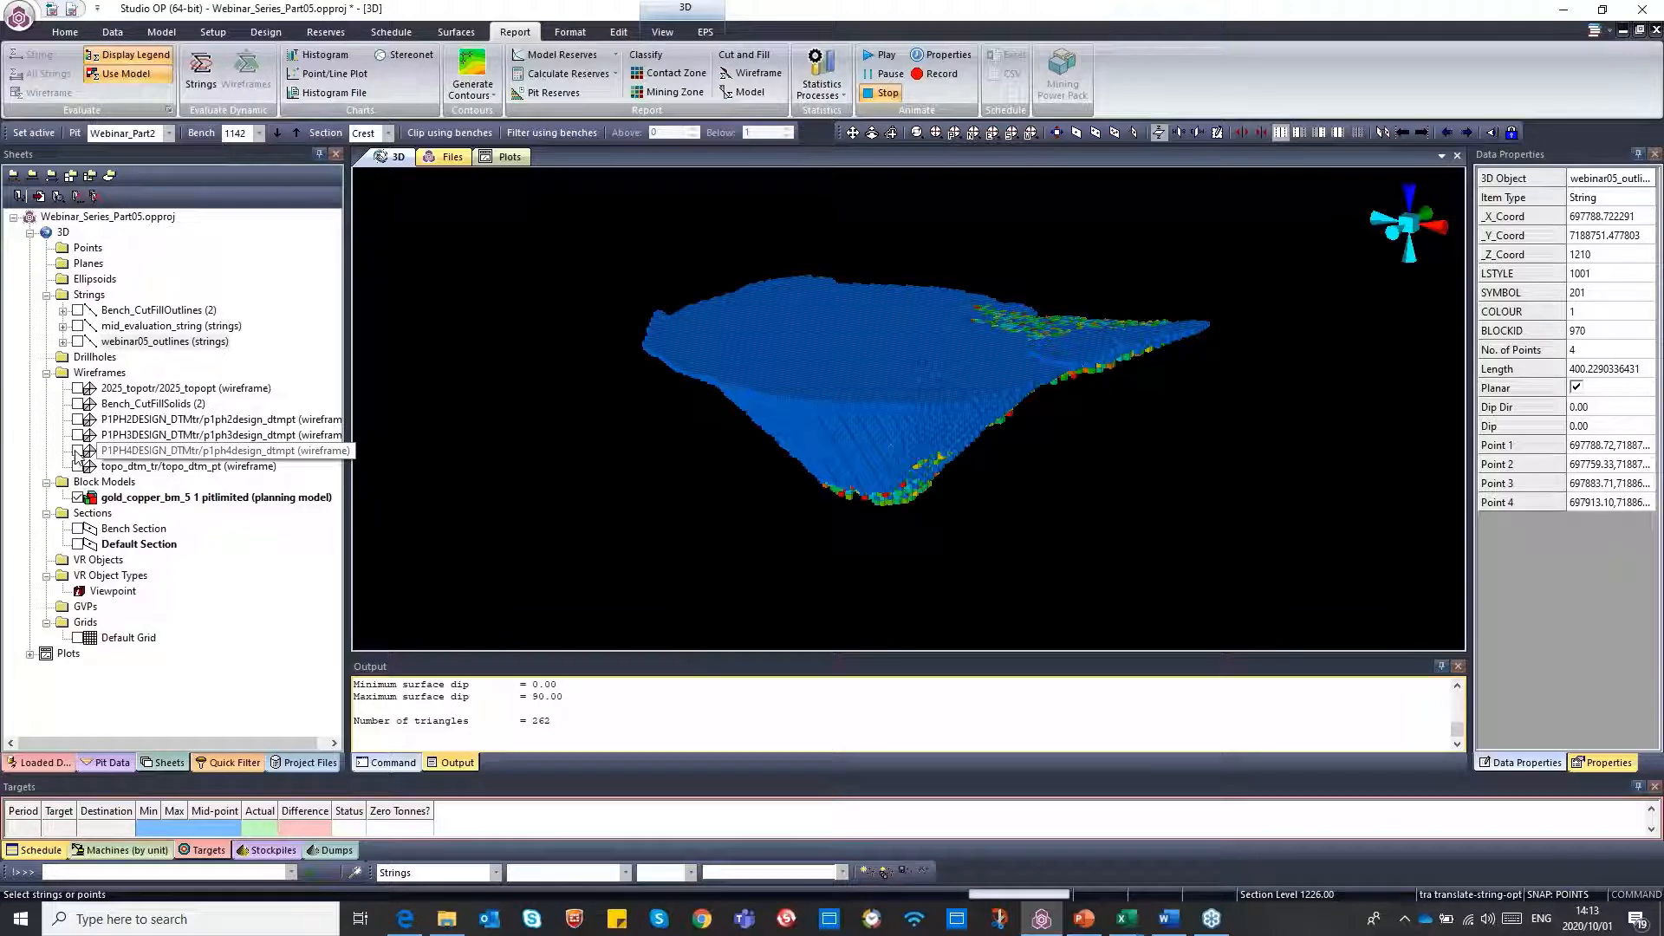
pyautogui.click(78, 451)
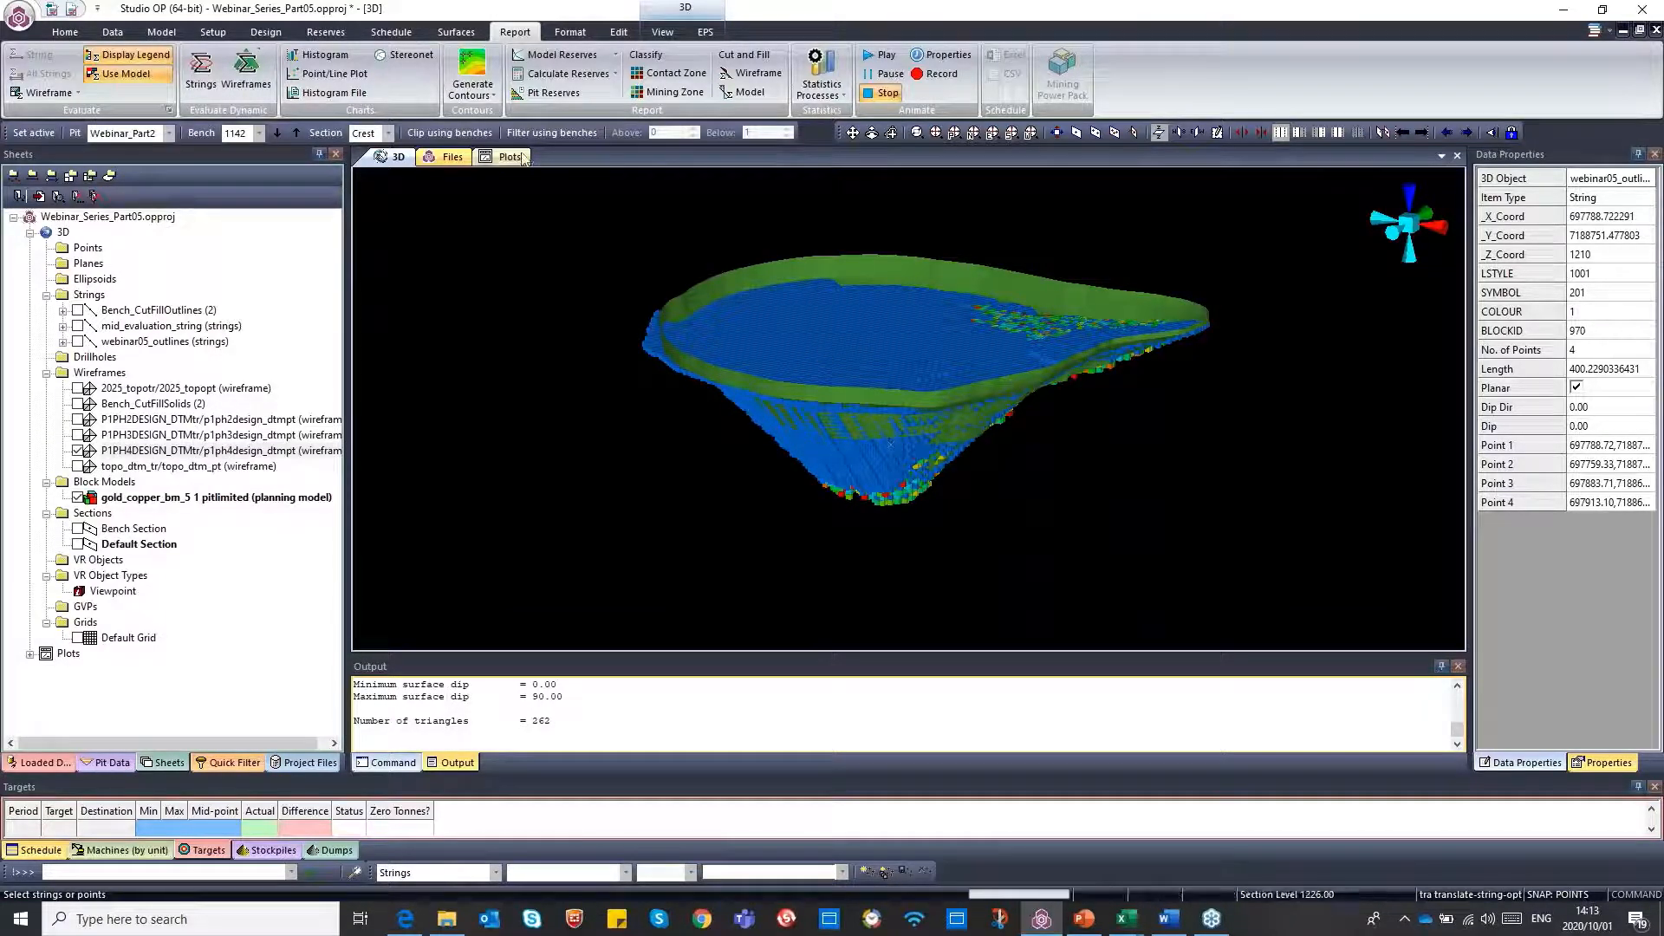
pyautogui.click(872, 131)
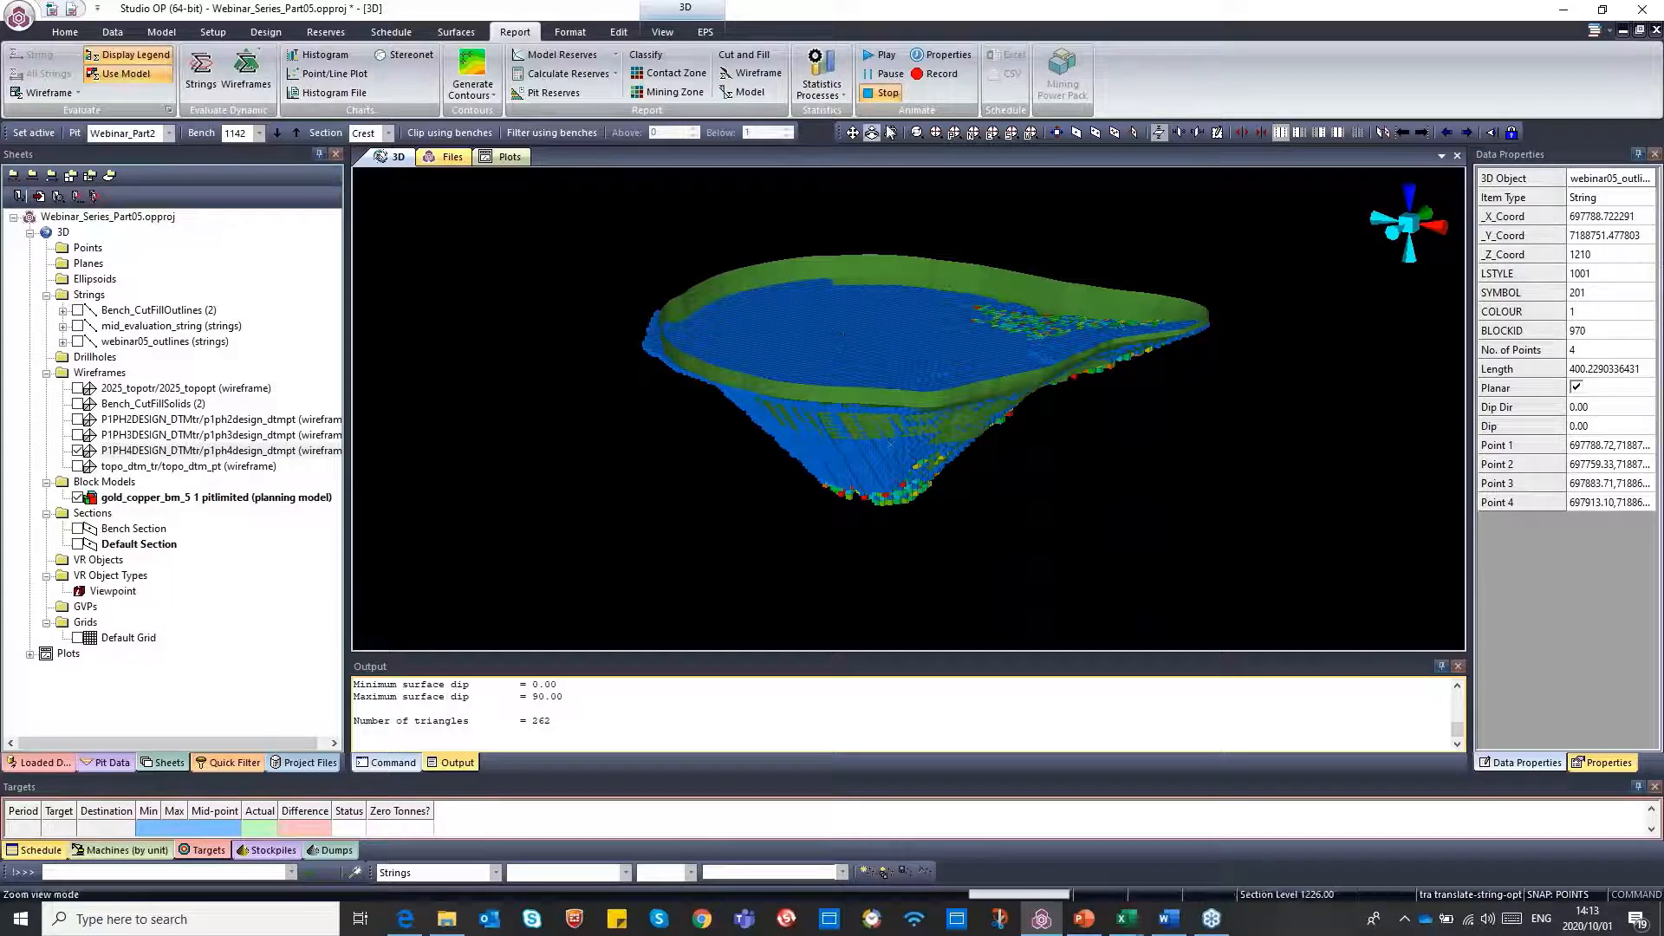
pyautogui.click(890, 132)
pyautogui.moveTo(846, 282); pyautogui.dragTo(918, 314)
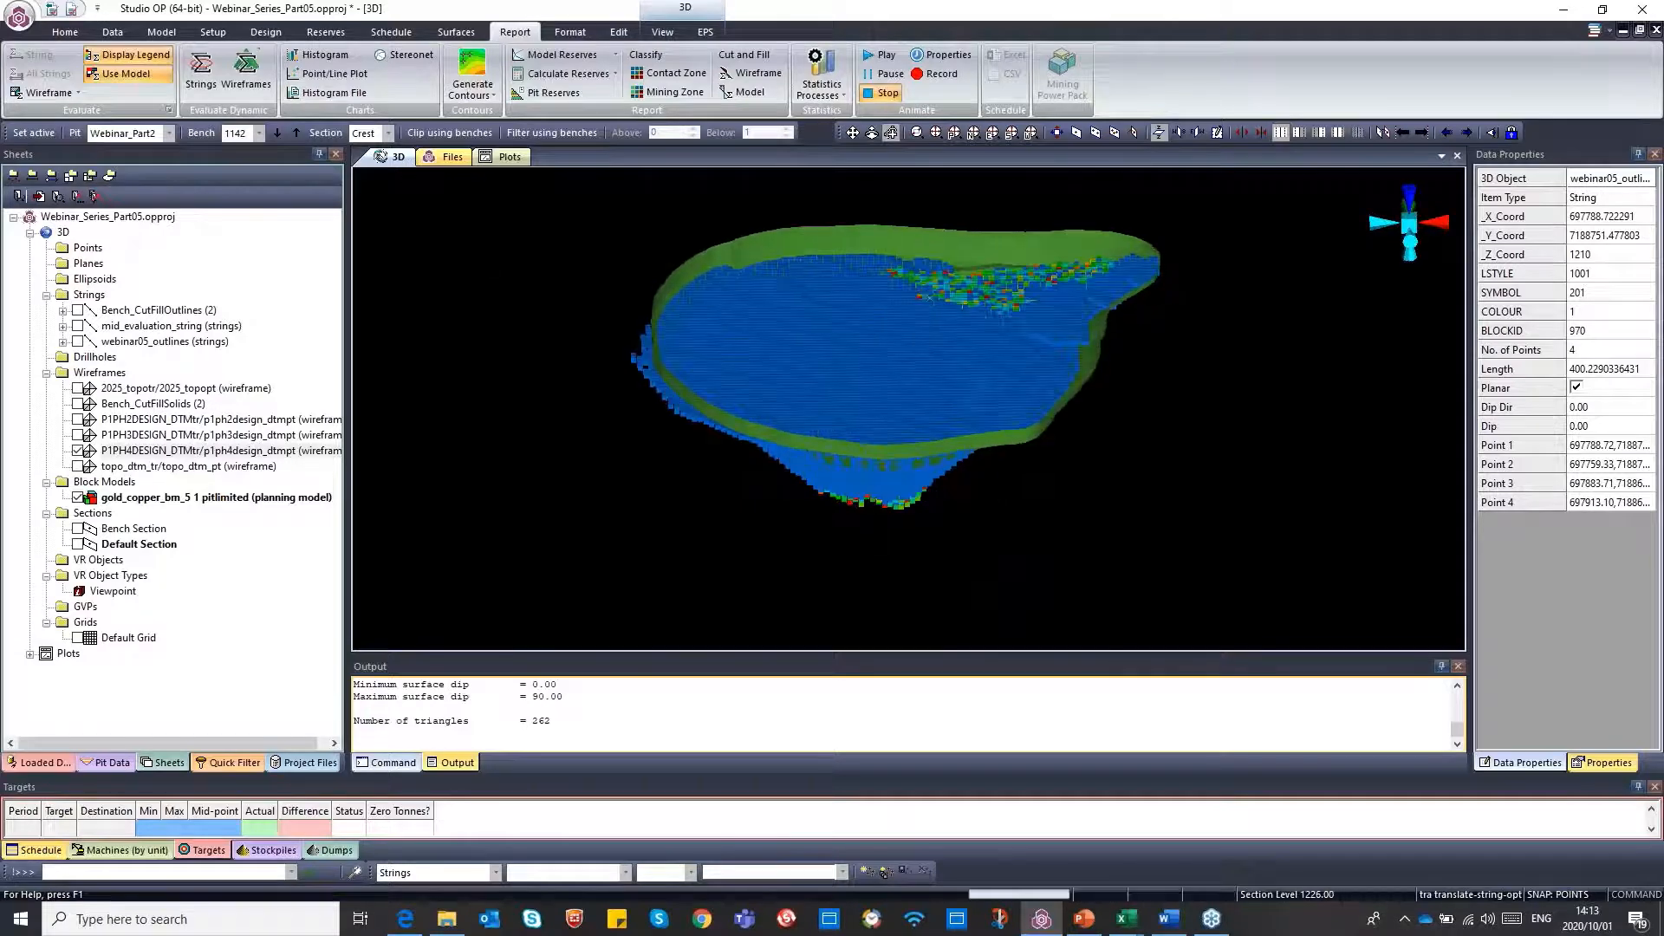
# Start a wireframe dynamic evaluation using the P1PH4DESIGN_DTMtr/p1ph4design_dtmpt wireframe and the Webinar05_Au_Legend evaluation legend
pyautogui.click(247, 73)
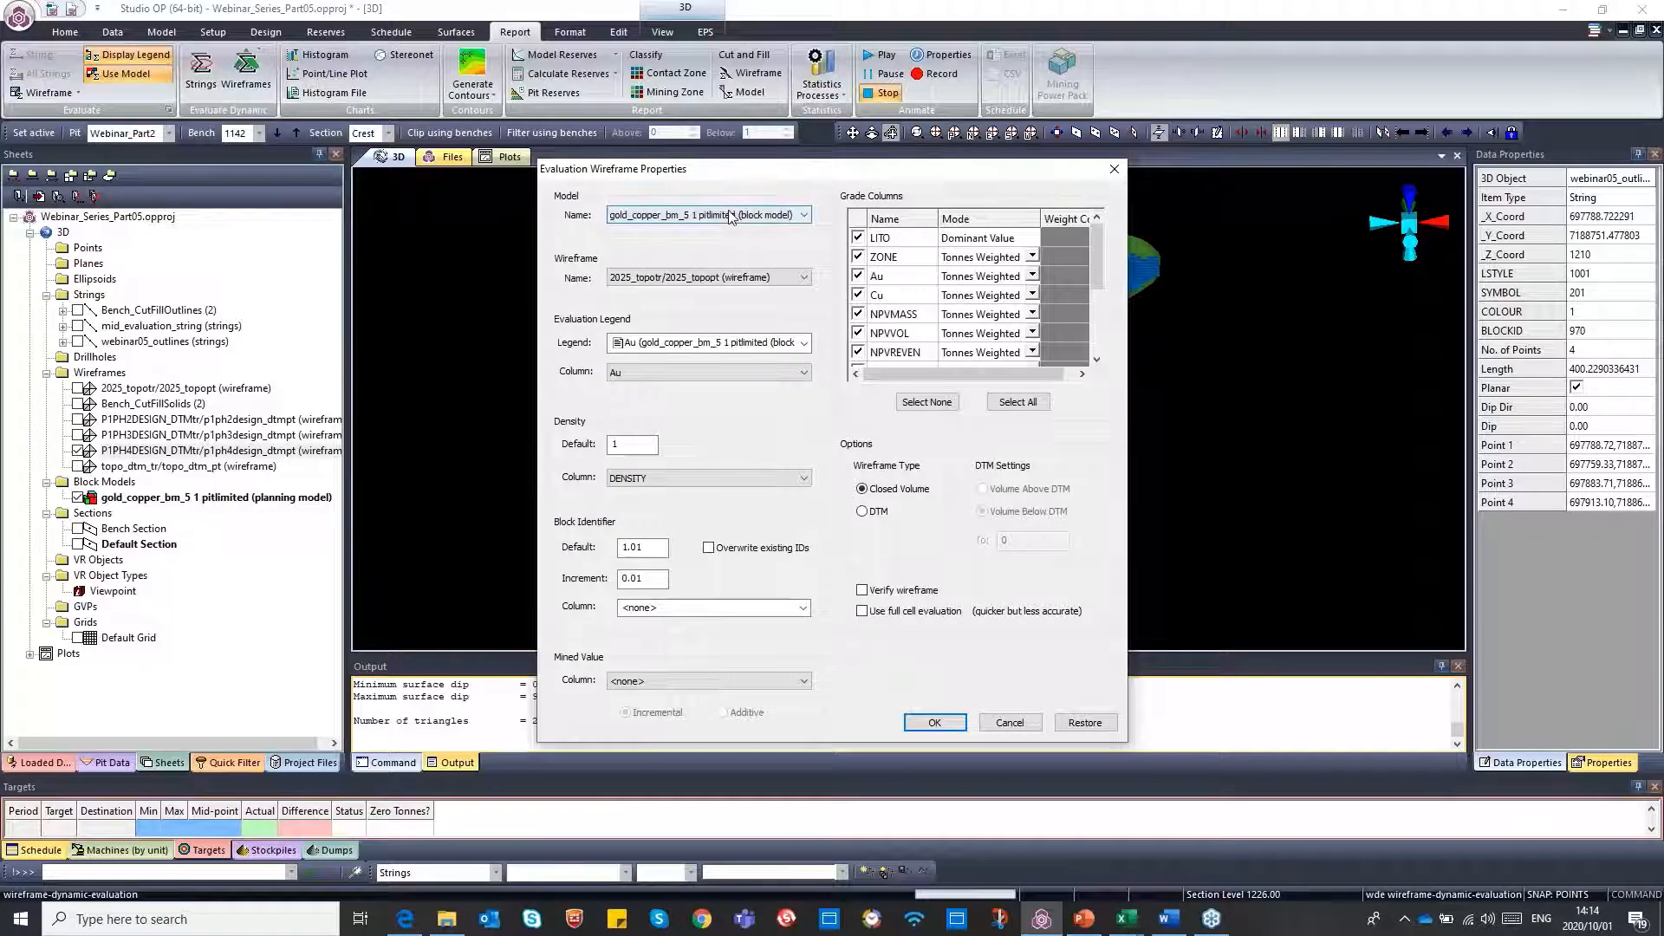
pyautogui.moveTo(748, 176); pyautogui.dragTo(690, 170)
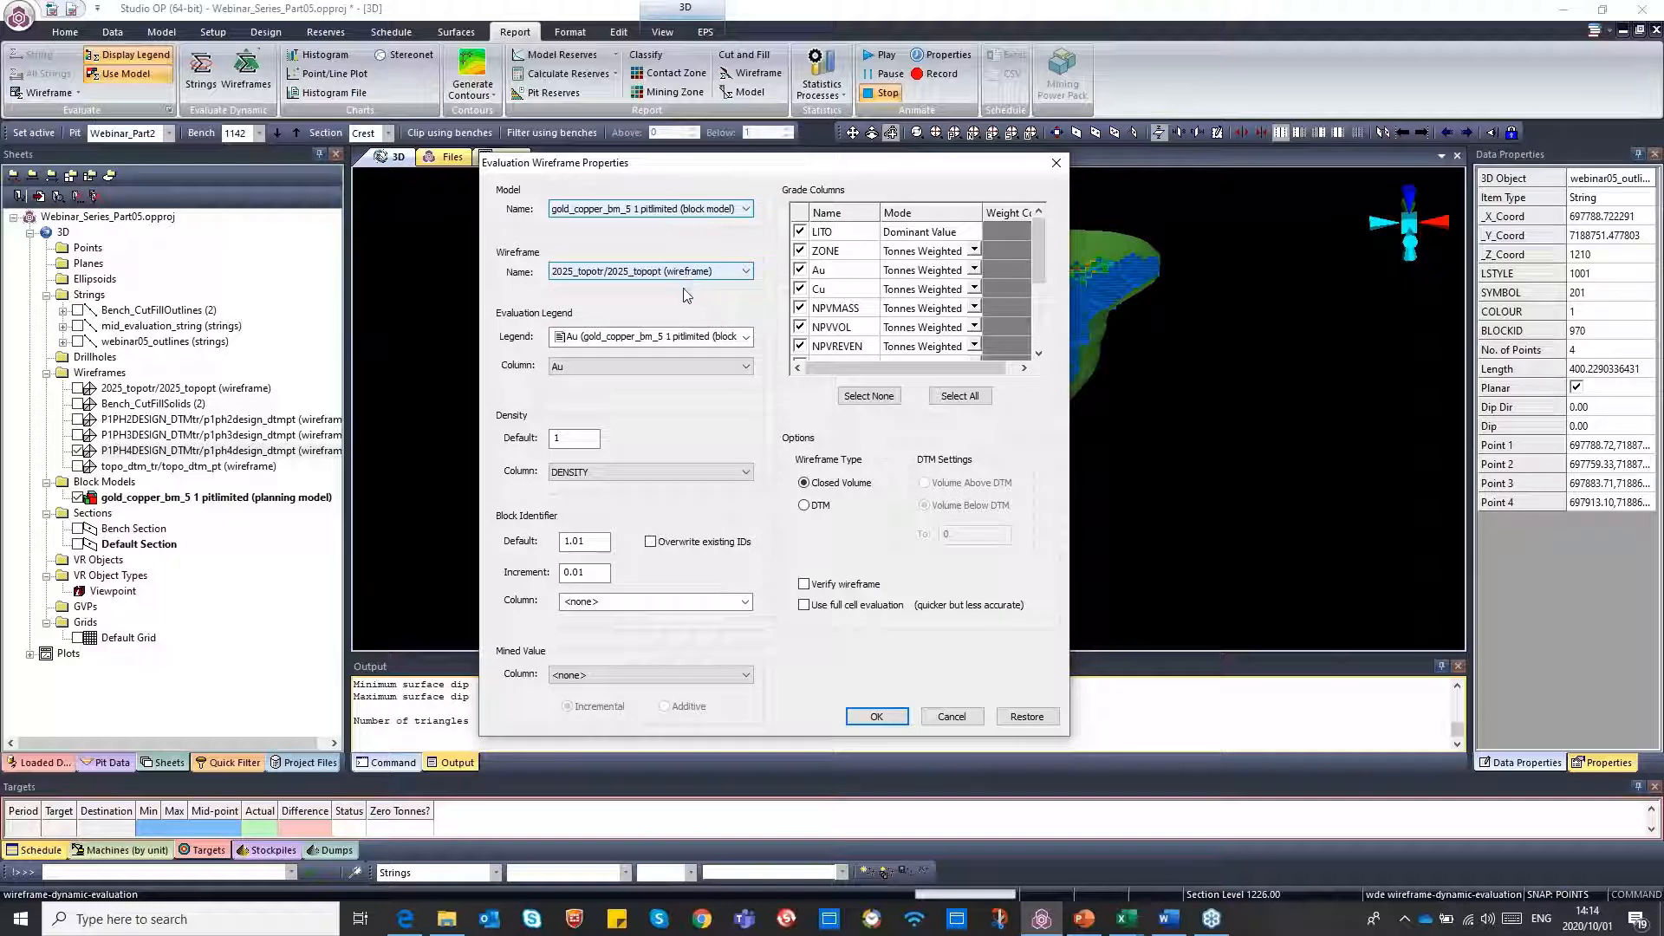
pyautogui.click(731, 276)
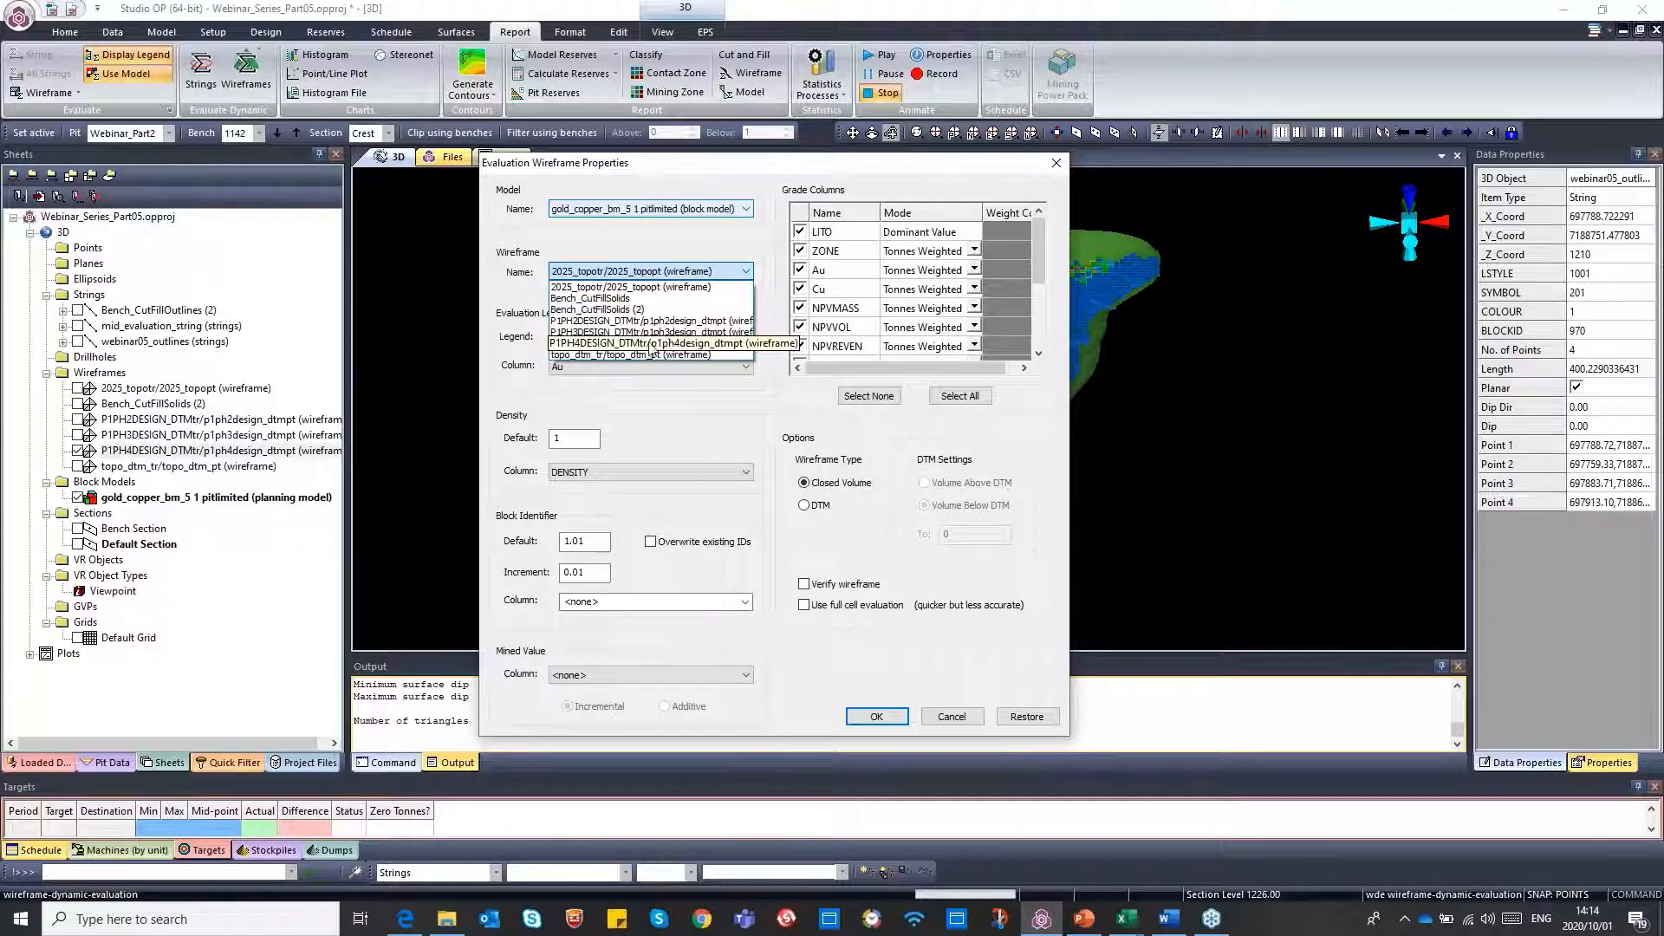
pyautogui.click(605, 347)
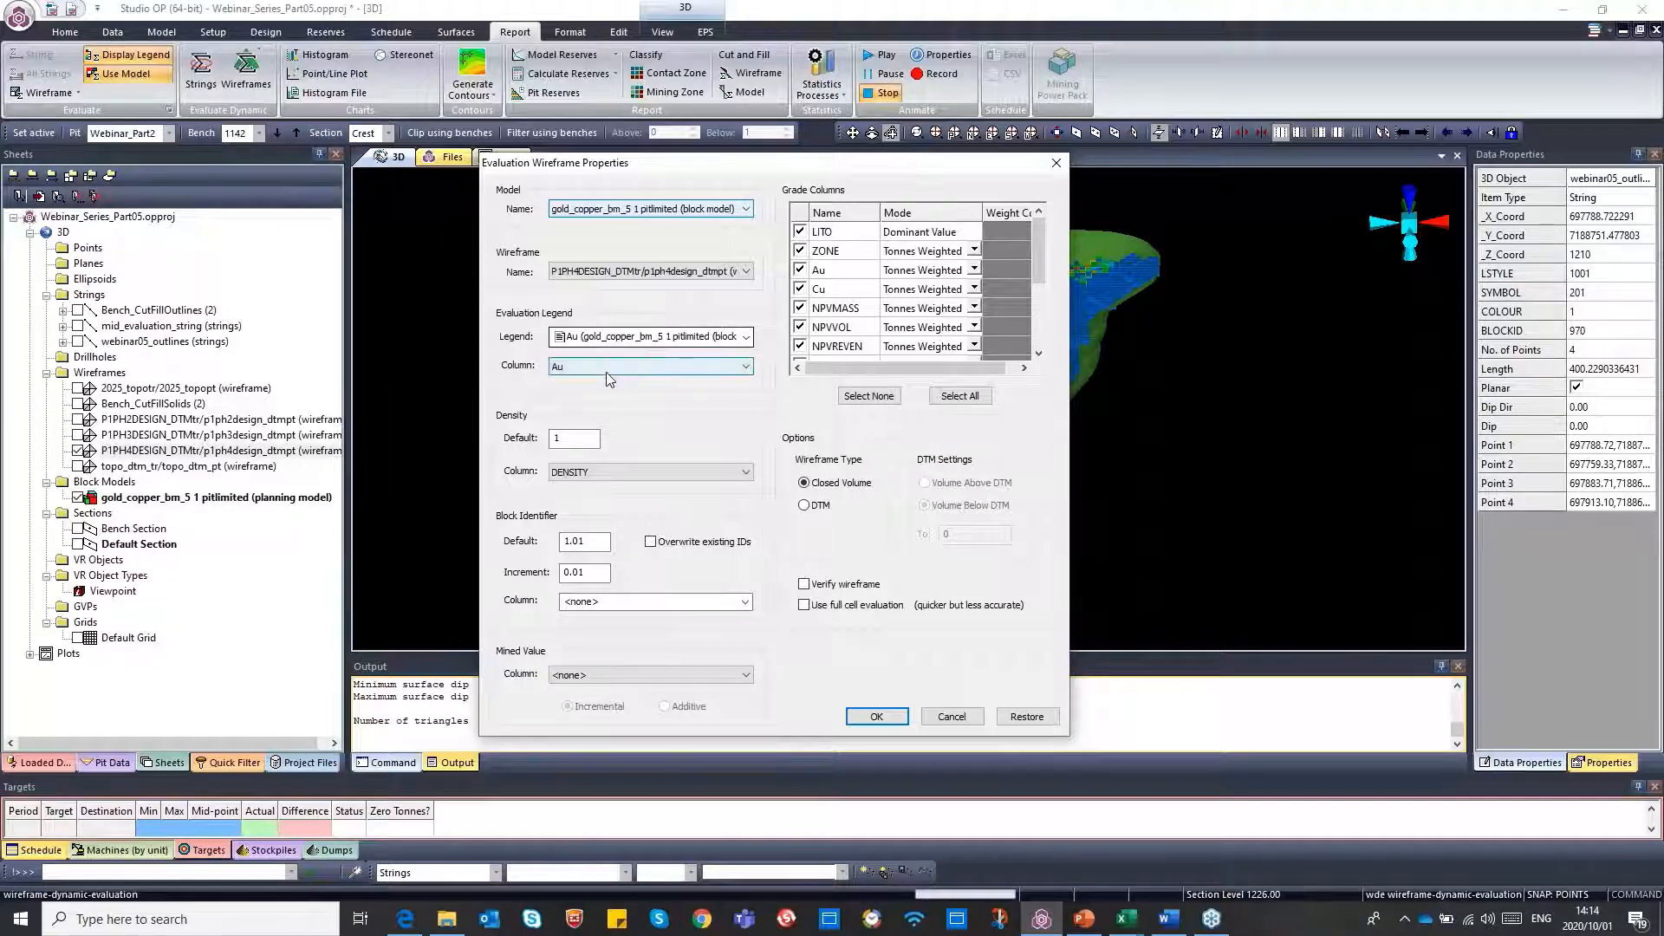
pyautogui.click(745, 337)
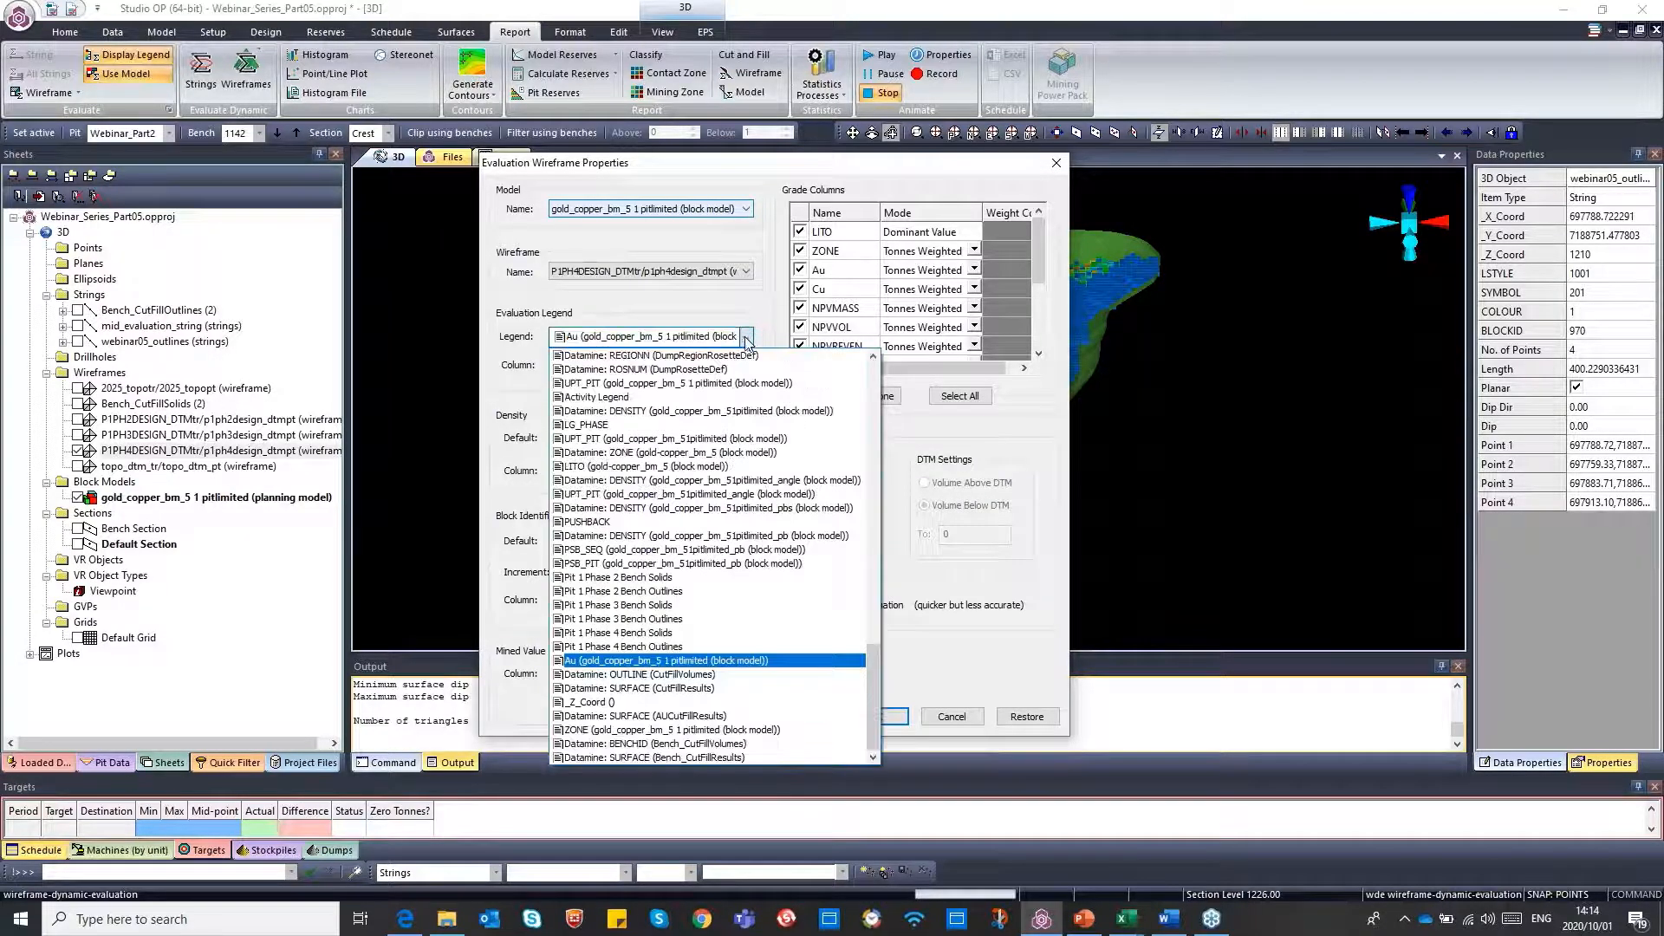
pyautogui.moveTo(876, 700); pyautogui.dragTo(871, 501)
pyautogui.click(613, 522)
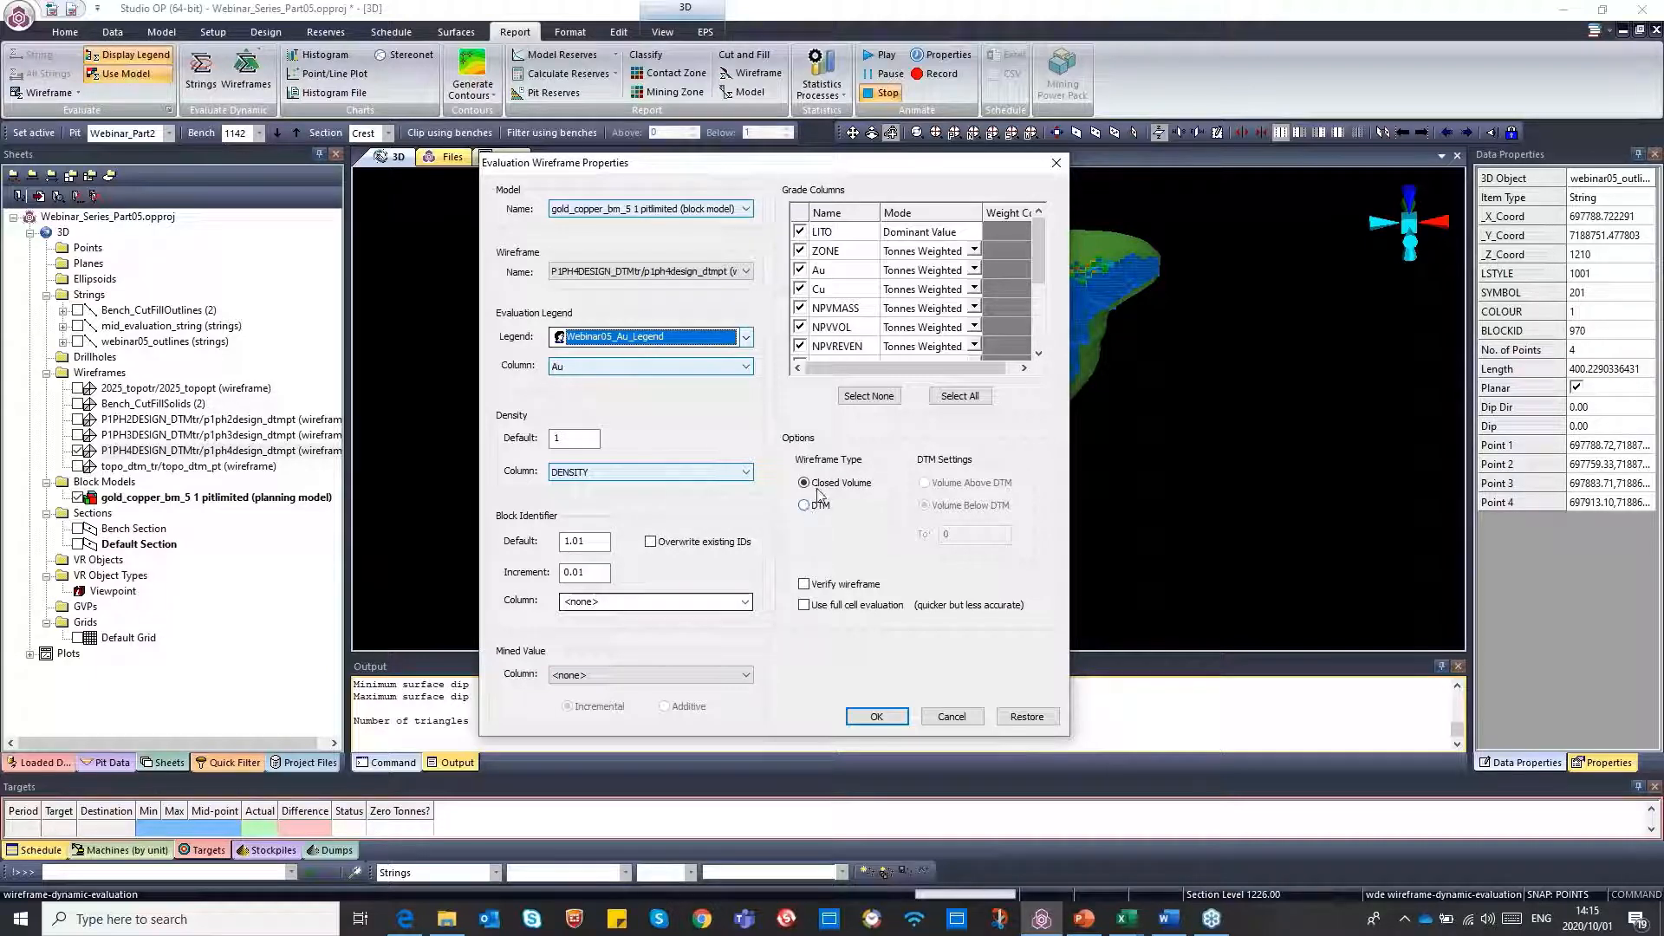
# Limit the evaluated grade columns to Au and Cu only
pyautogui.click(869, 396)
pyautogui.click(800, 270)
pyautogui.click(801, 289)
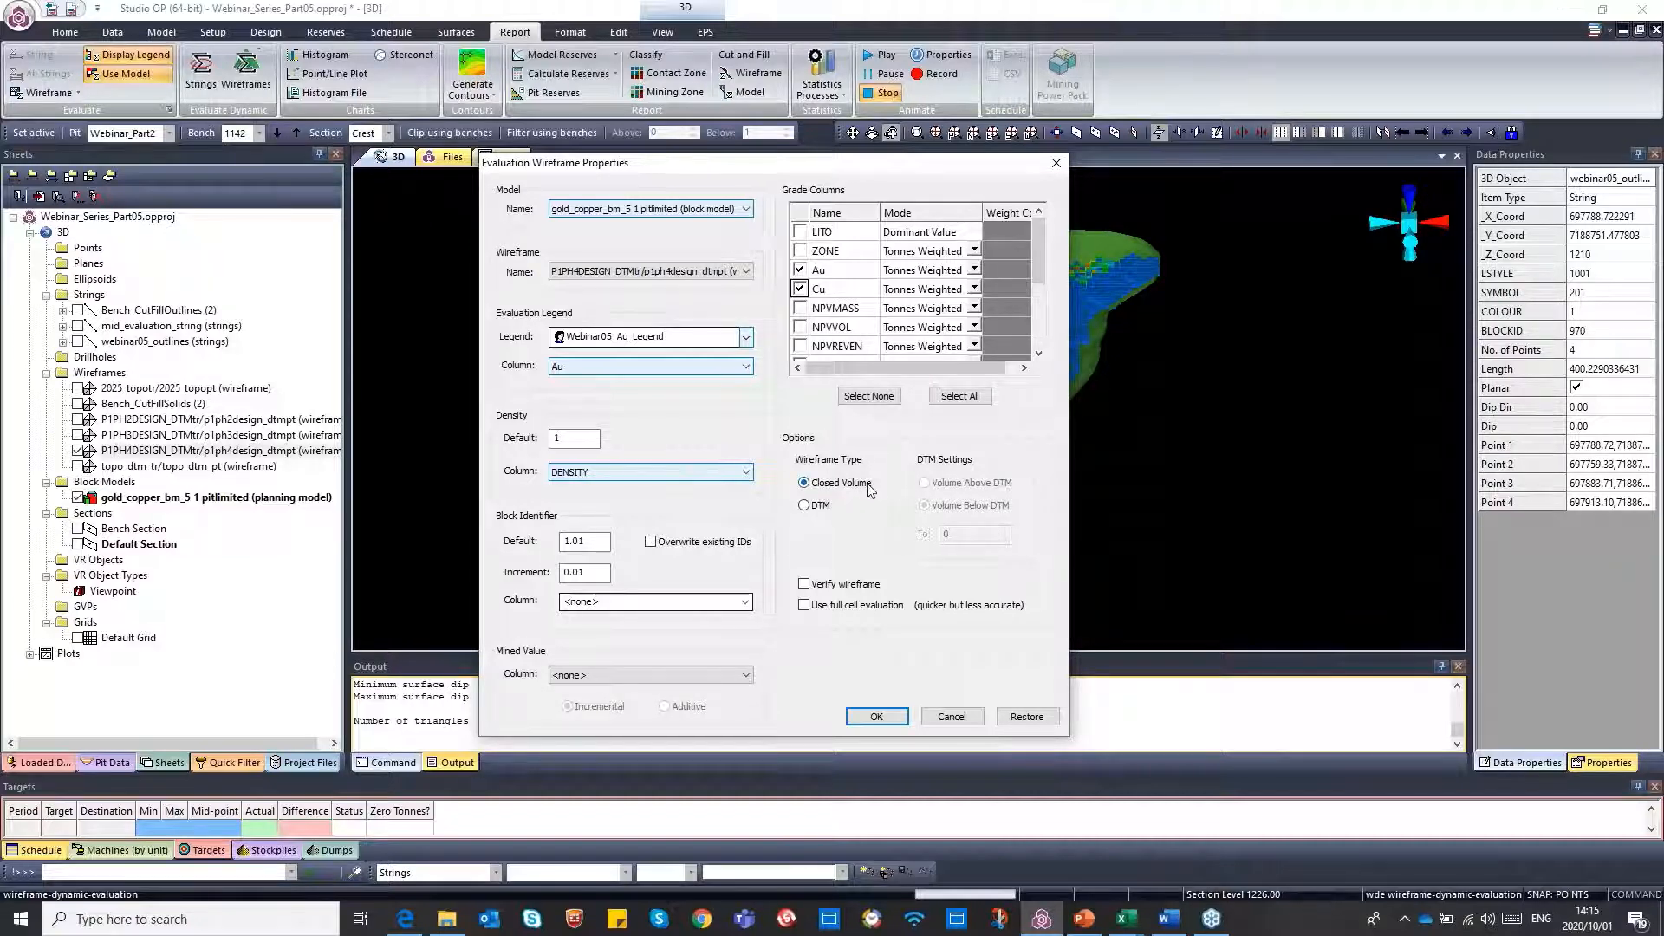
# Set the wireframe type to DTM with the volume above the DTM up to 1362, and run the evaluation
pyautogui.click(805, 507)
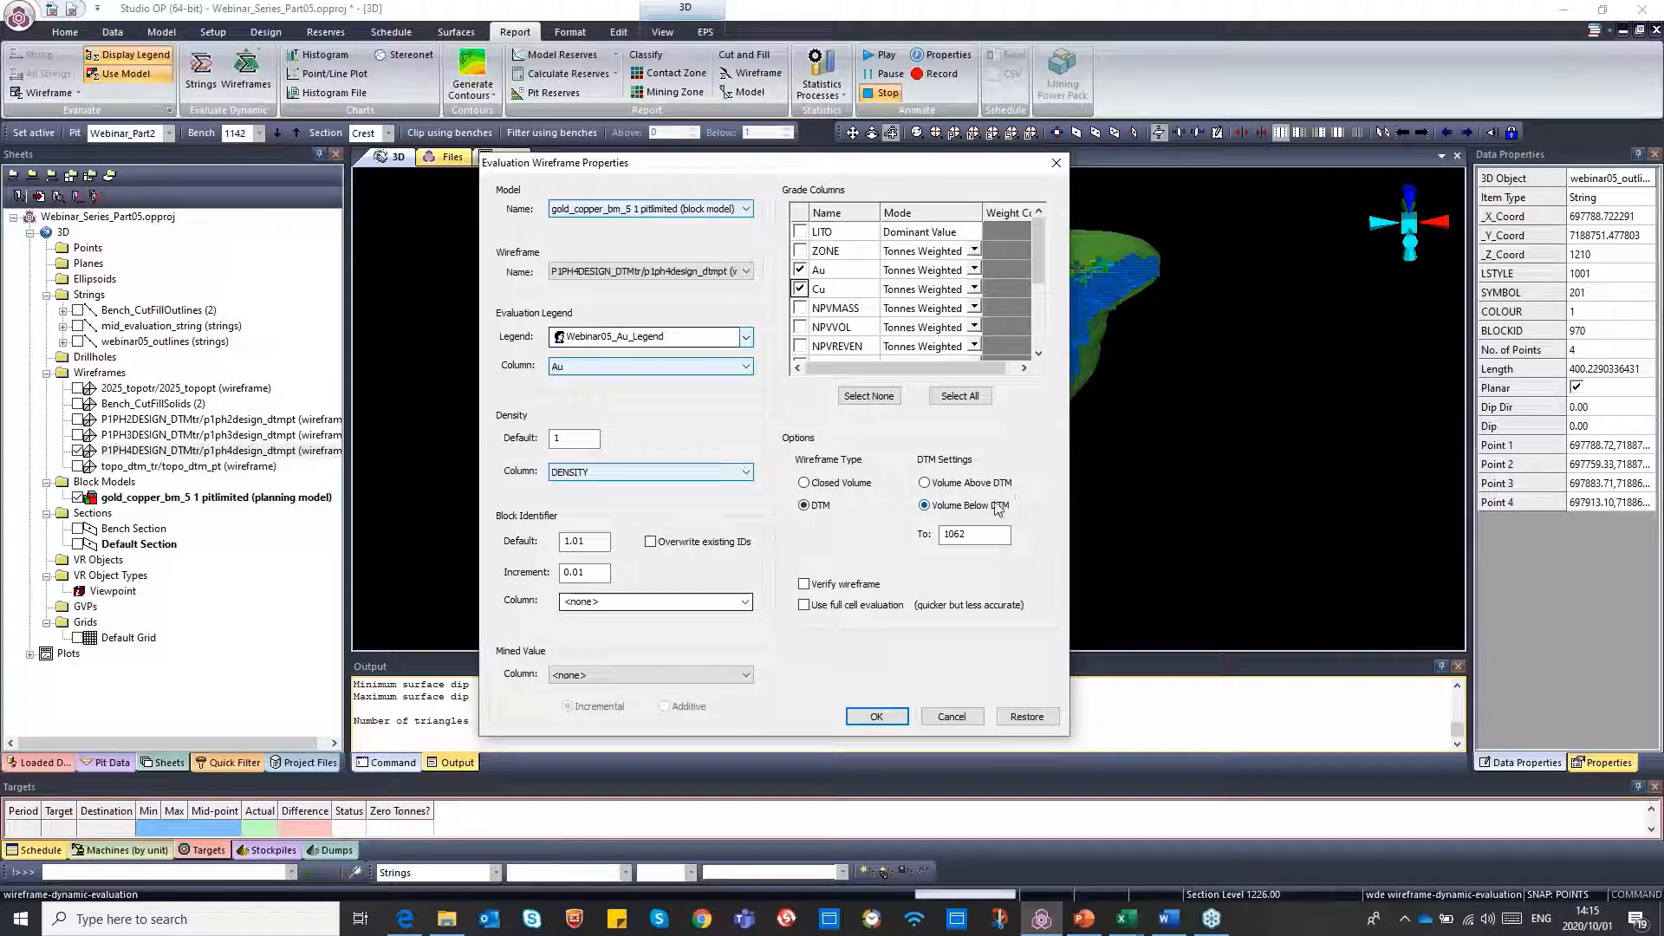
pyautogui.click(925, 484)
pyautogui.click(969, 534)
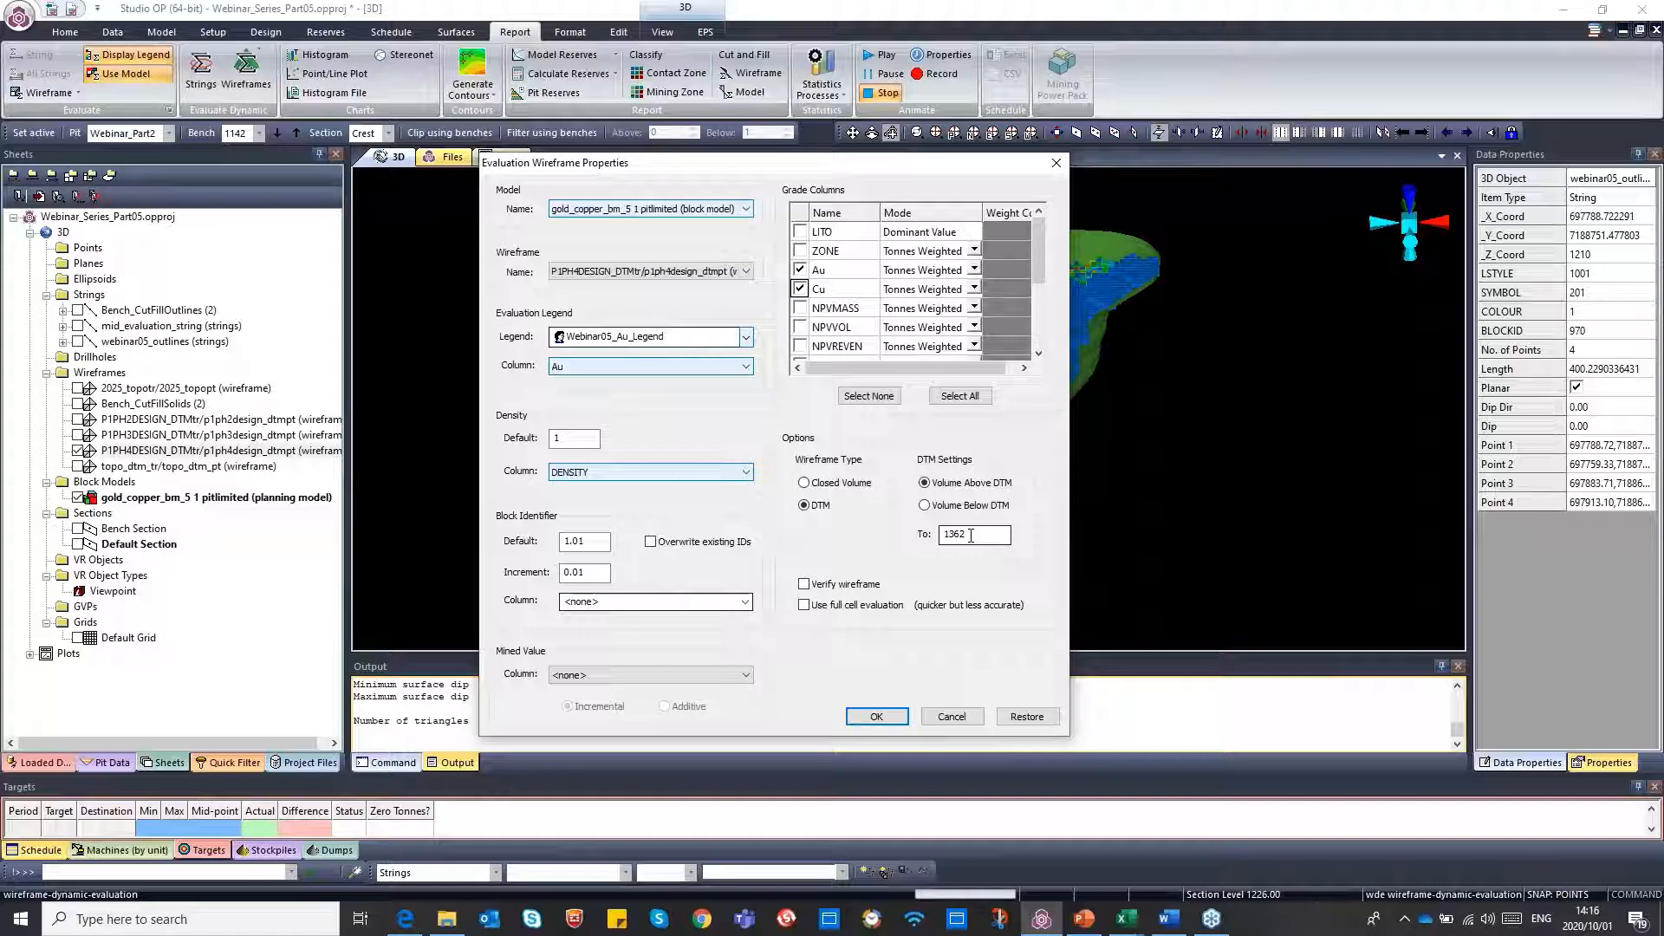
pyautogui.click(876, 717)
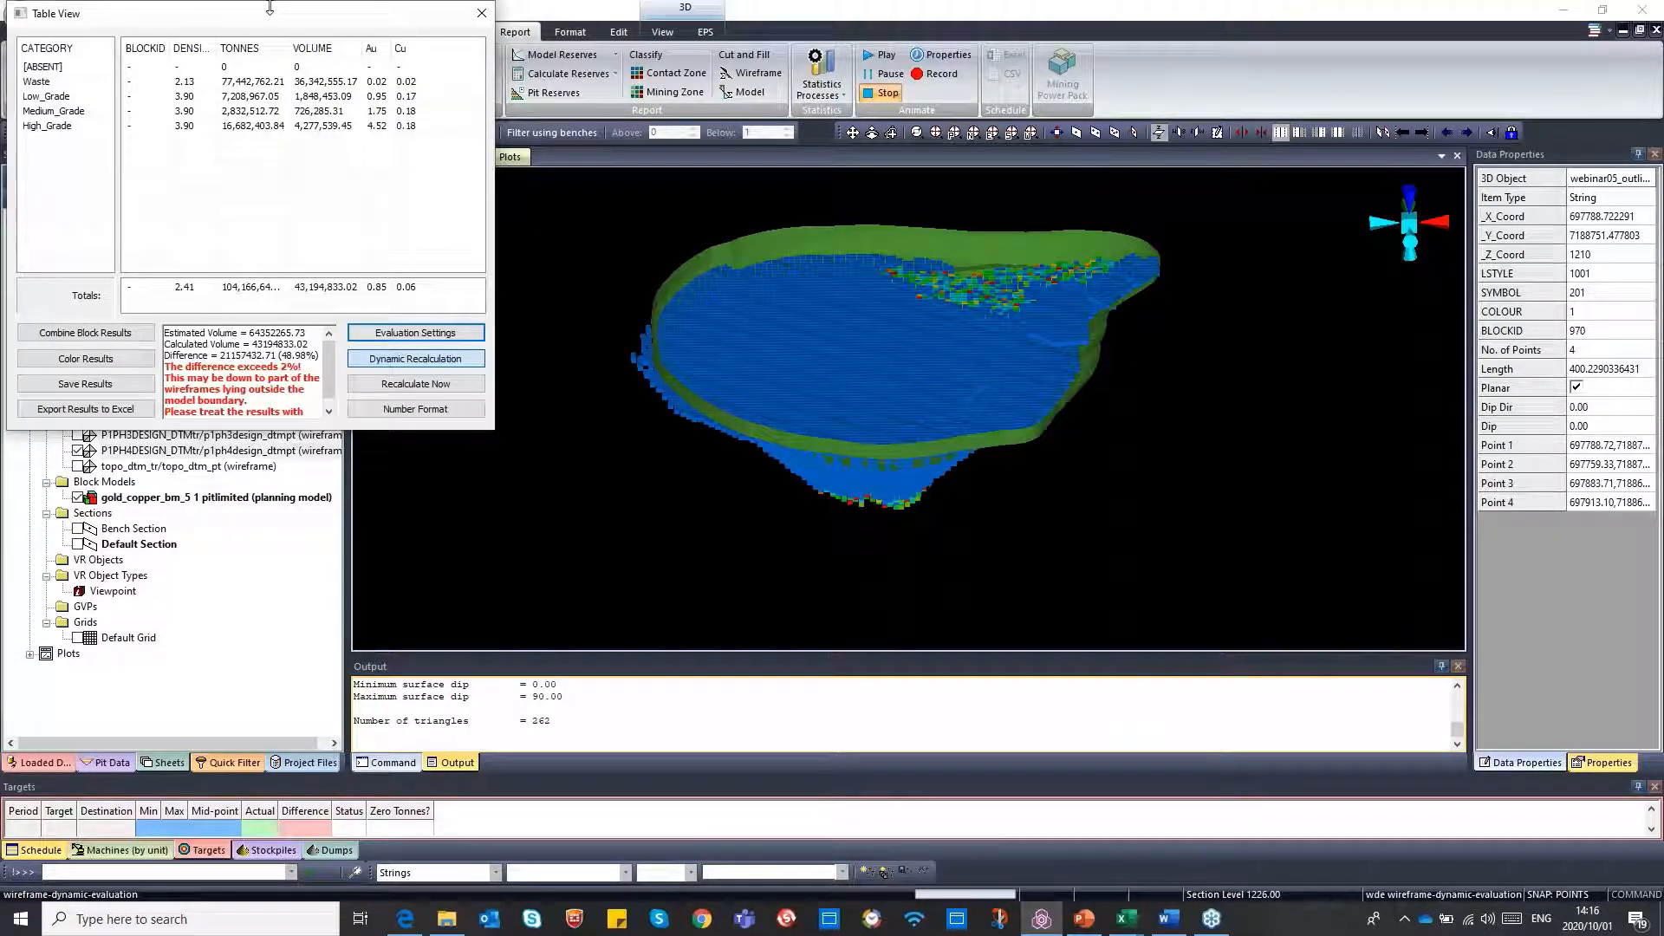
# Move and enlarge the results table to review the tonnes, volumes, grades and volume difference, then close it
pyautogui.moveTo(275, 13); pyautogui.dragTo(413, 82)
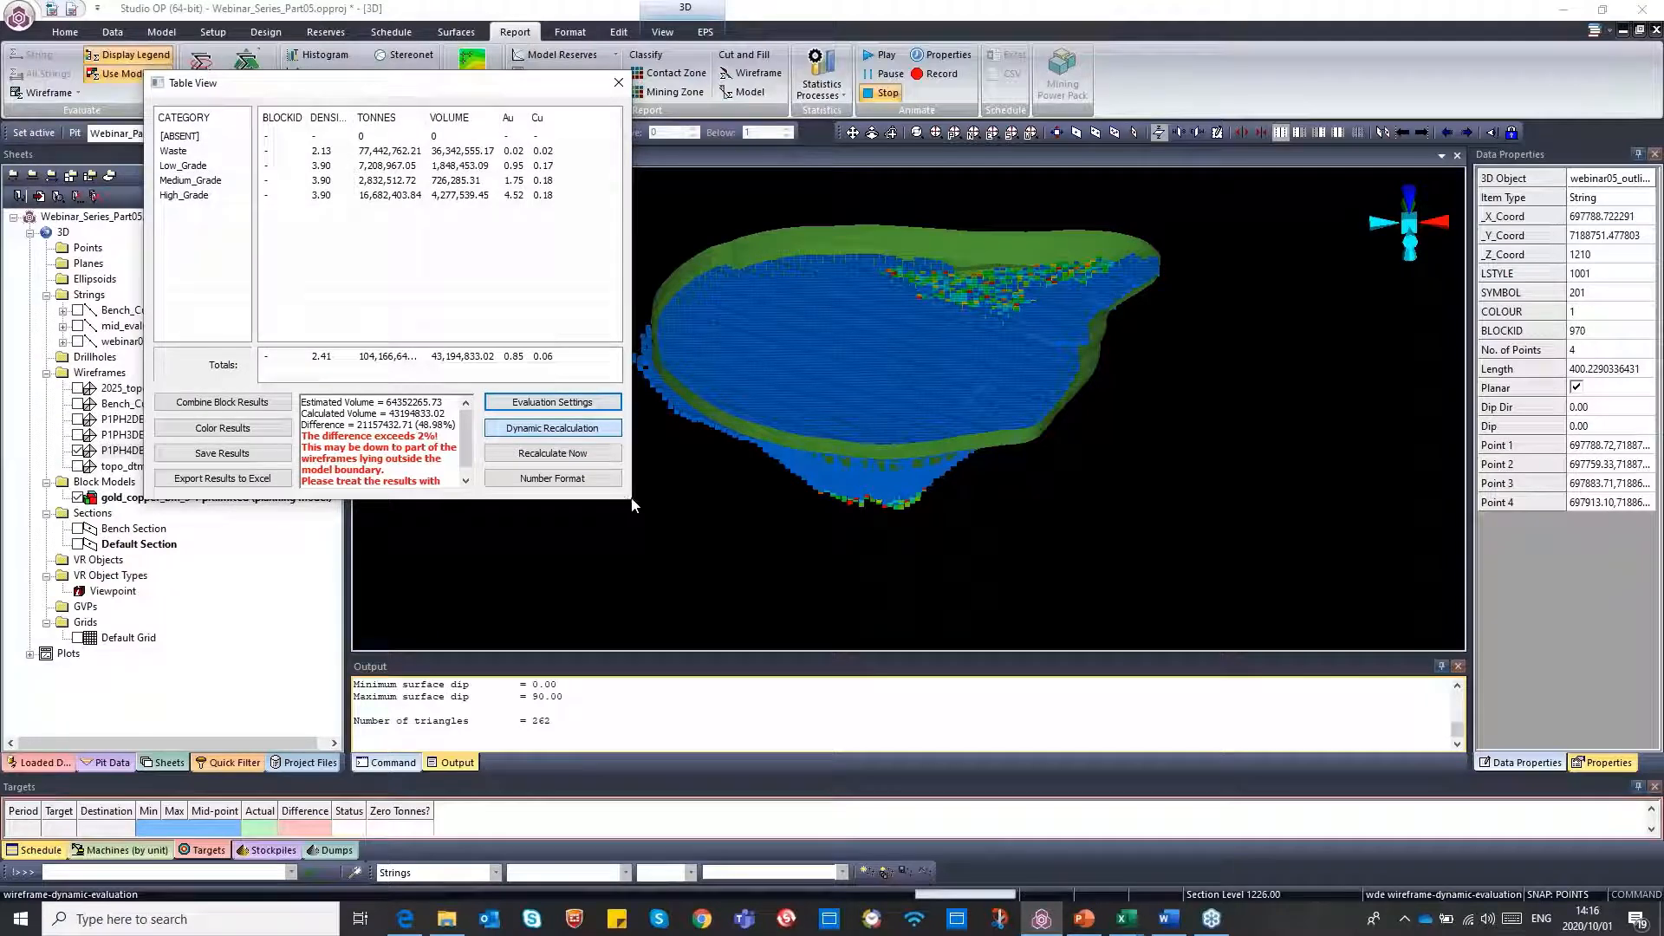
pyautogui.moveTo(633, 505); pyautogui.dragTo(873, 576)
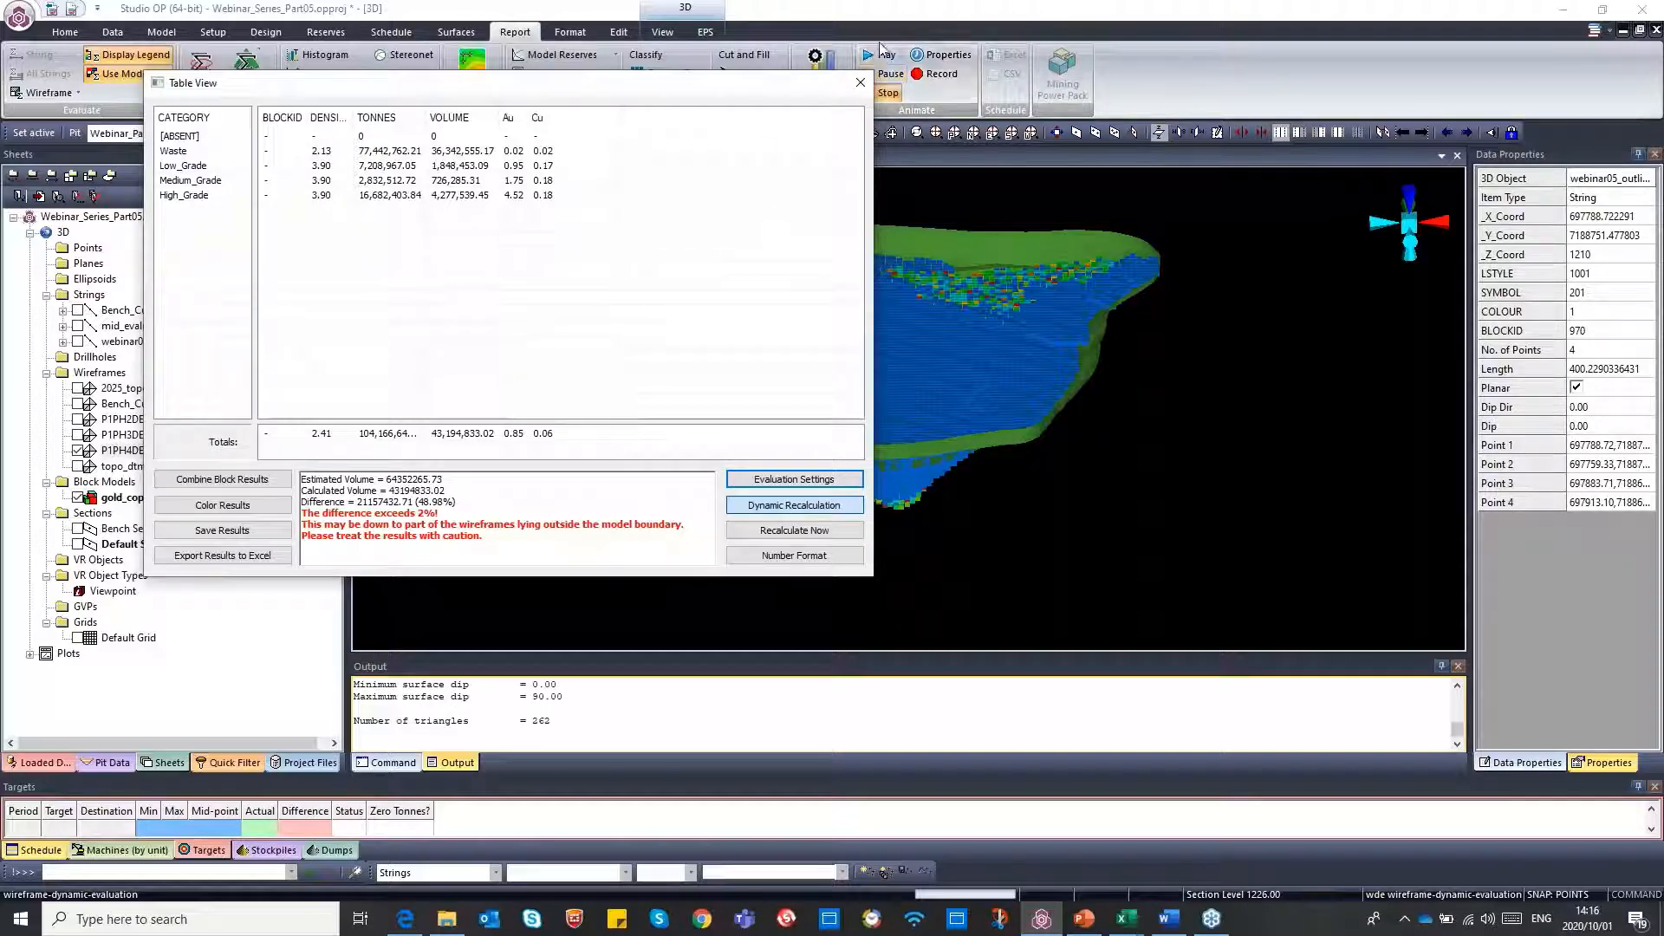
pyautogui.click(861, 83)
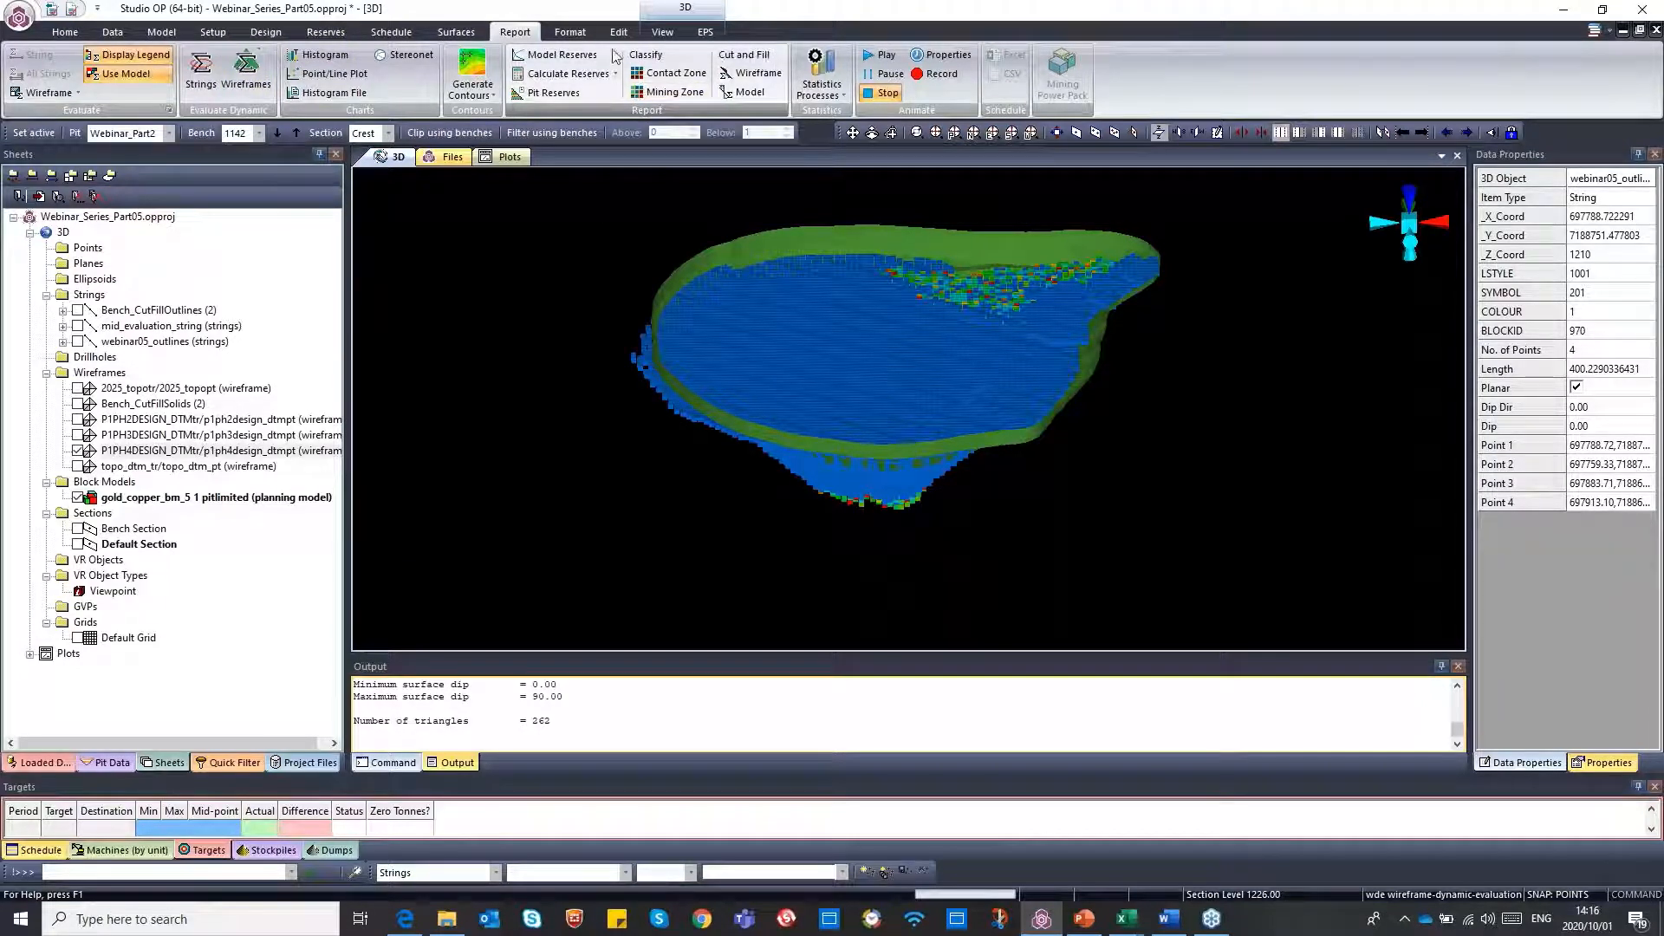
# Start a cut and fill volumes calculation with topo_dtm_tr/topo_dtm_pt as the earlier surface and 2025_topotr/2025_topopt as the later surface
pyautogui.click(458, 35)
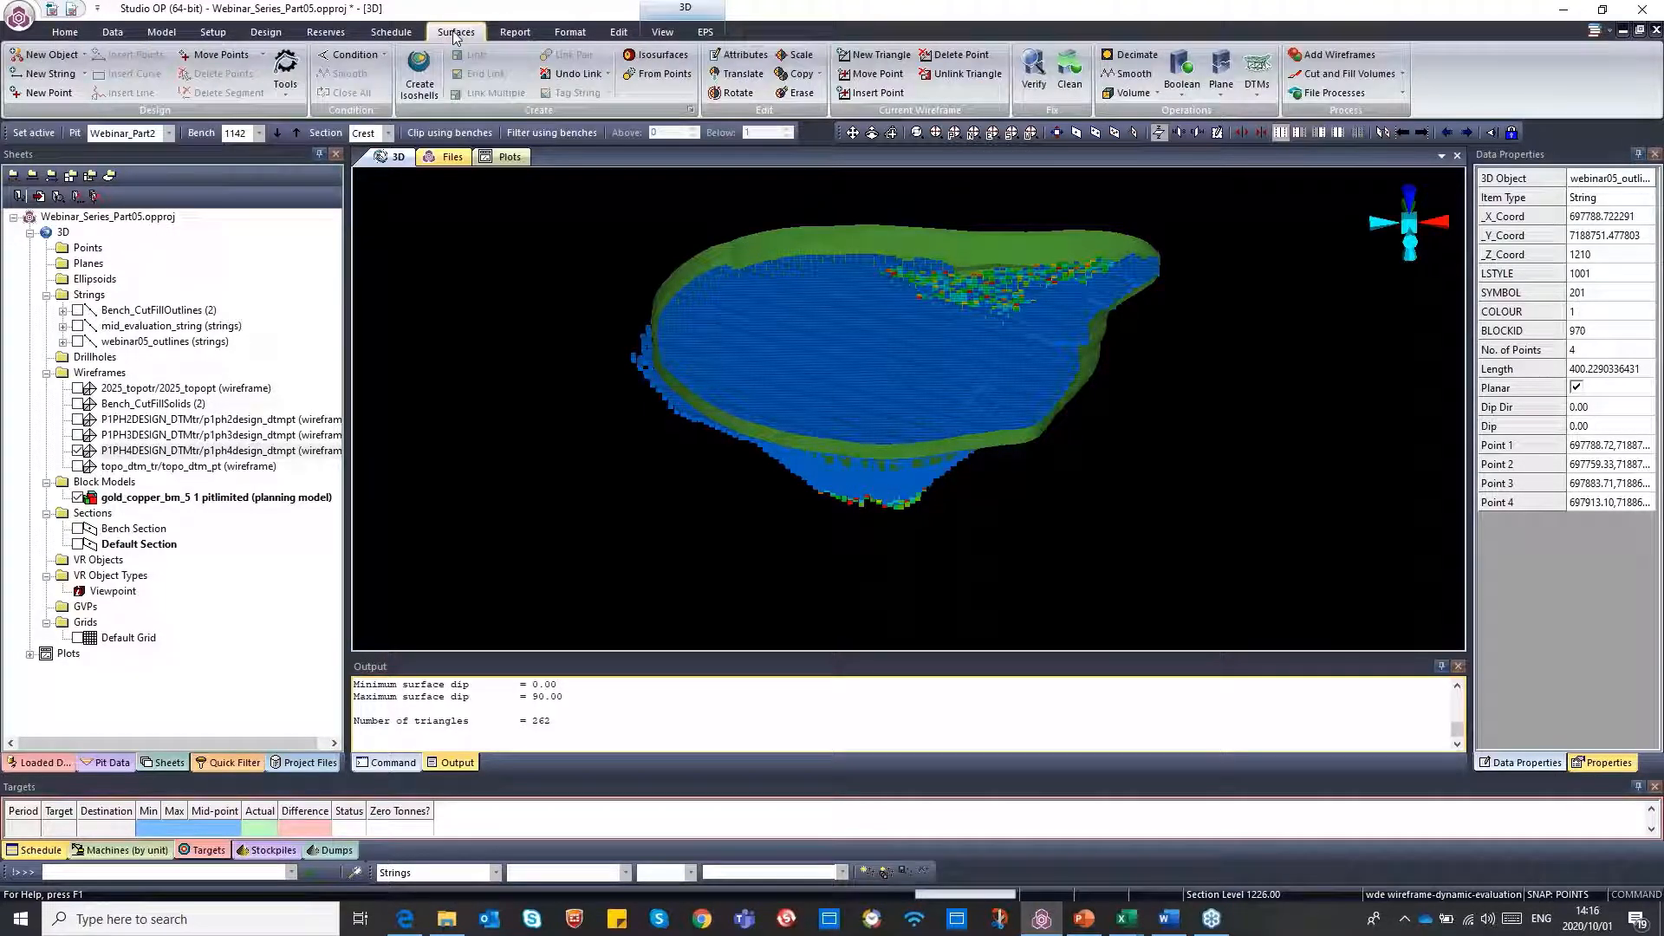
pyautogui.click(1363, 80)
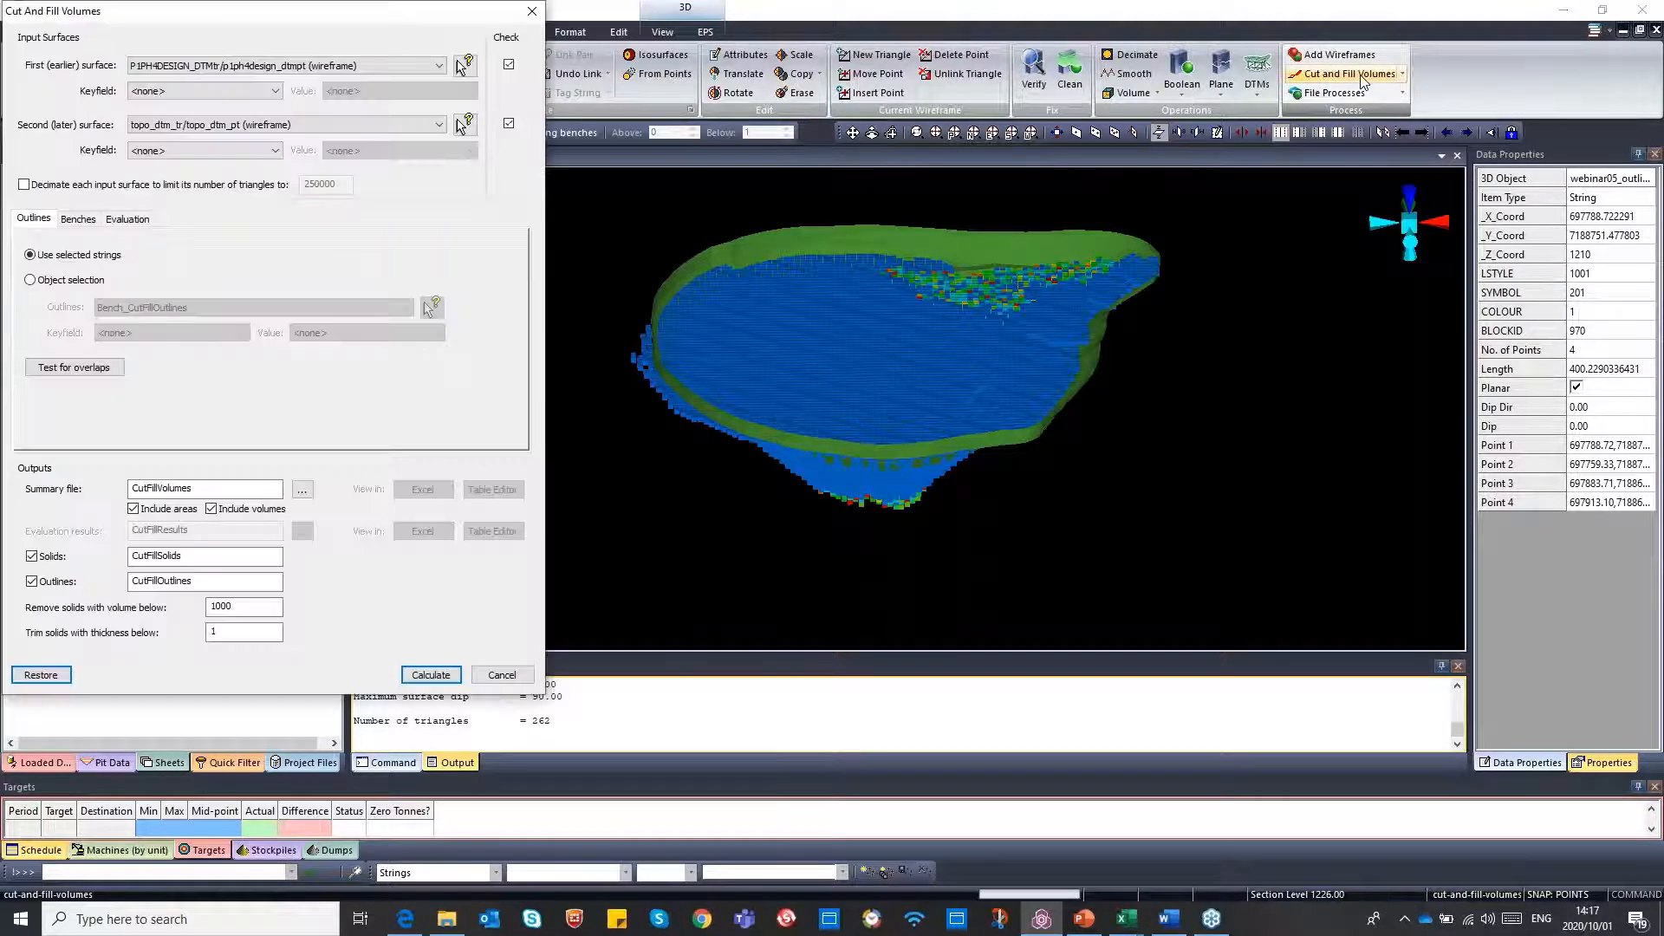
pyautogui.moveTo(383, 15); pyautogui.dragTo(720, 74)
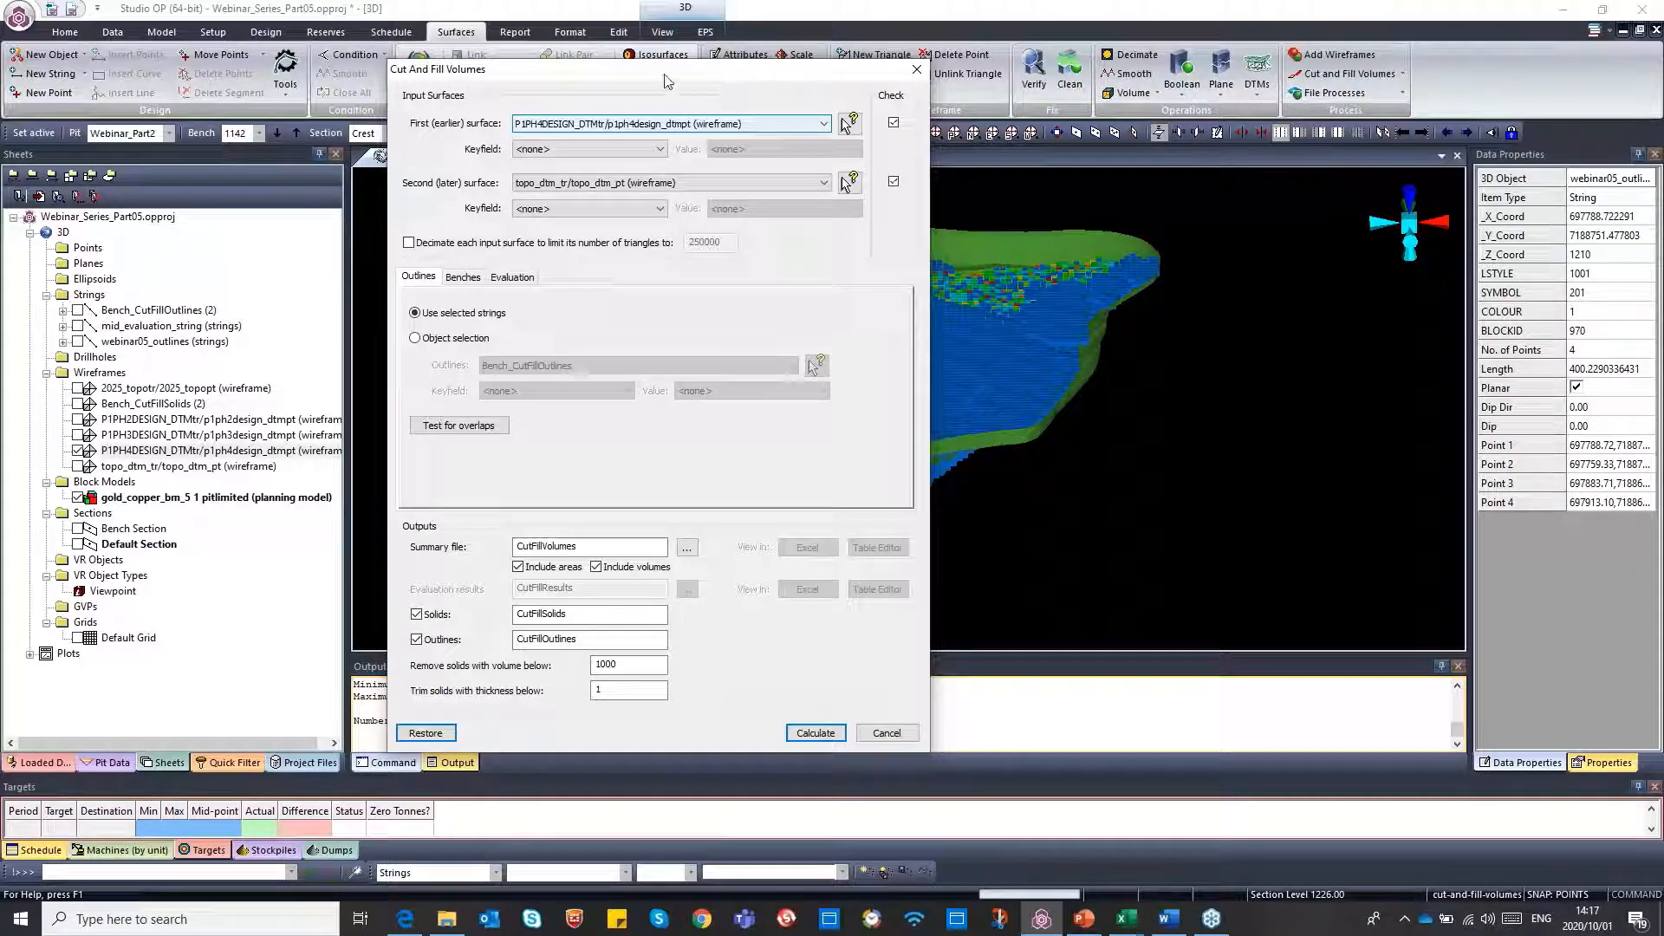
pyautogui.moveTo(667, 75); pyautogui.dragTo(728, 90)
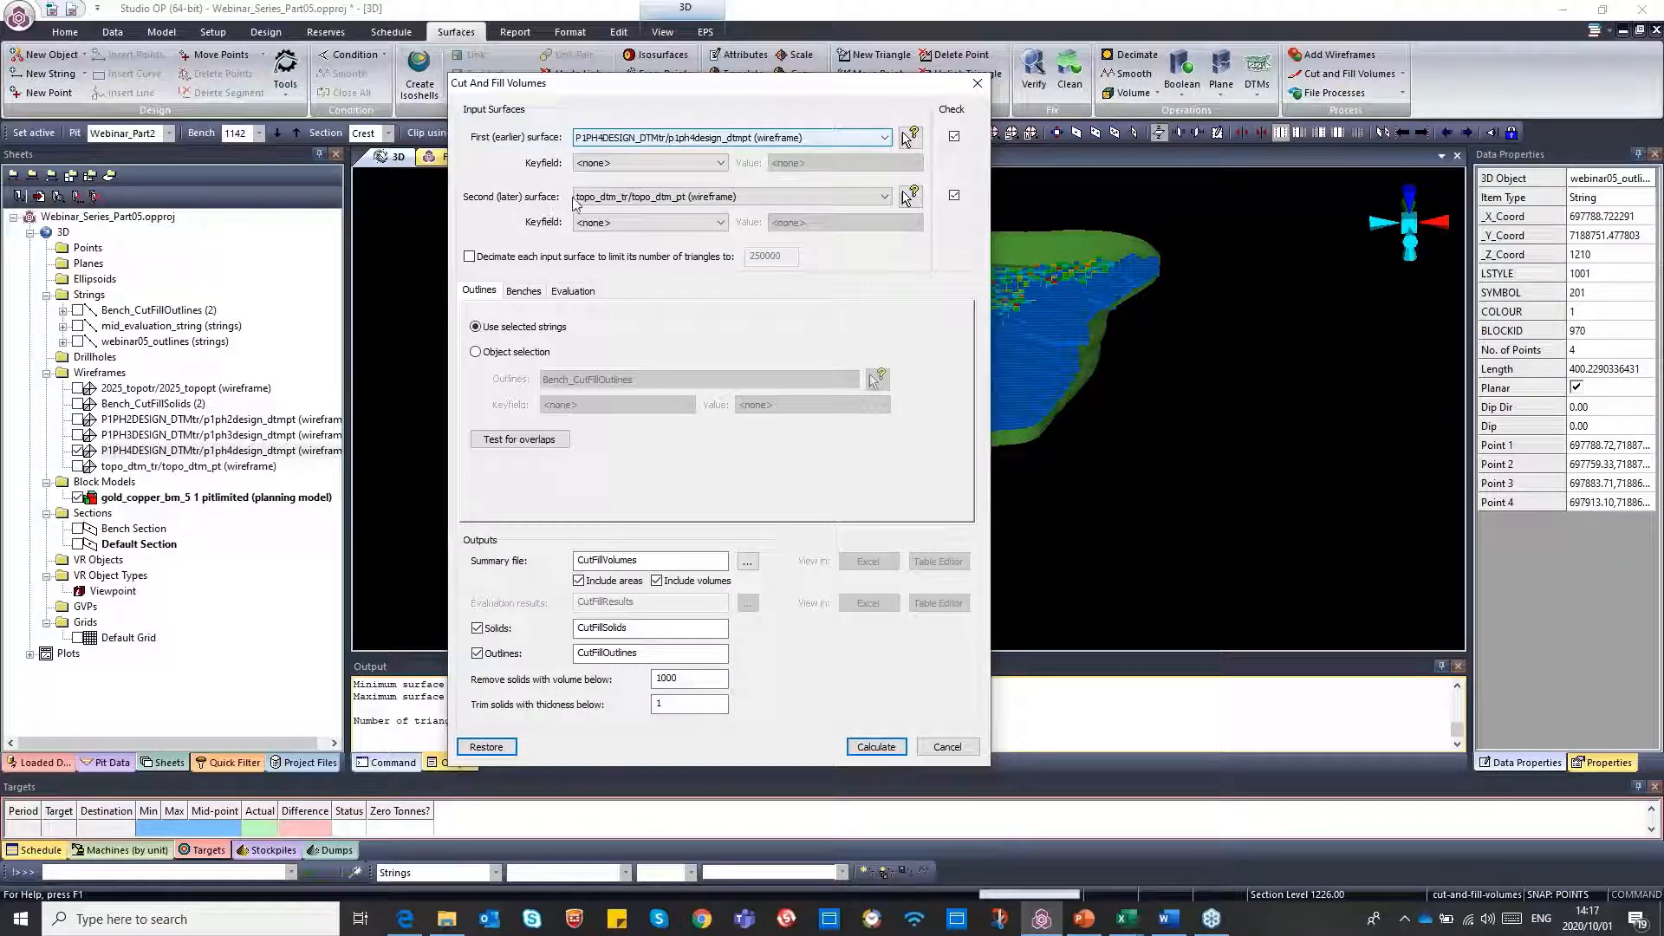
pyautogui.click(885, 139)
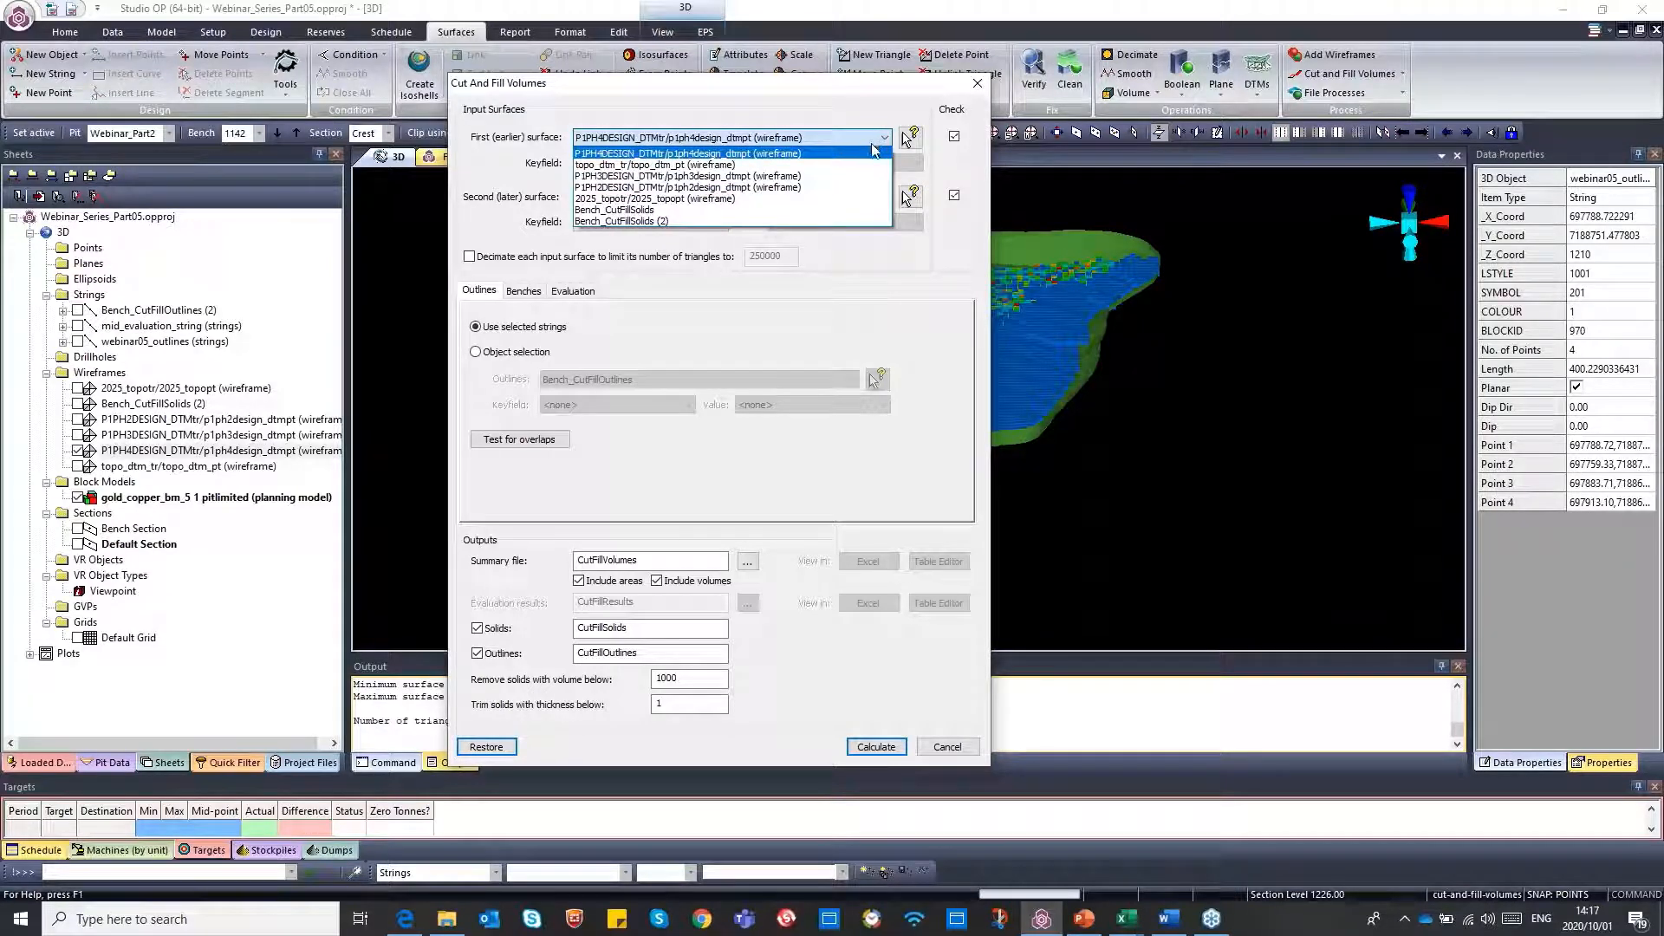
pyautogui.click(772, 165)
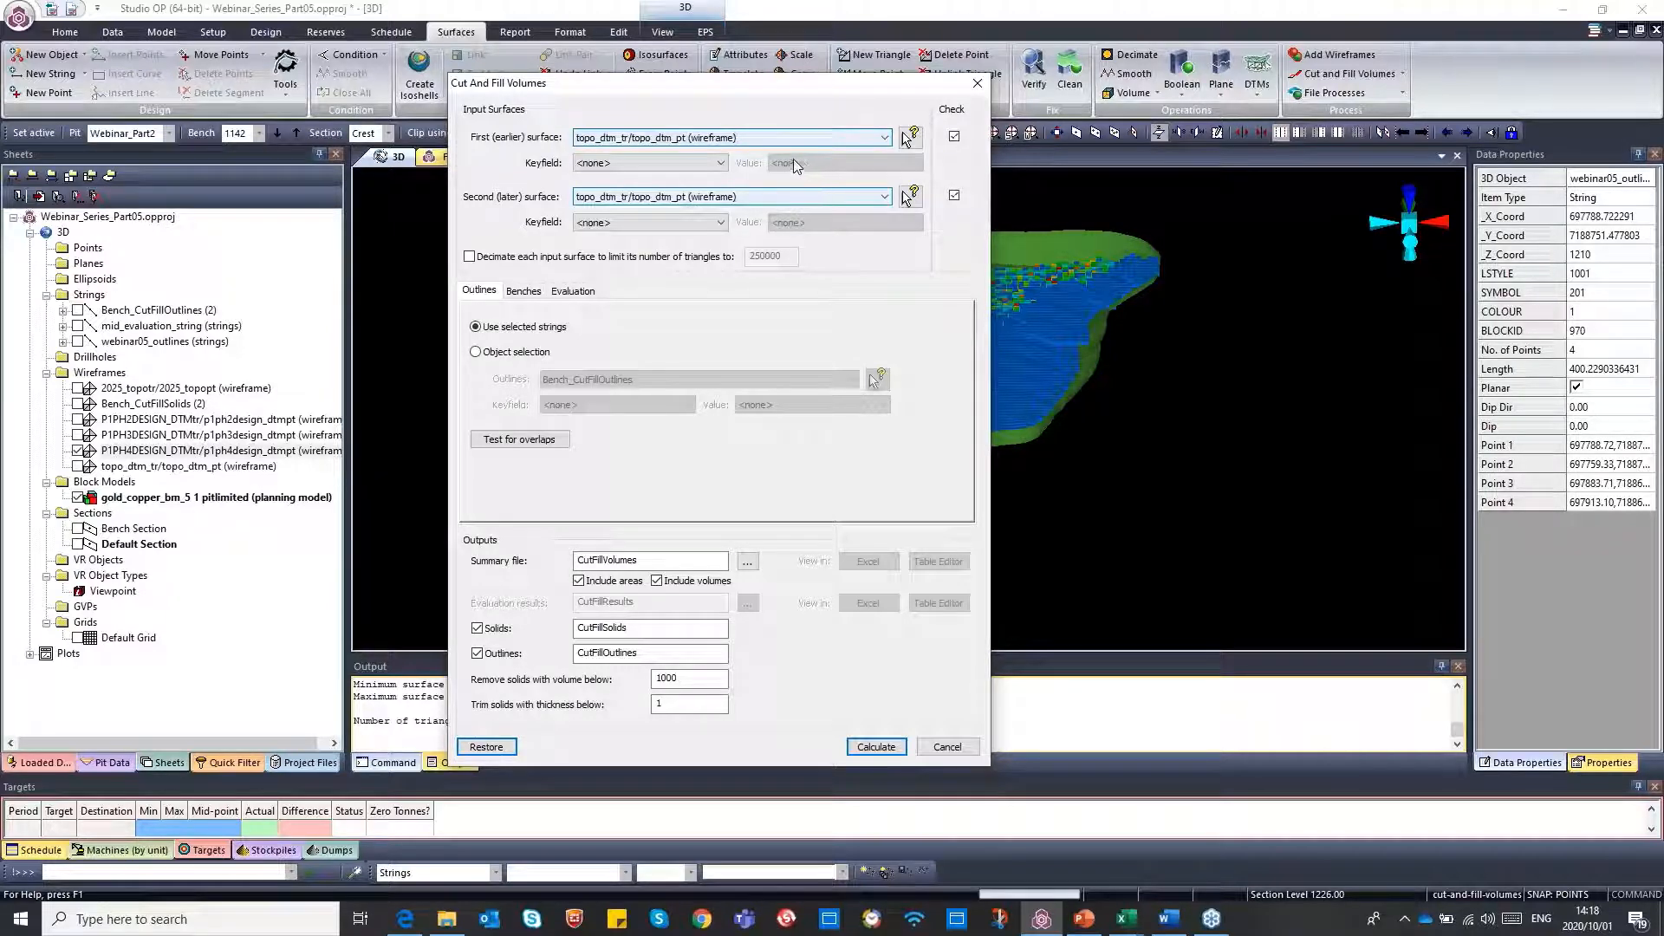
pyautogui.click(748, 198)
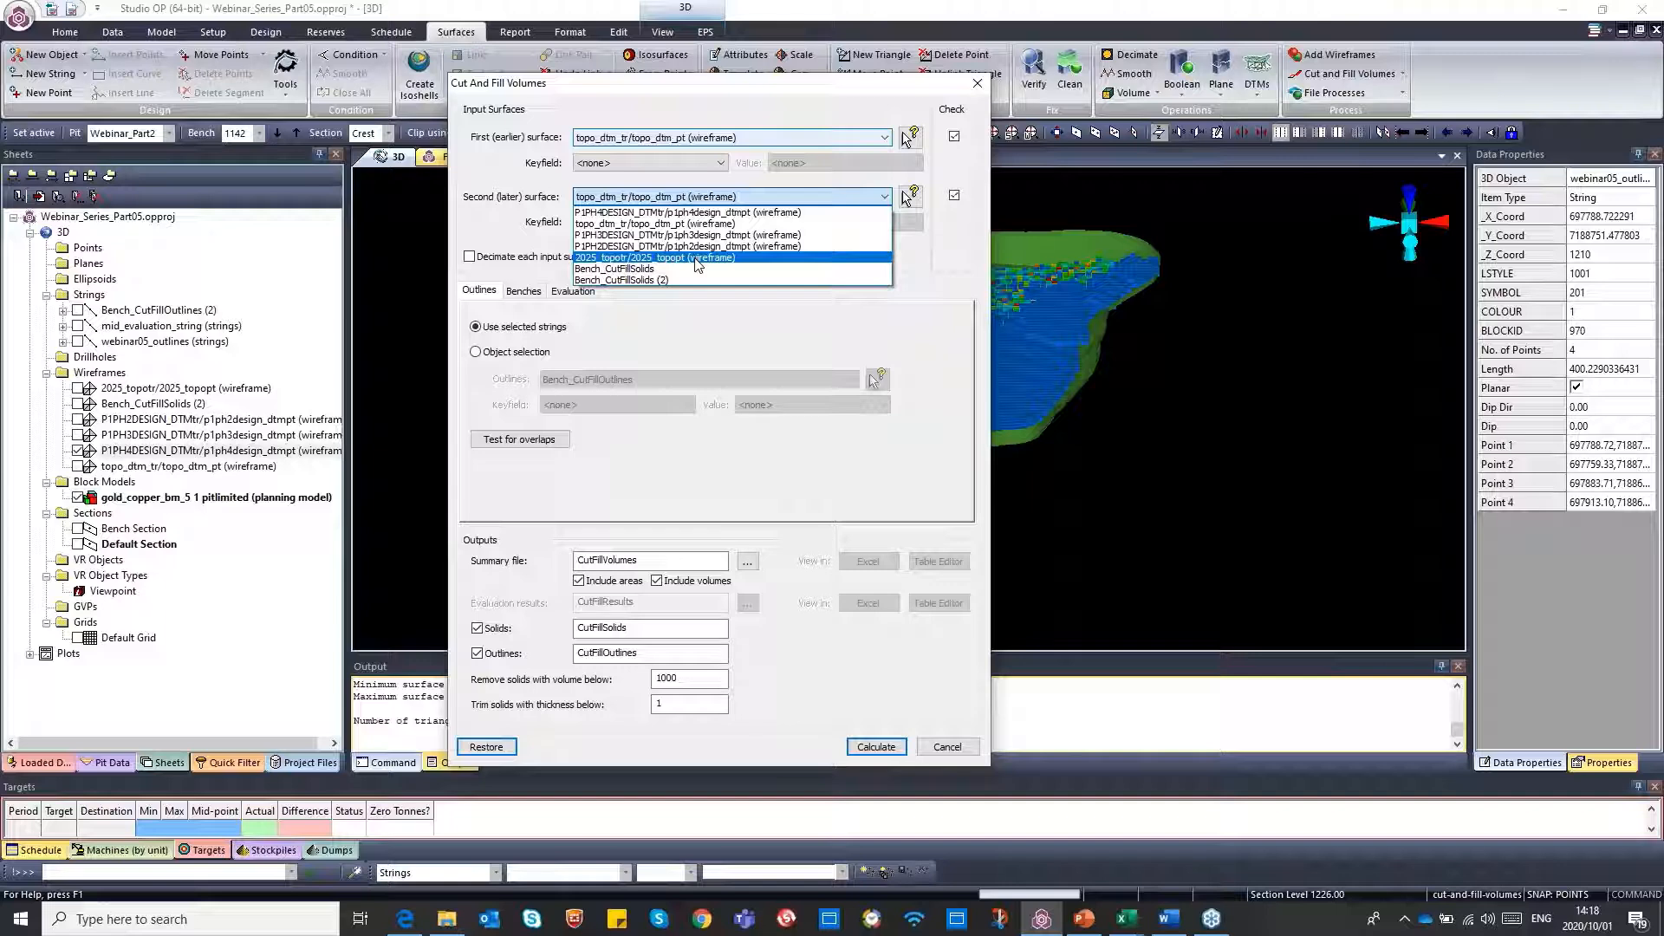
pyautogui.click(698, 258)
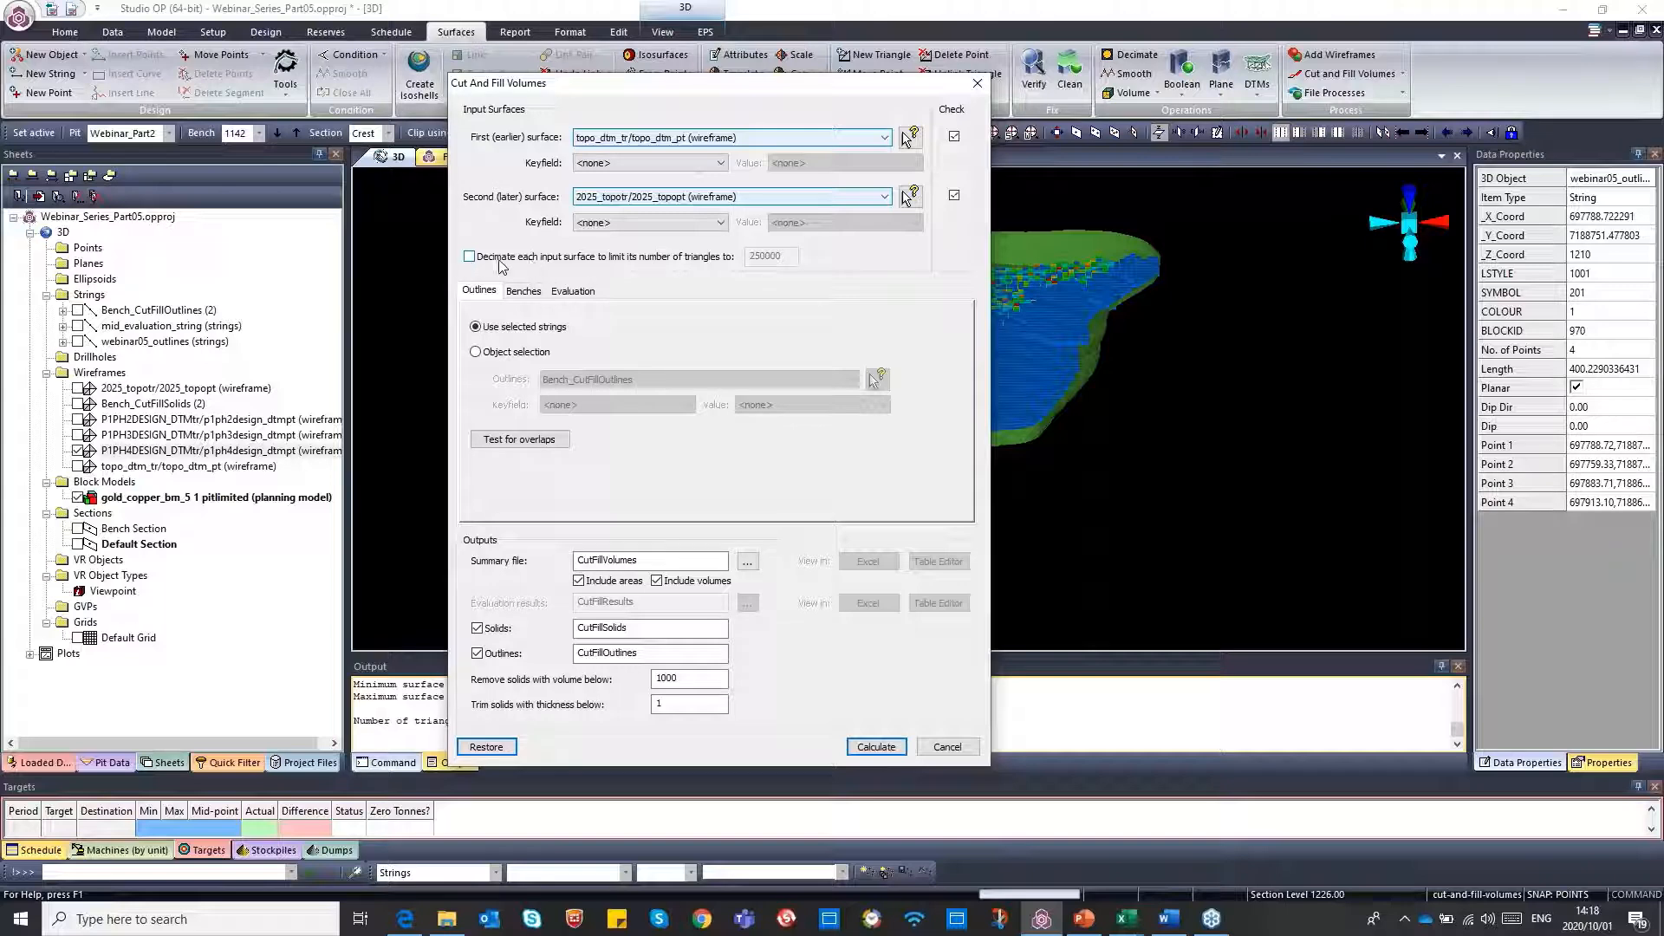
# Examine the decimation, bench, evaluation and outline options of the cut and fill calculation, keeping the selected strings as outlines
pyautogui.click(469, 257)
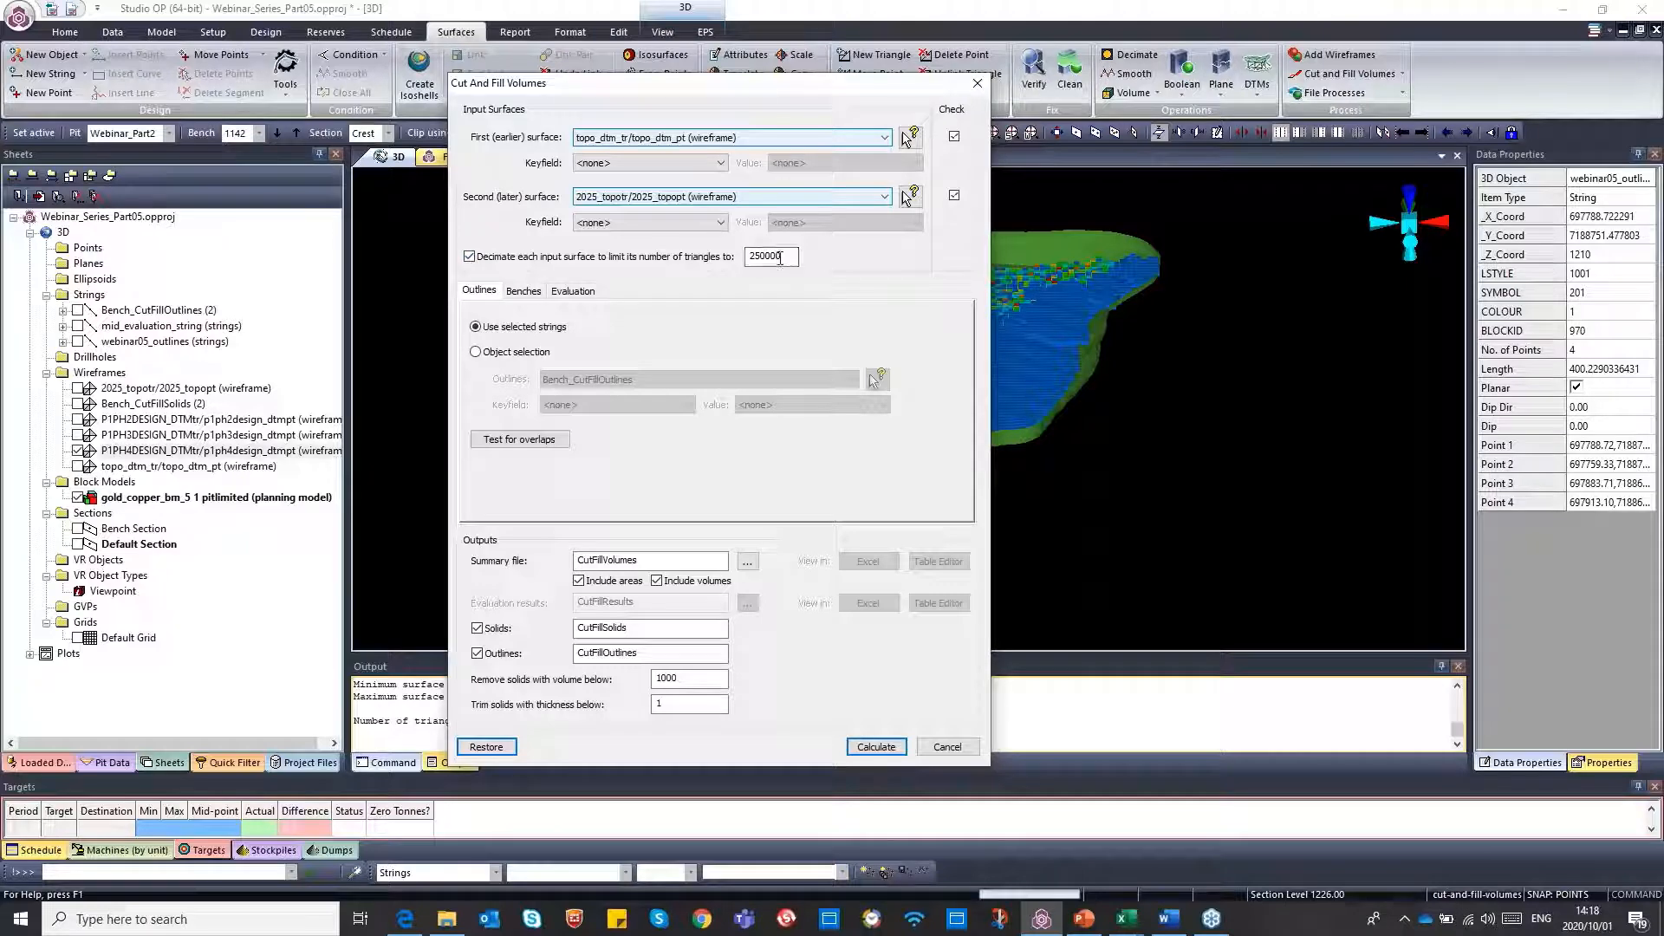
pyautogui.click(470, 257)
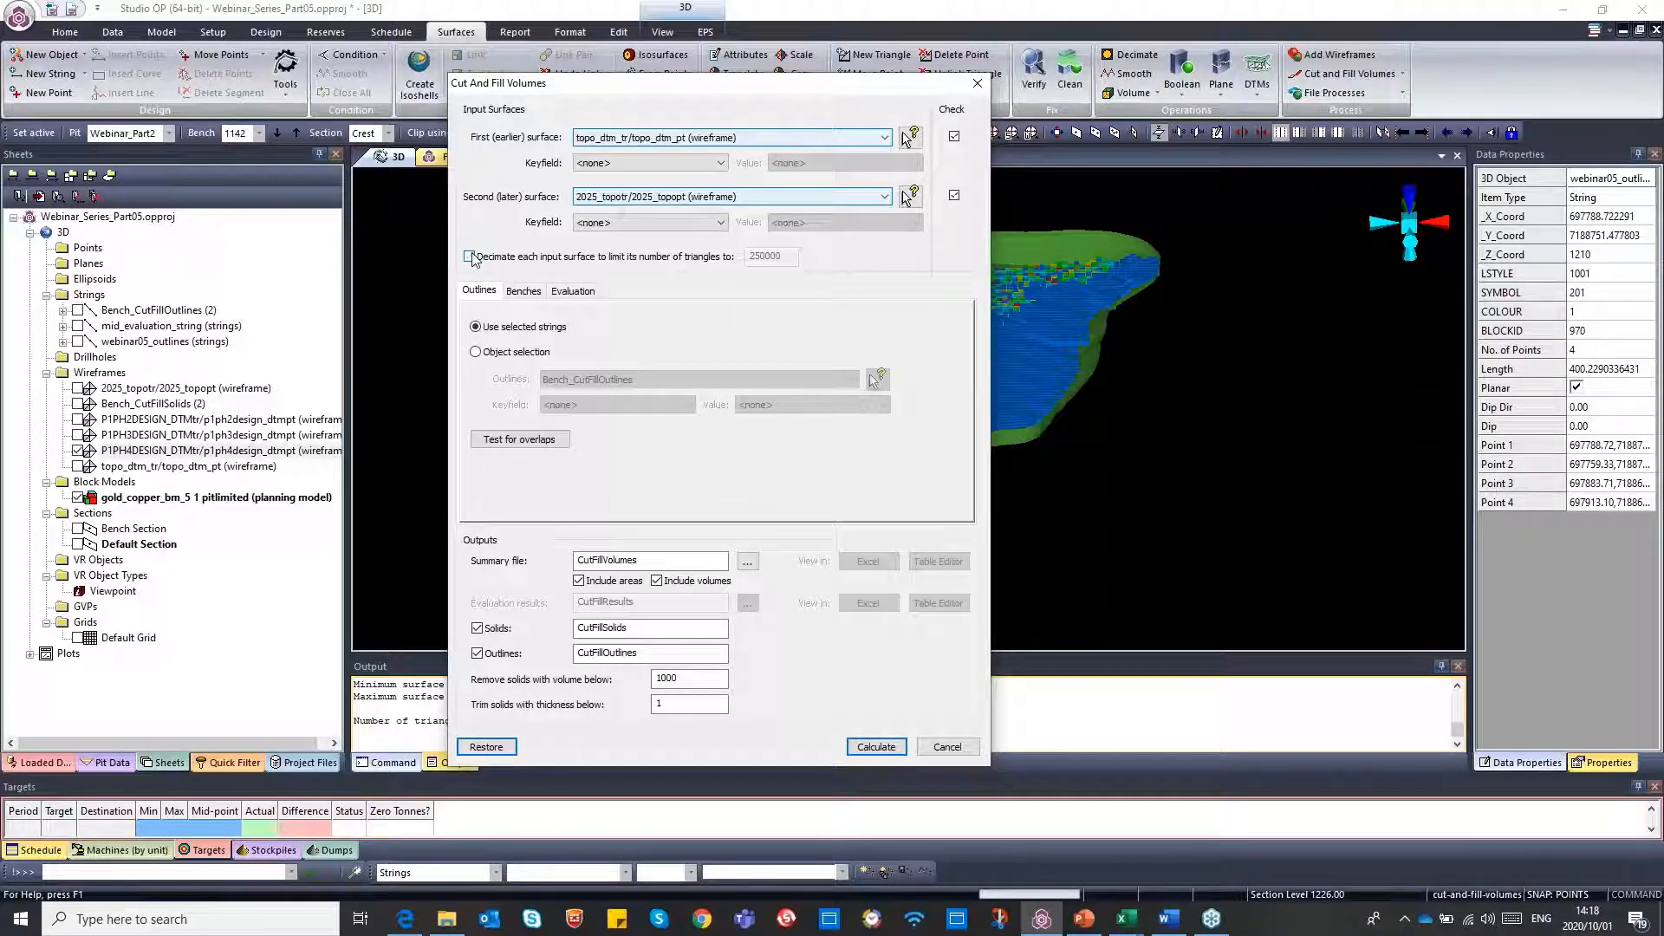
pyautogui.click(523, 292)
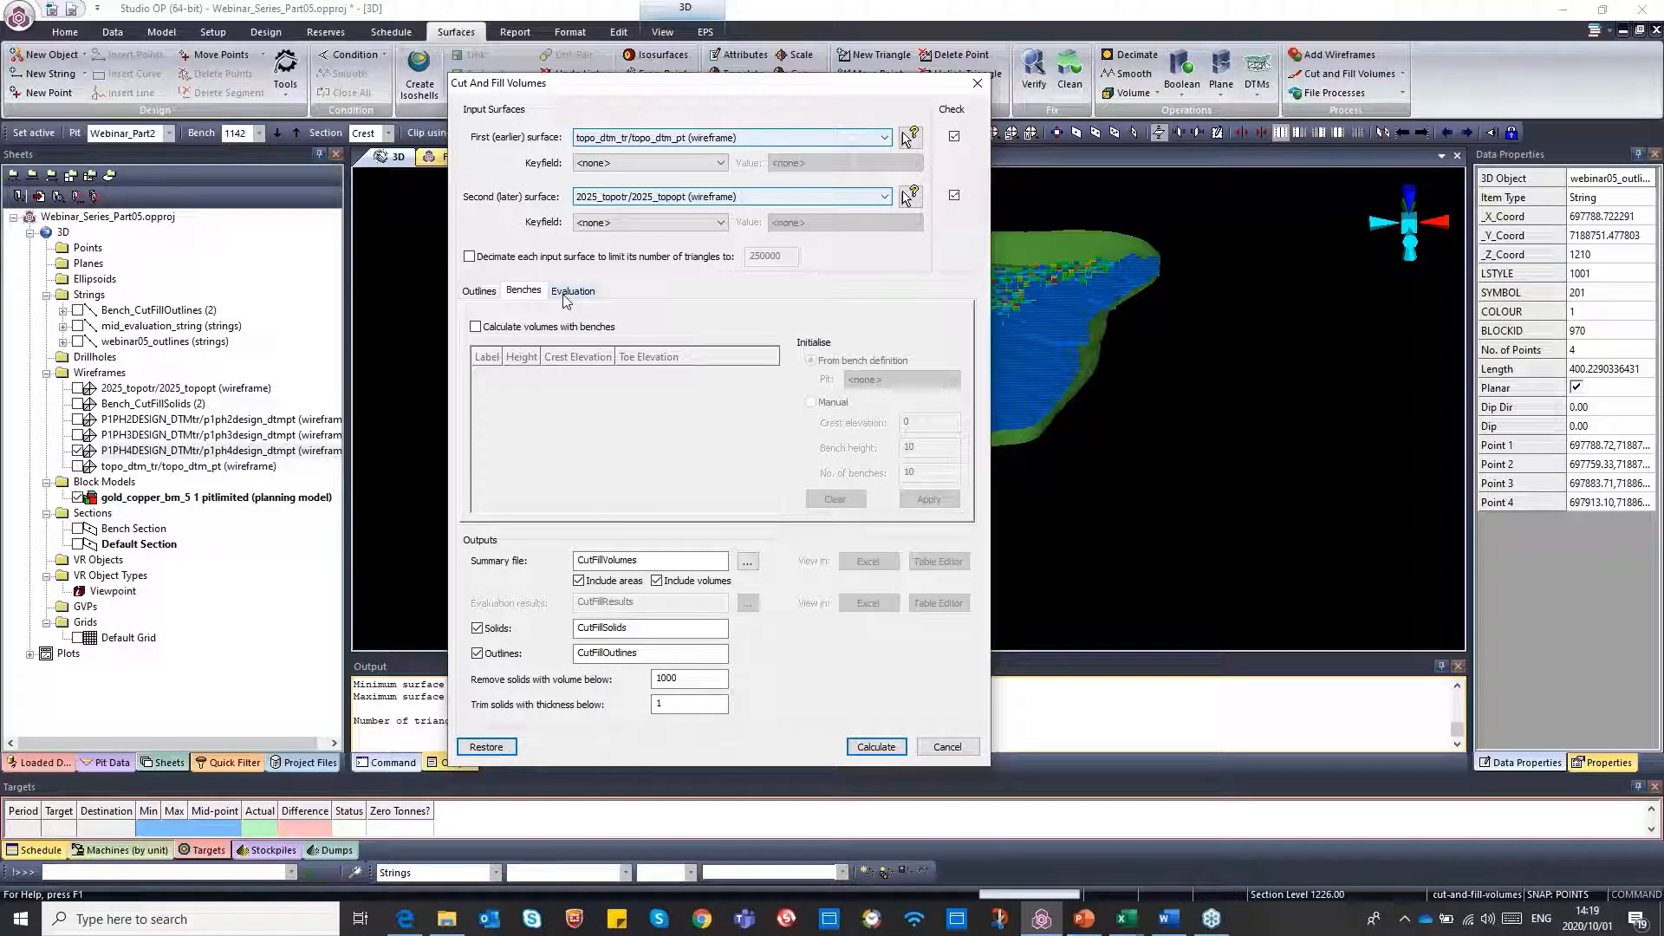
pyautogui.click(573, 292)
pyautogui.click(525, 292)
pyautogui.click(612, 628)
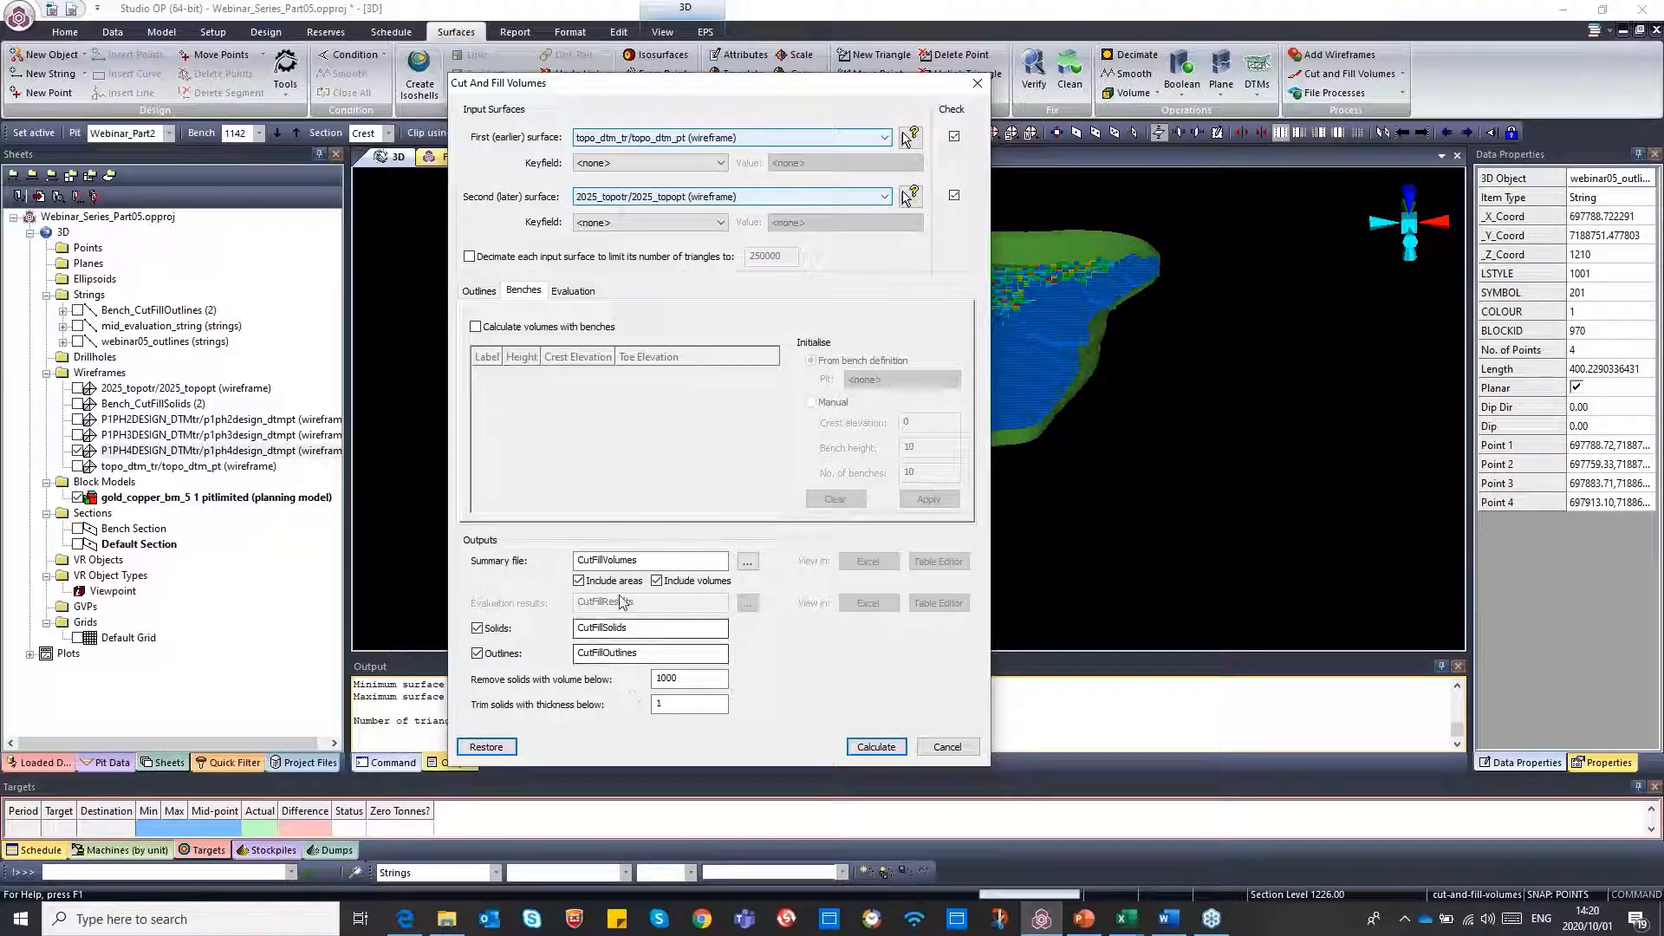
pyautogui.click(482, 293)
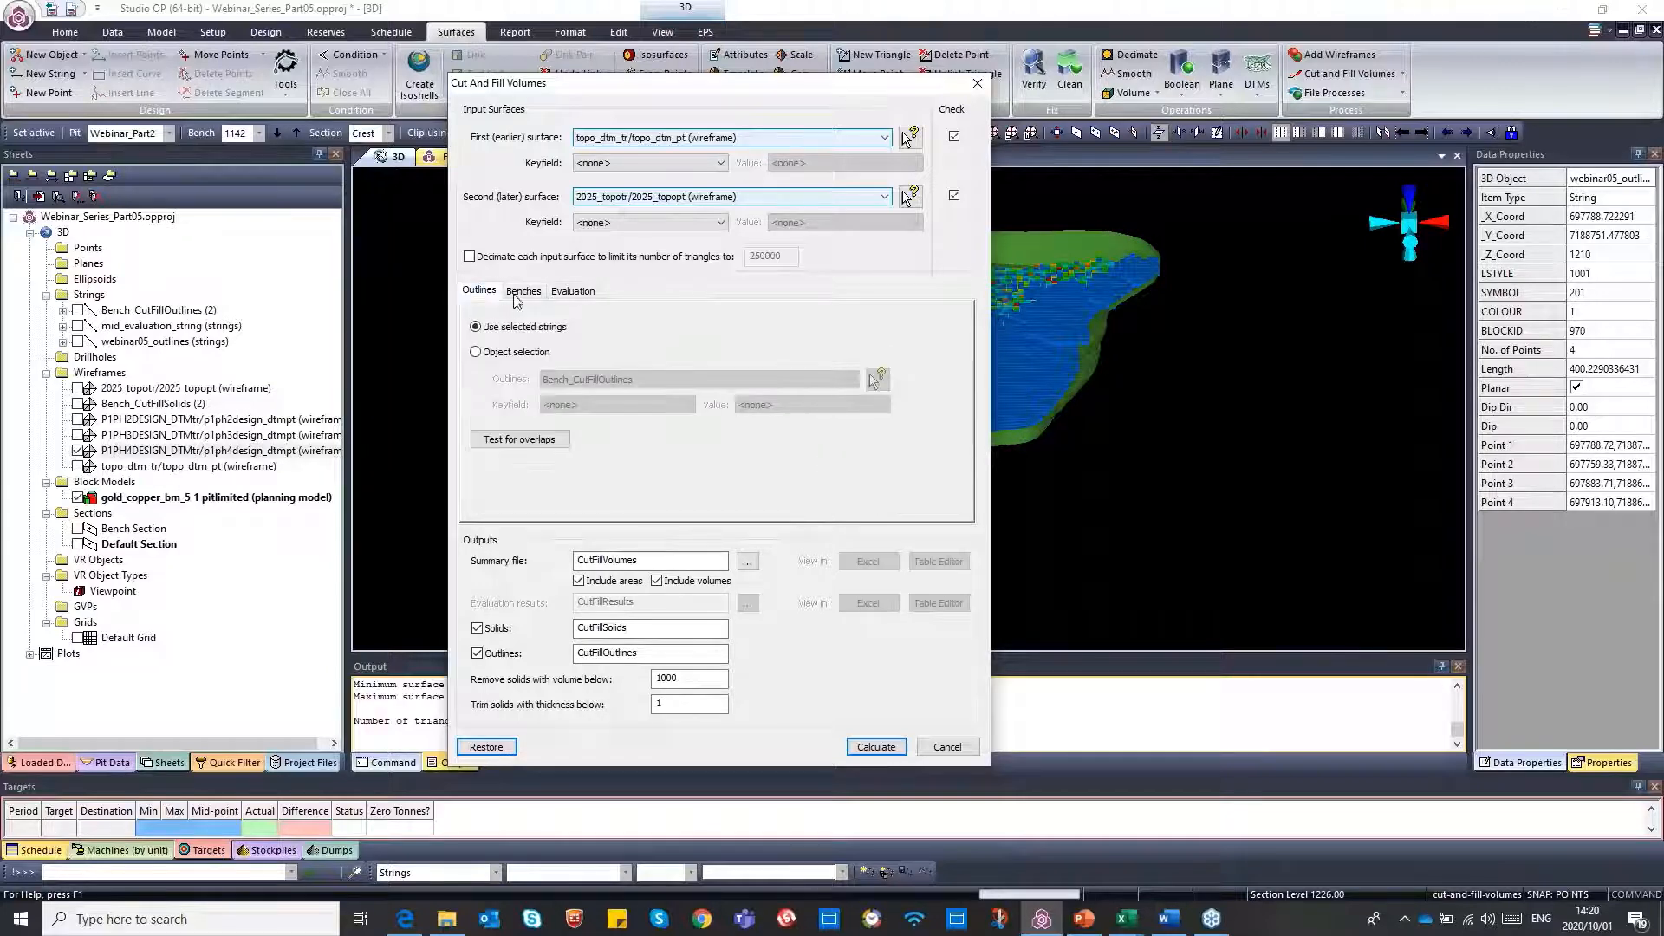
pyautogui.click(497, 350)
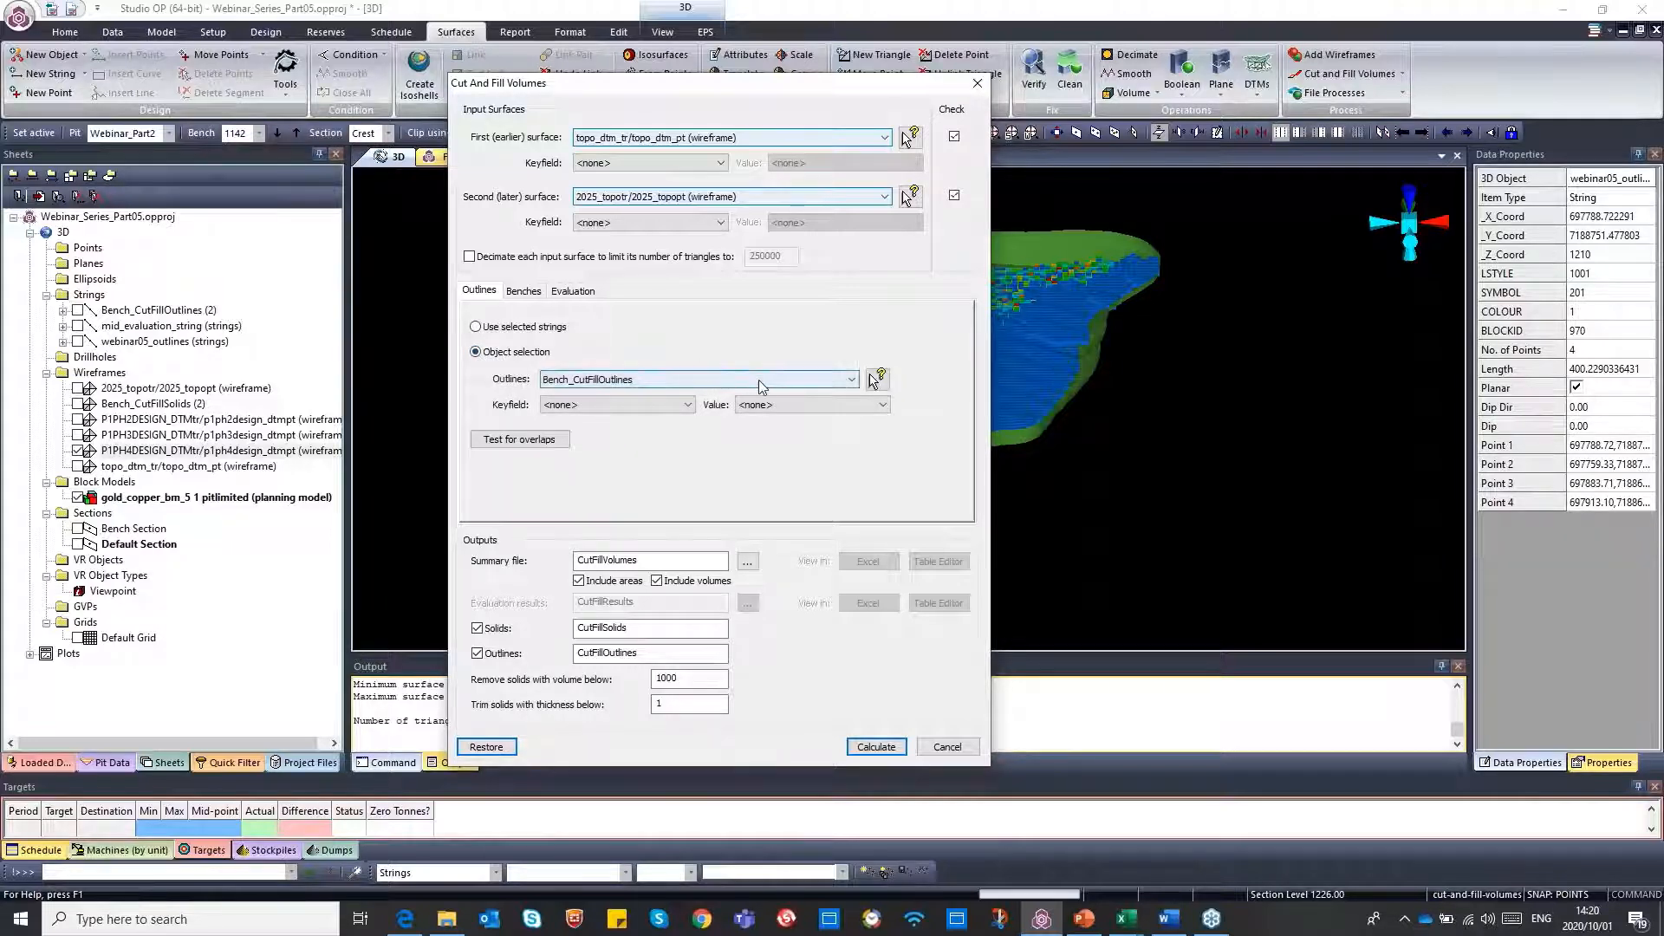
pyautogui.click(696, 383)
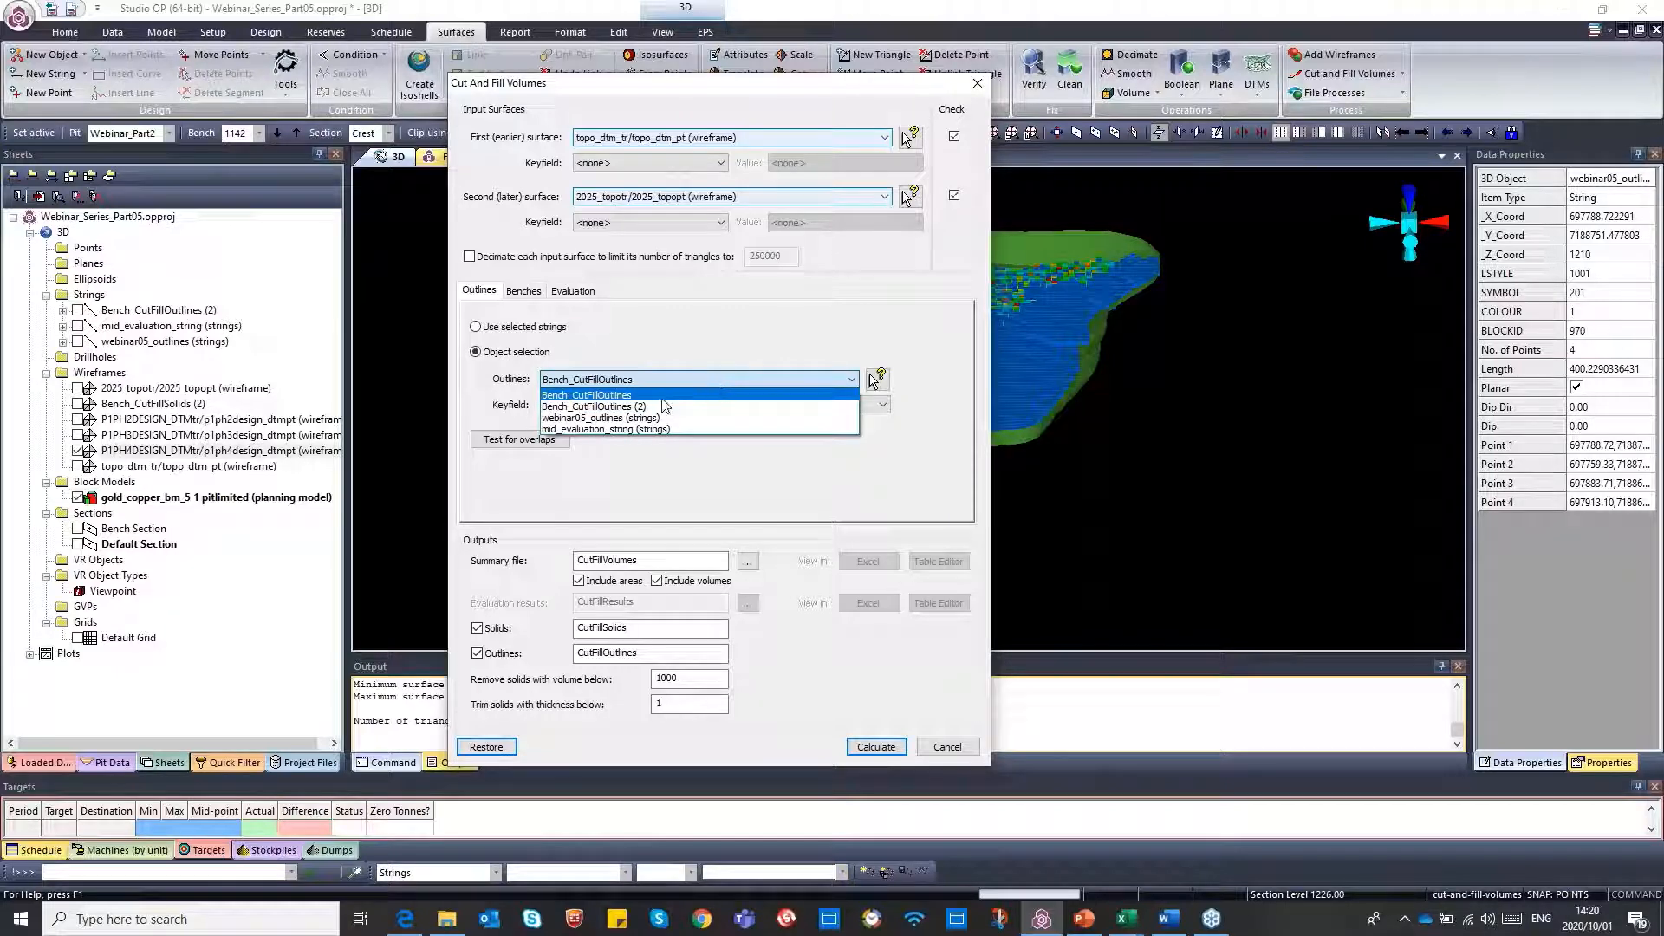
pyautogui.click(676, 395)
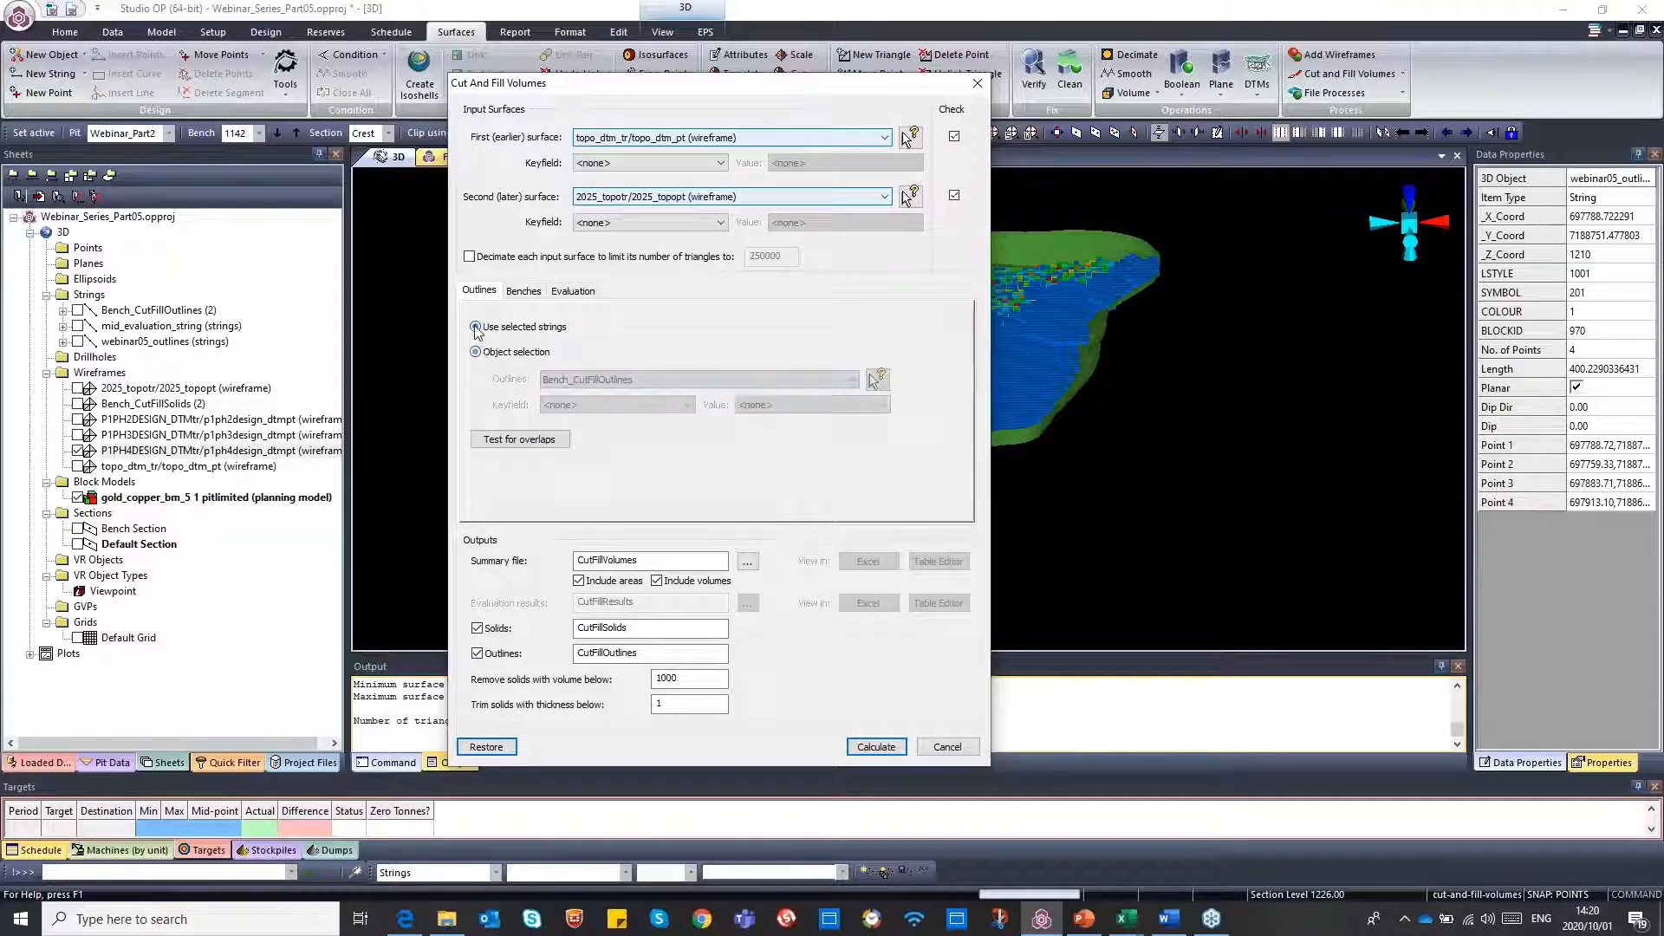
# Enable calculating volumes with benches and choose the Webinar_Part2 pit as the bench definition
pyautogui.click(523, 292)
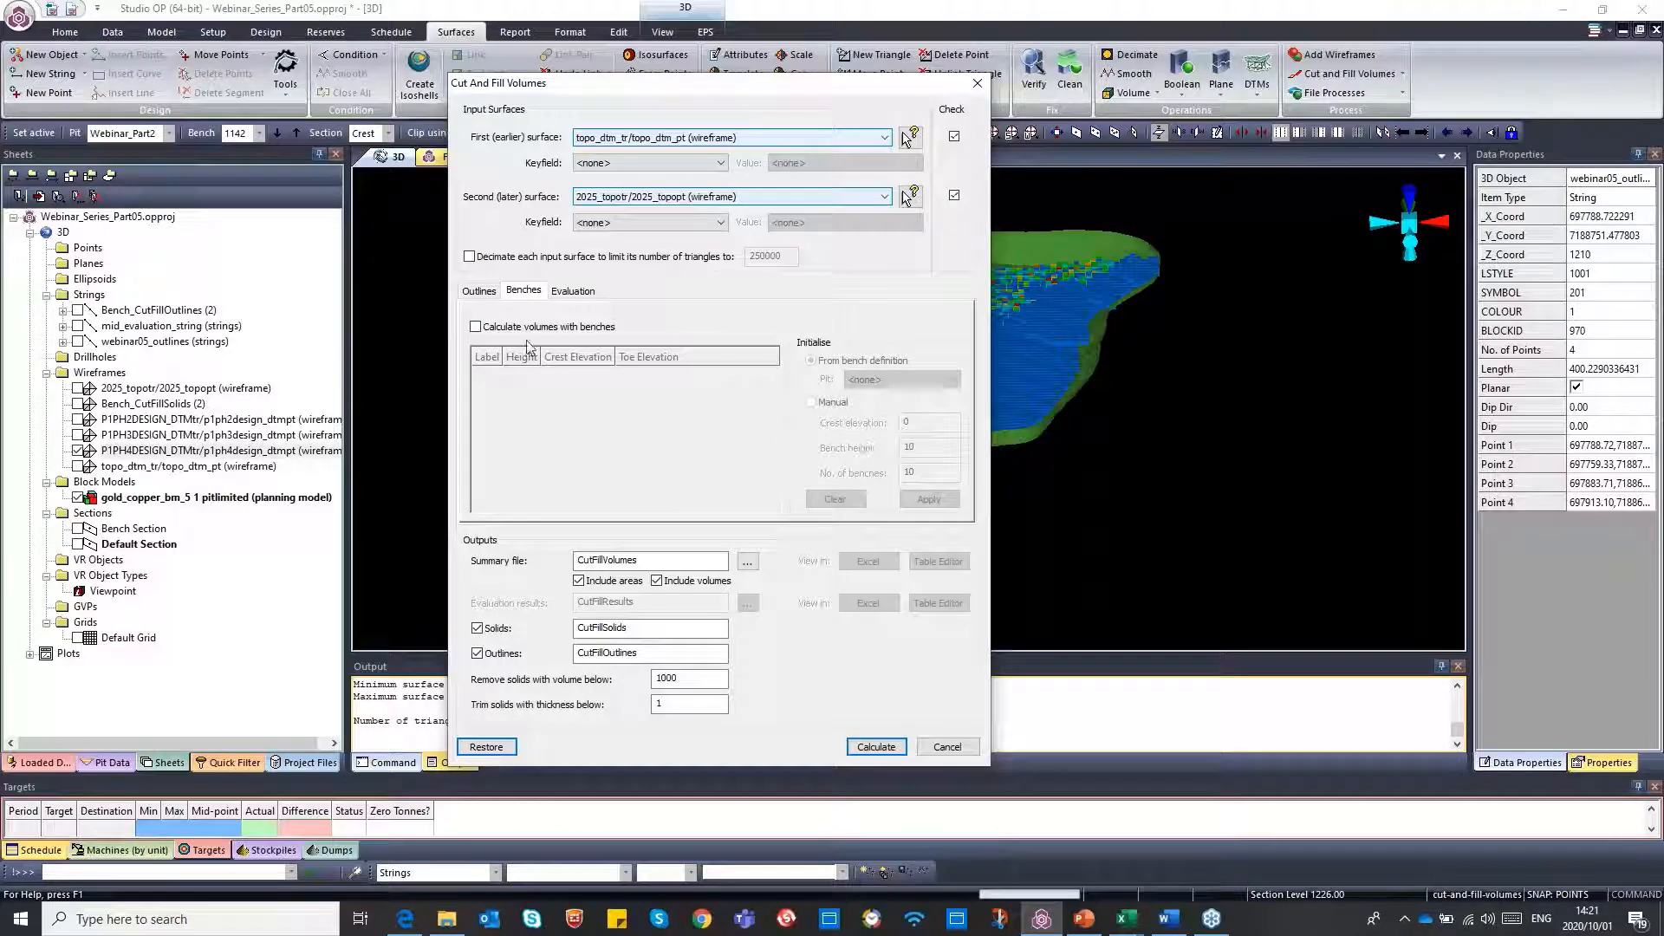
pyautogui.click(476, 327)
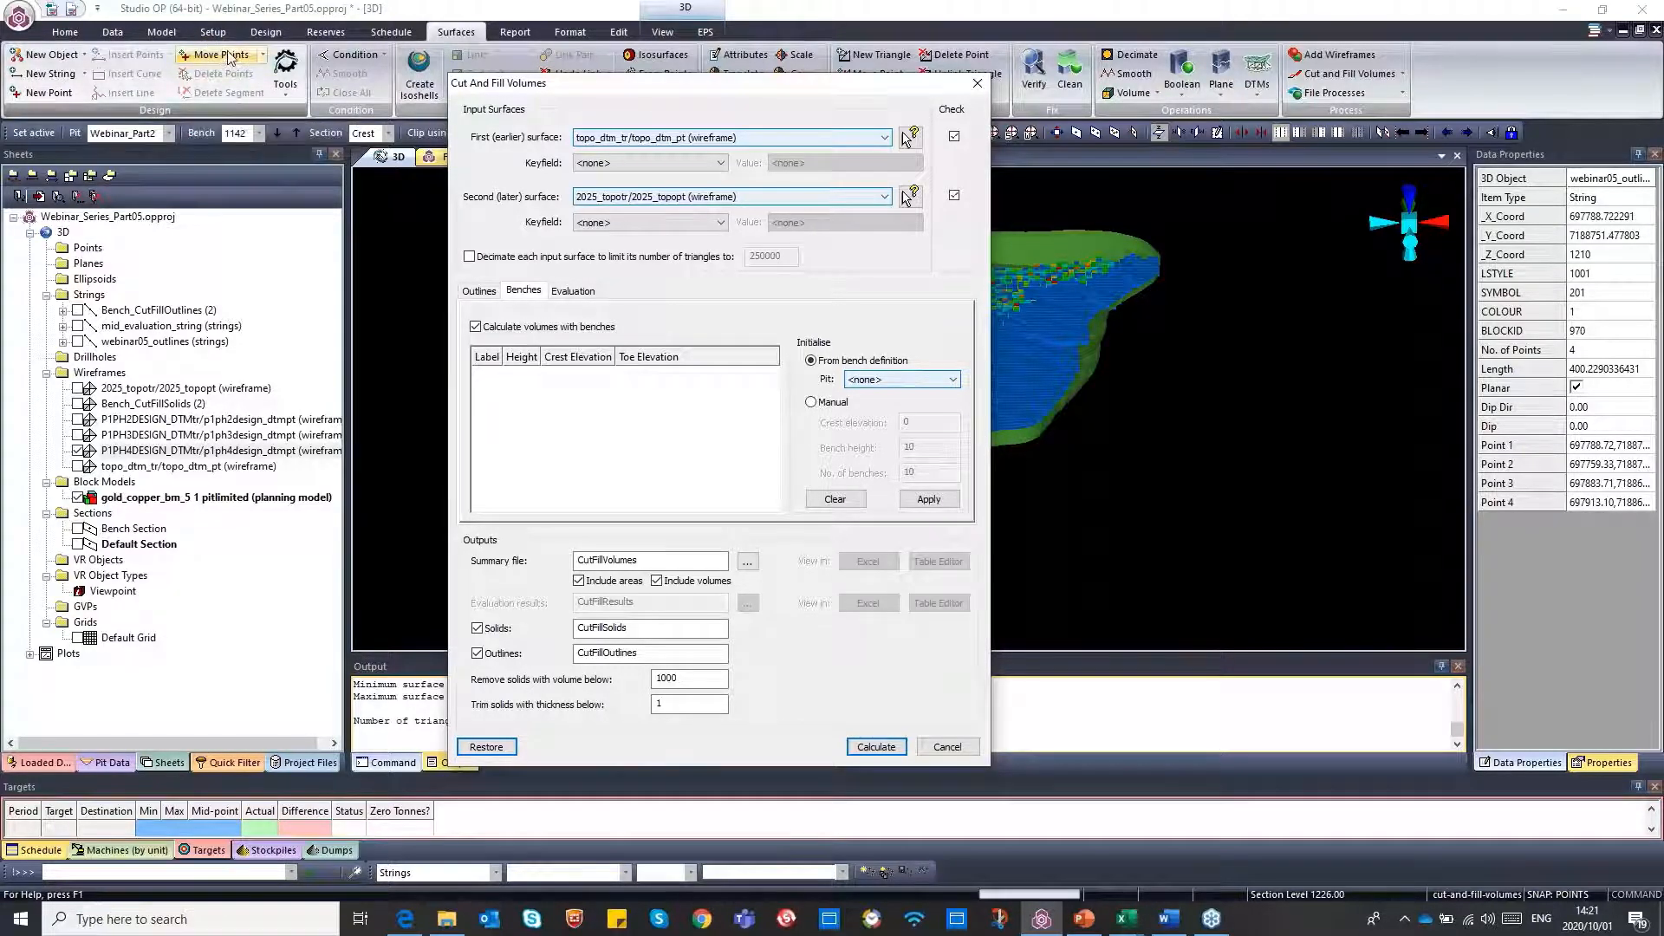
pyautogui.click(926, 384)
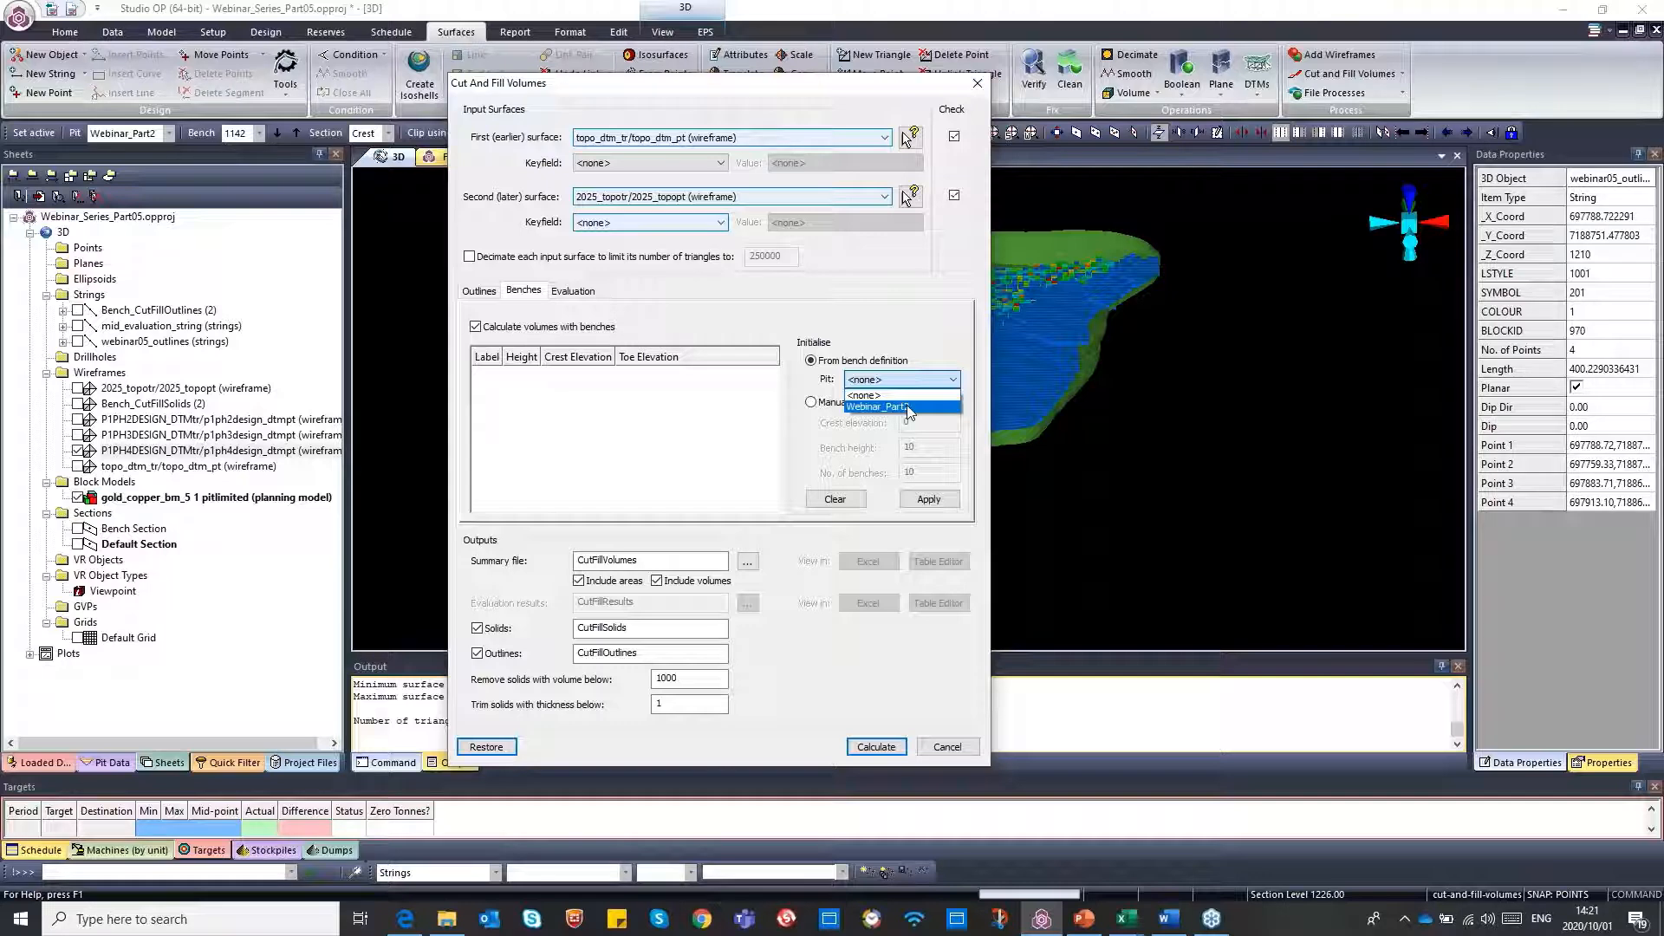
pyautogui.click(907, 408)
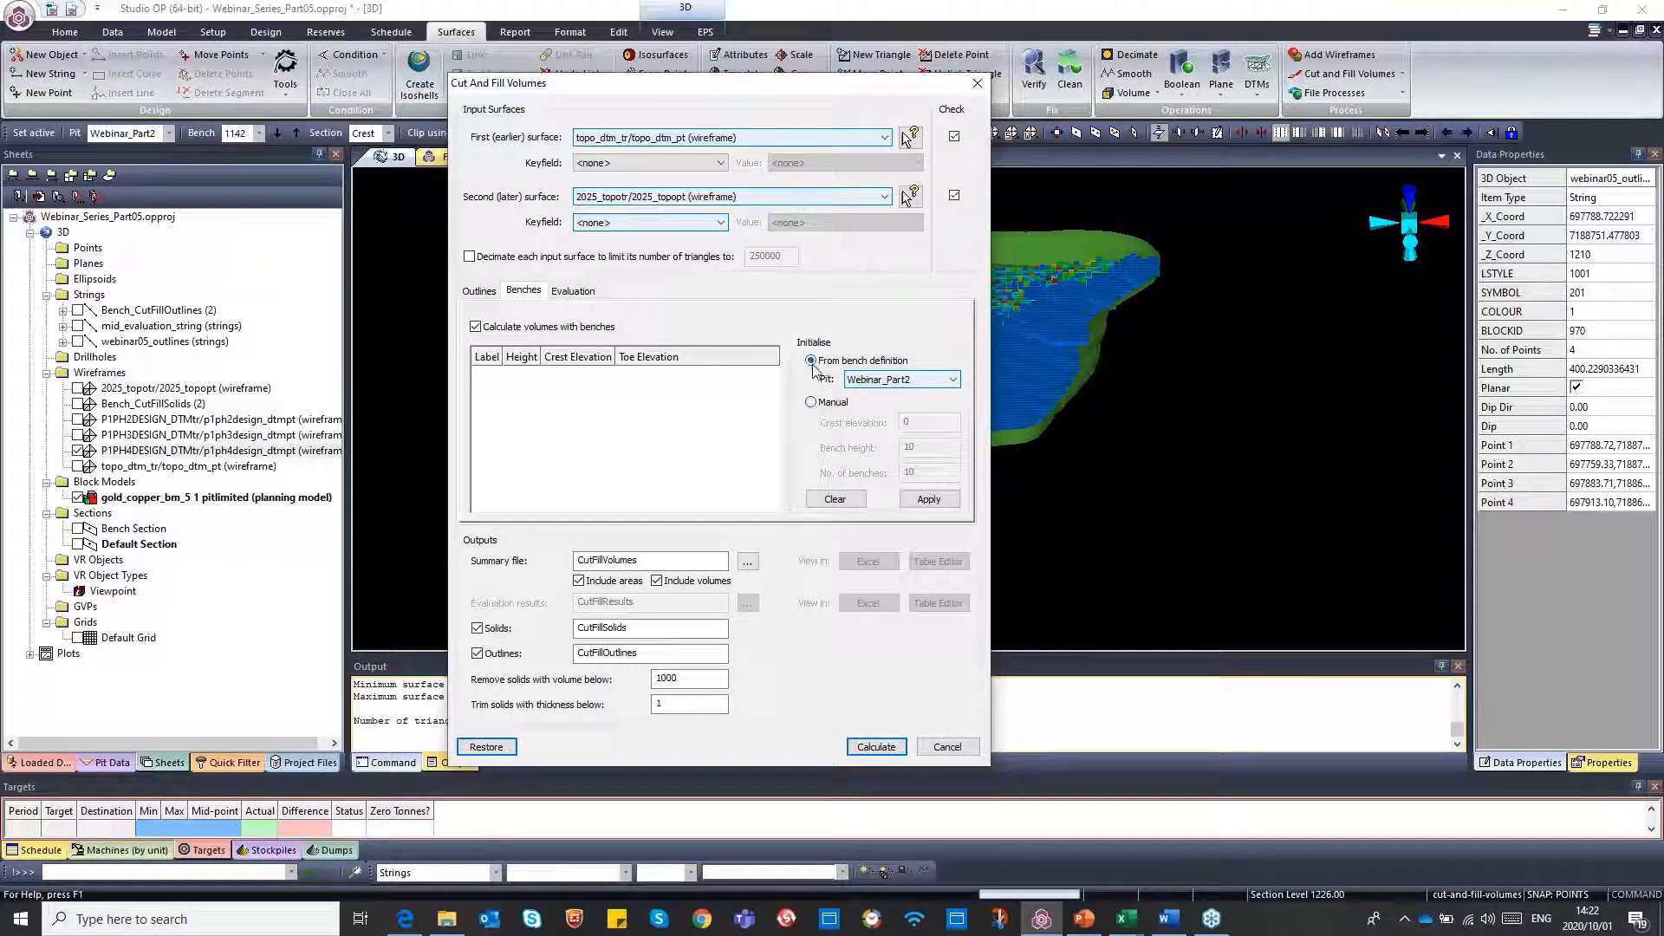
# Try a manual bench list with crest elevation 1362, bench height 10 and 10 benches, and clear it
pyautogui.click(811, 406)
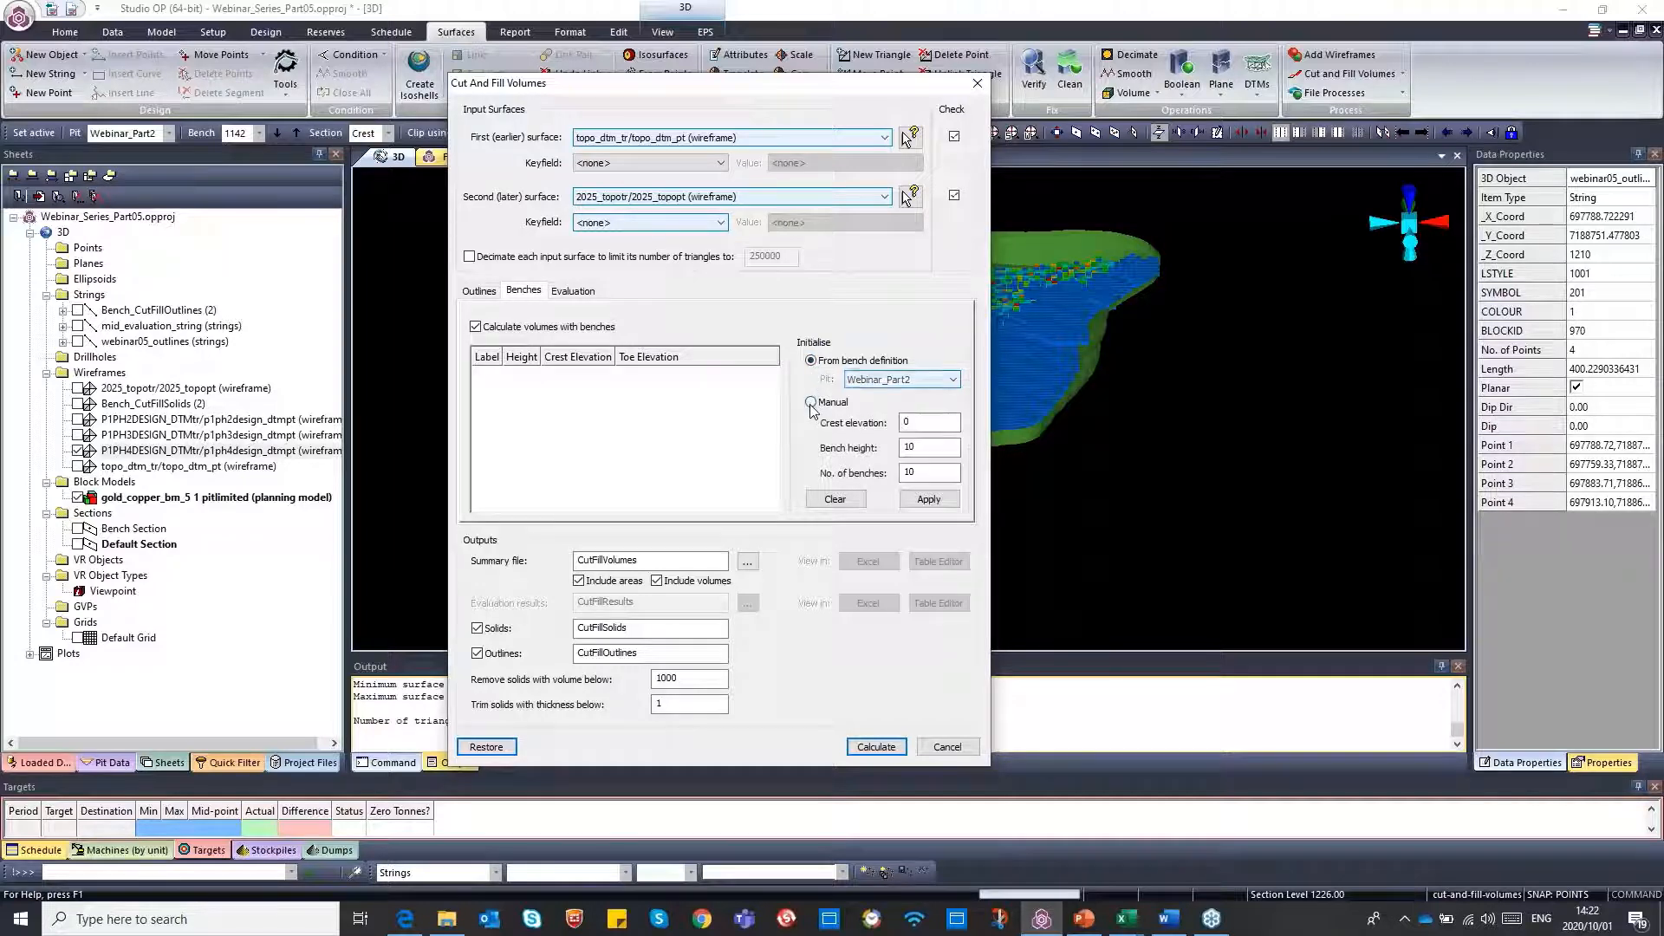
pyautogui.click(914, 422)
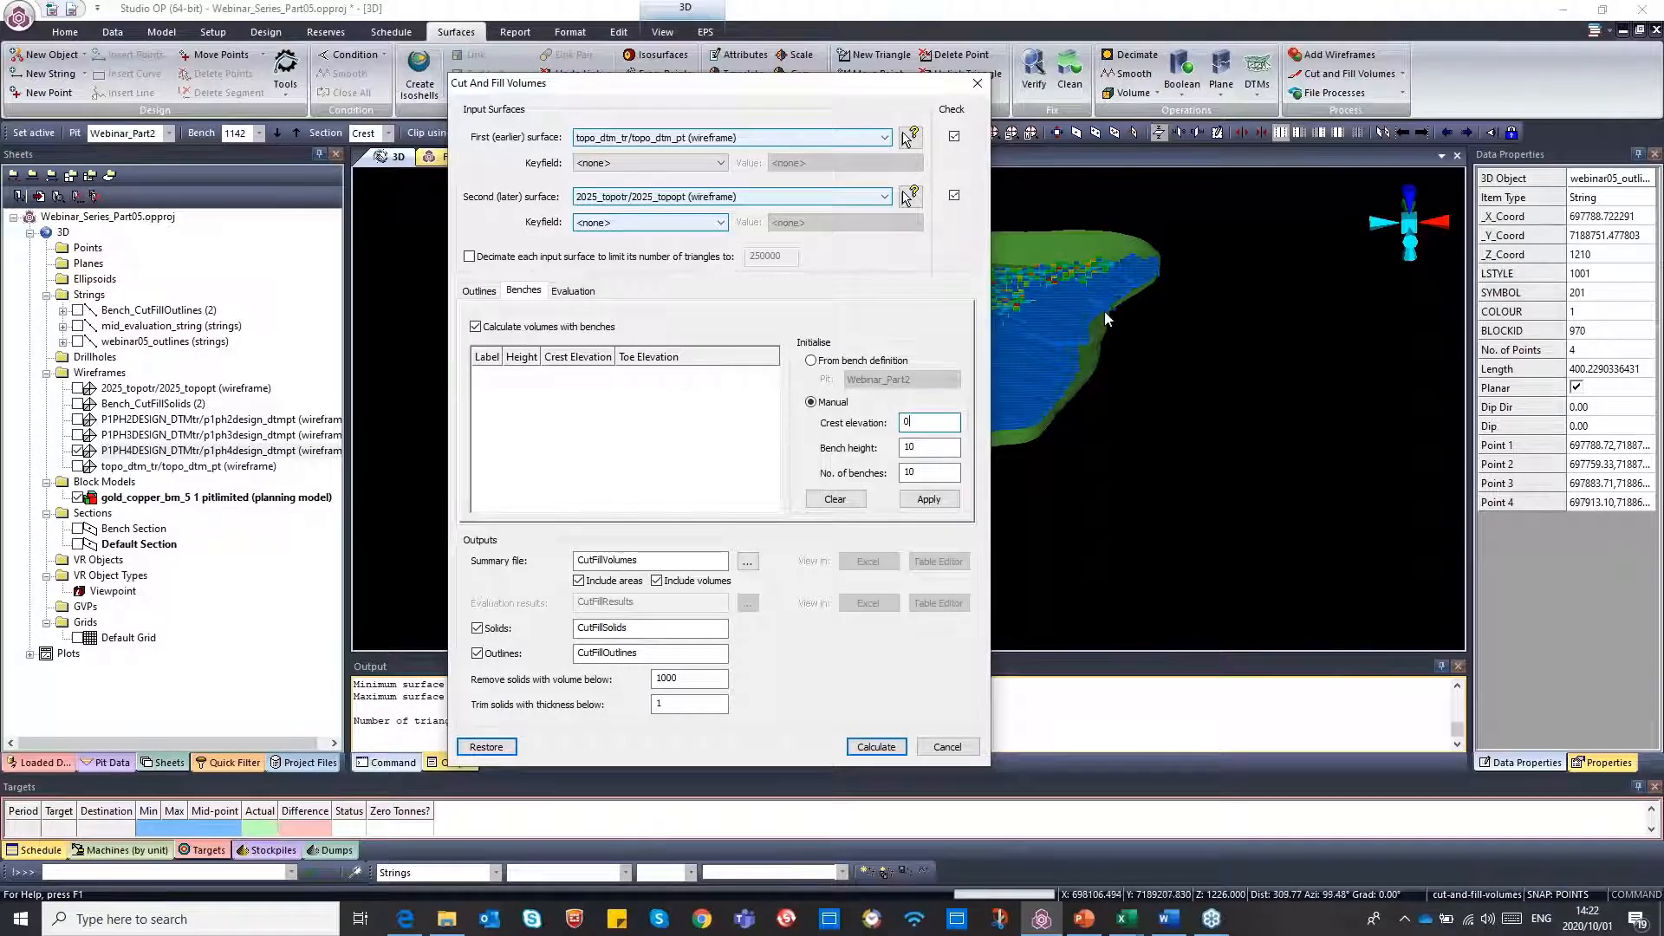
pyautogui.click(909, 423)
pyautogui.press('BackSpace')
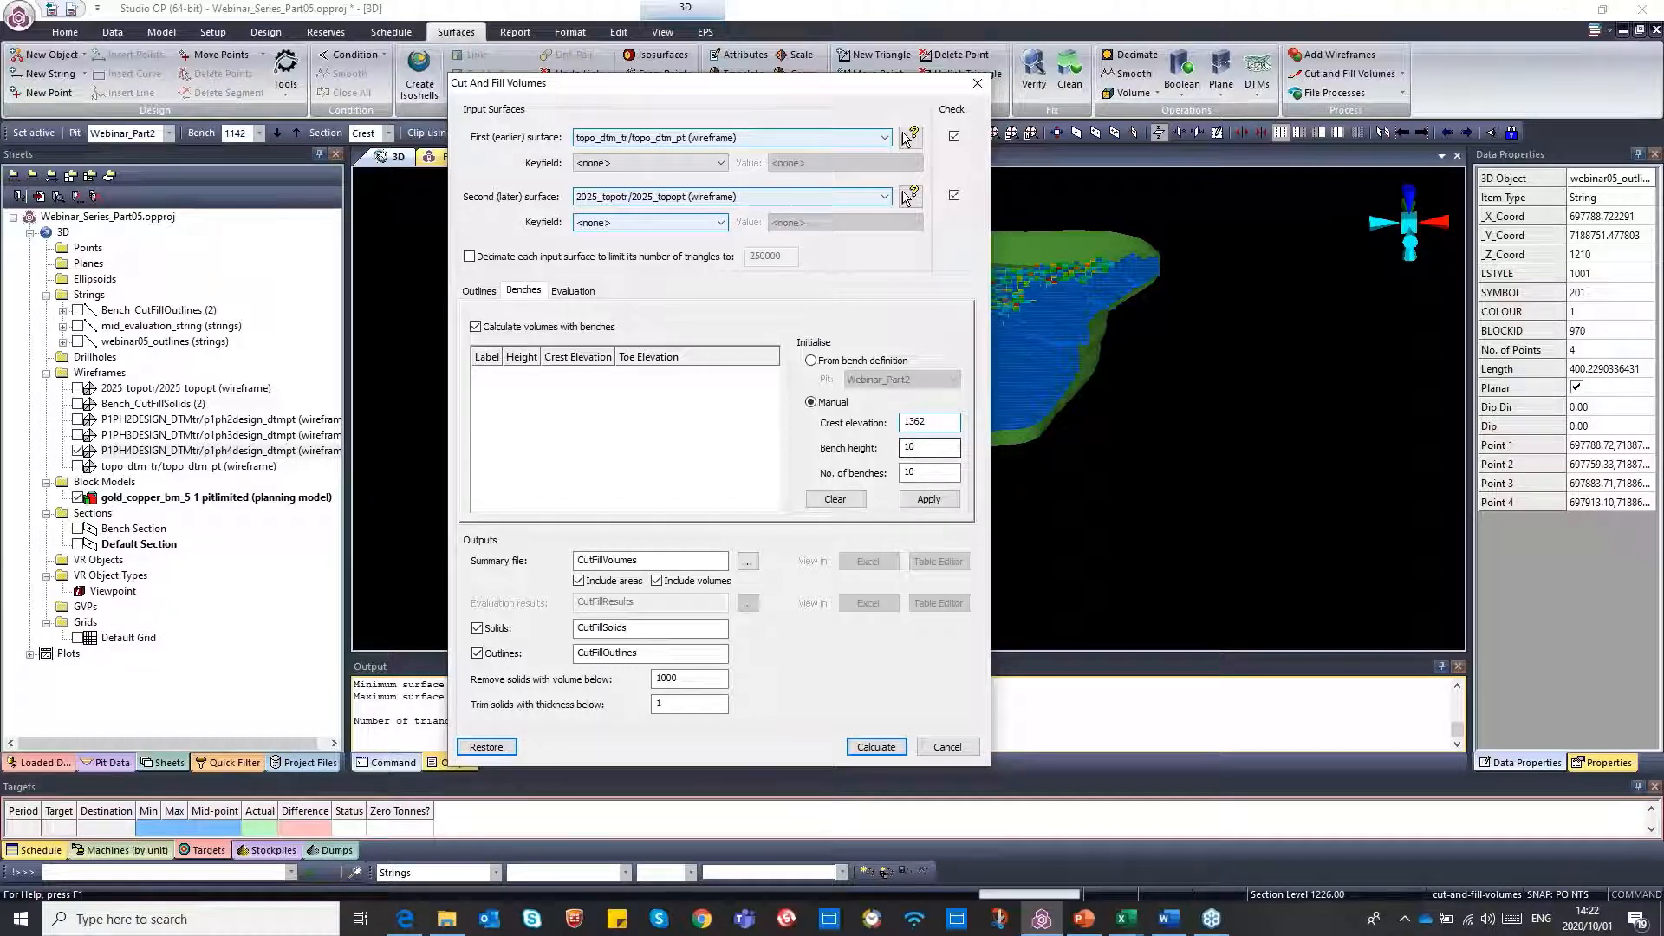
pyautogui.click(916, 448)
pyautogui.click(924, 476)
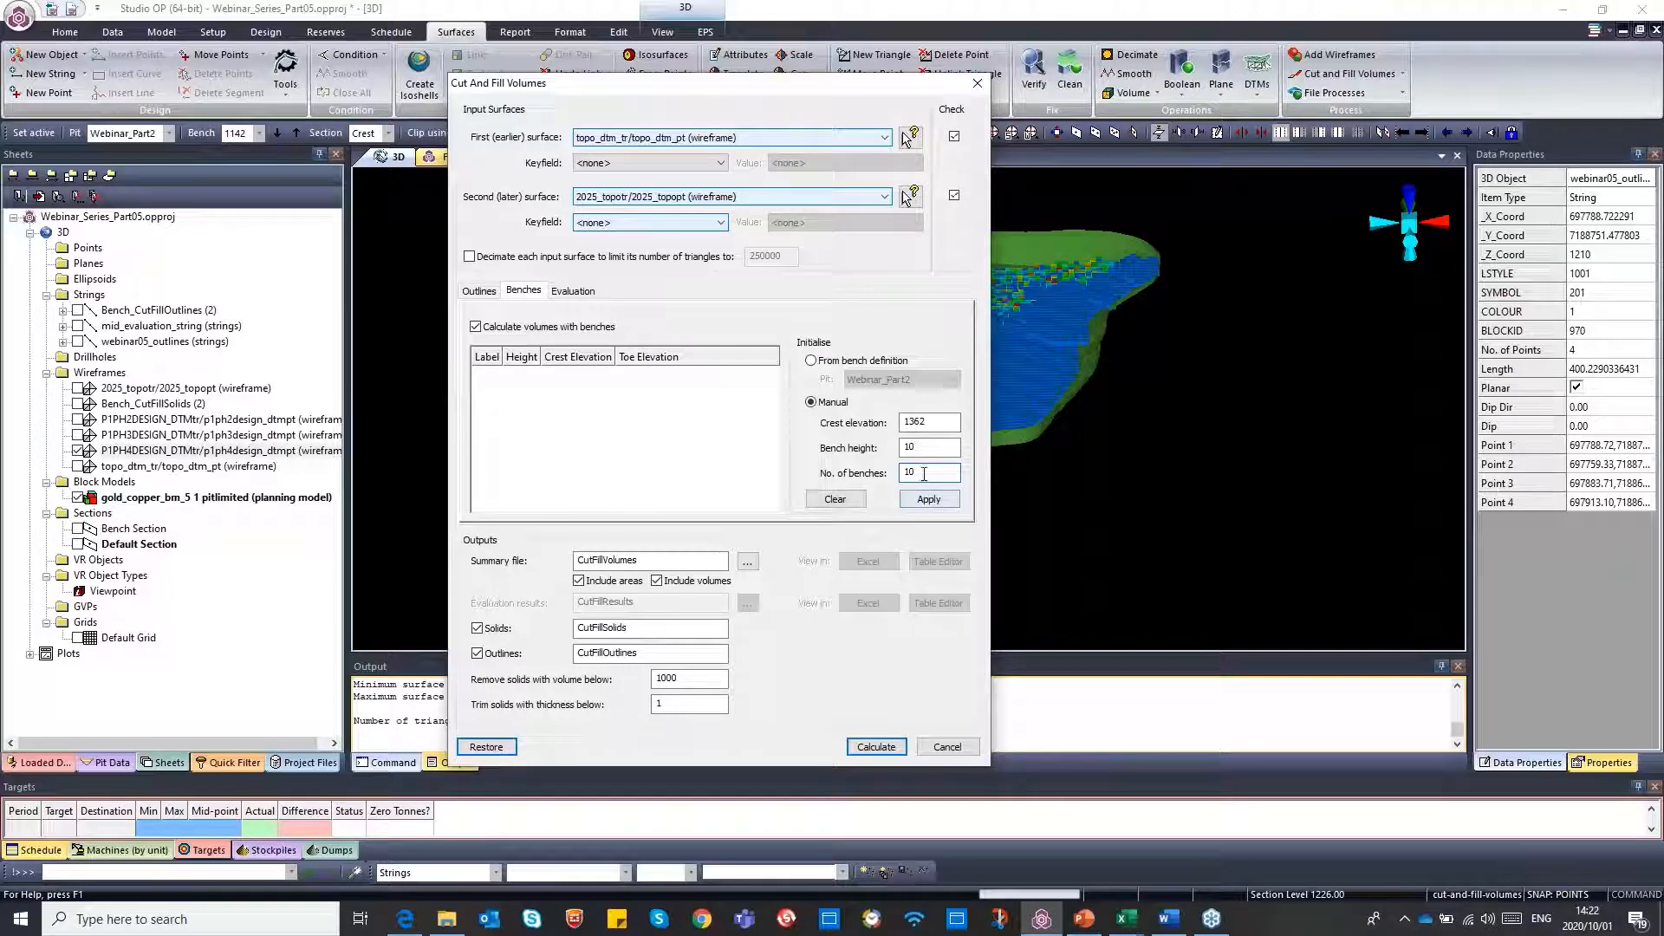
pyautogui.click(927, 499)
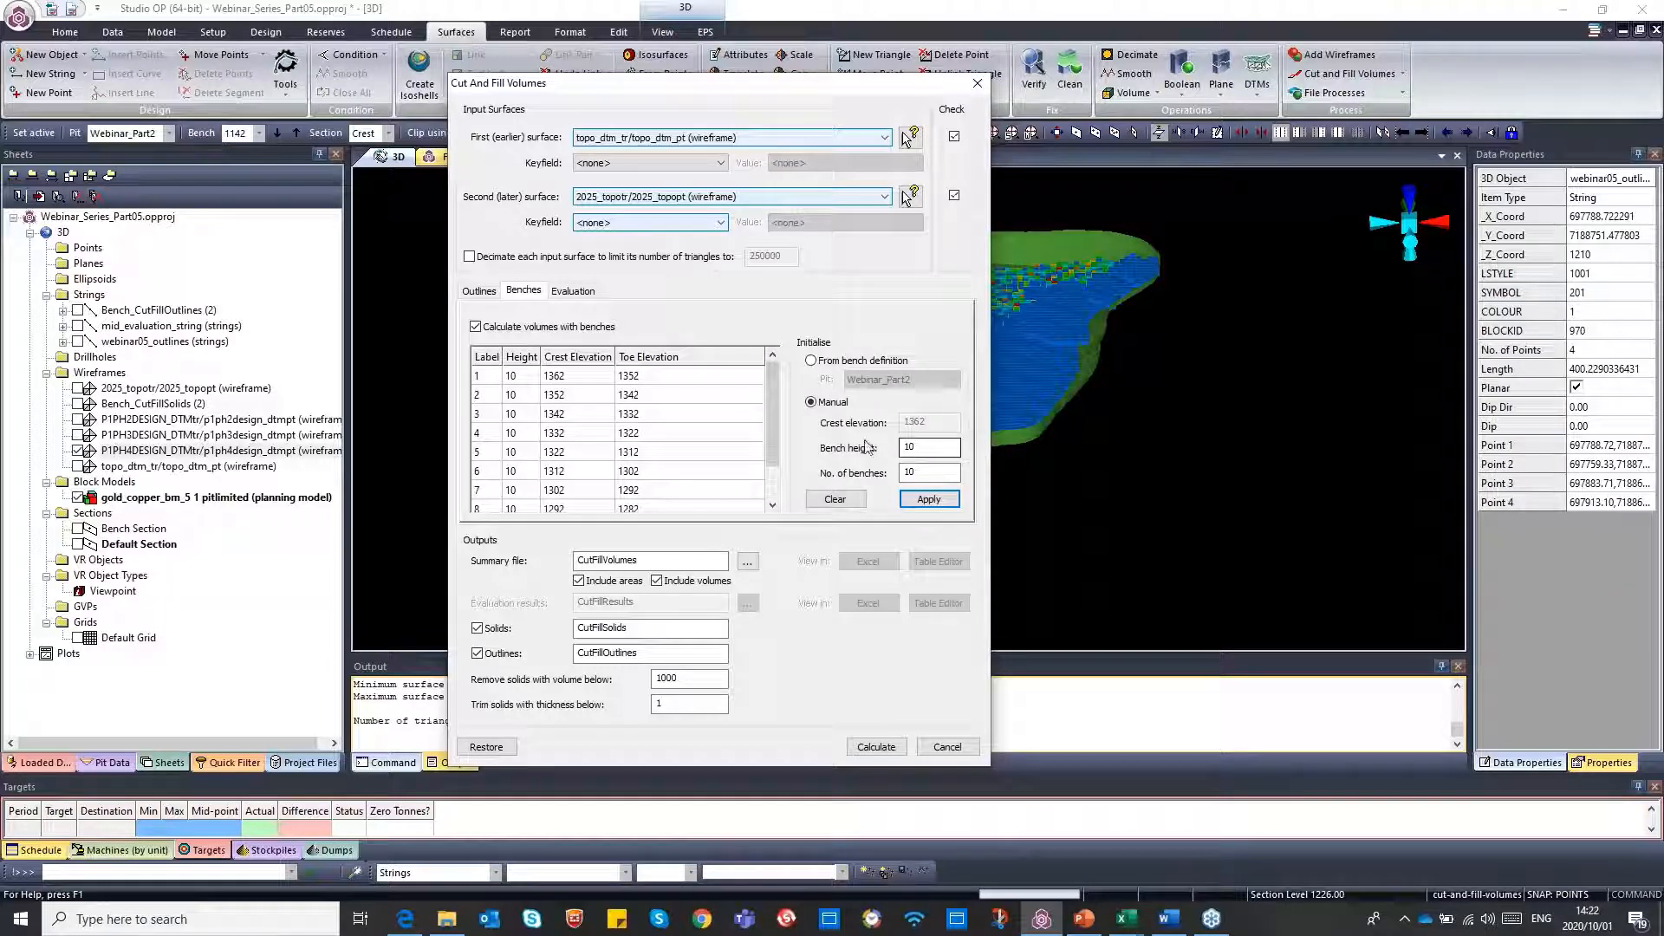
pyautogui.click(841, 501)
# Fill the bench list from the Webinar_Part2 pit's bench definition
pyautogui.click(812, 361)
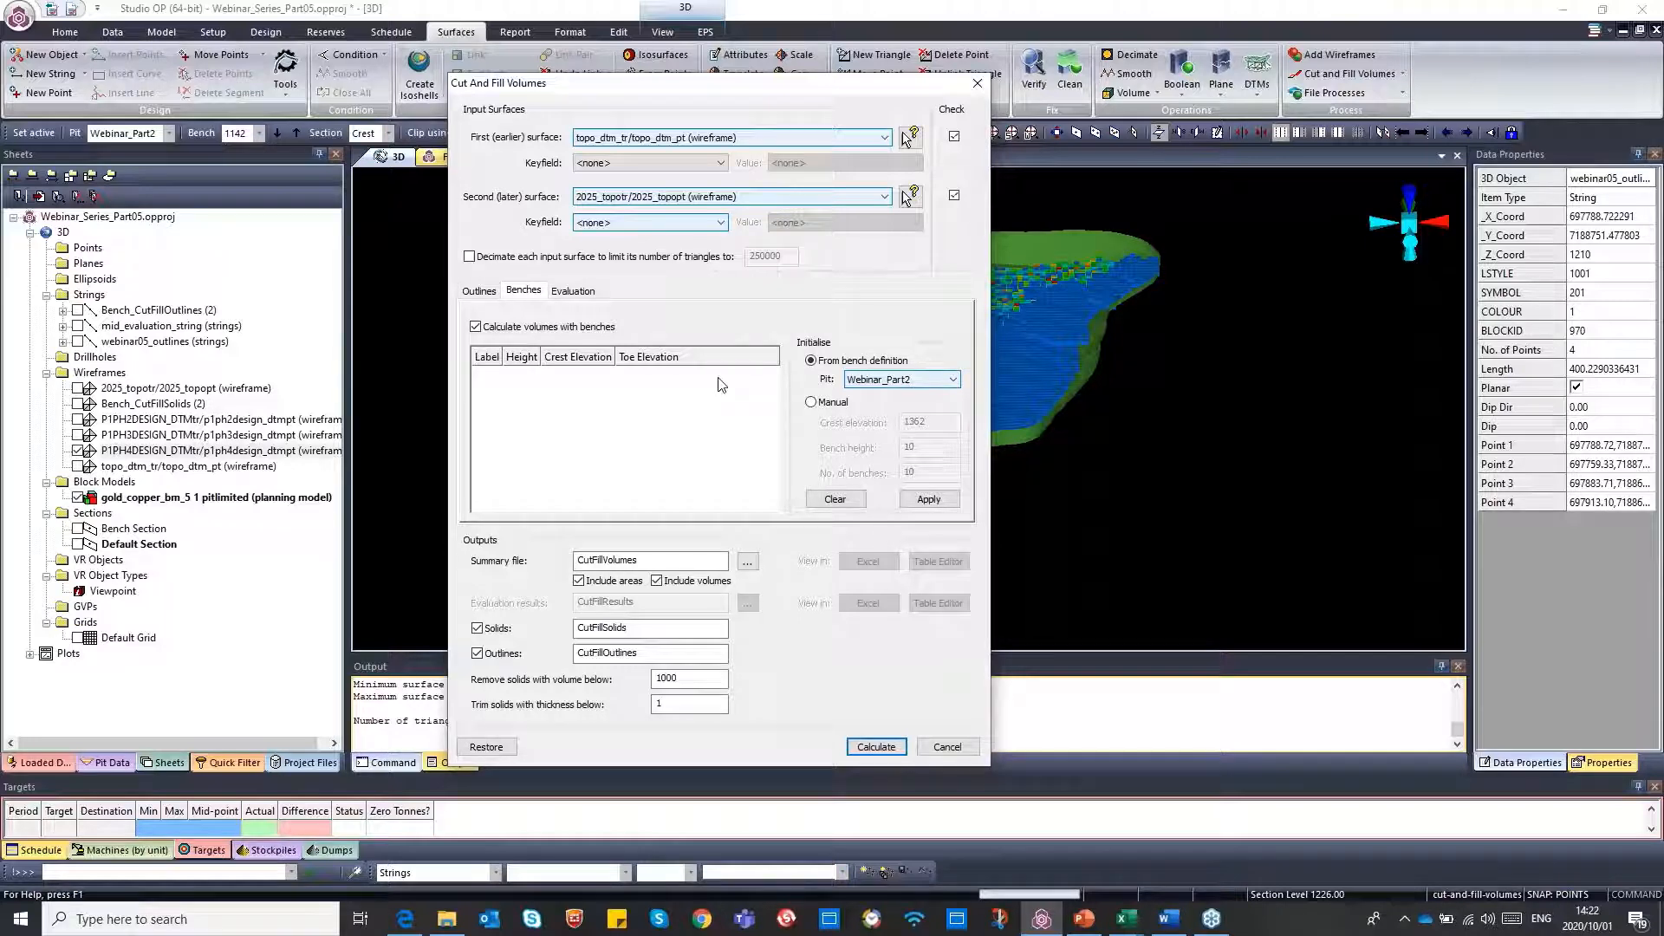
pyautogui.click(929, 501)
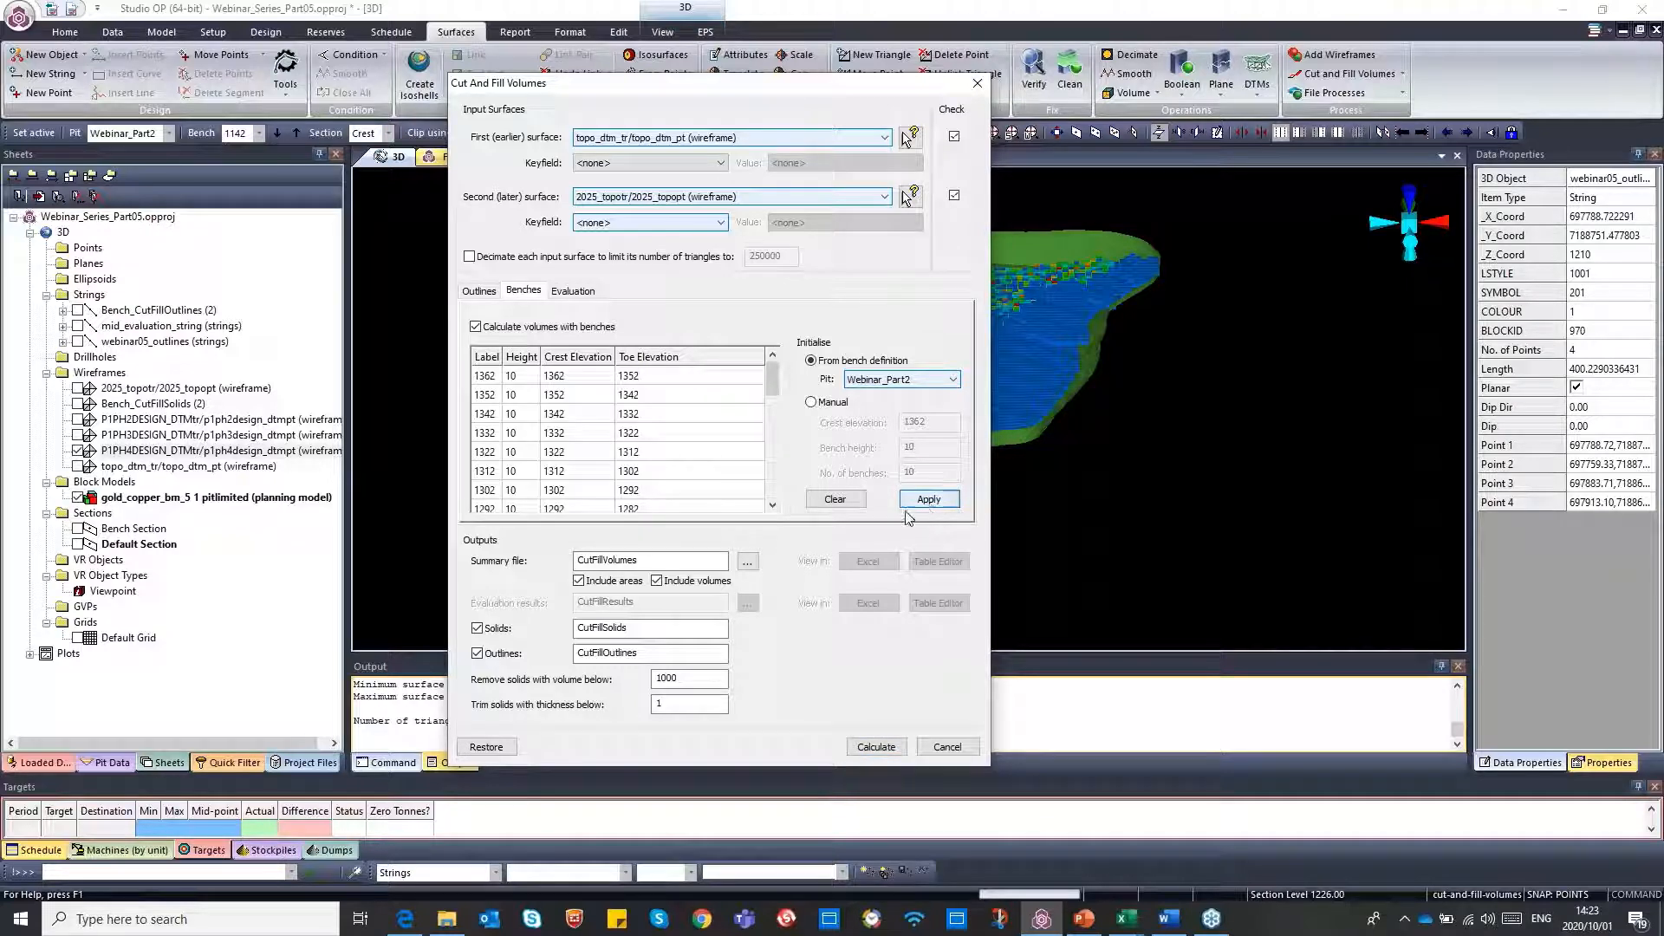
pyautogui.click(577, 296)
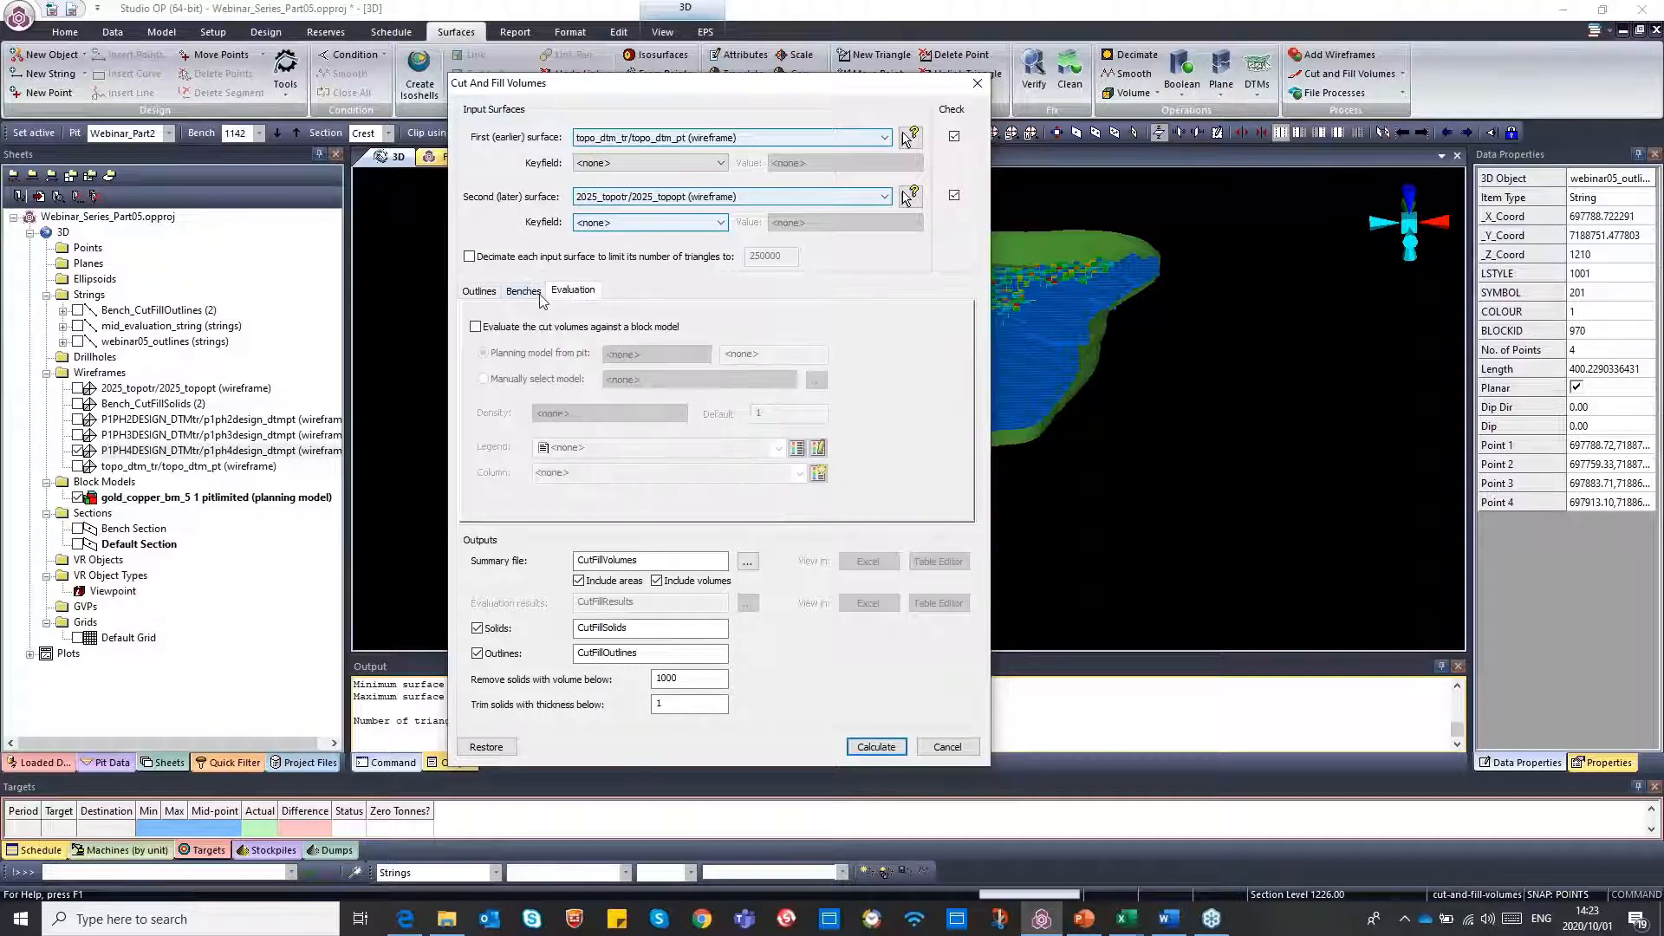
pyautogui.click(535, 298)
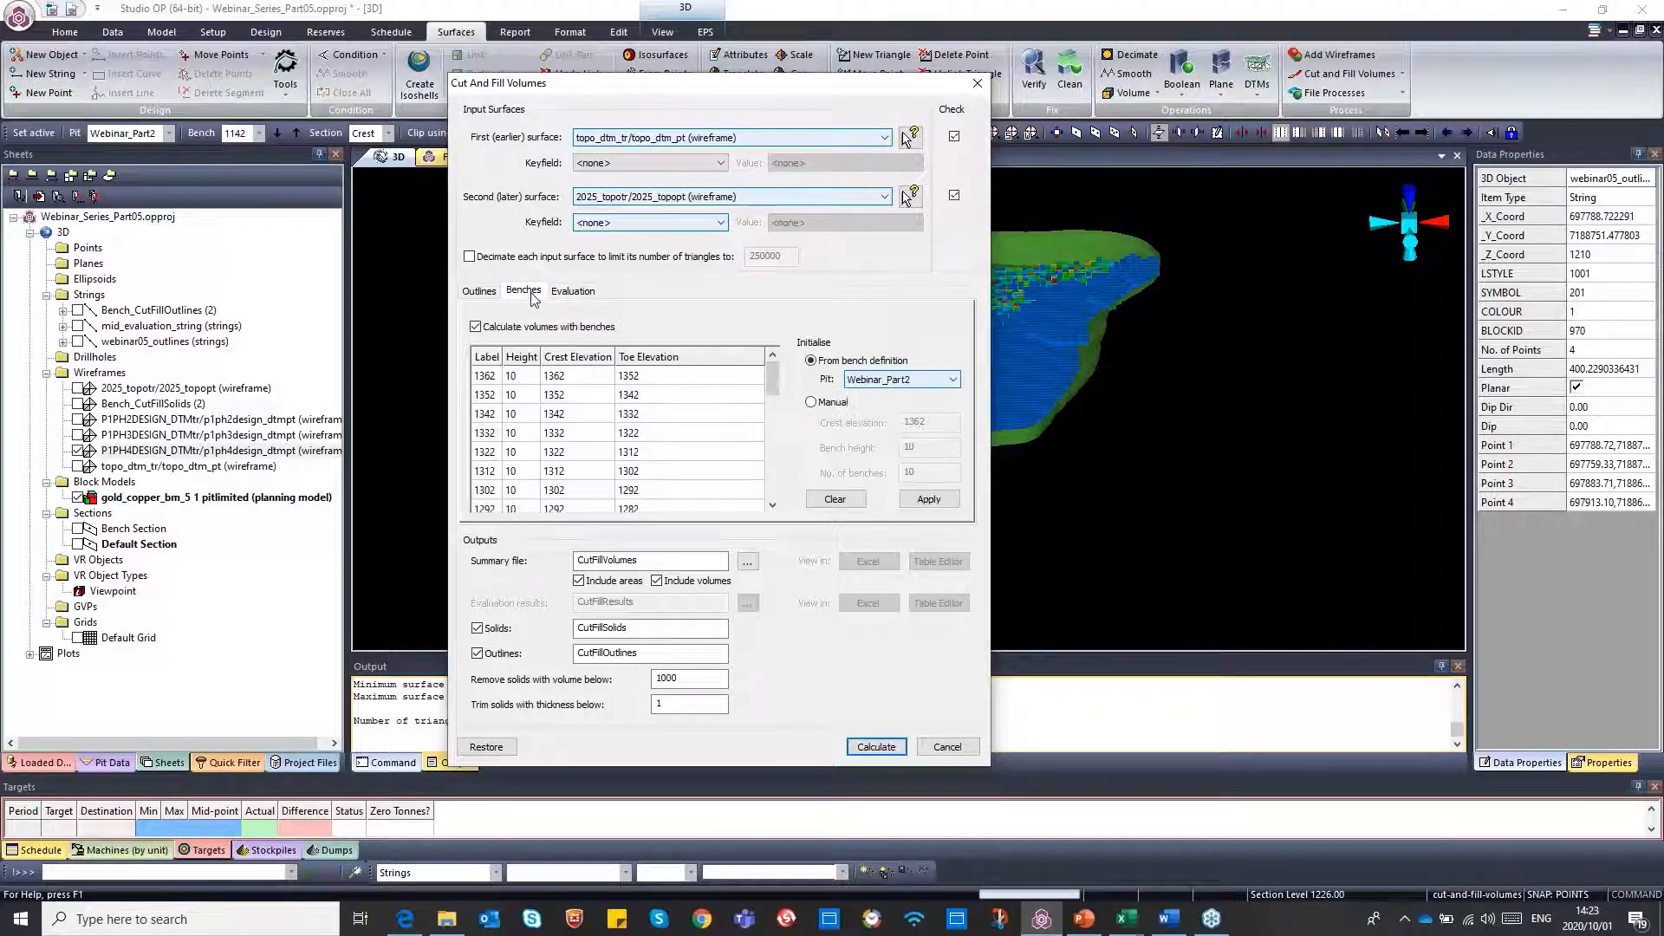
# Enable evaluating the cut volumes against a block model, using the planning model from the Webinar_Part2 pit
pyautogui.click(577, 293)
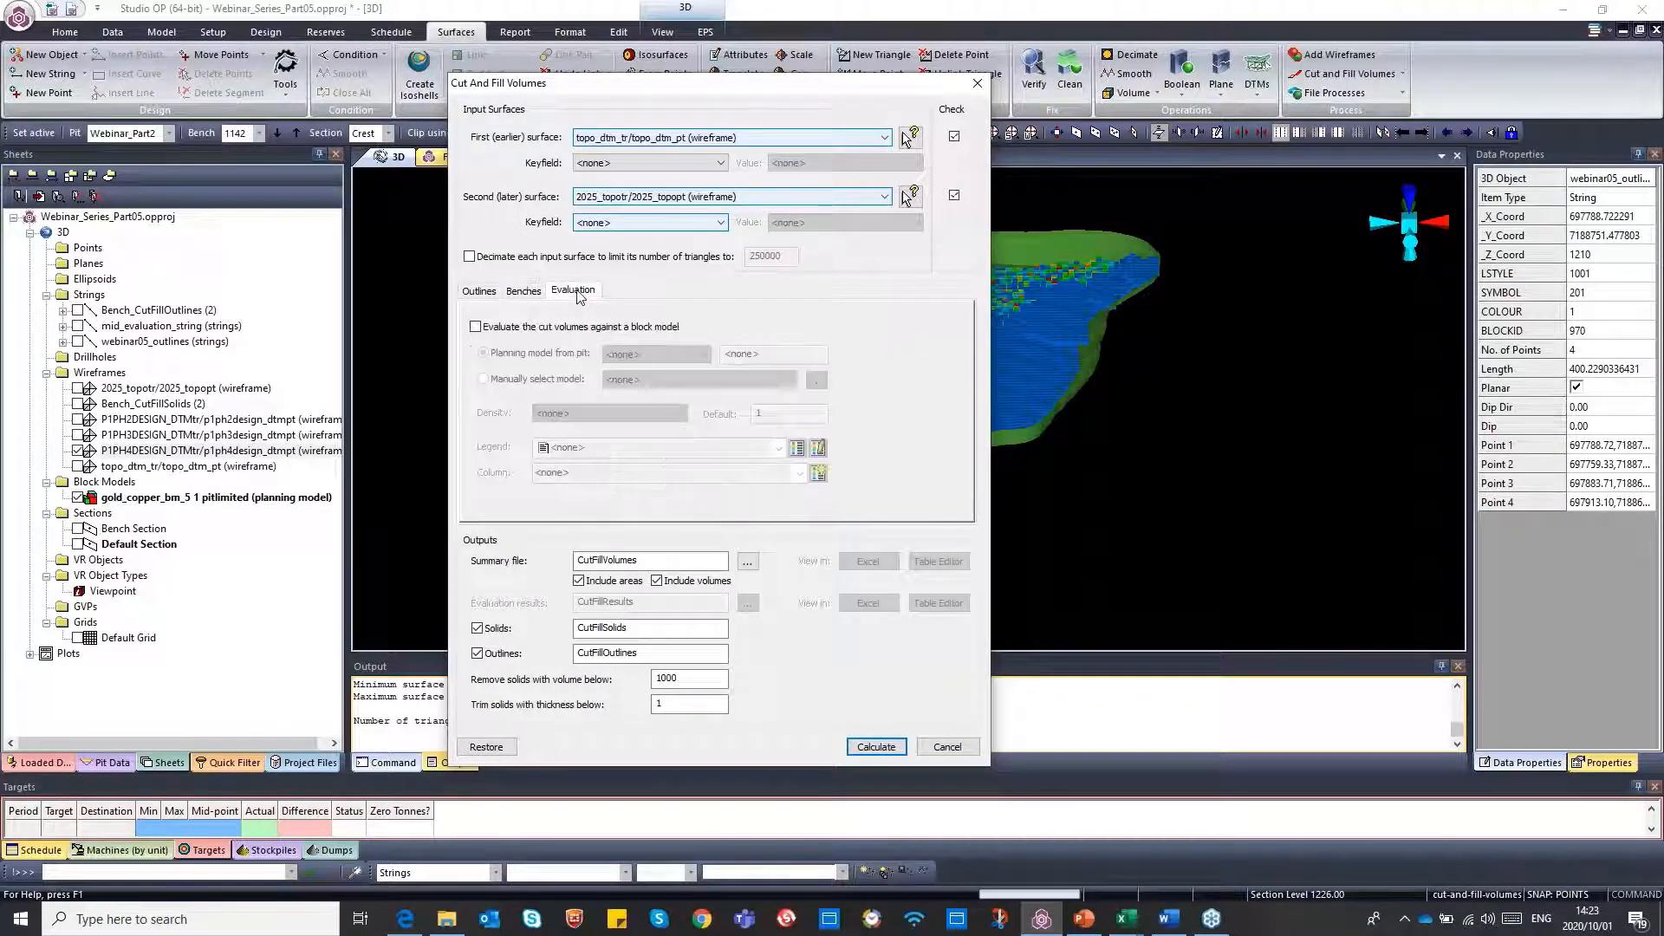
pyautogui.click(476, 327)
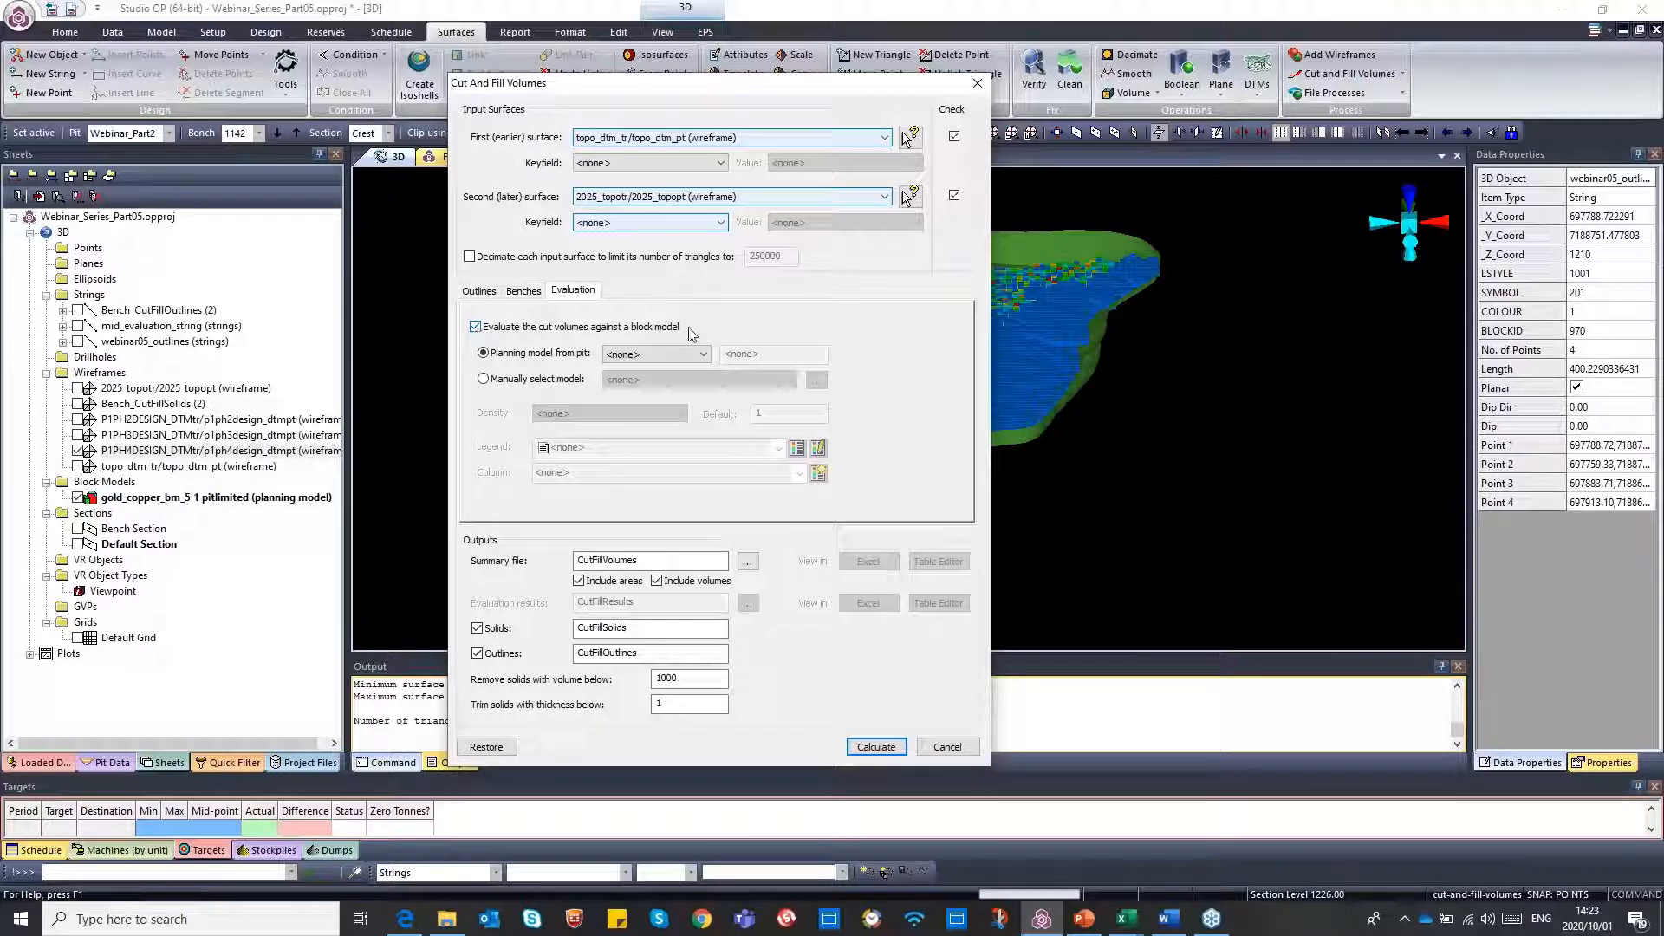
pyautogui.click(695, 358)
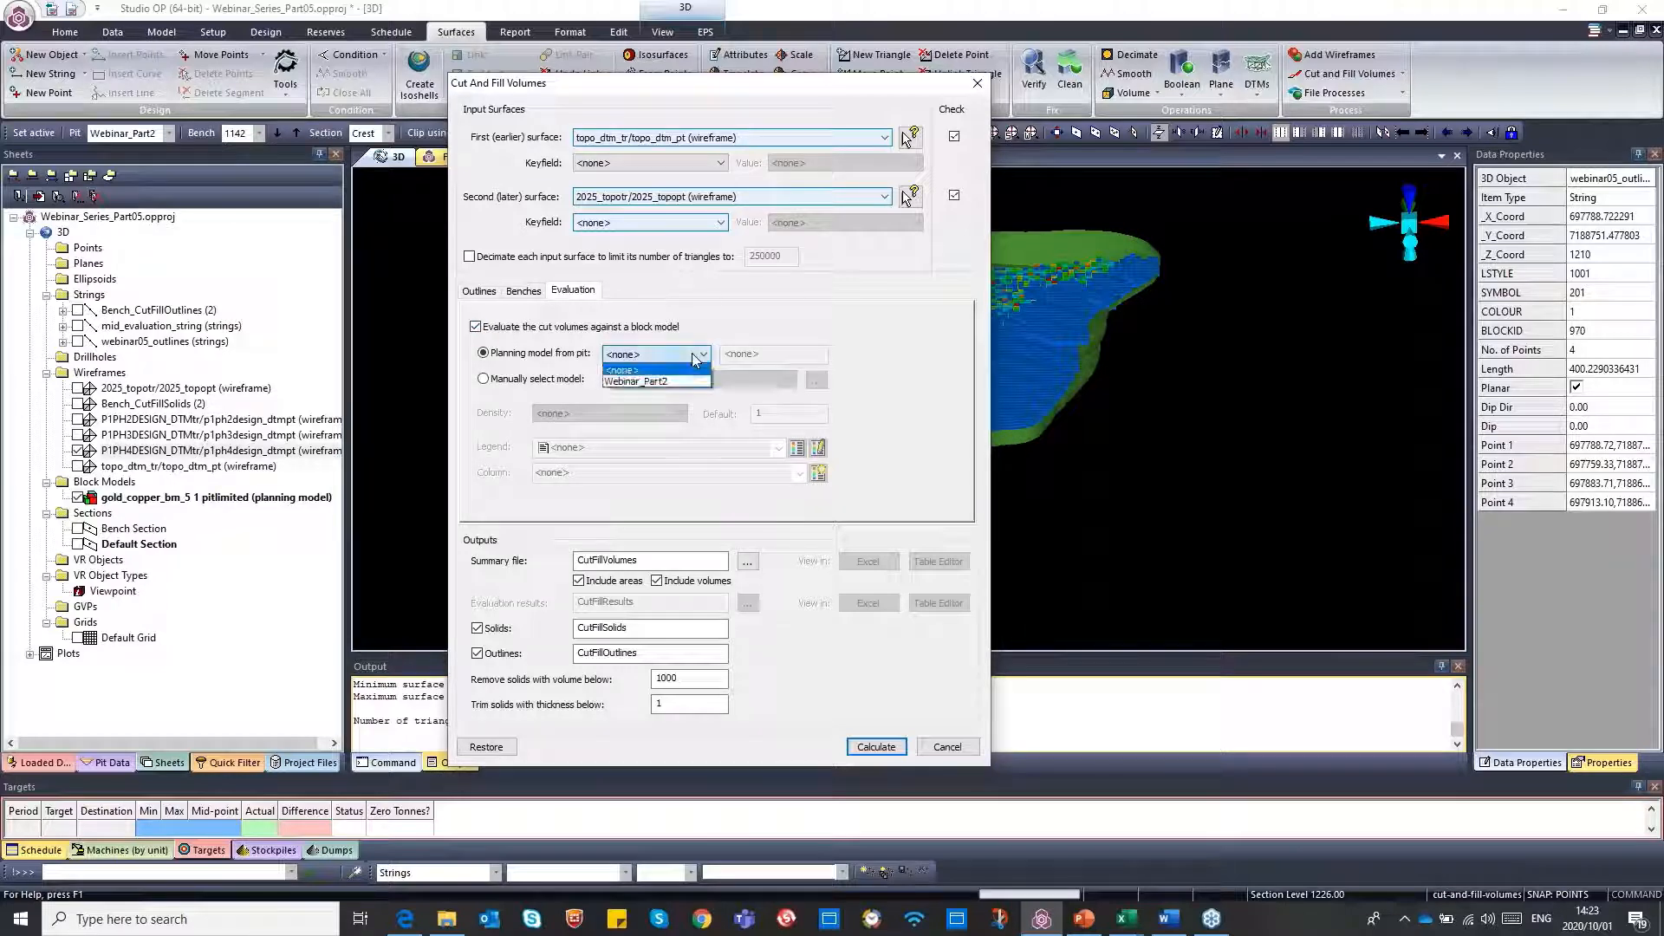
pyautogui.click(671, 382)
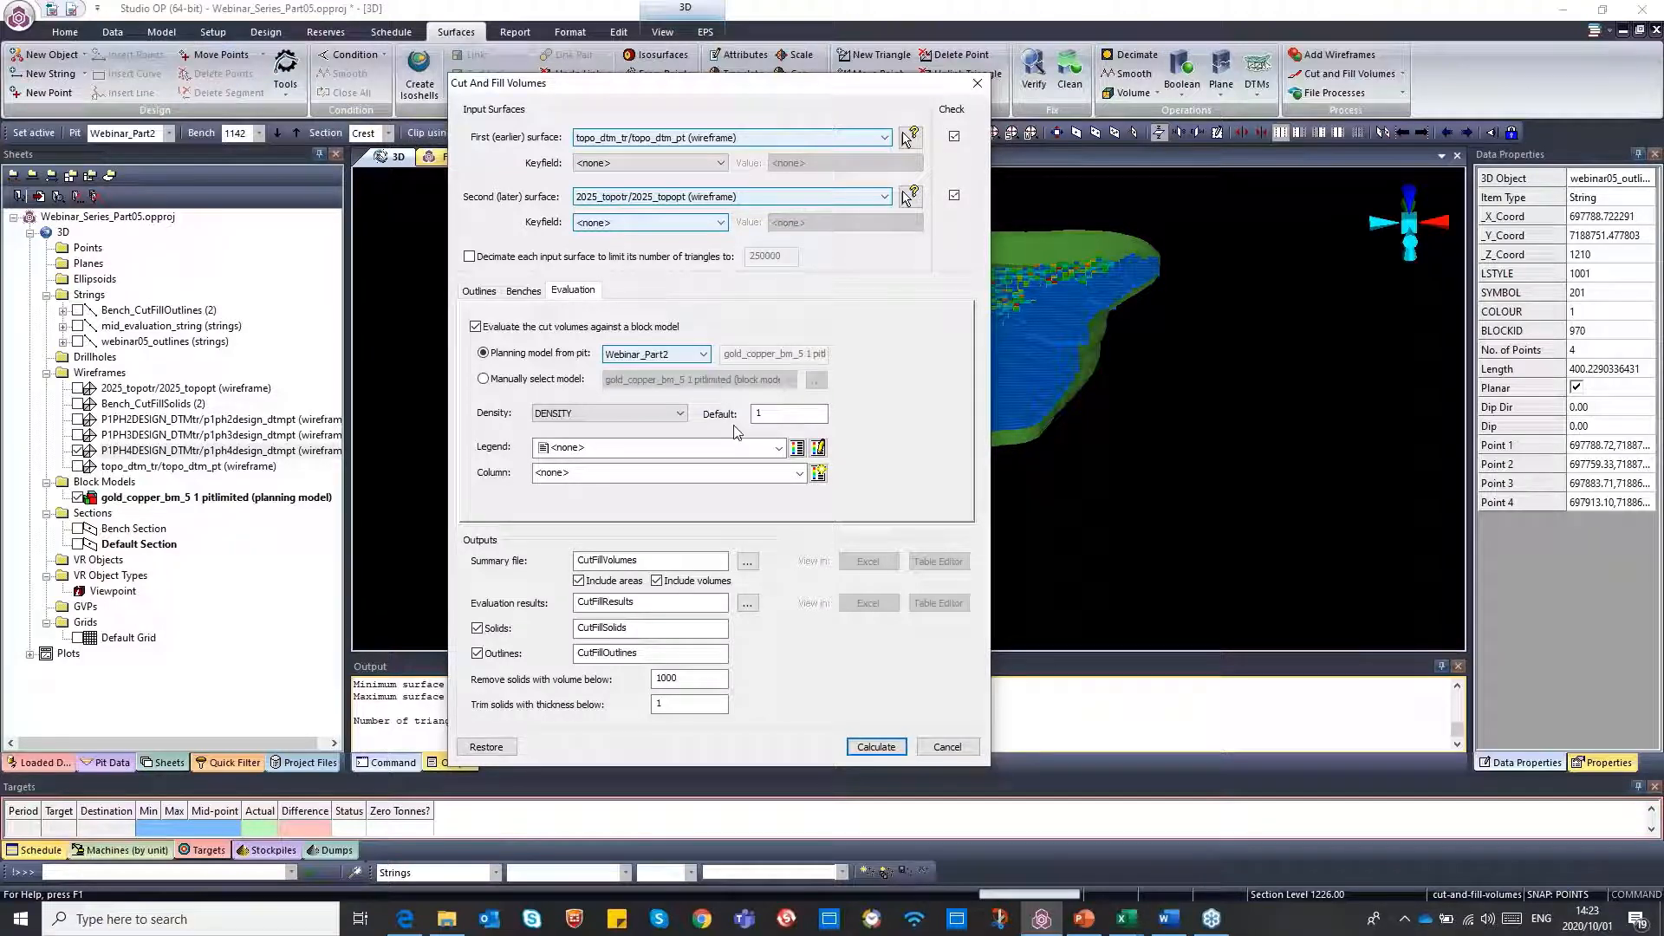
pyautogui.click(485, 380)
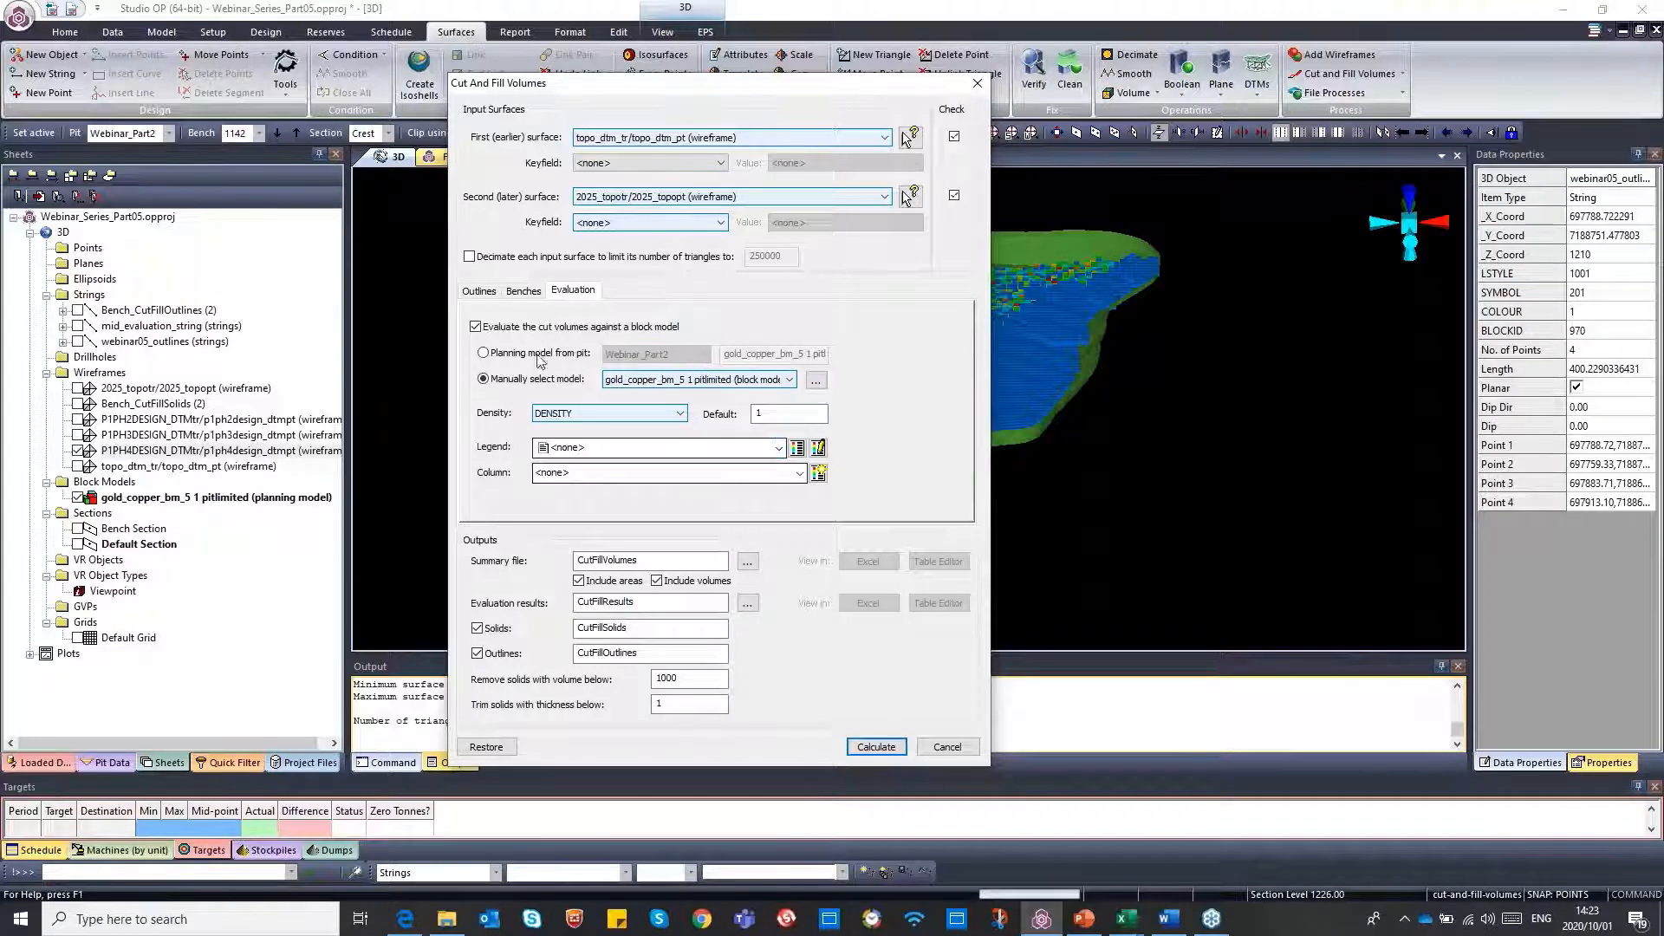
pyautogui.click(485, 354)
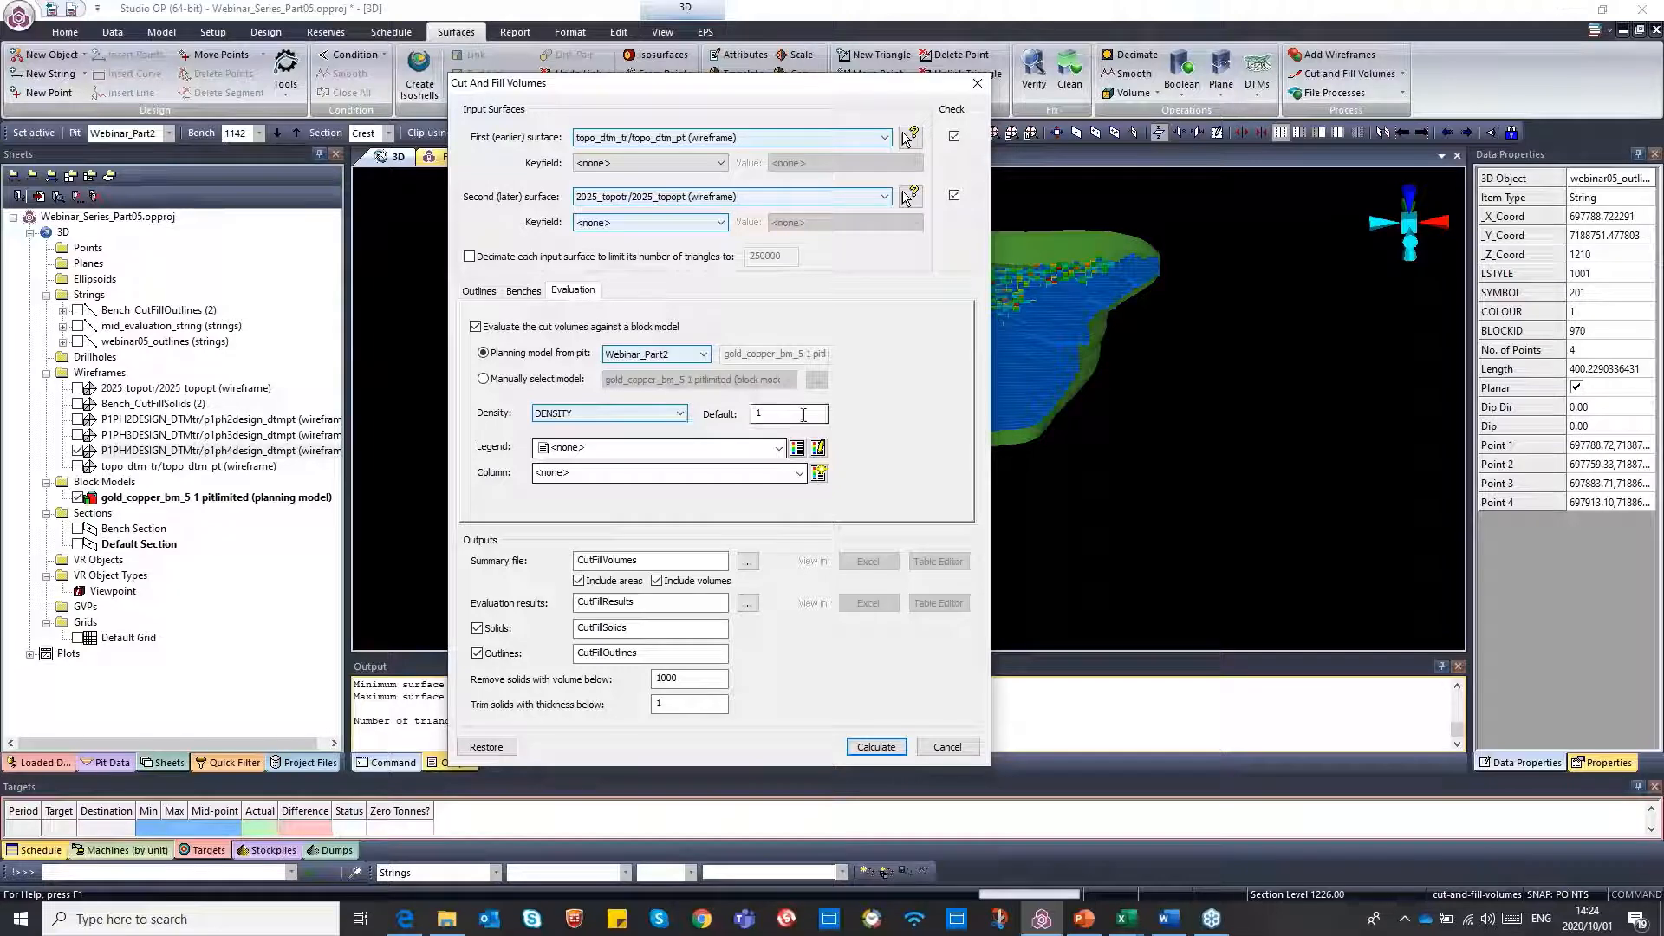
# Set the block model evaluation legend to Webinar05_Au_Legend and its column to Au
pyautogui.click(779, 448)
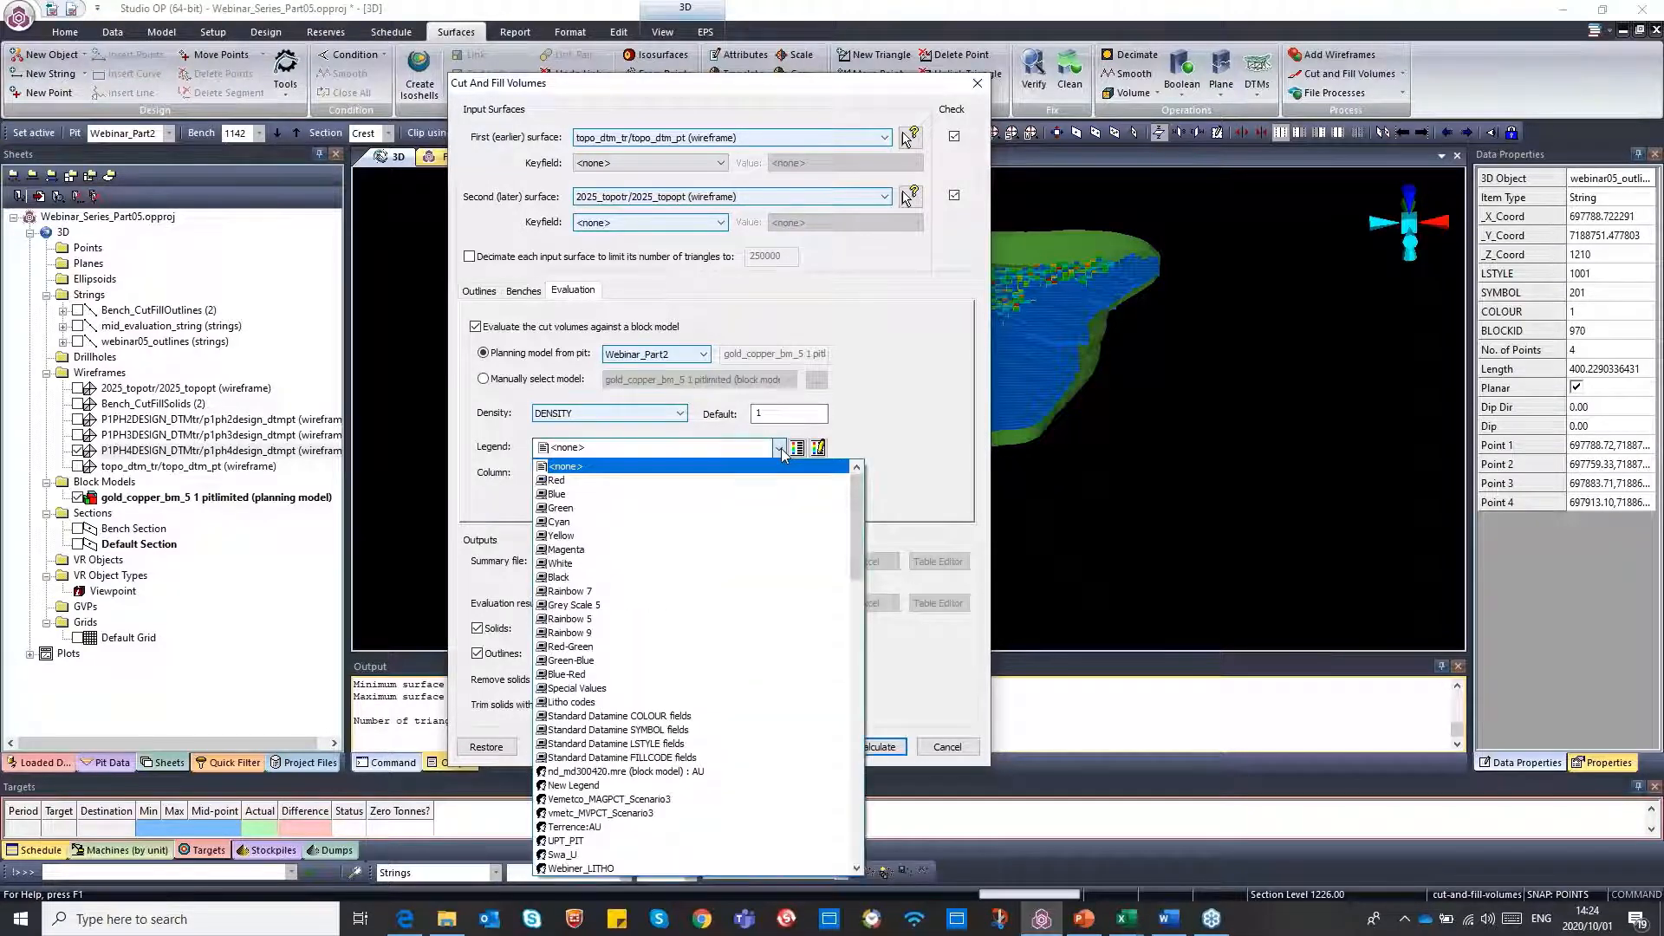
pyautogui.moveTo(857, 536); pyautogui.dragTo(854, 647)
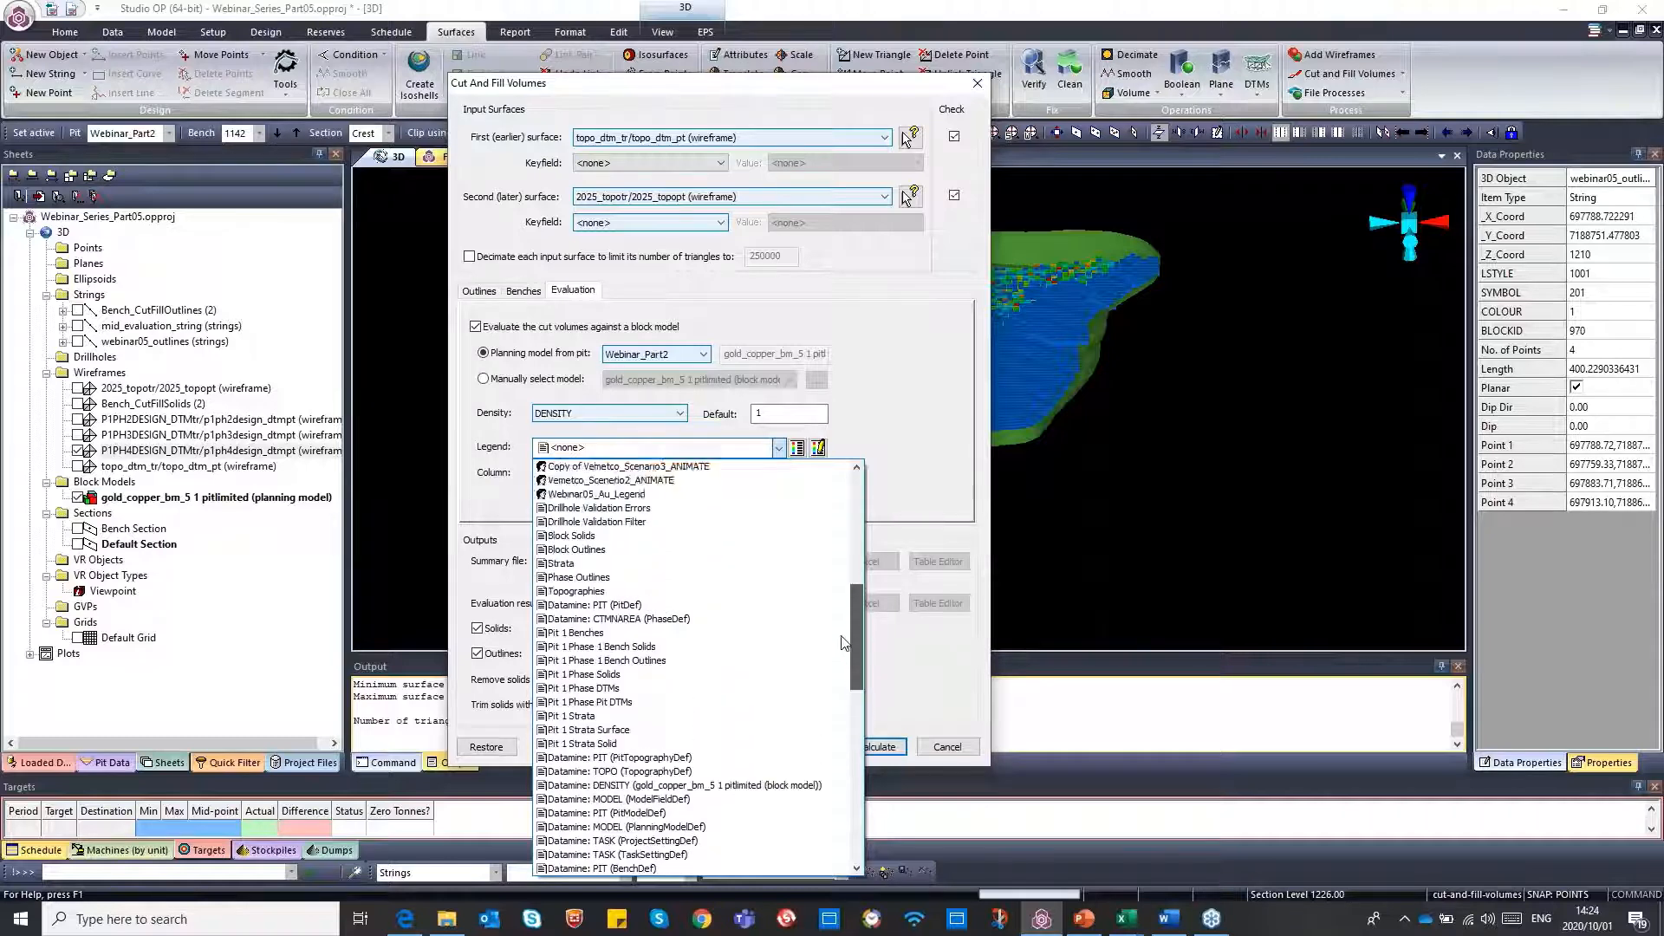
pyautogui.click(637, 494)
pyautogui.click(798, 474)
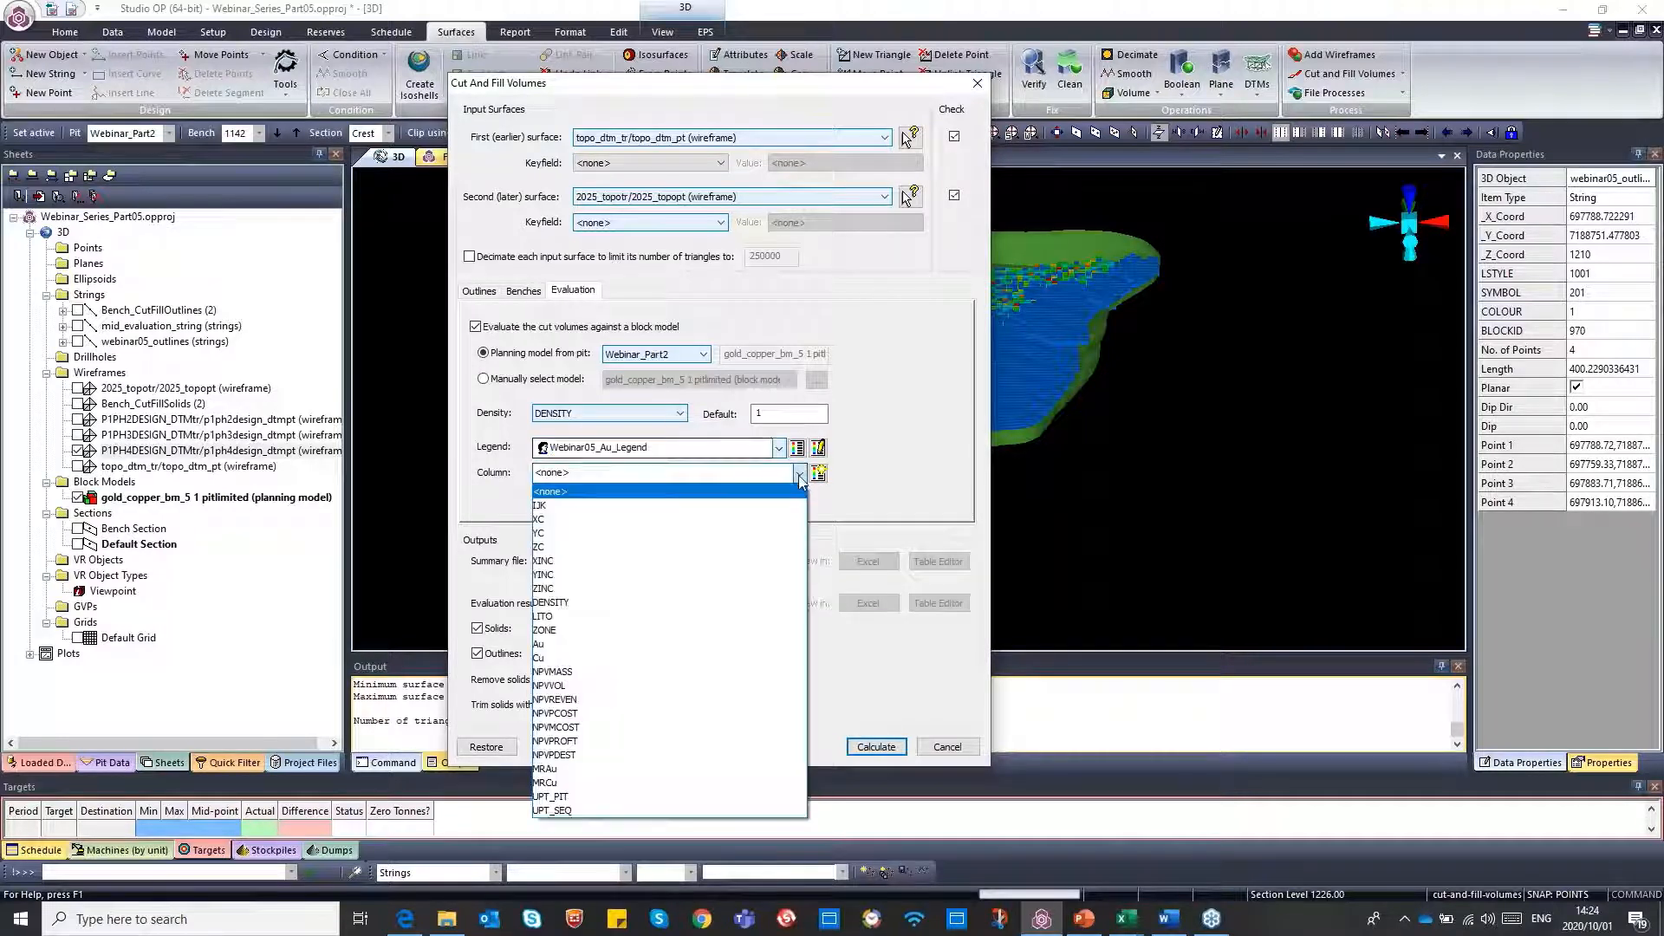
pyautogui.click(628, 644)
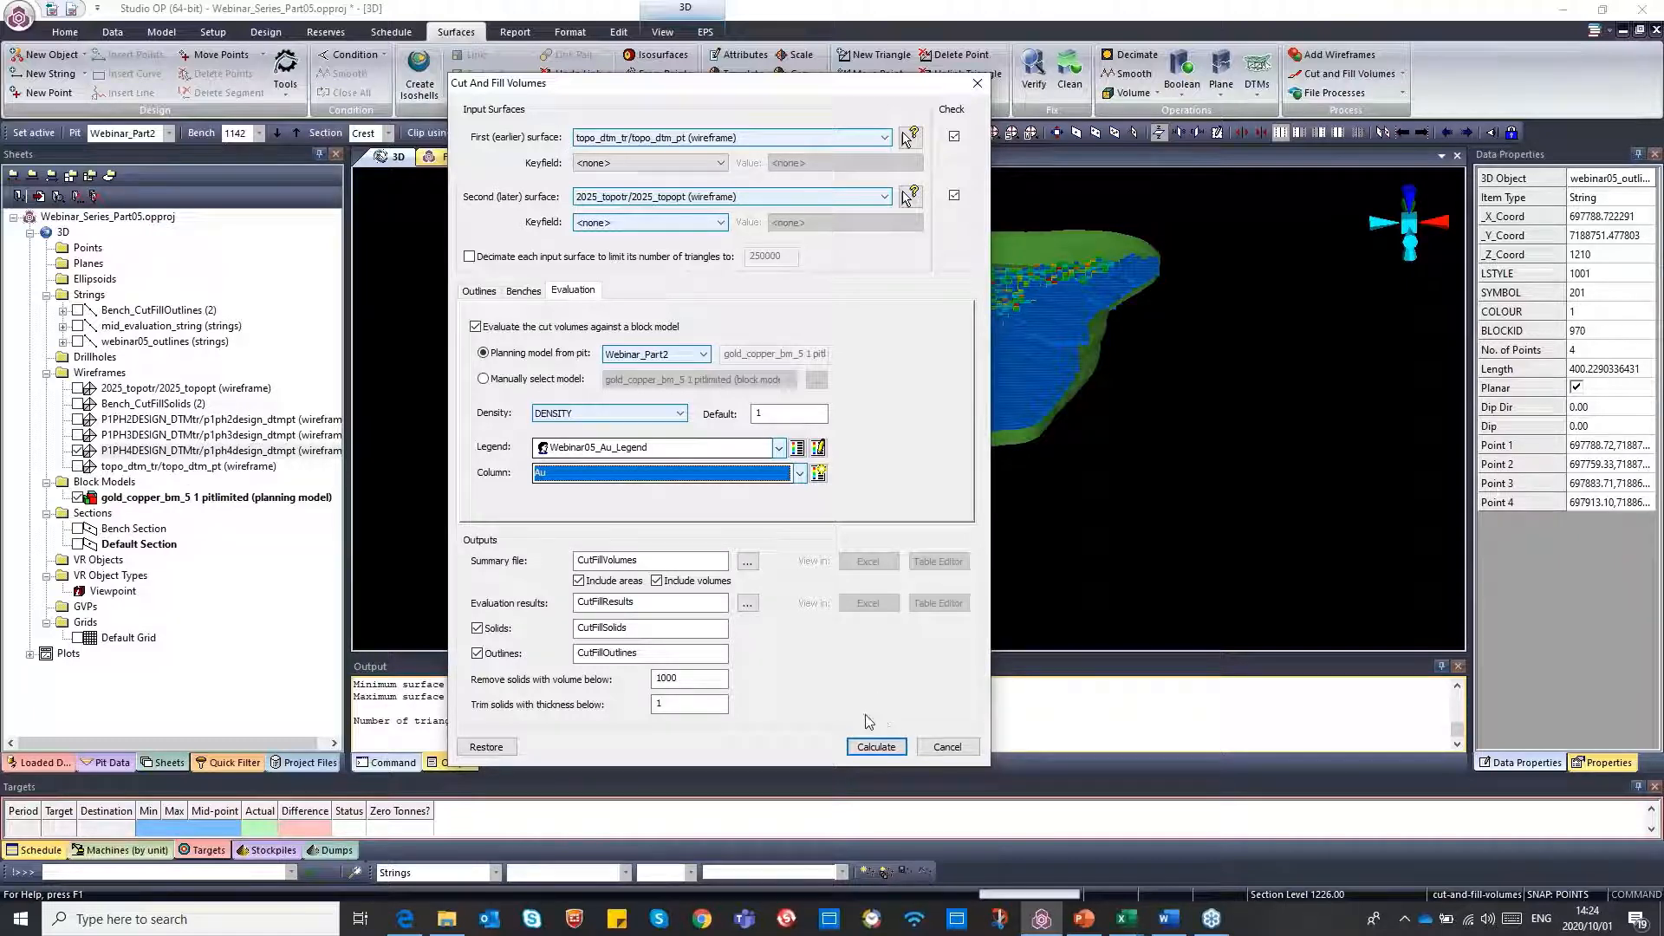
# Name the cut and fill summary file Bench_2CutFillVolumes
pyautogui.click(609, 562)
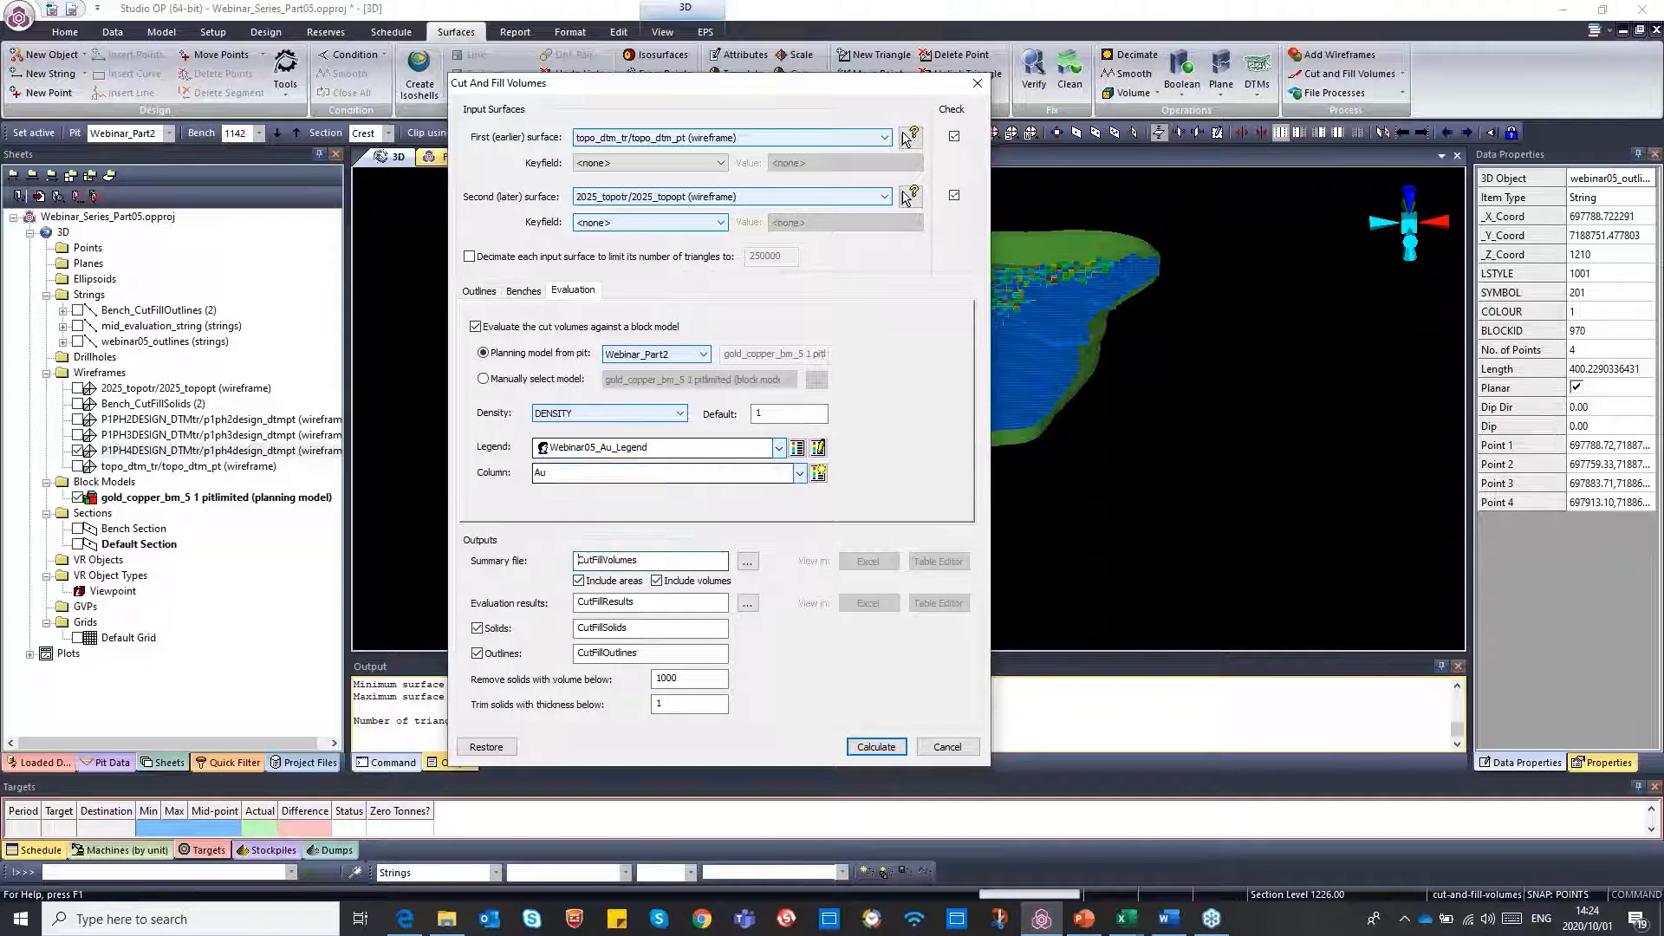
pyautogui.click(578, 561)
pyautogui.write('BEch')
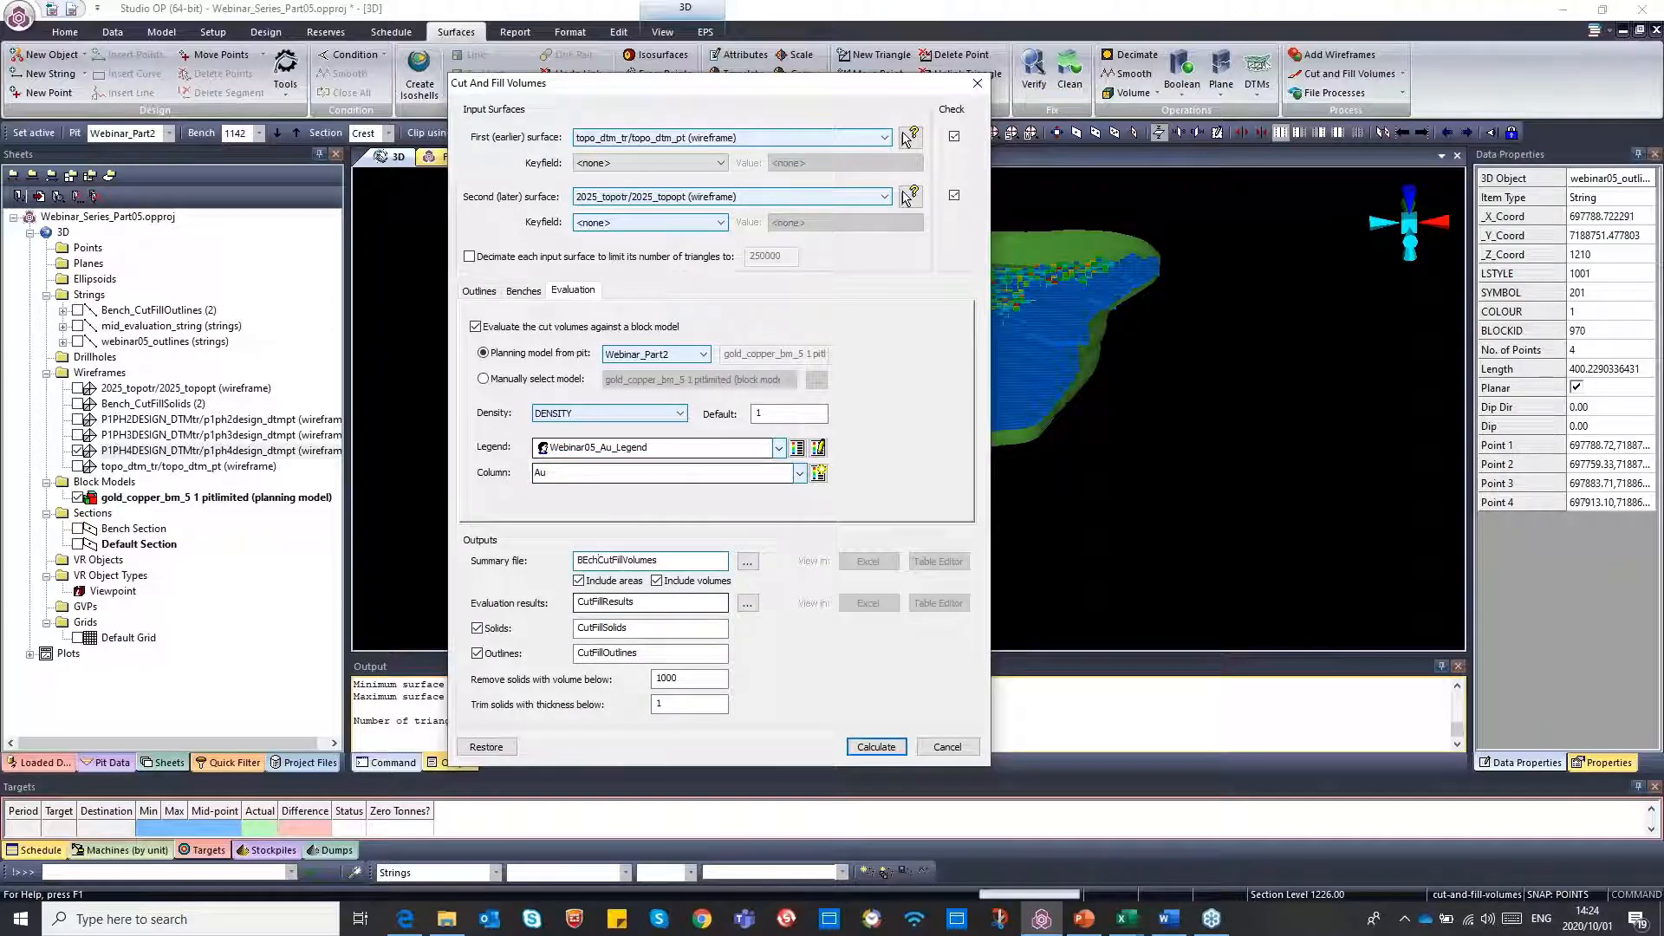
pyautogui.press('BackSpace')
pyautogui.press('BackSpace')
pyautogui.press('BackSpace')
pyautogui.write('ennch')
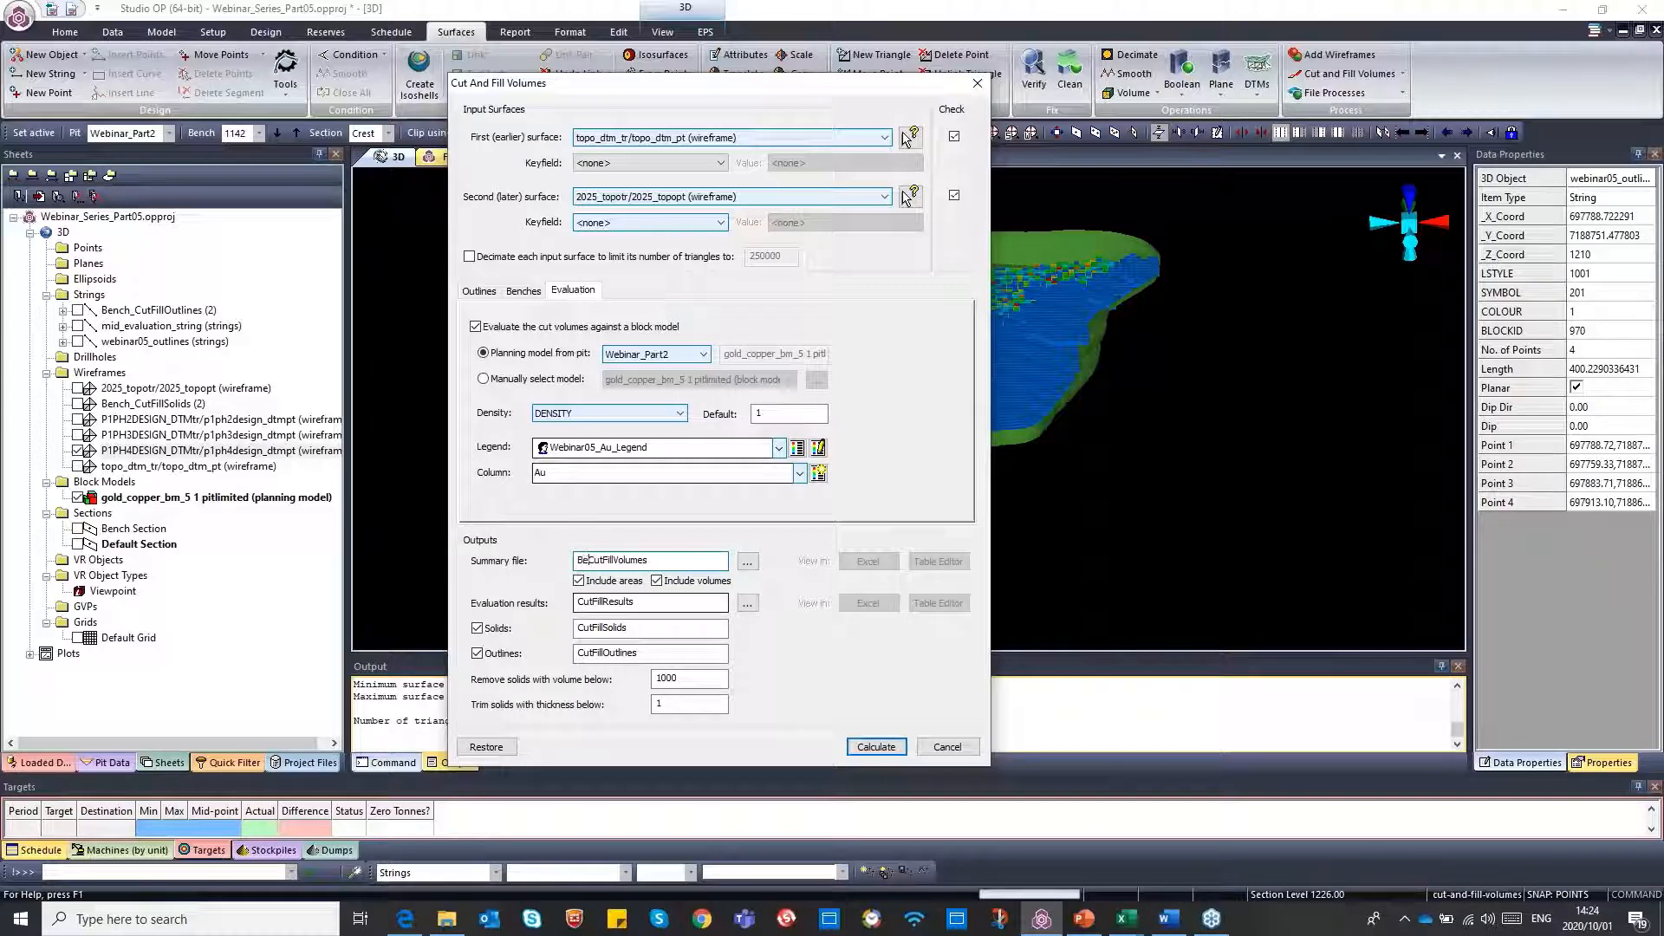
pyautogui.press('BackSpace')
pyautogui.press('BackSpace')
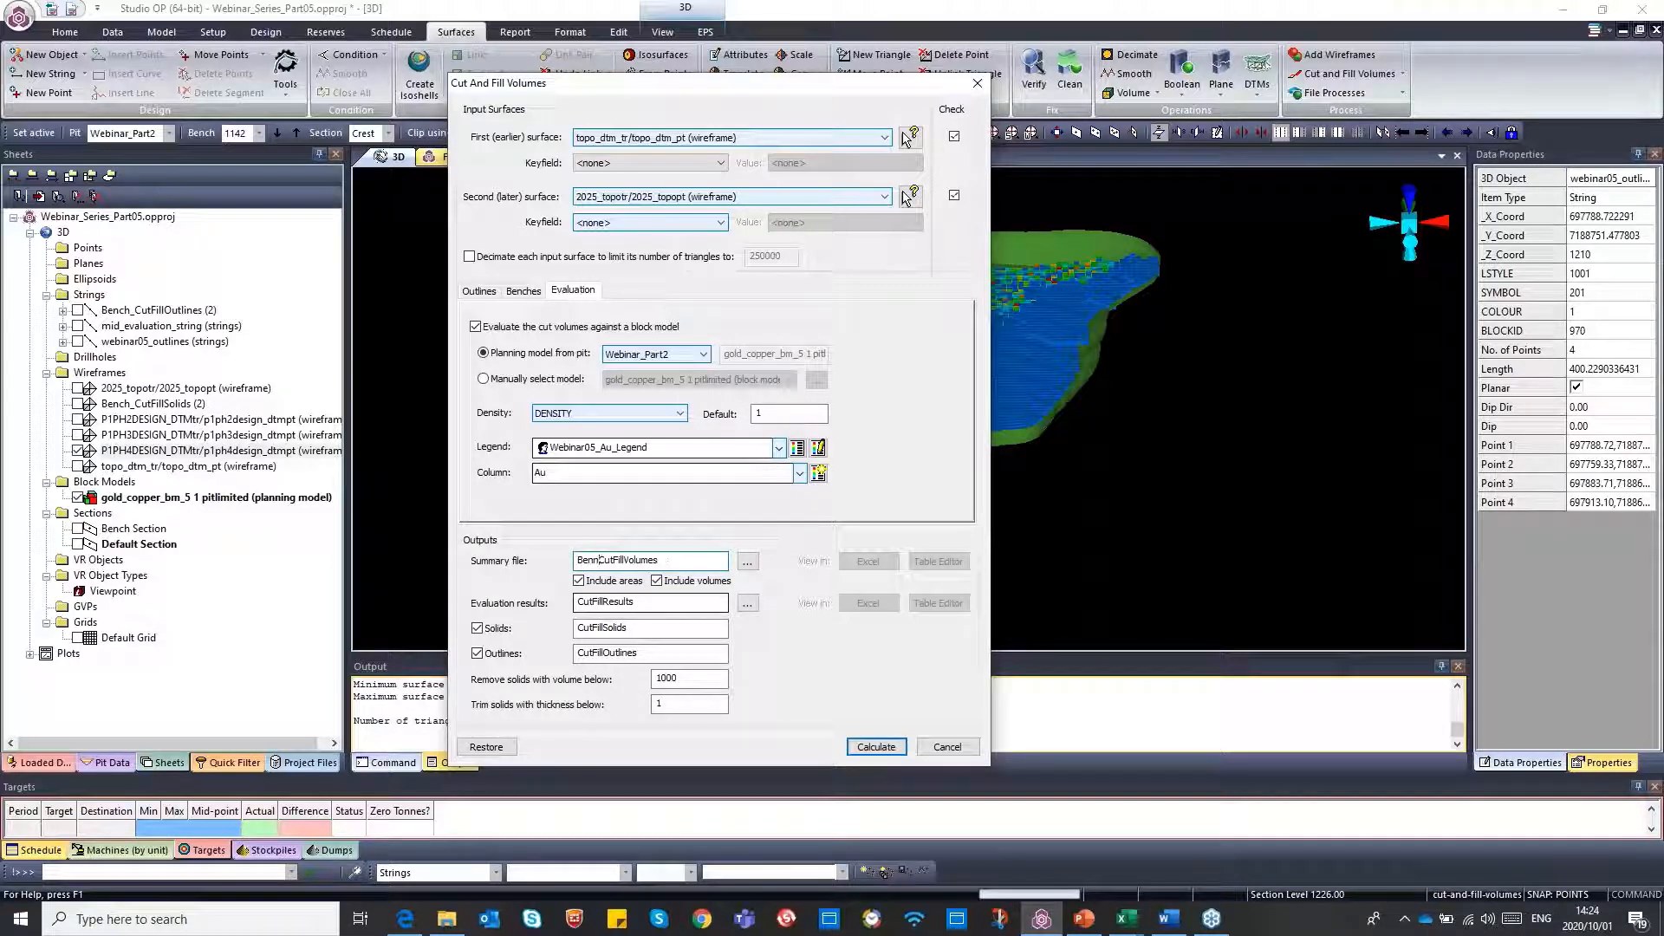
pyautogui.press('BackSpace')
pyautogui.write('ch')
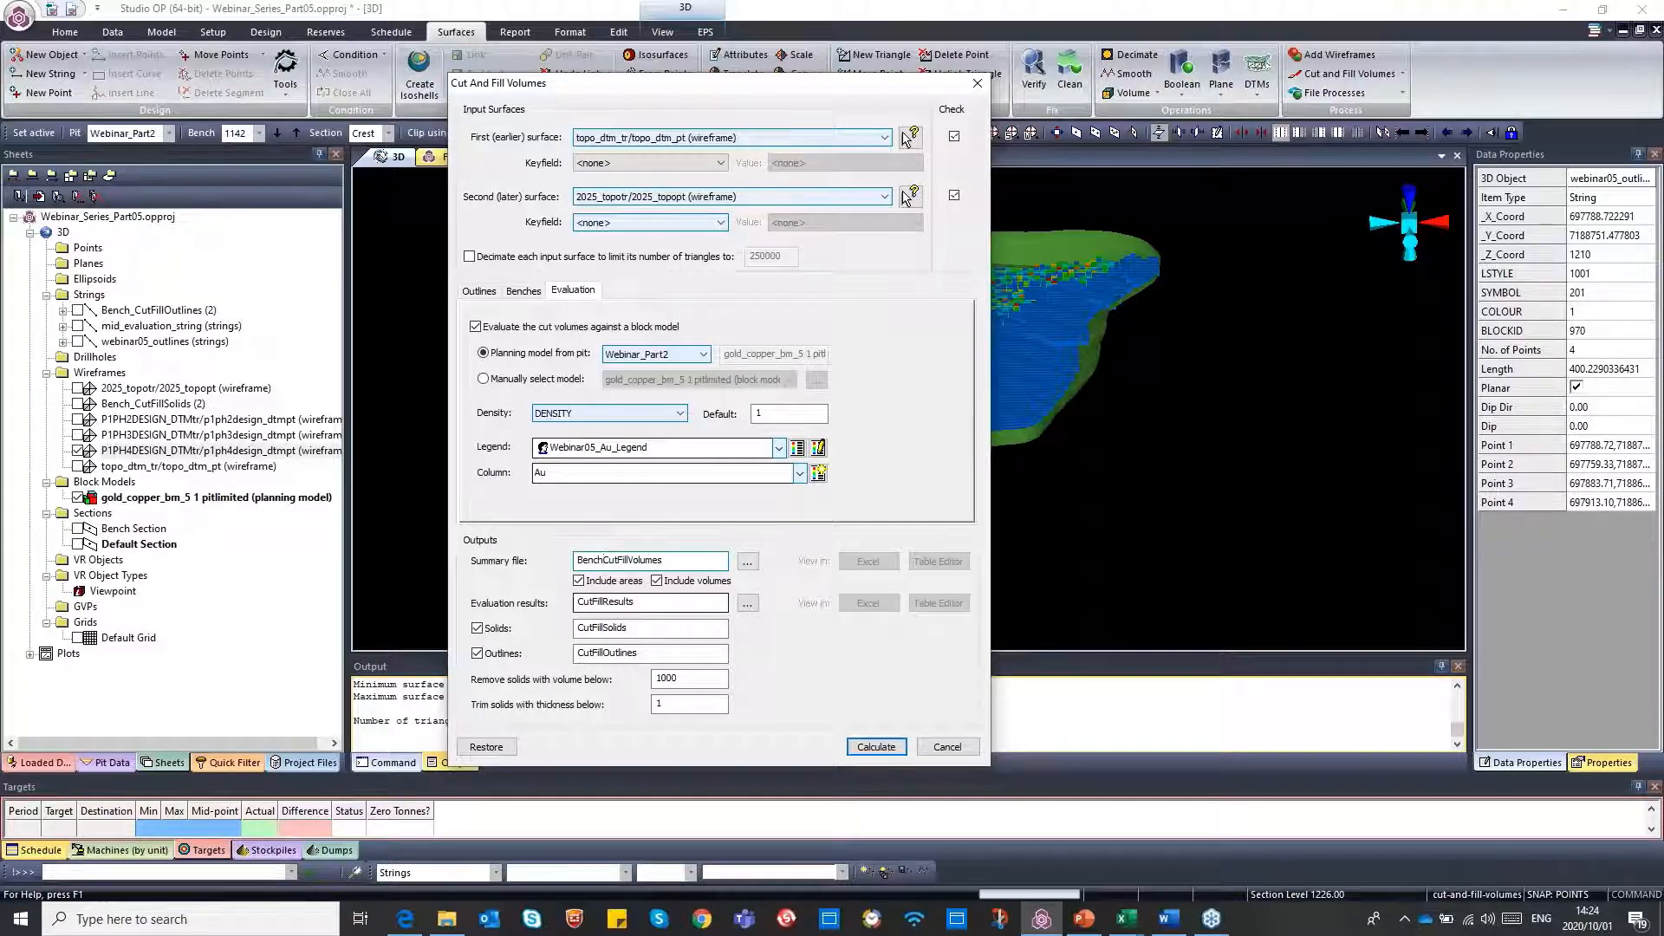
pyautogui.write('_2')
# Name the evaluation results file Bench2_CutFillResults
pyautogui.click(581, 607)
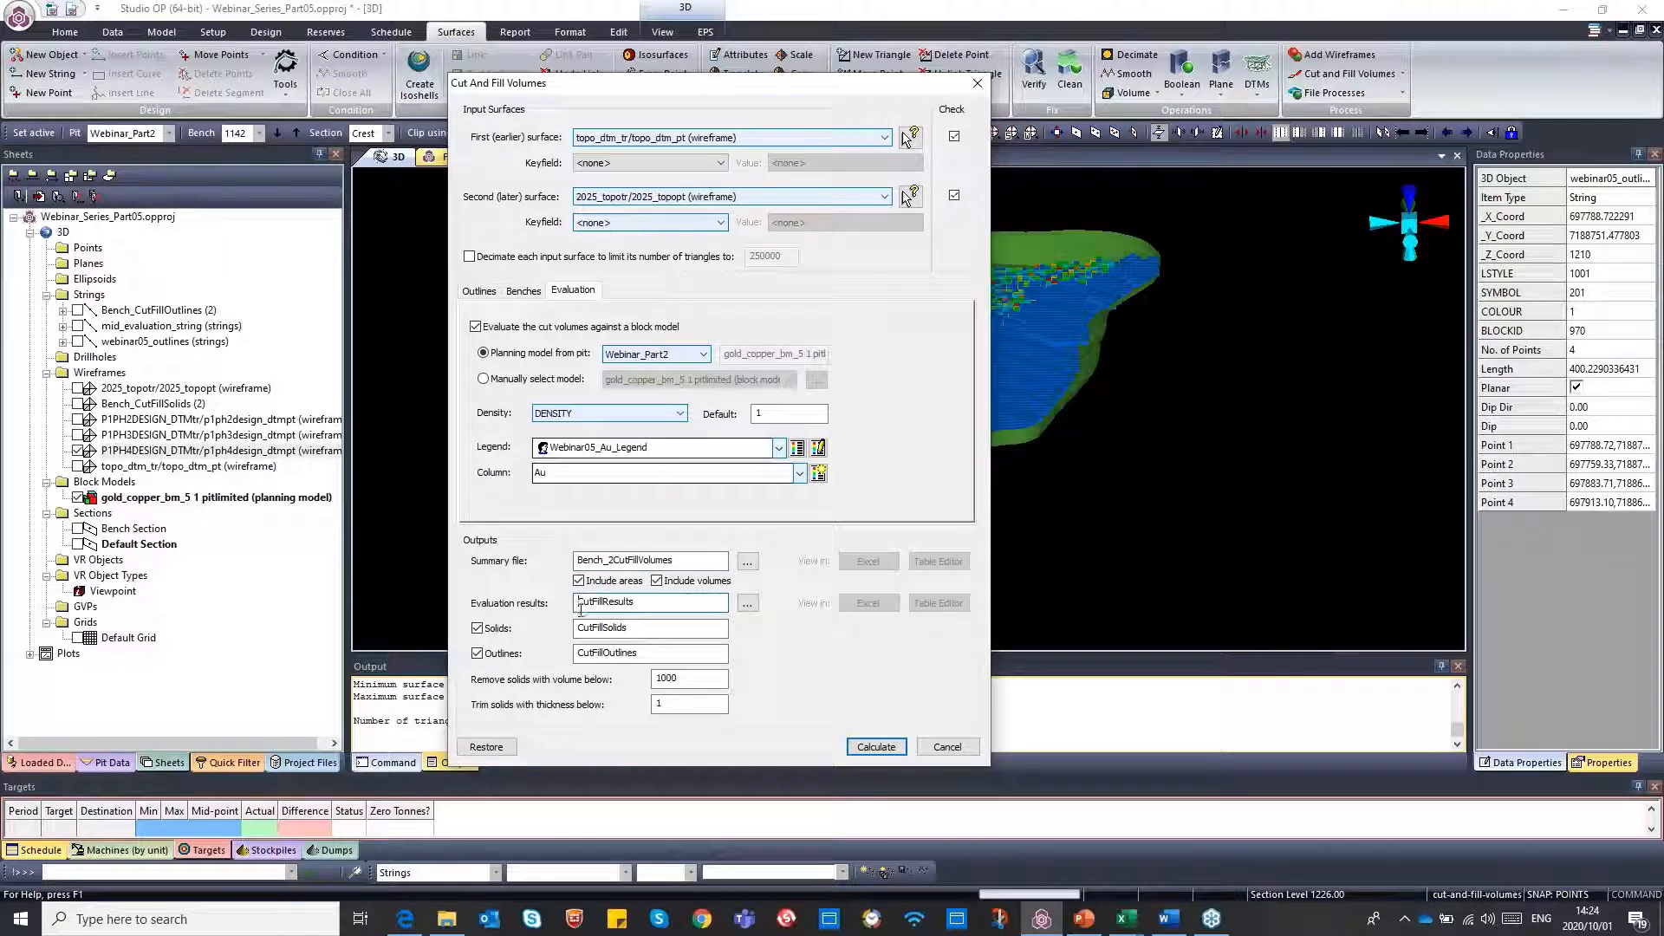
pyautogui.write('Be')
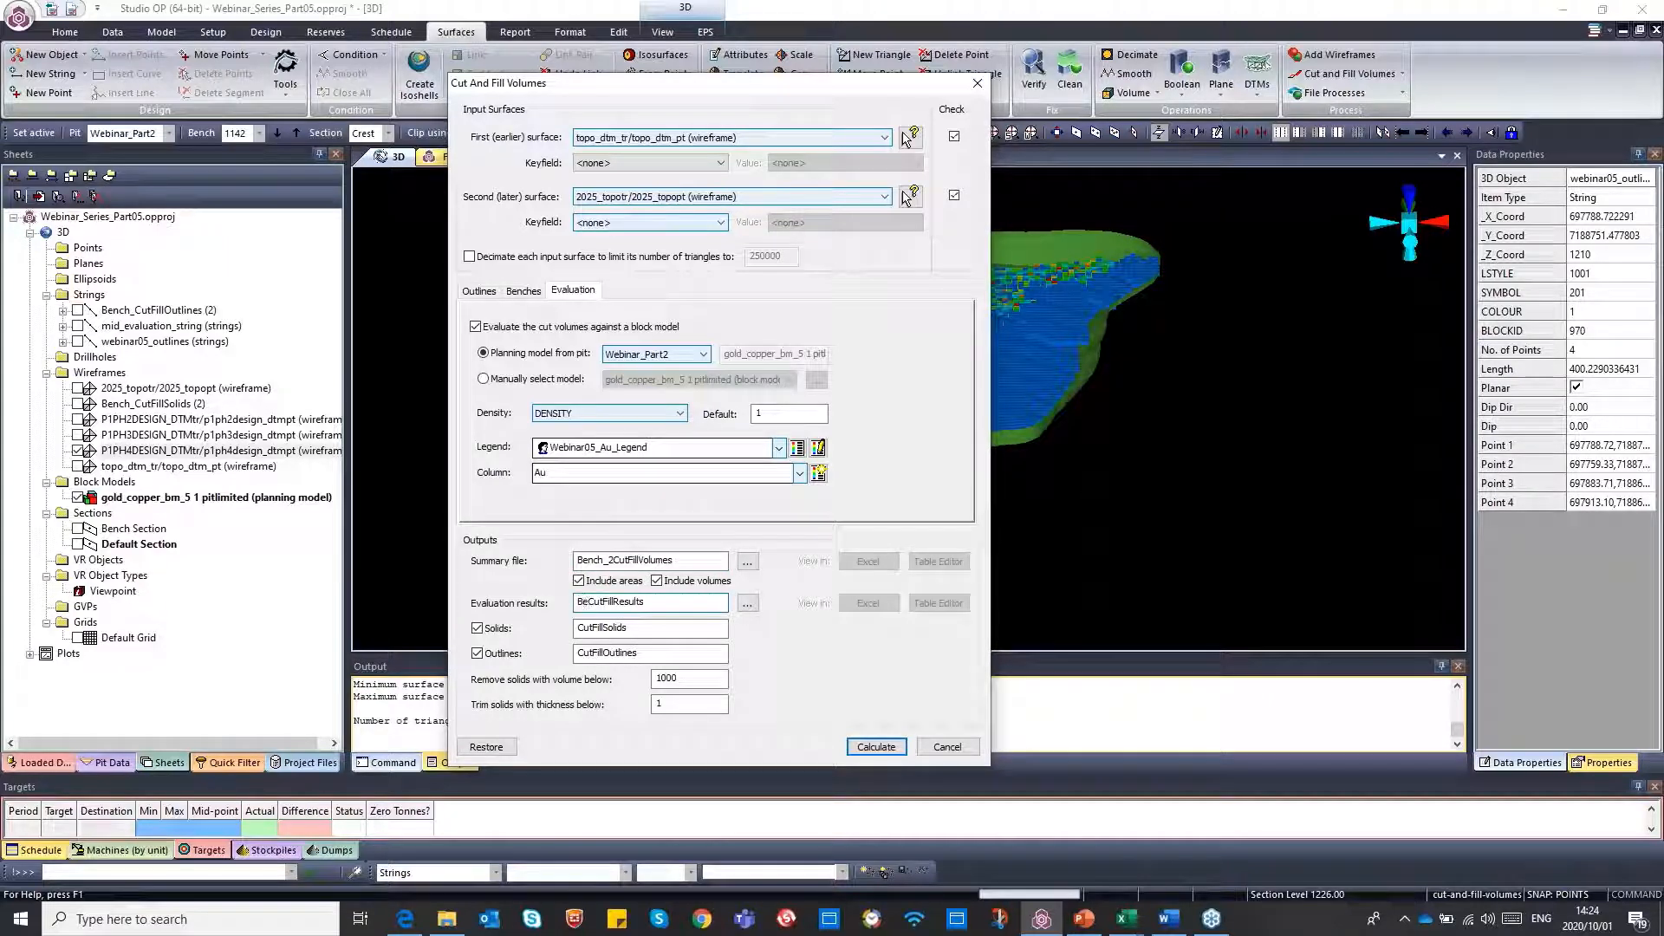
pyautogui.write('nch')
pyautogui.write('h')
pyautogui.write('2')
pyautogui.write('_')
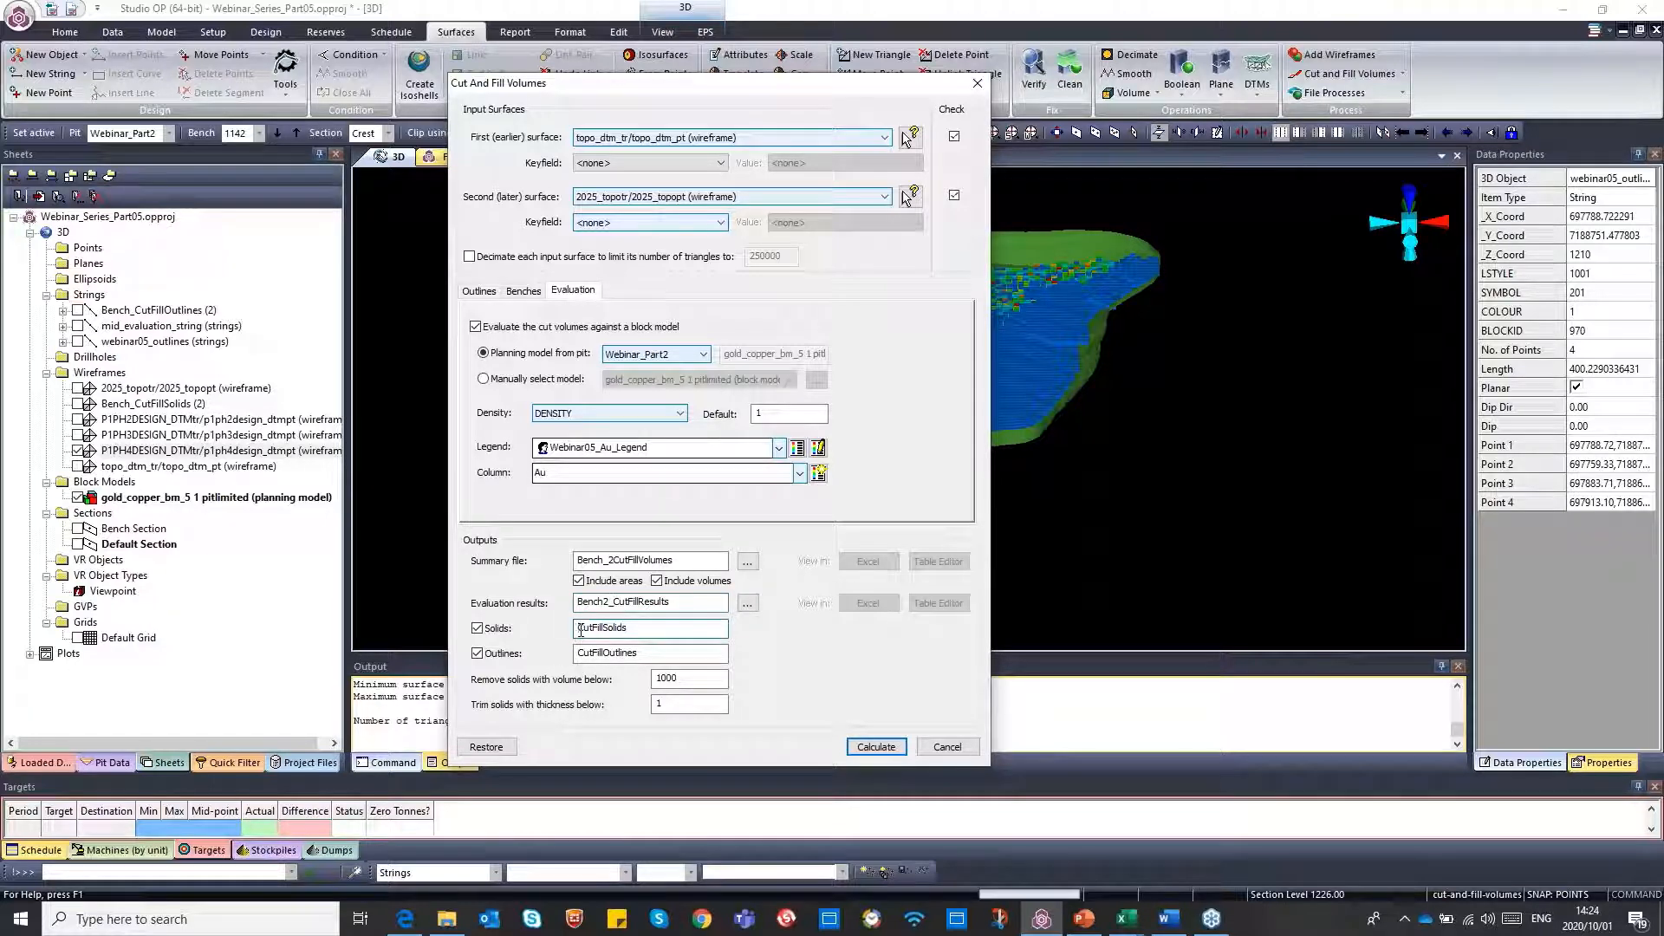
# Name the solids output Bench2_CutFillSolids and the outlines output Bench2_CutFillOutlines
pyautogui.click(580, 628)
pyautogui.write('Bench2')
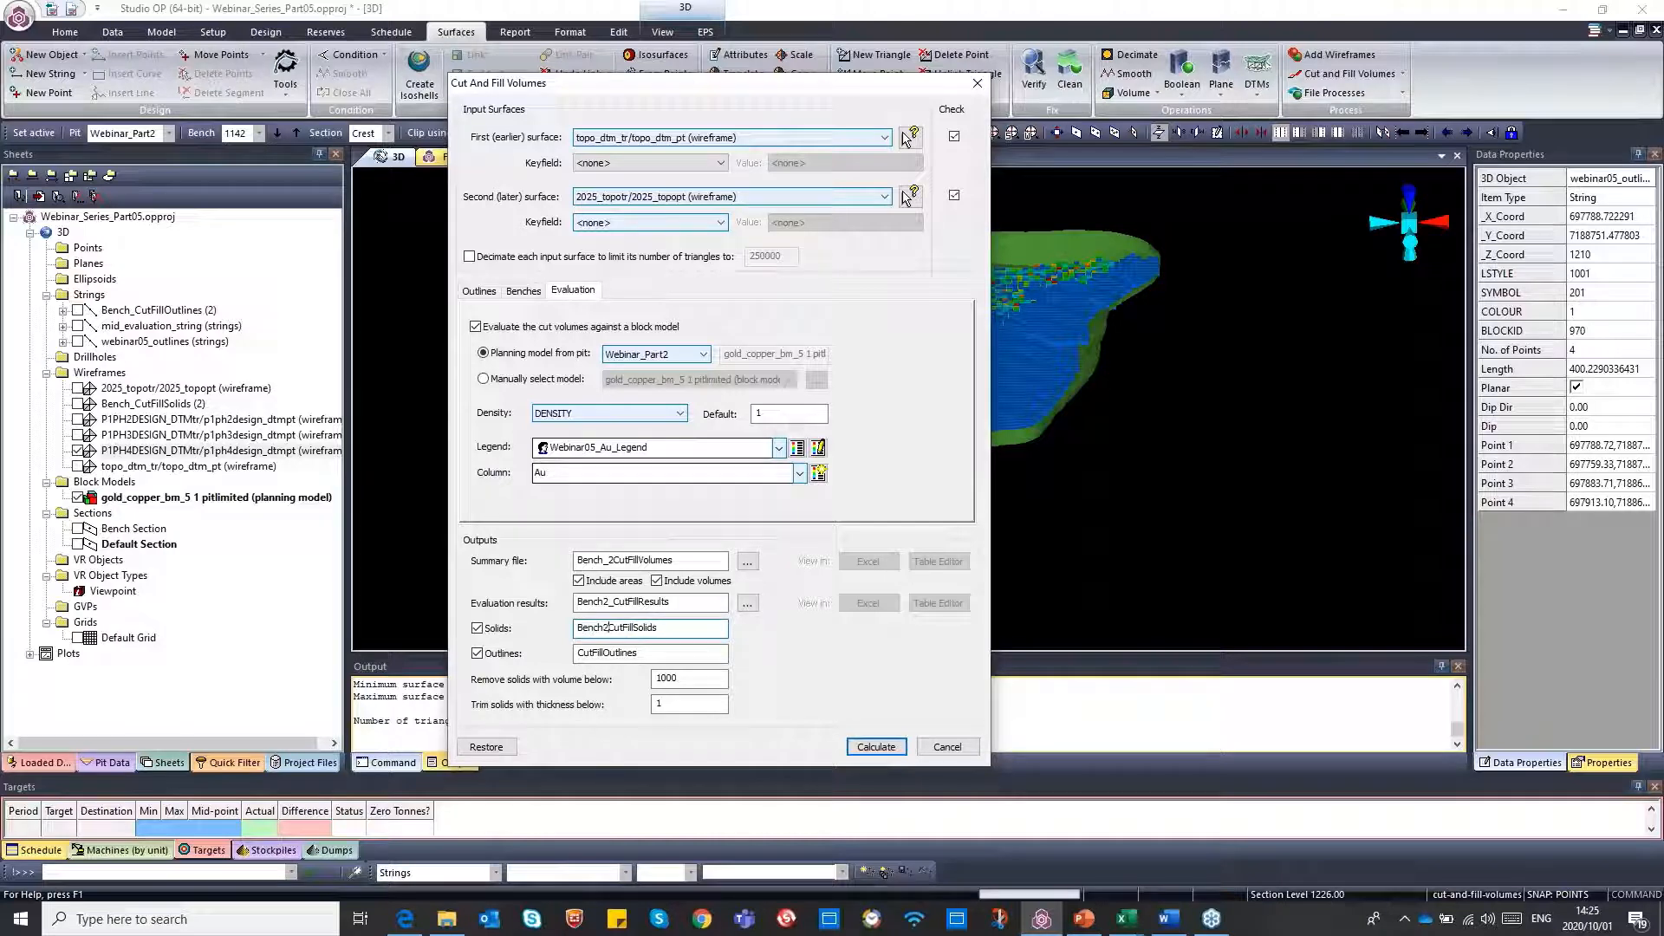
pyautogui.write('_')
pyautogui.click(578, 653)
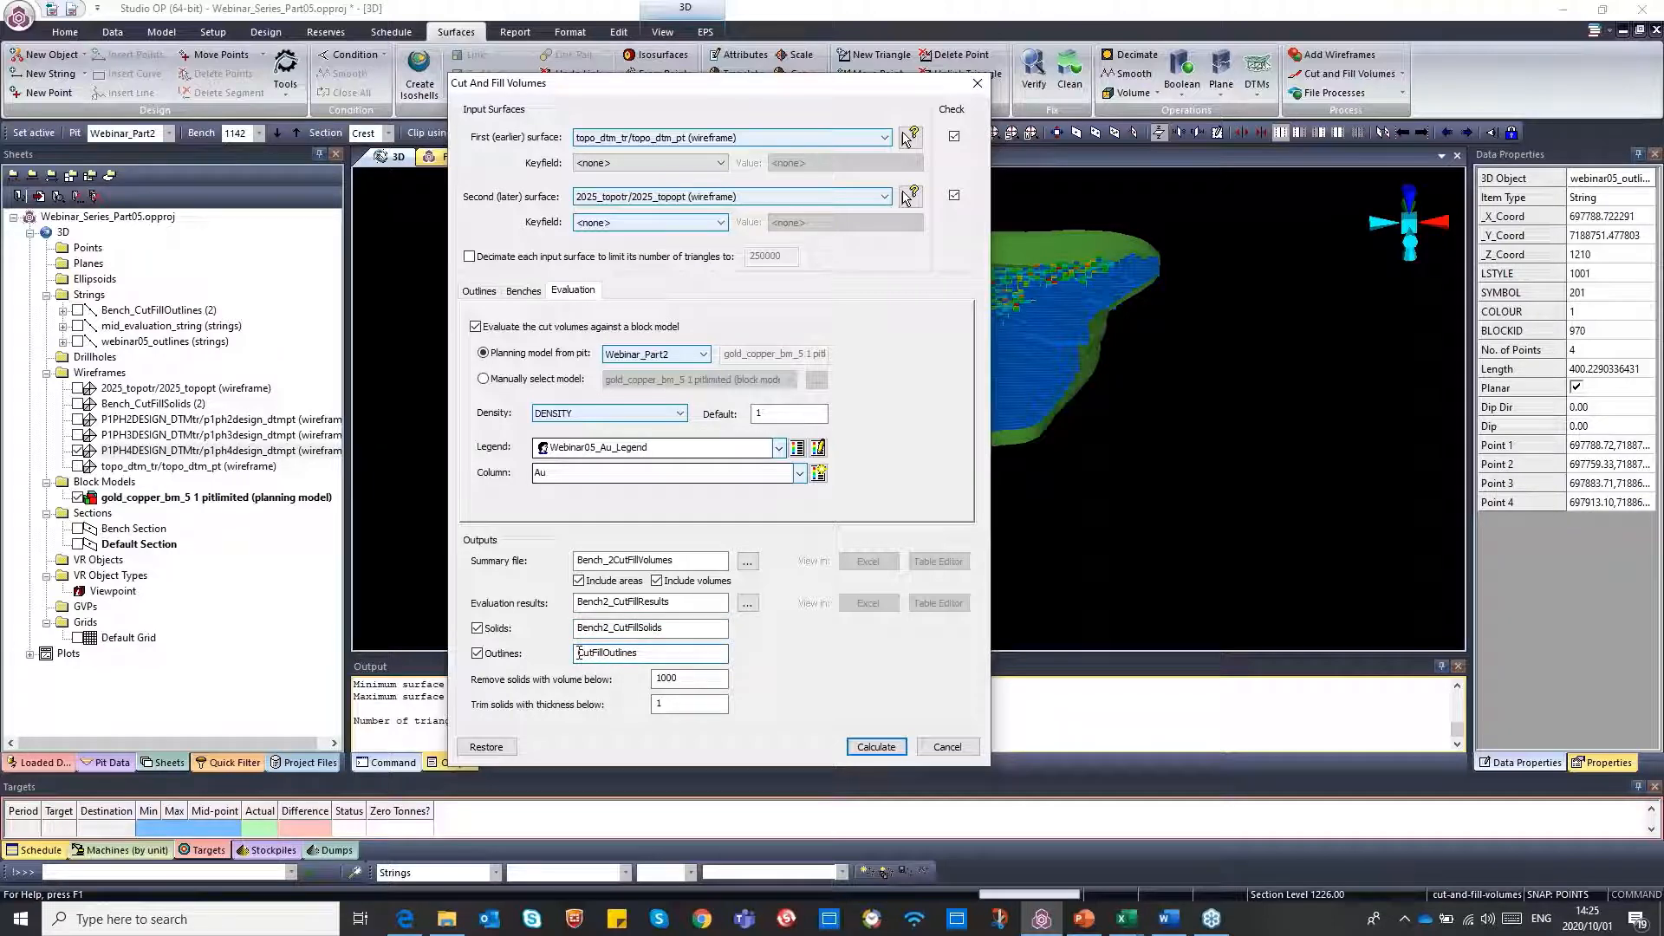
pyautogui.write('Benc')
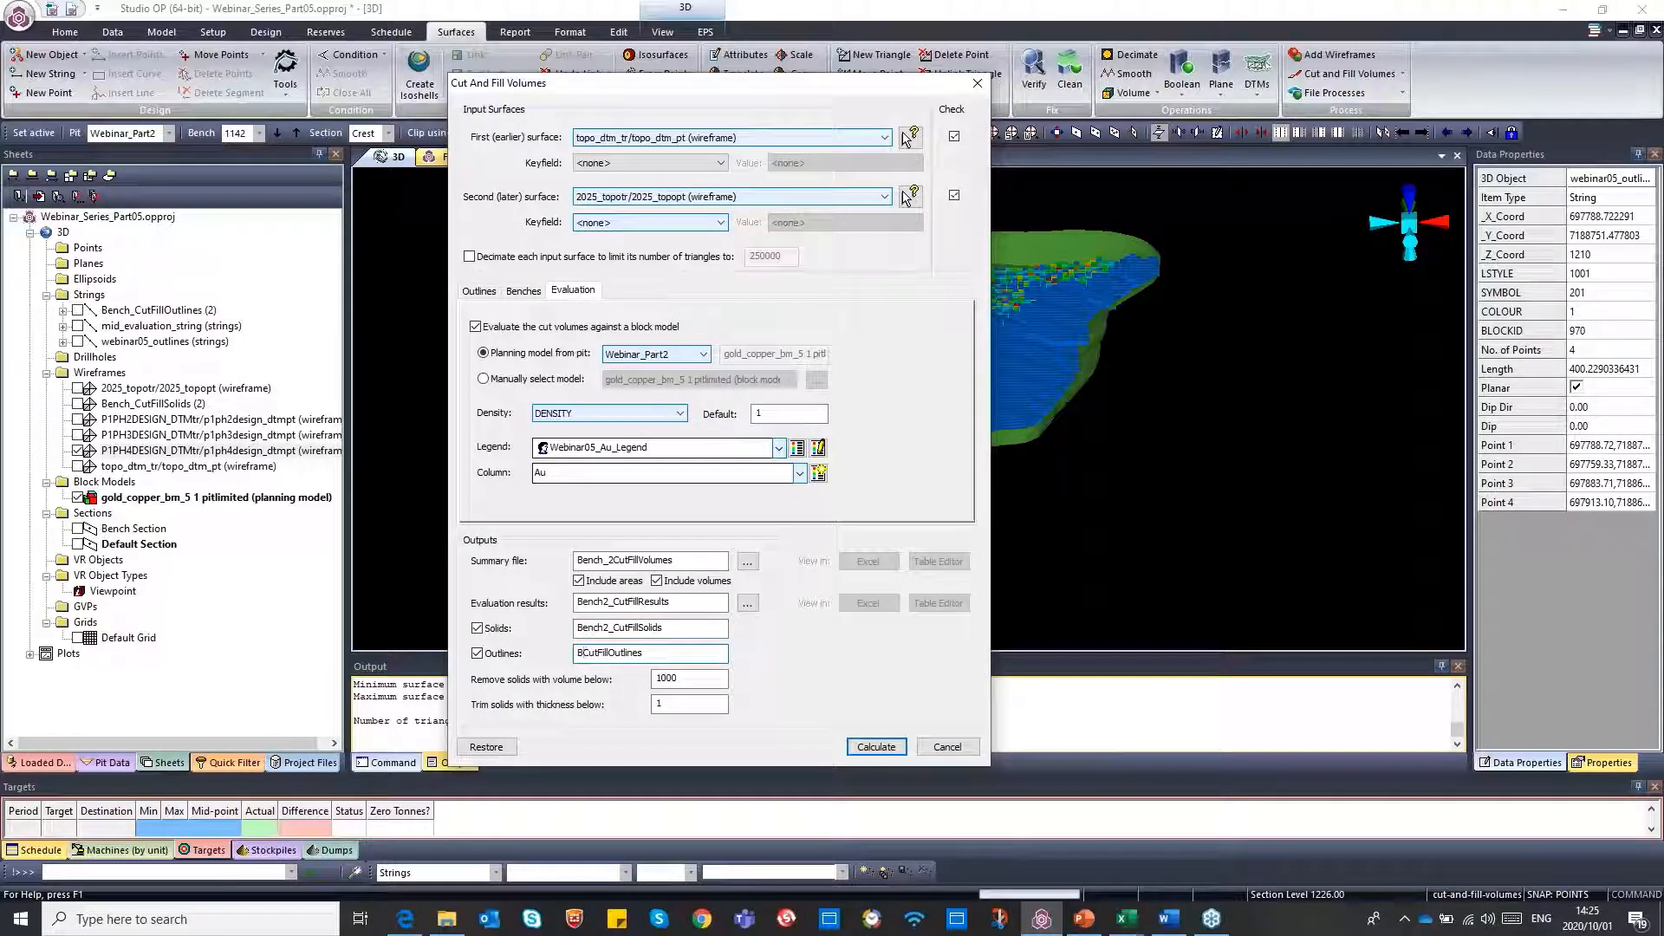
pyautogui.write('h2_')
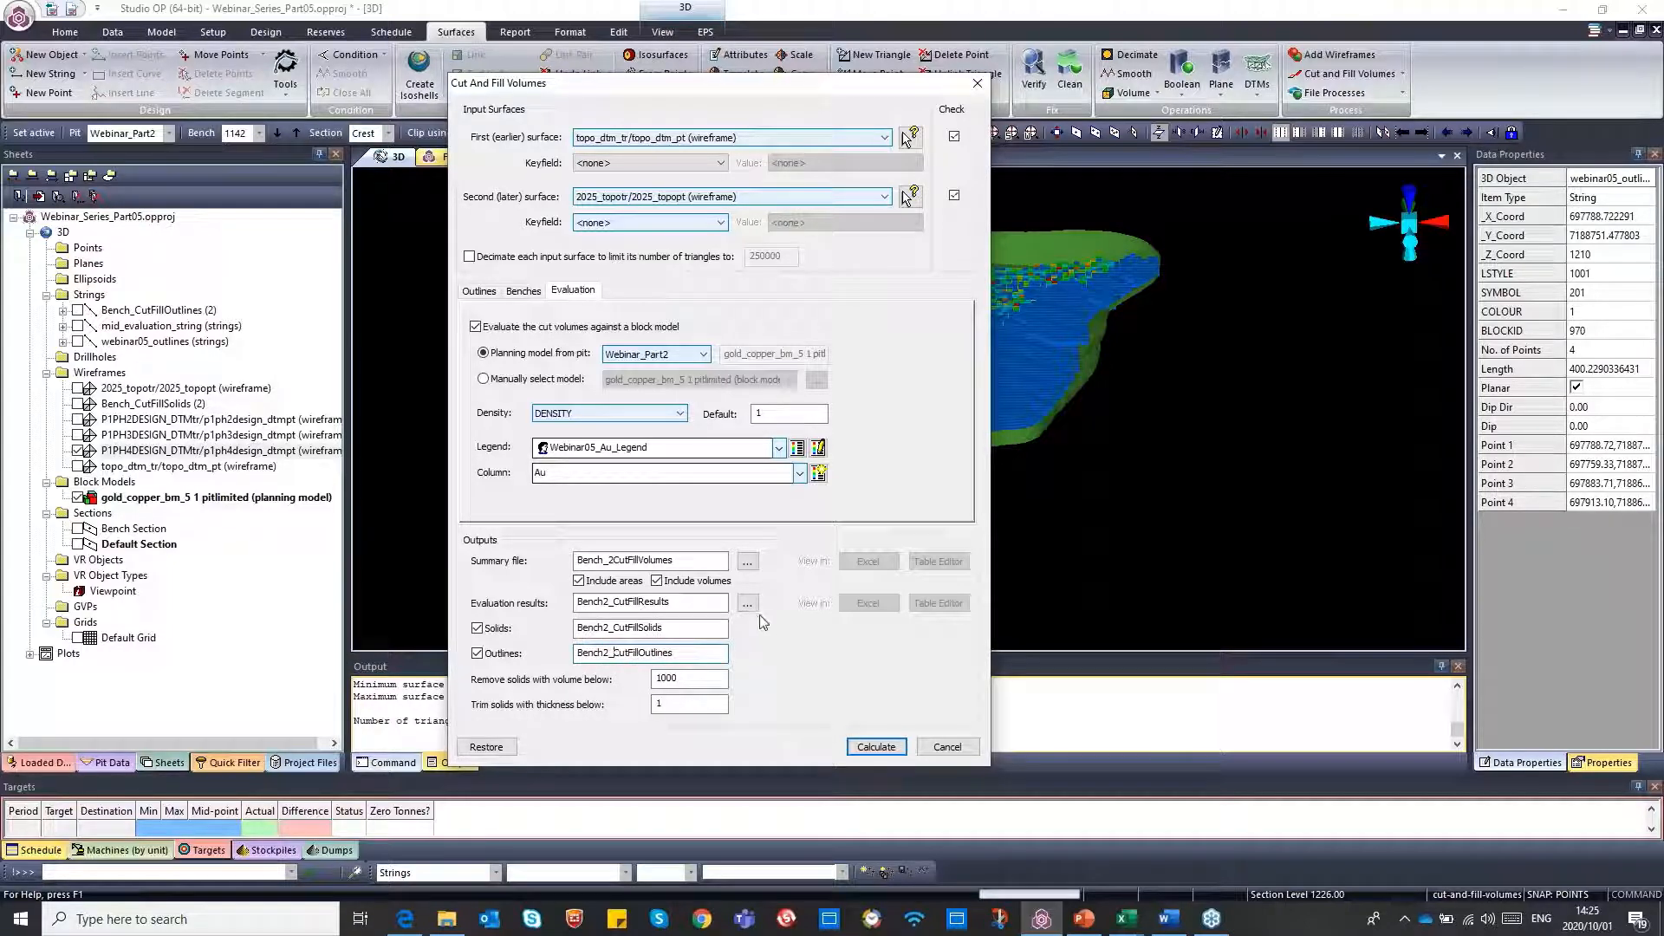
# Calculate the cut and fill volumes and open the evaluation results in a maximised Excel window
pyautogui.click(878, 751)
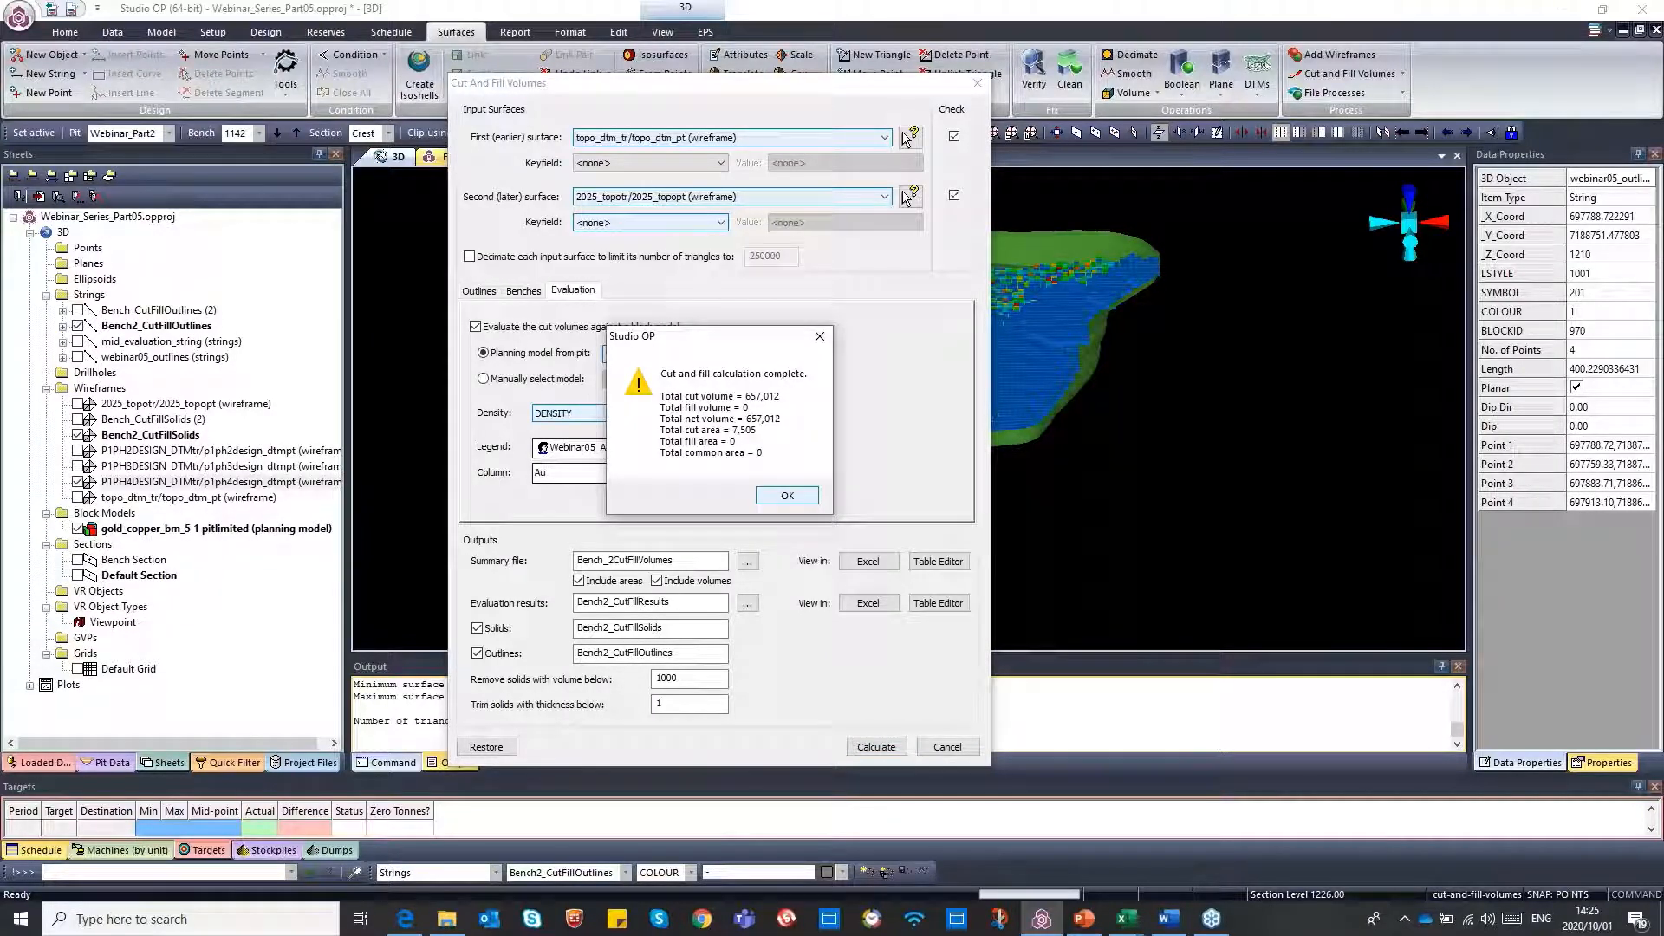
pyautogui.click(784, 497)
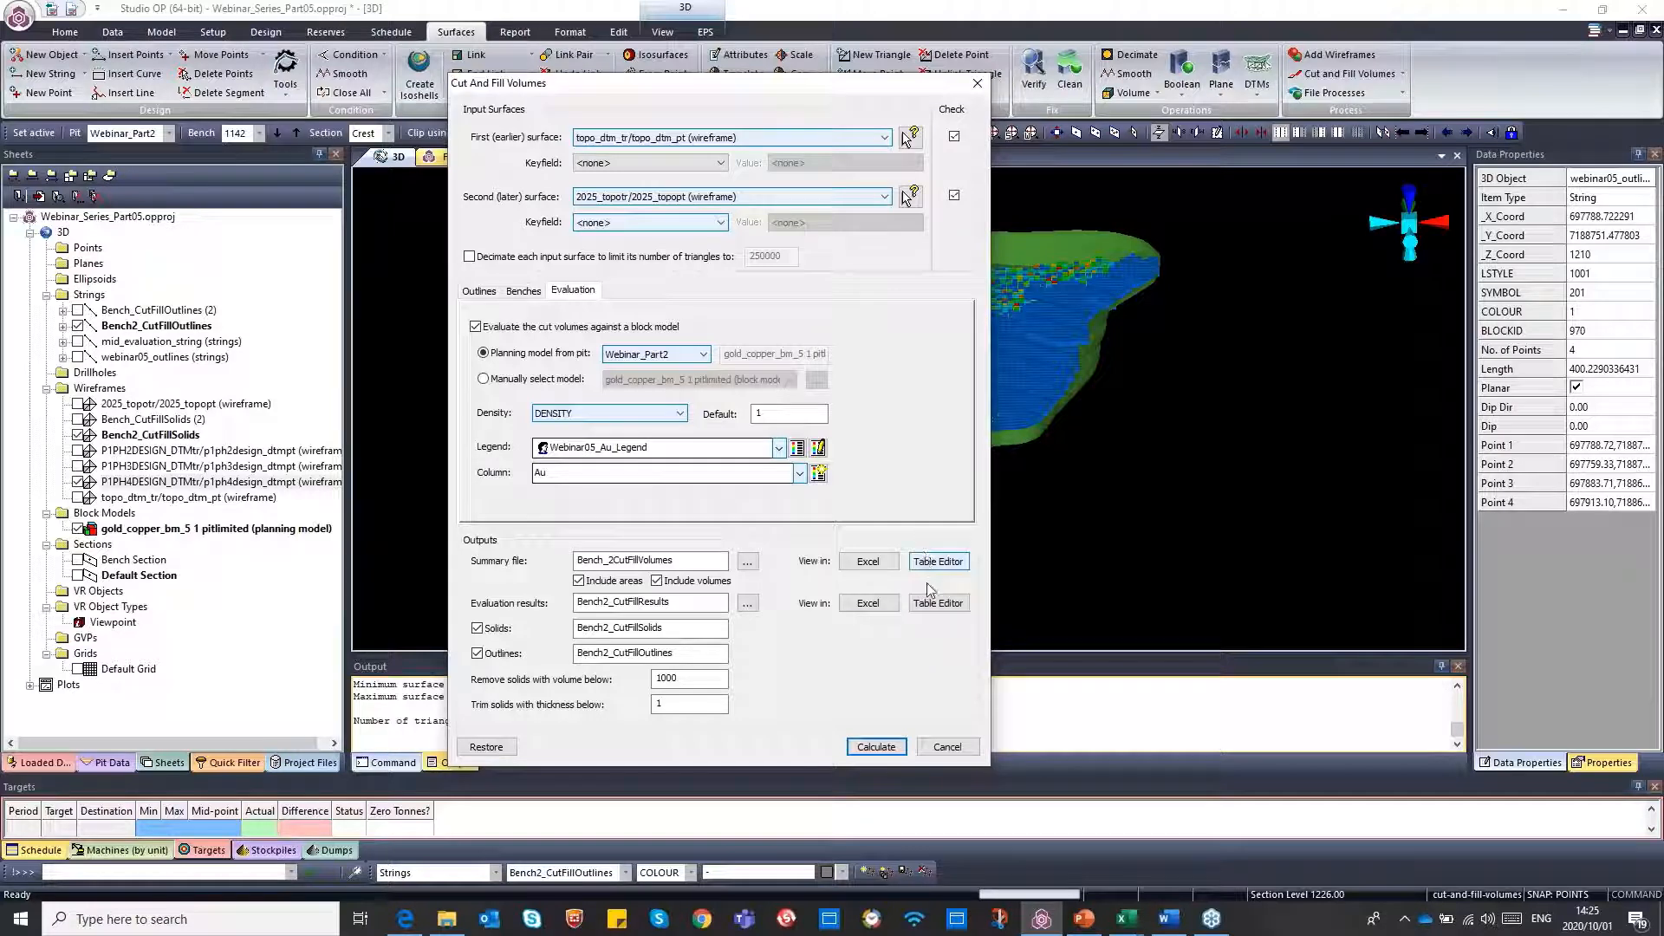
pyautogui.click(865, 606)
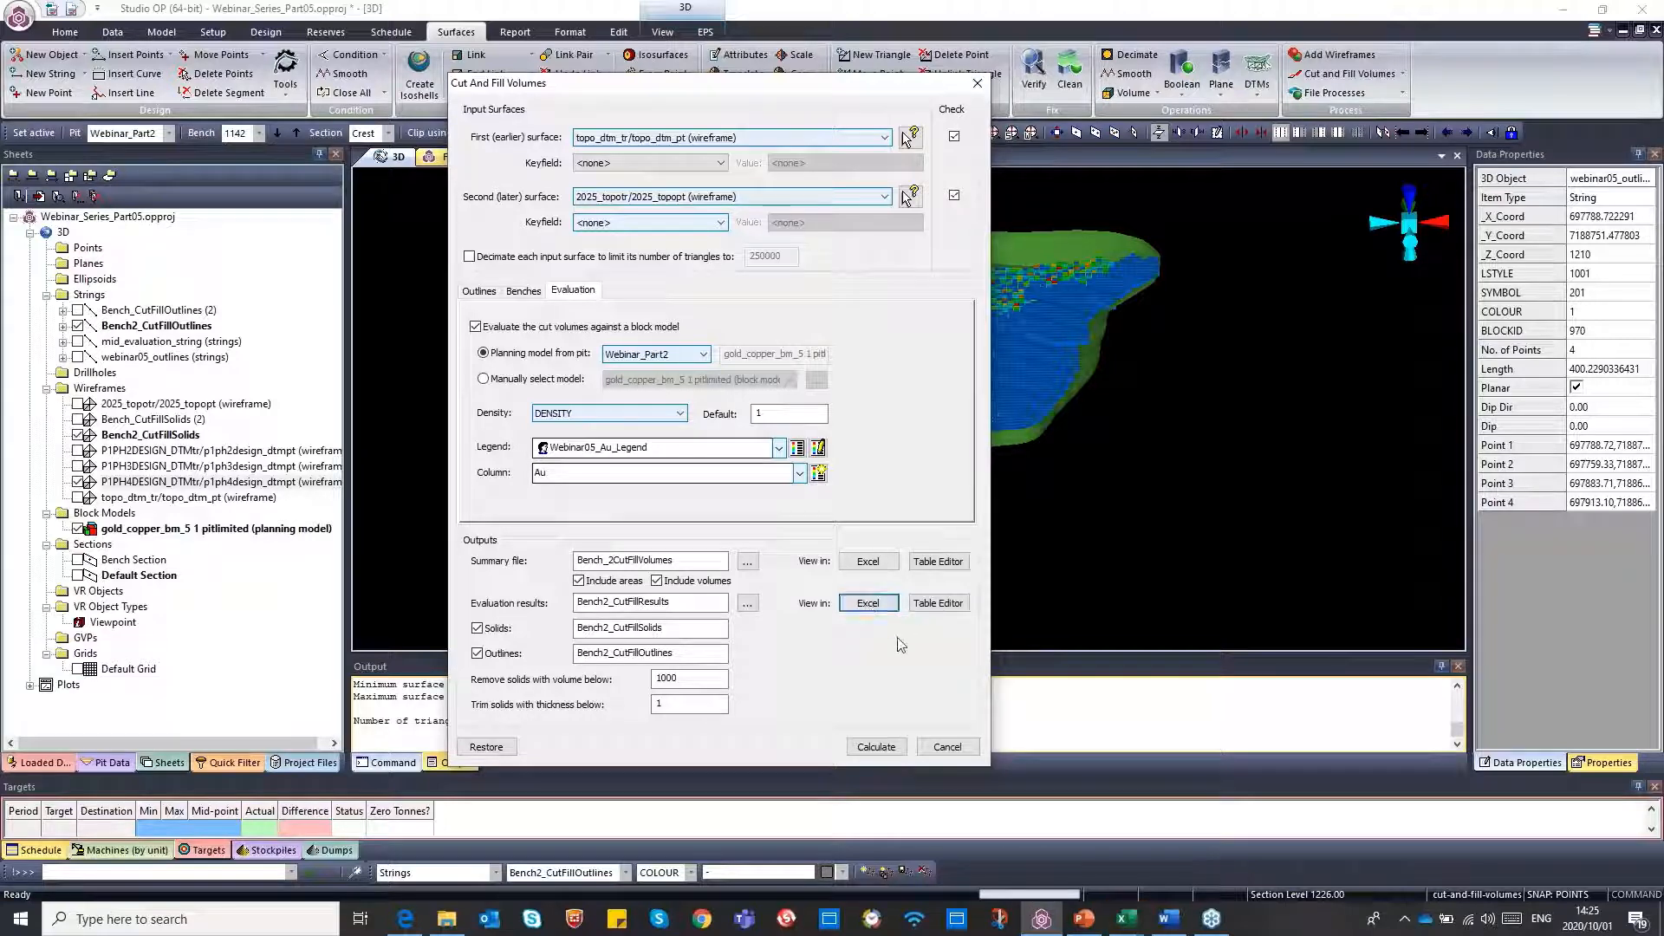
pyautogui.click(1126, 919)
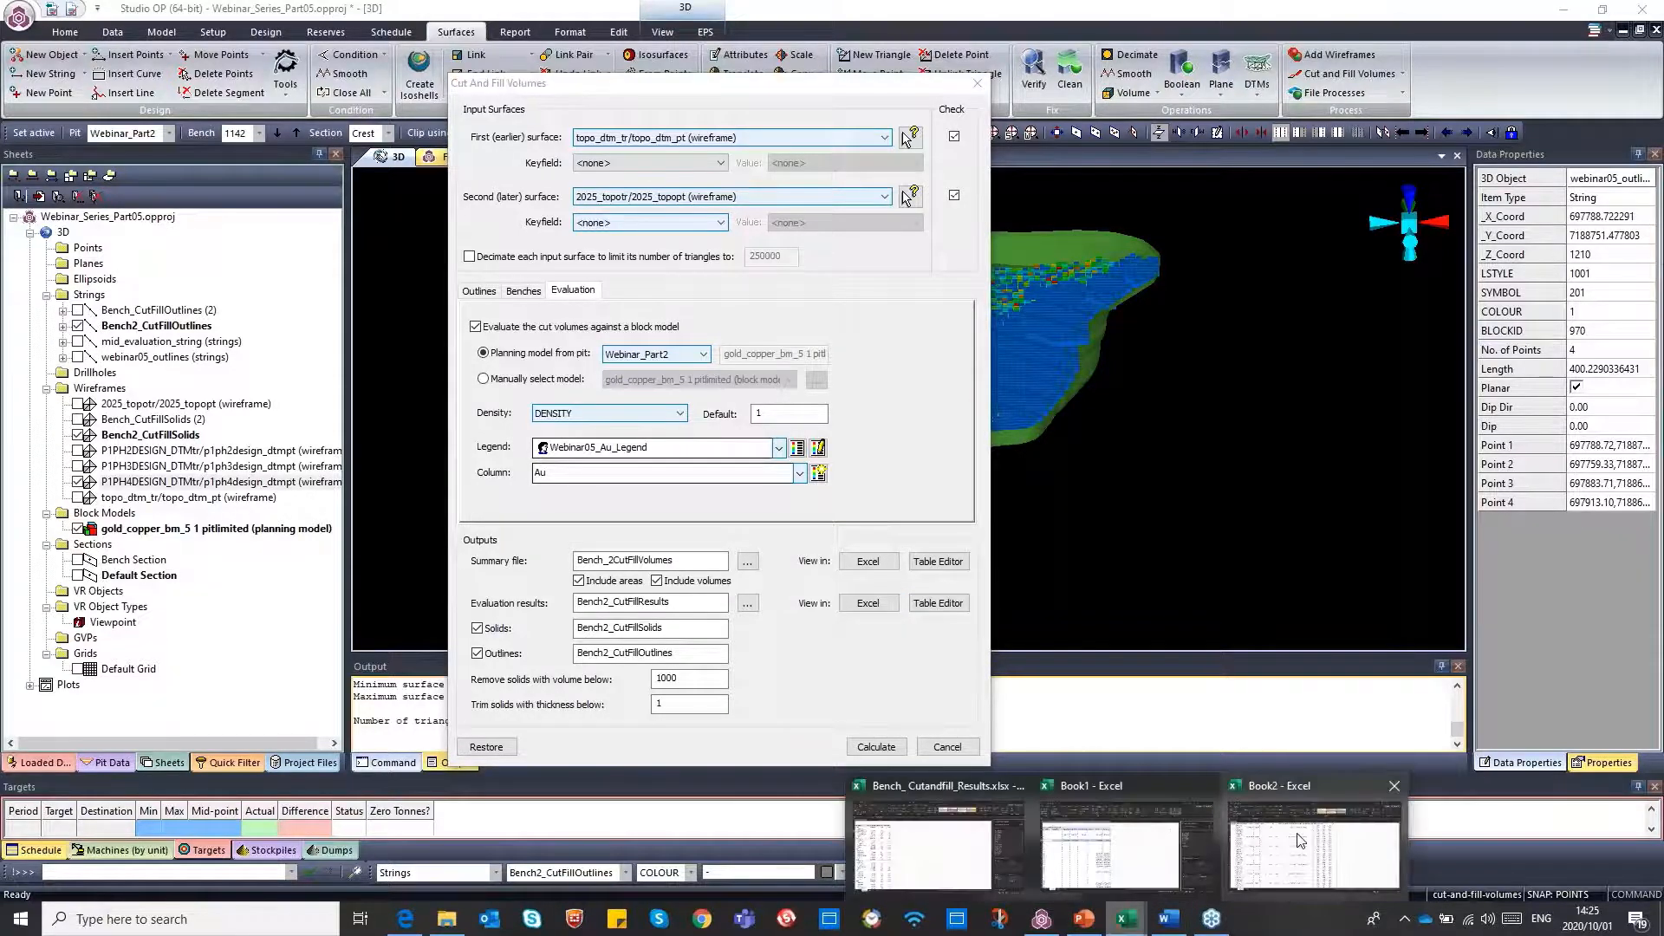
pyautogui.click(1299, 840)
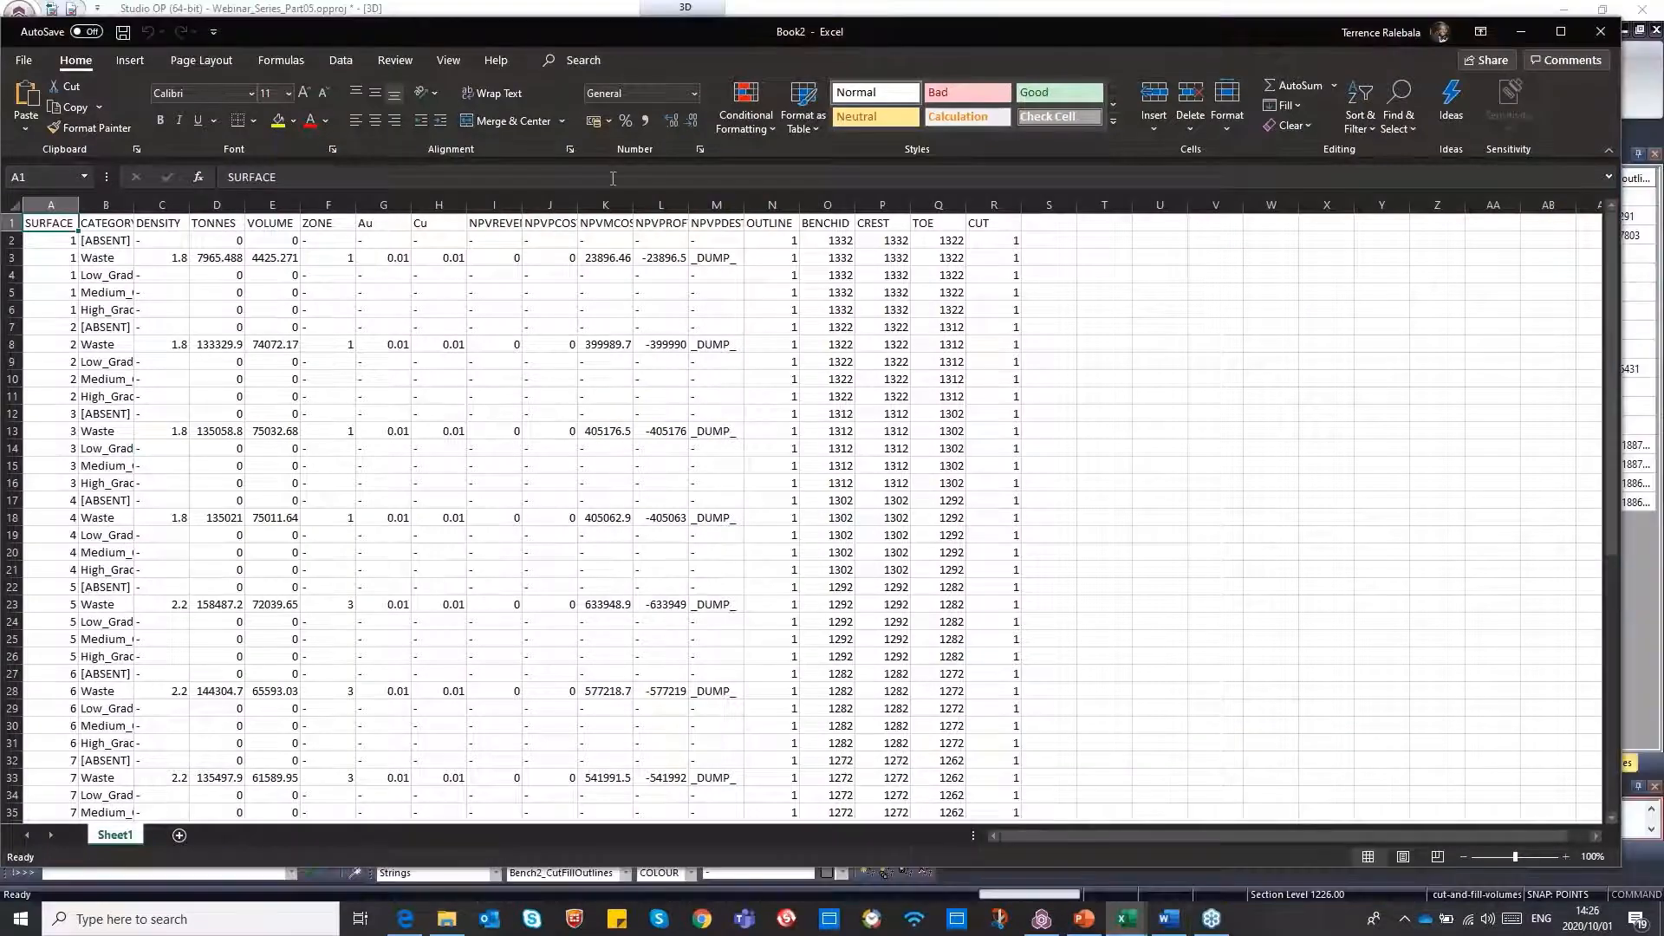
pyautogui.doubleClick(529, 45)
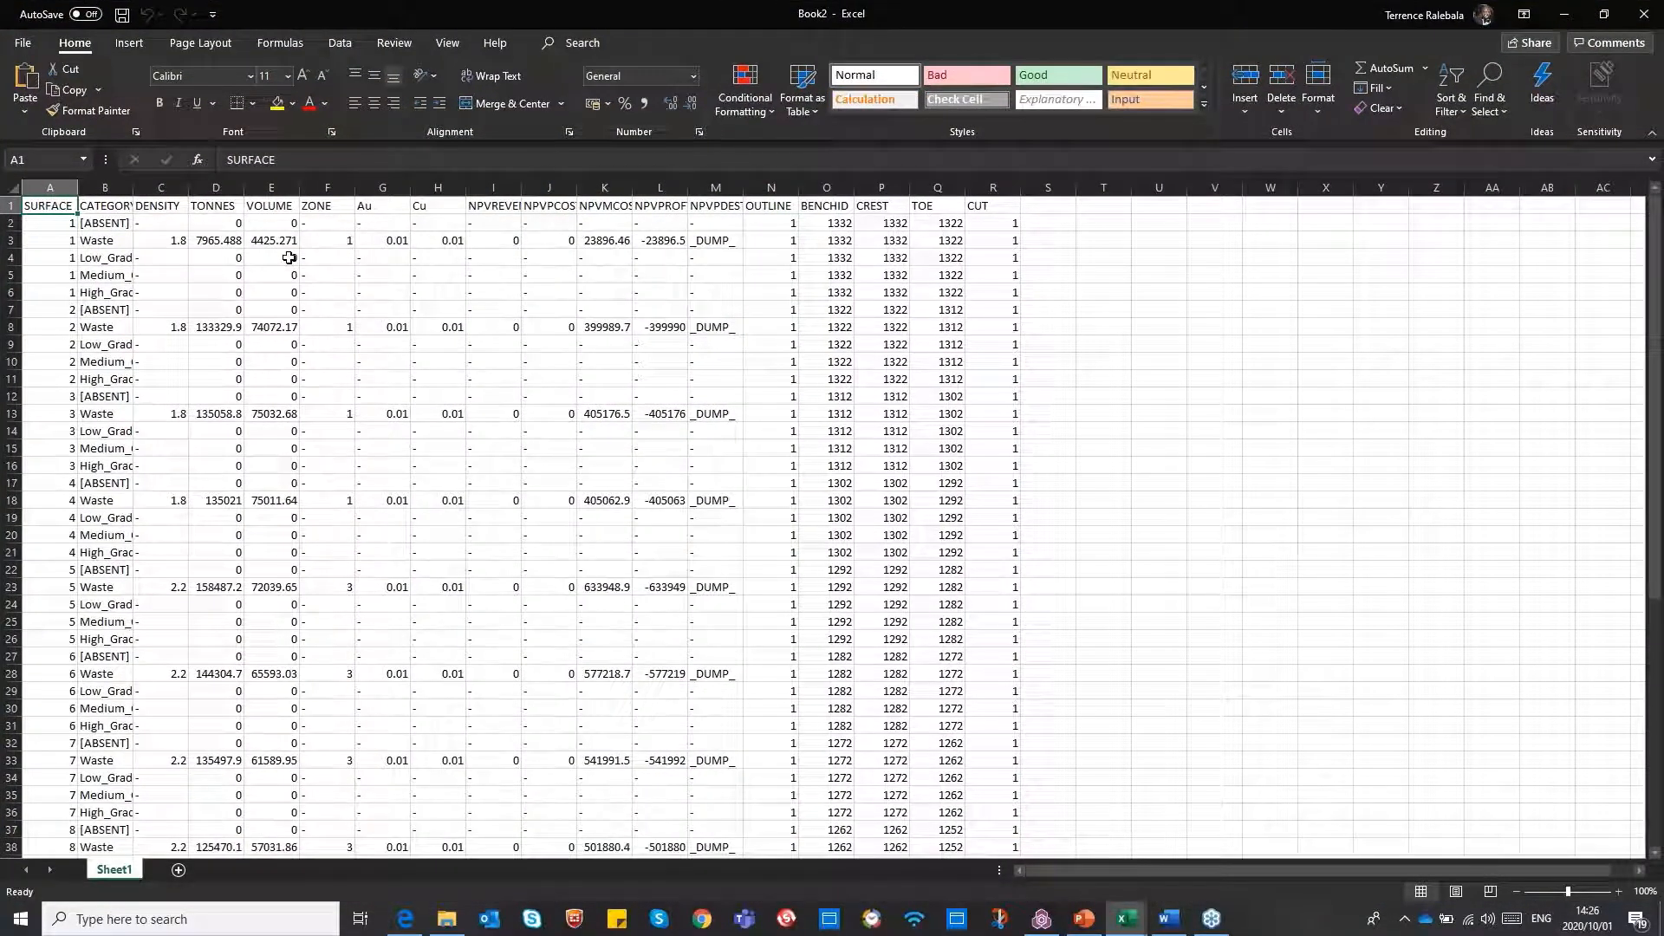
# Create a PivotTable on a new worksheet from the full results range Sheet1 A1:R61
pyautogui.hotkey('ctrl', 'shift', 'End')
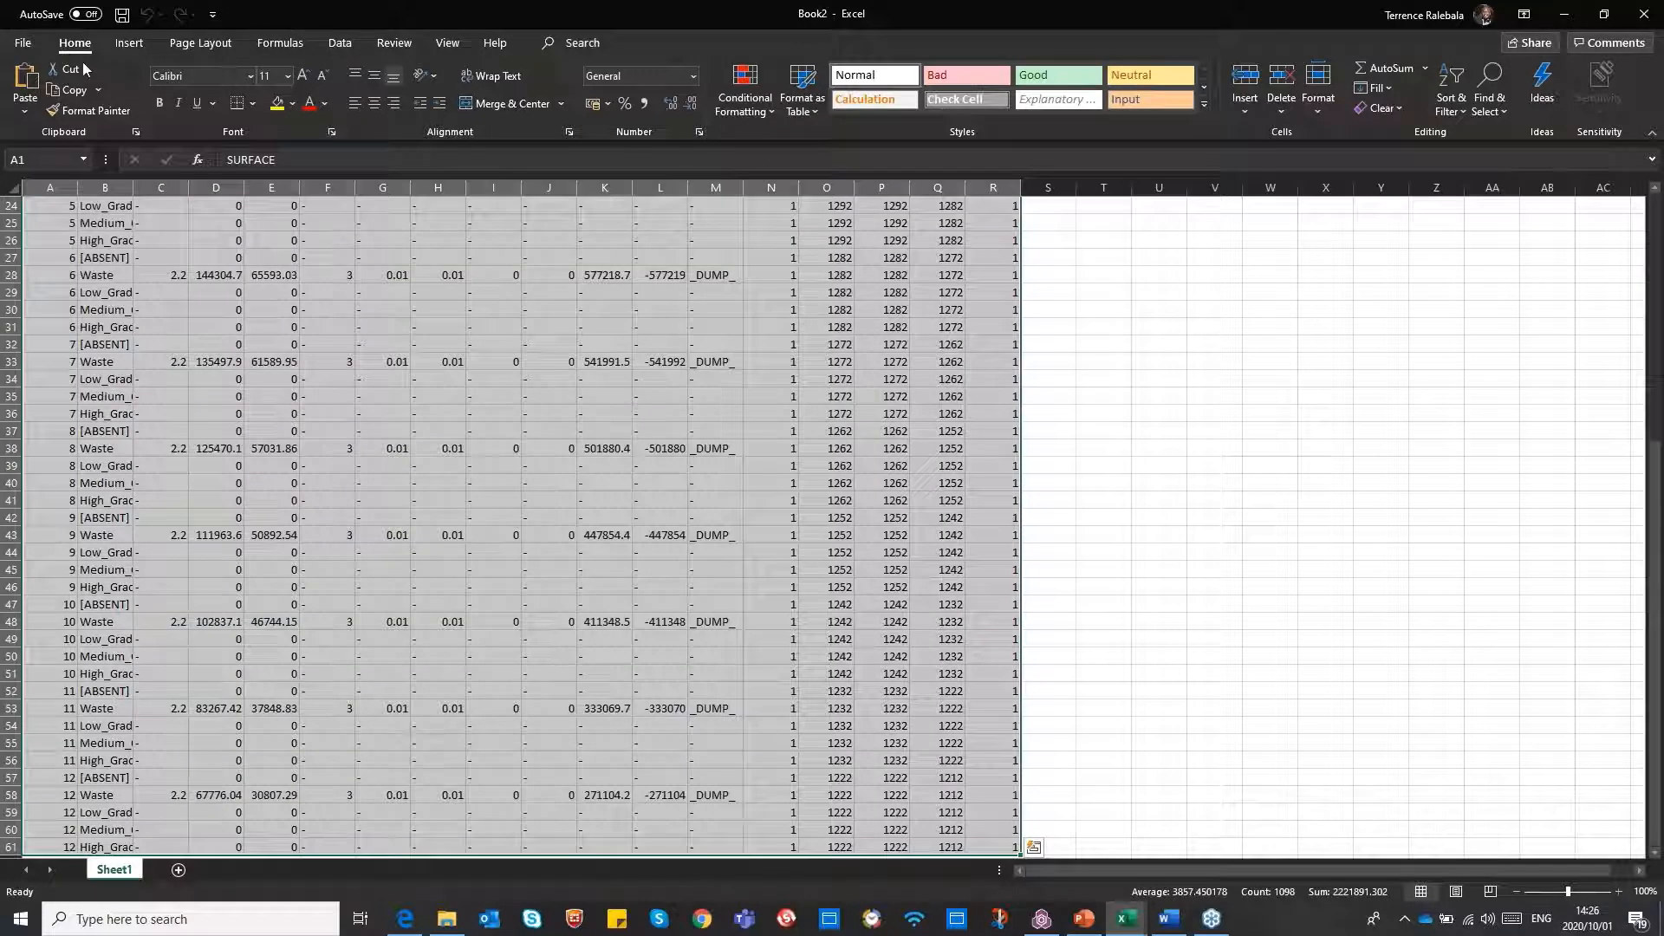
pyautogui.click(128, 45)
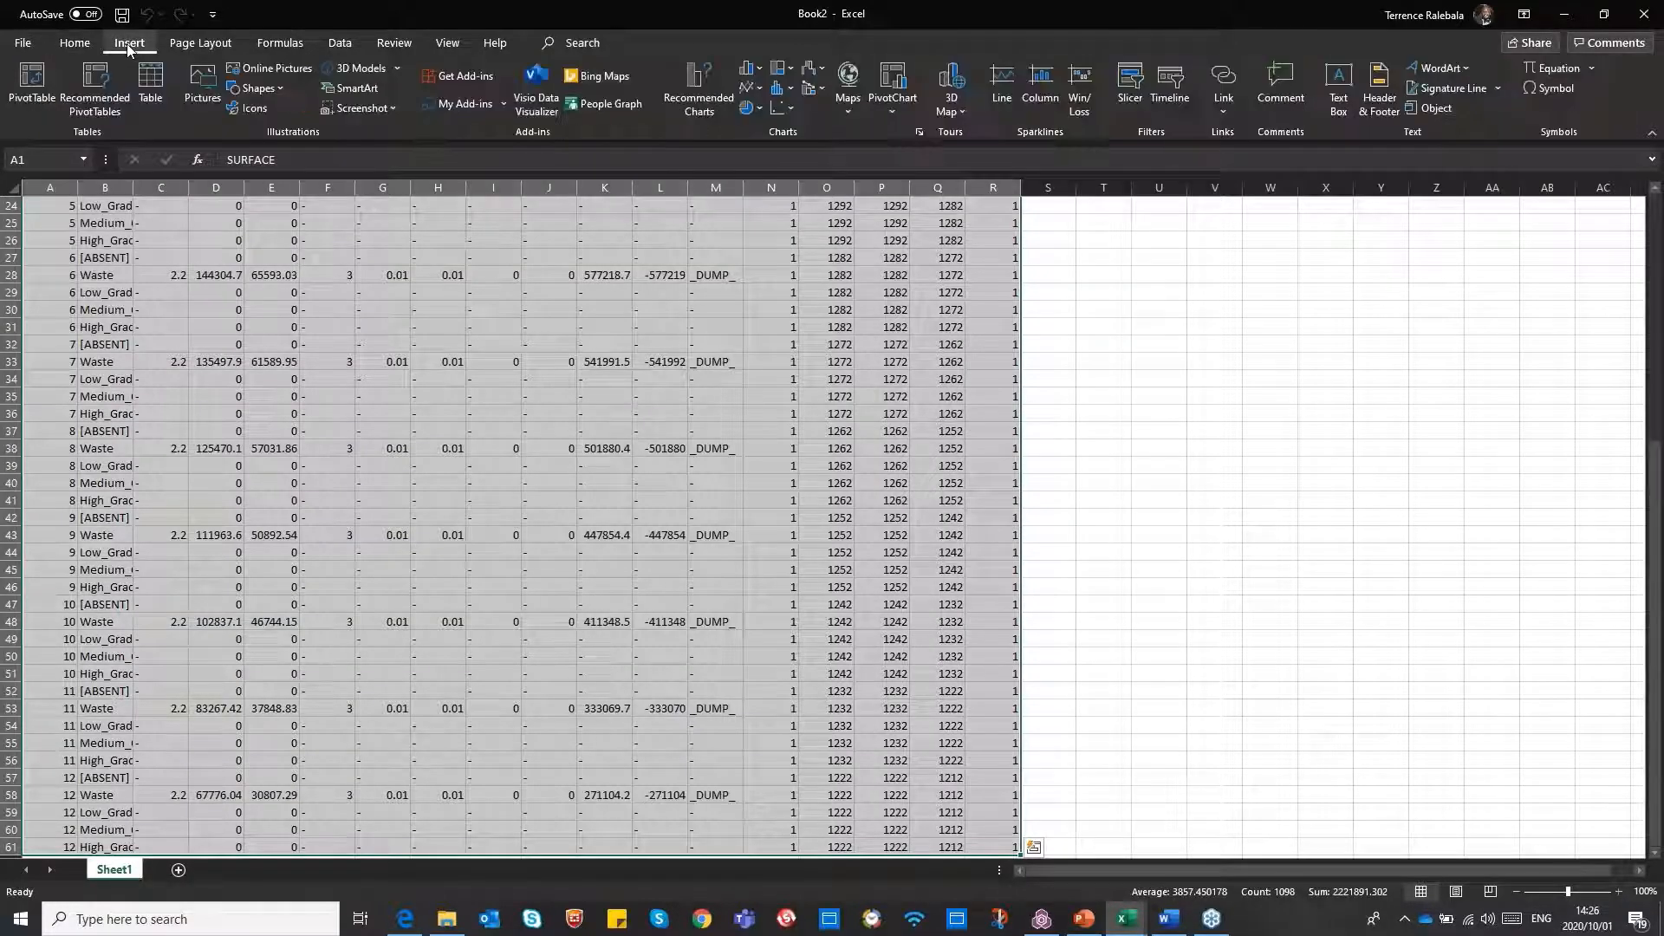
pyautogui.click(35, 84)
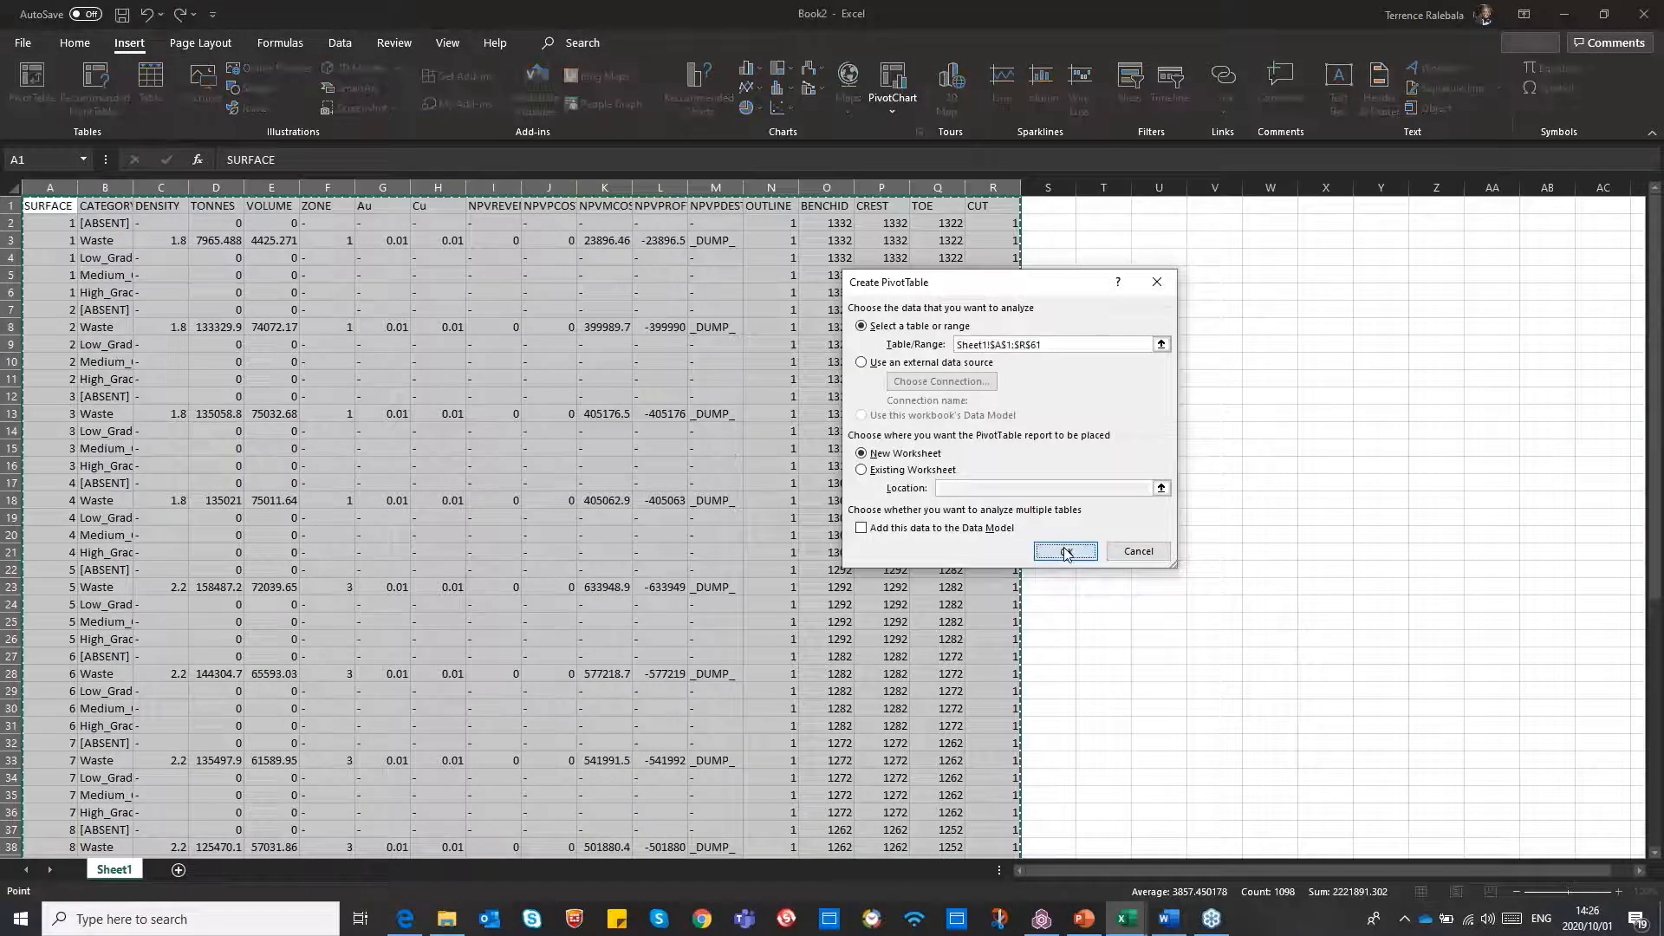
pyautogui.click(1066, 552)
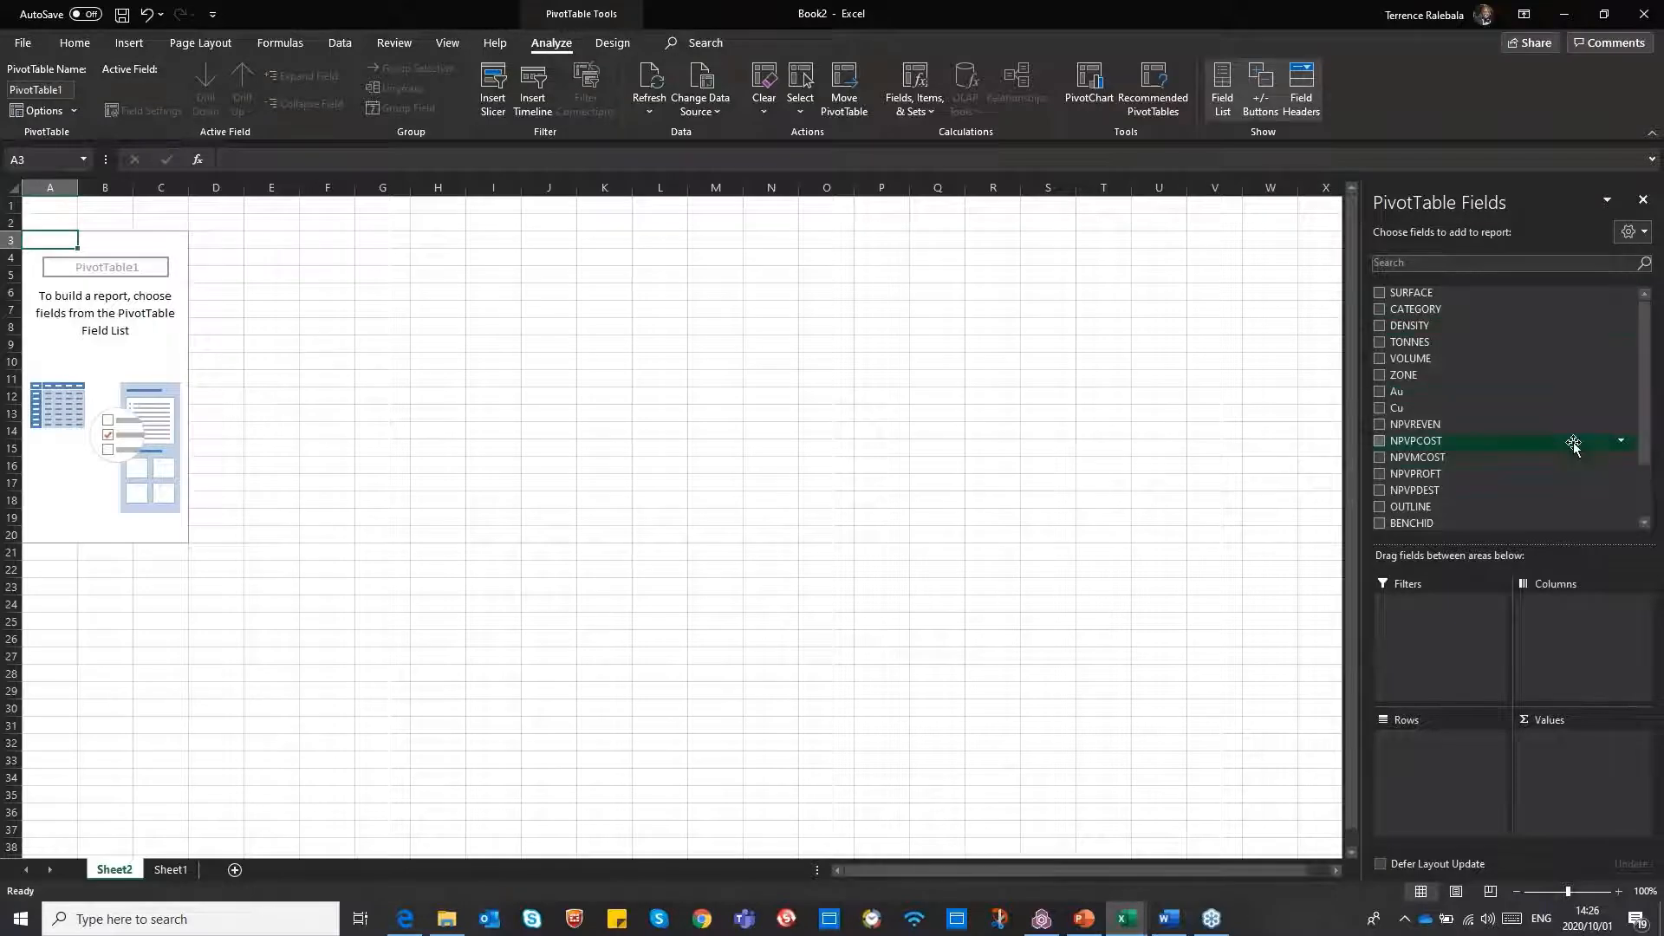
# Add BENCHID and, beneath it, CATEGORY as the row fields of the PivotTable
pyautogui.scroll(-2, 1432, 459)
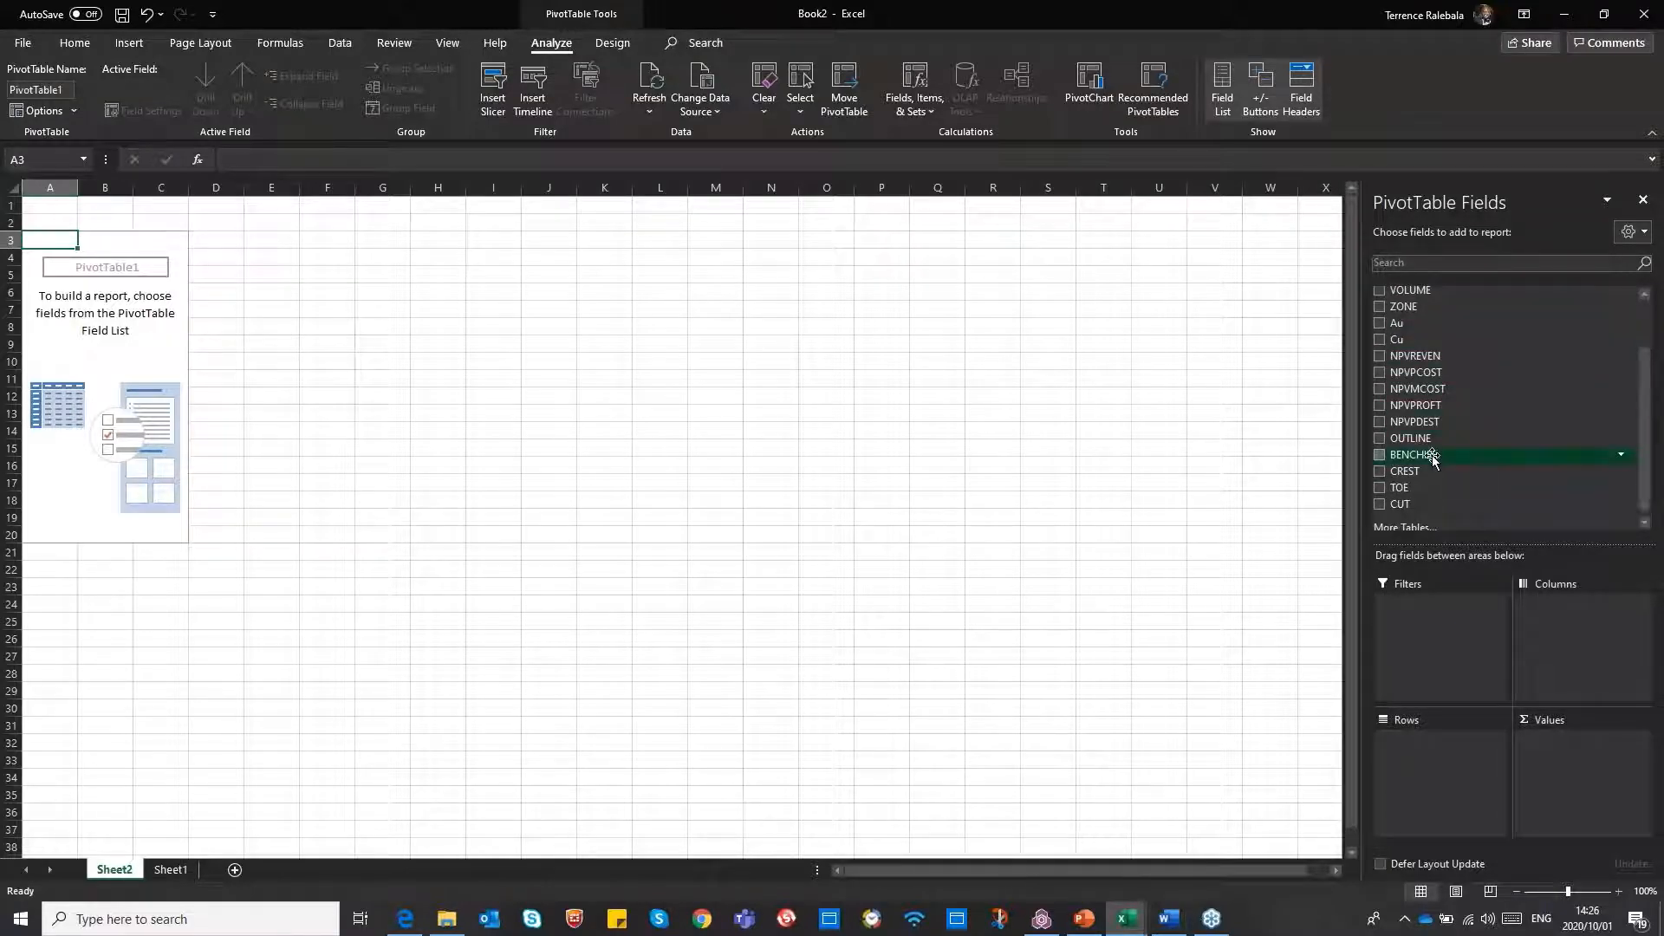
pyautogui.moveTo(1428, 456); pyautogui.dragTo(1446, 735)
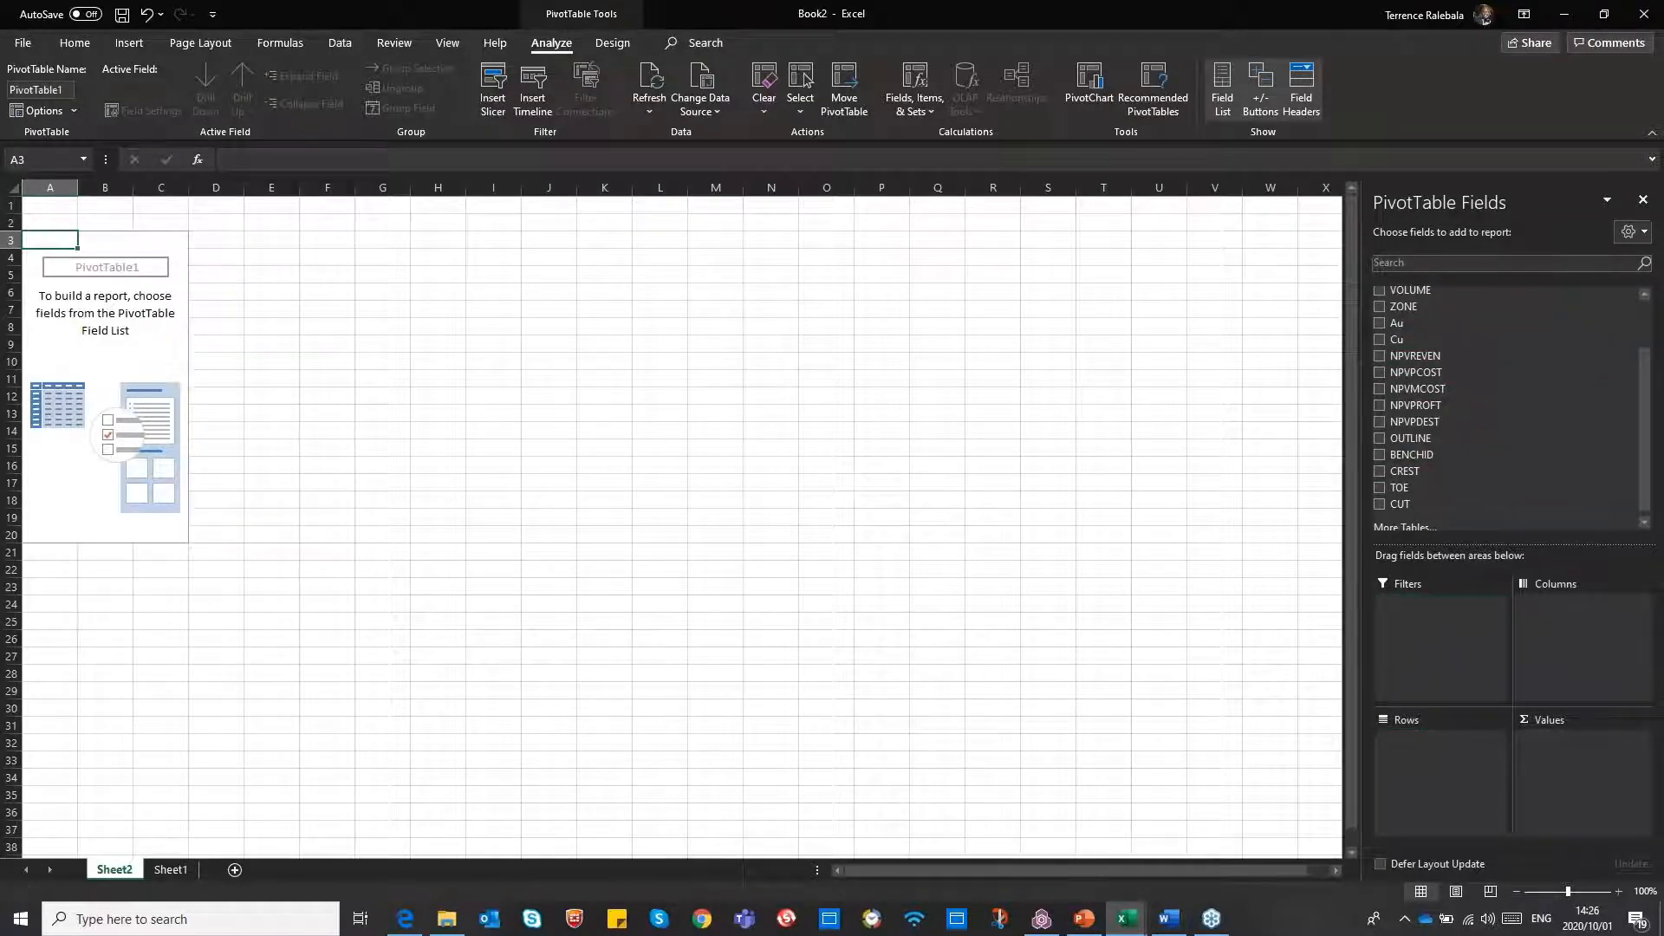
pyautogui.moveTo(1646, 389); pyautogui.dragTo(1636, 327)
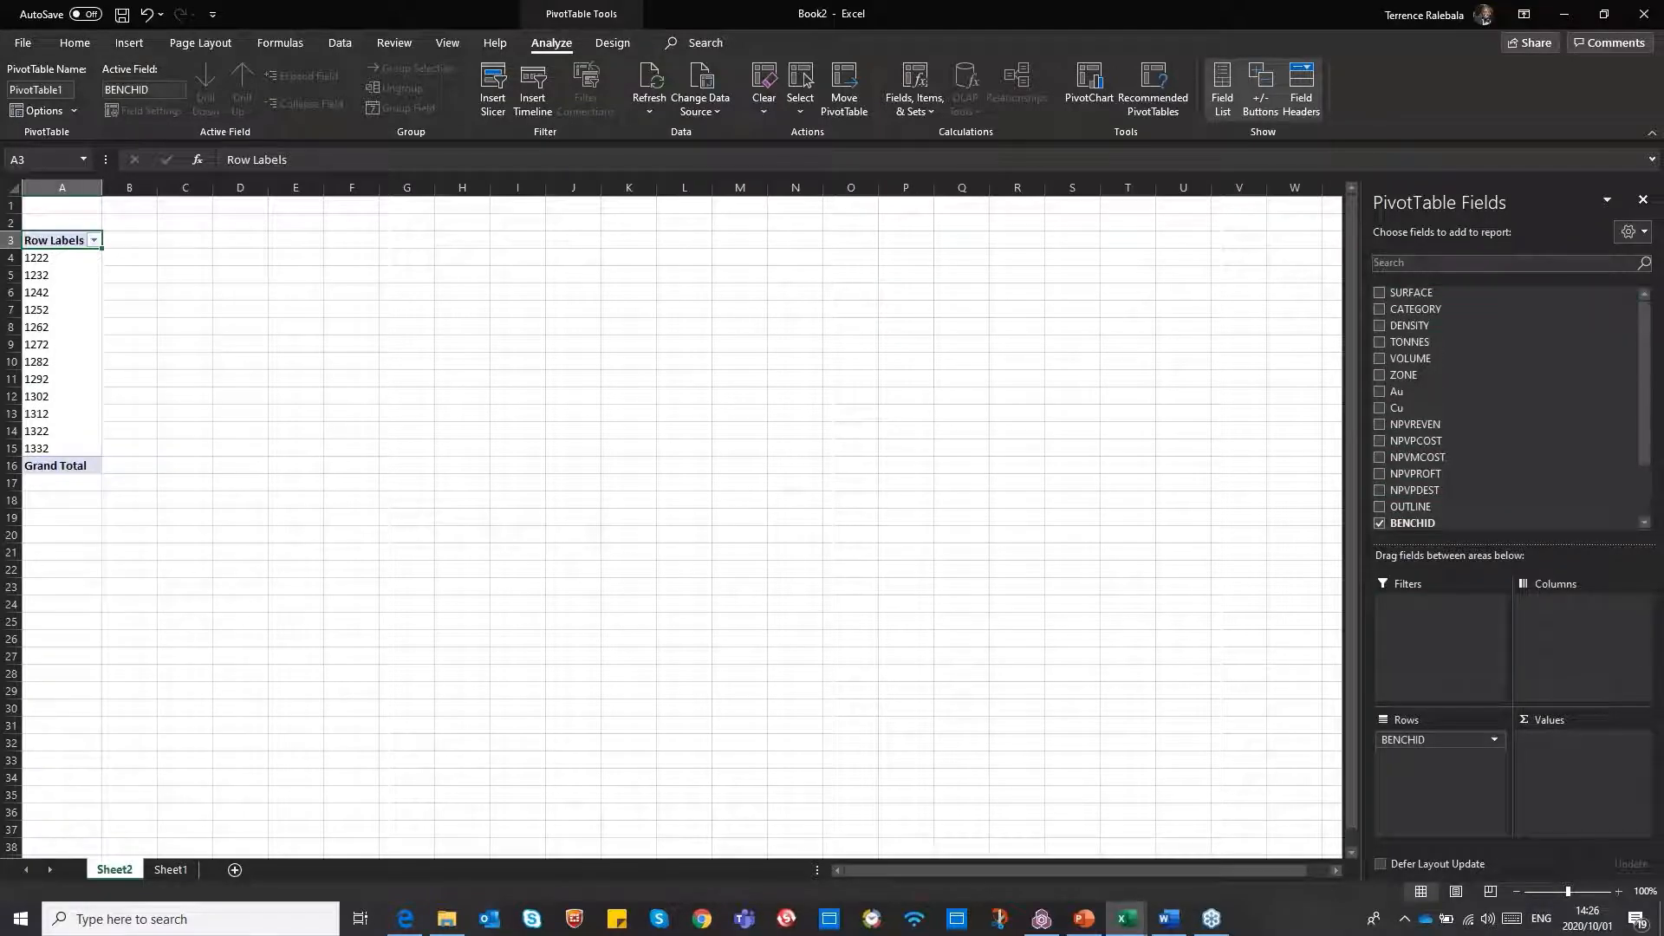
pyautogui.moveTo(1406, 309); pyautogui.dragTo(1441, 761)
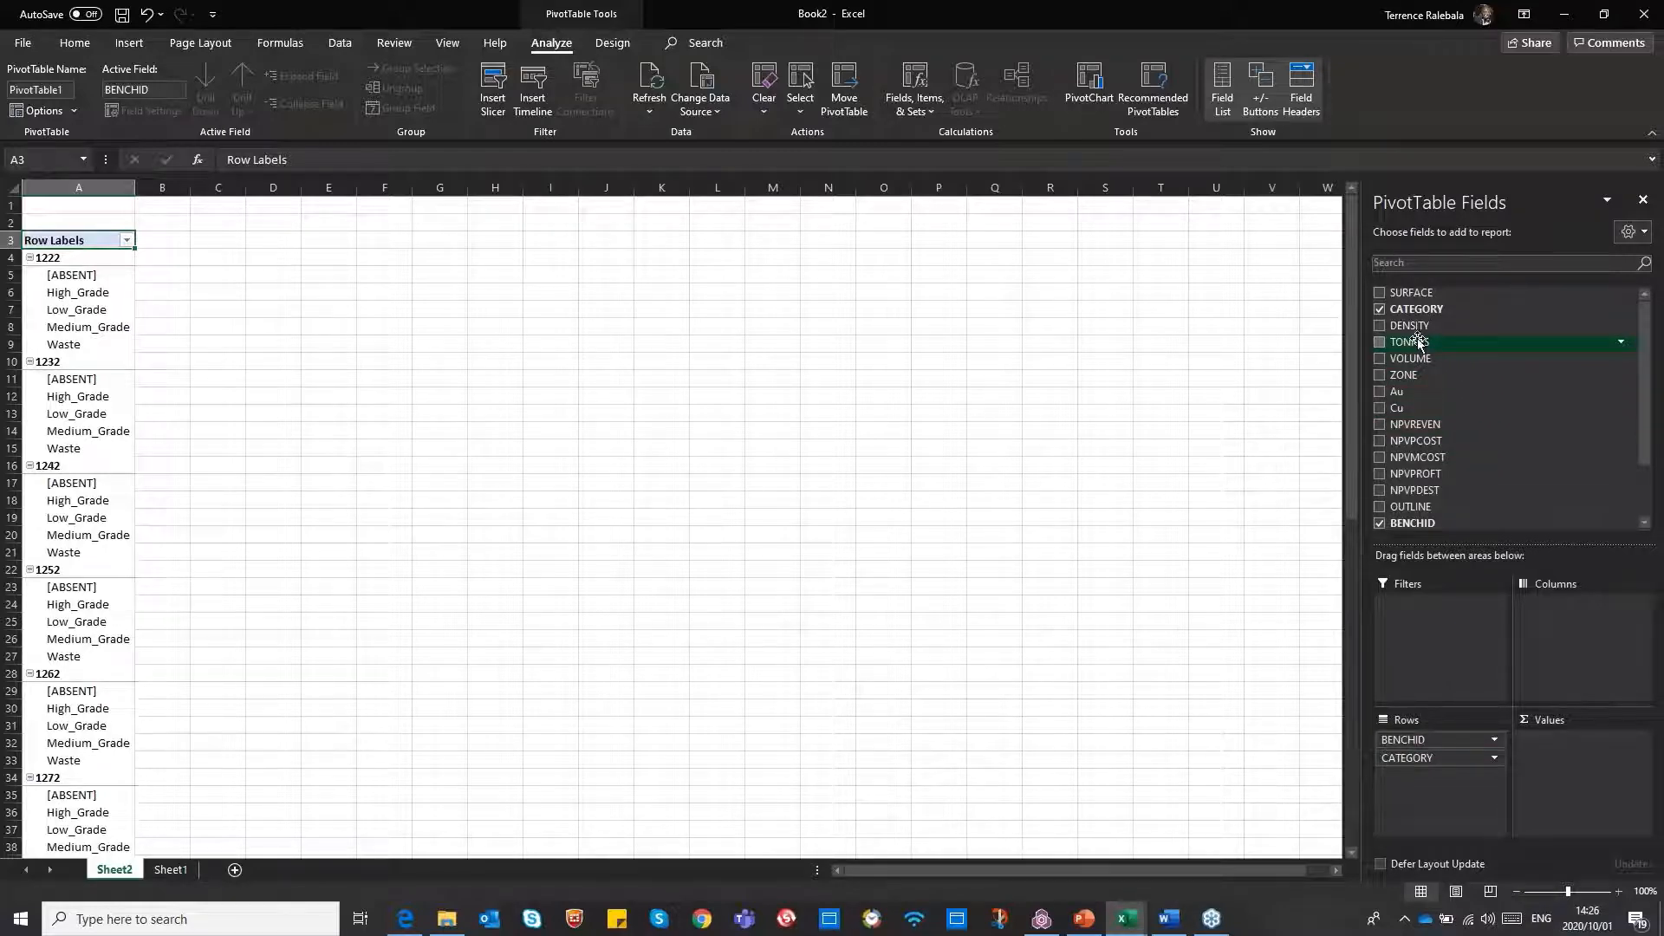
# Add TONNES and Au as PivotTable values and summarise Au by Sum
pyautogui.moveTo(1418, 340); pyautogui.dragTo(1590, 776)
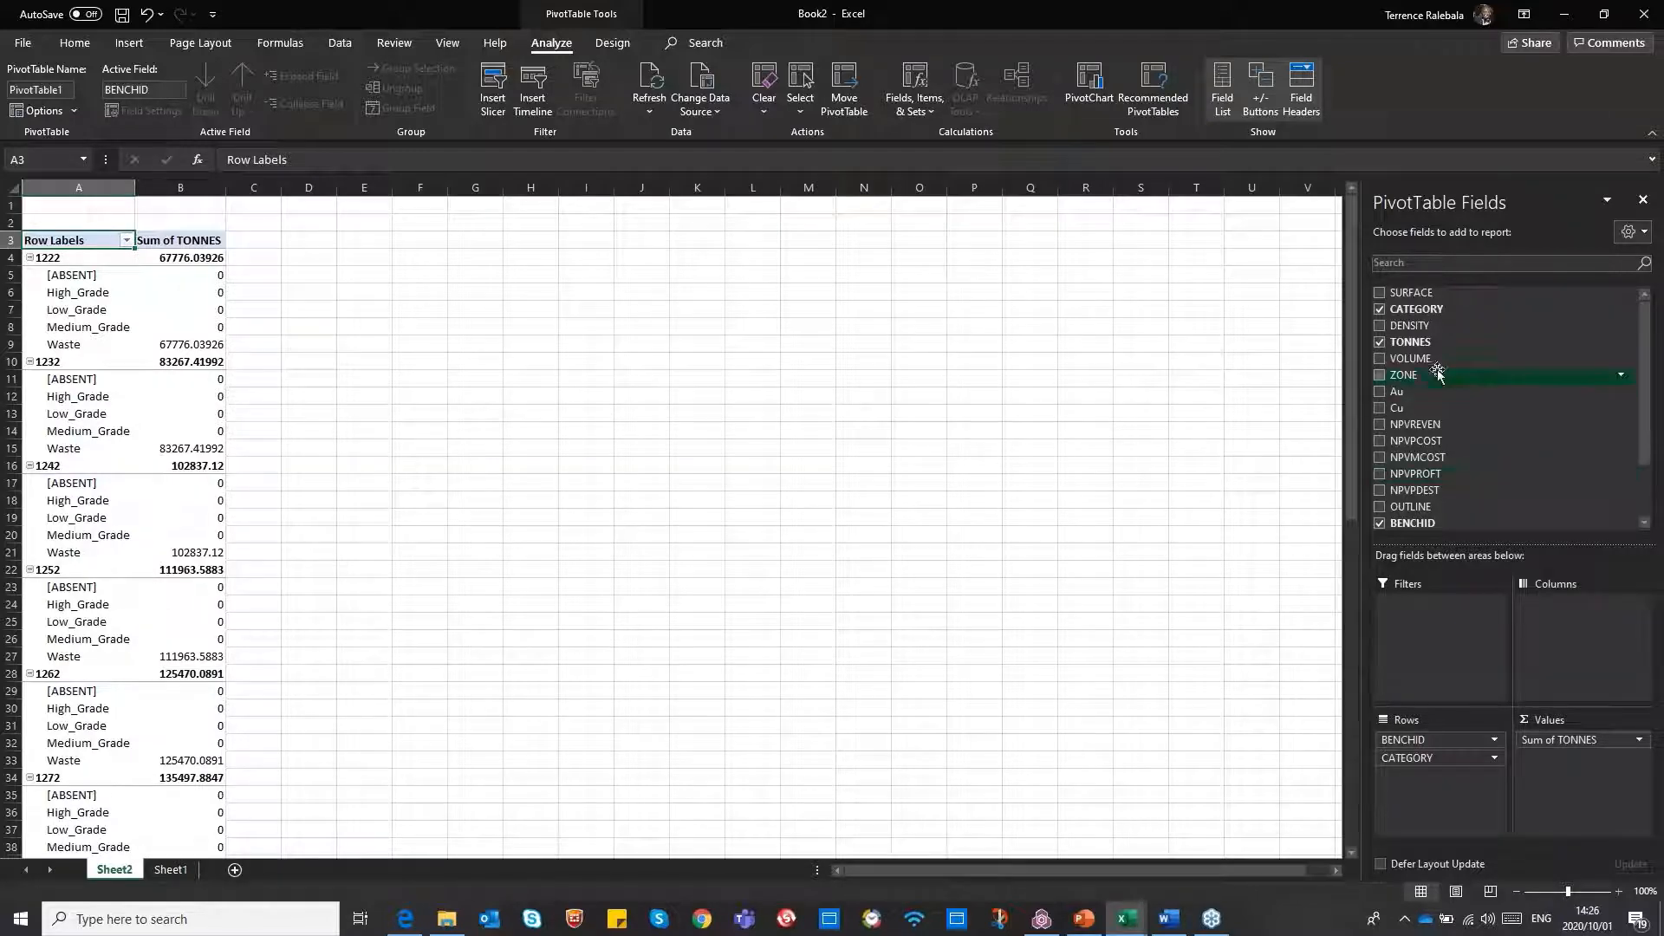
pyautogui.moveTo(1403, 388); pyautogui.dragTo(1583, 776)
pyautogui.click(1639, 759)
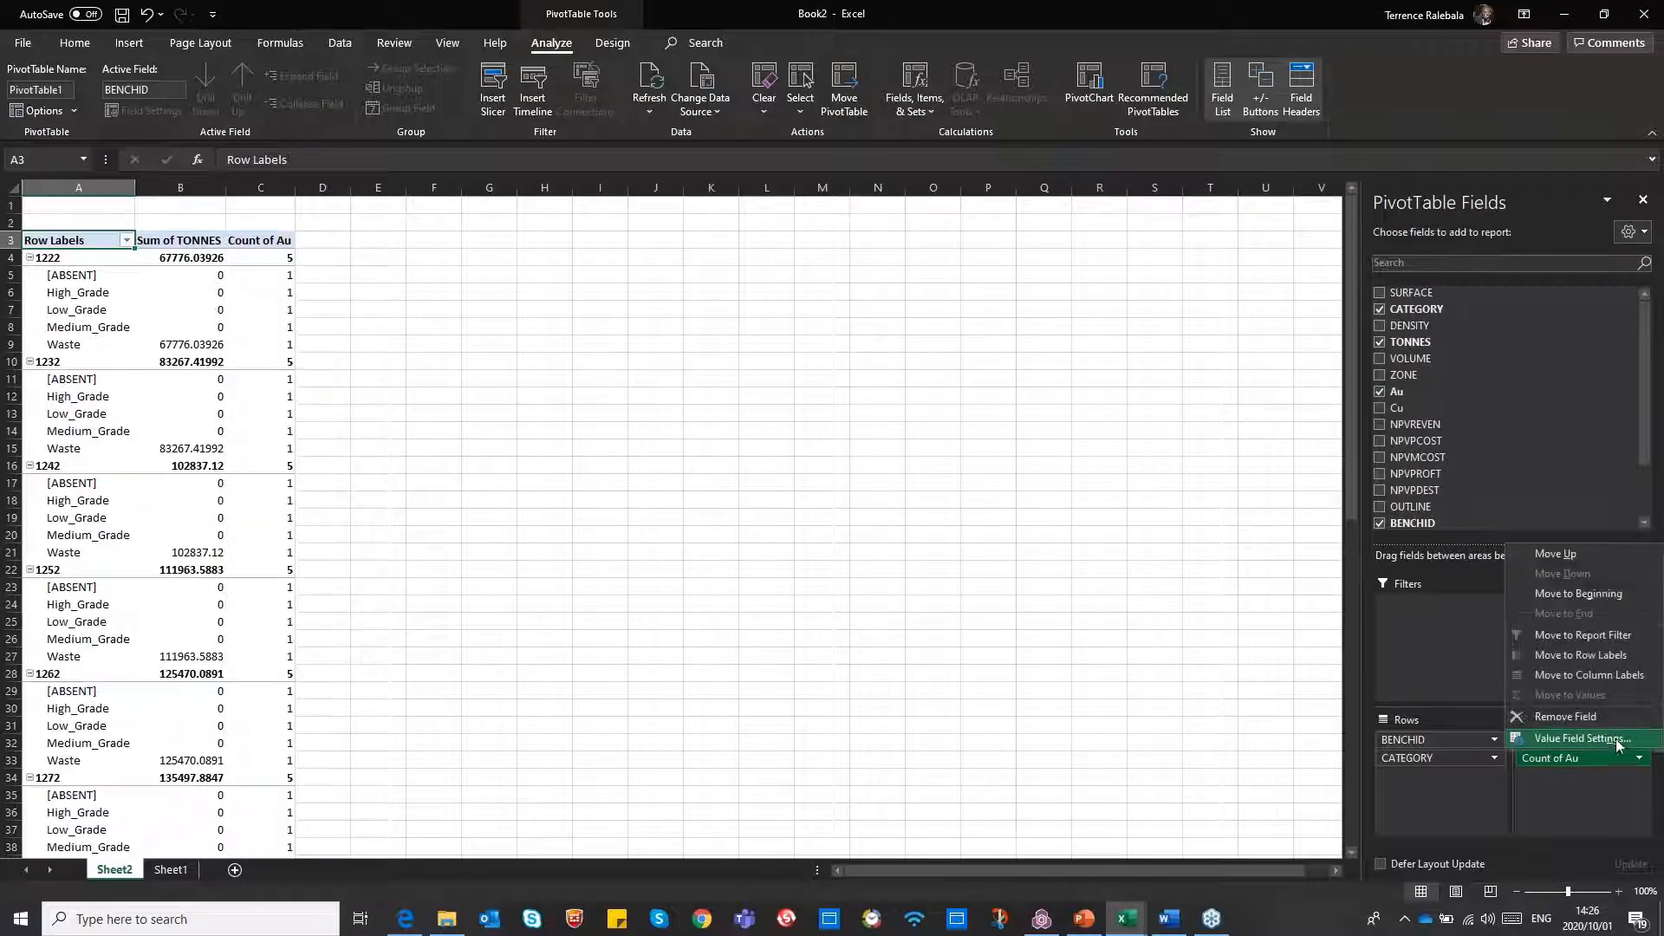
pyautogui.click(1579, 739)
pyautogui.click(880, 438)
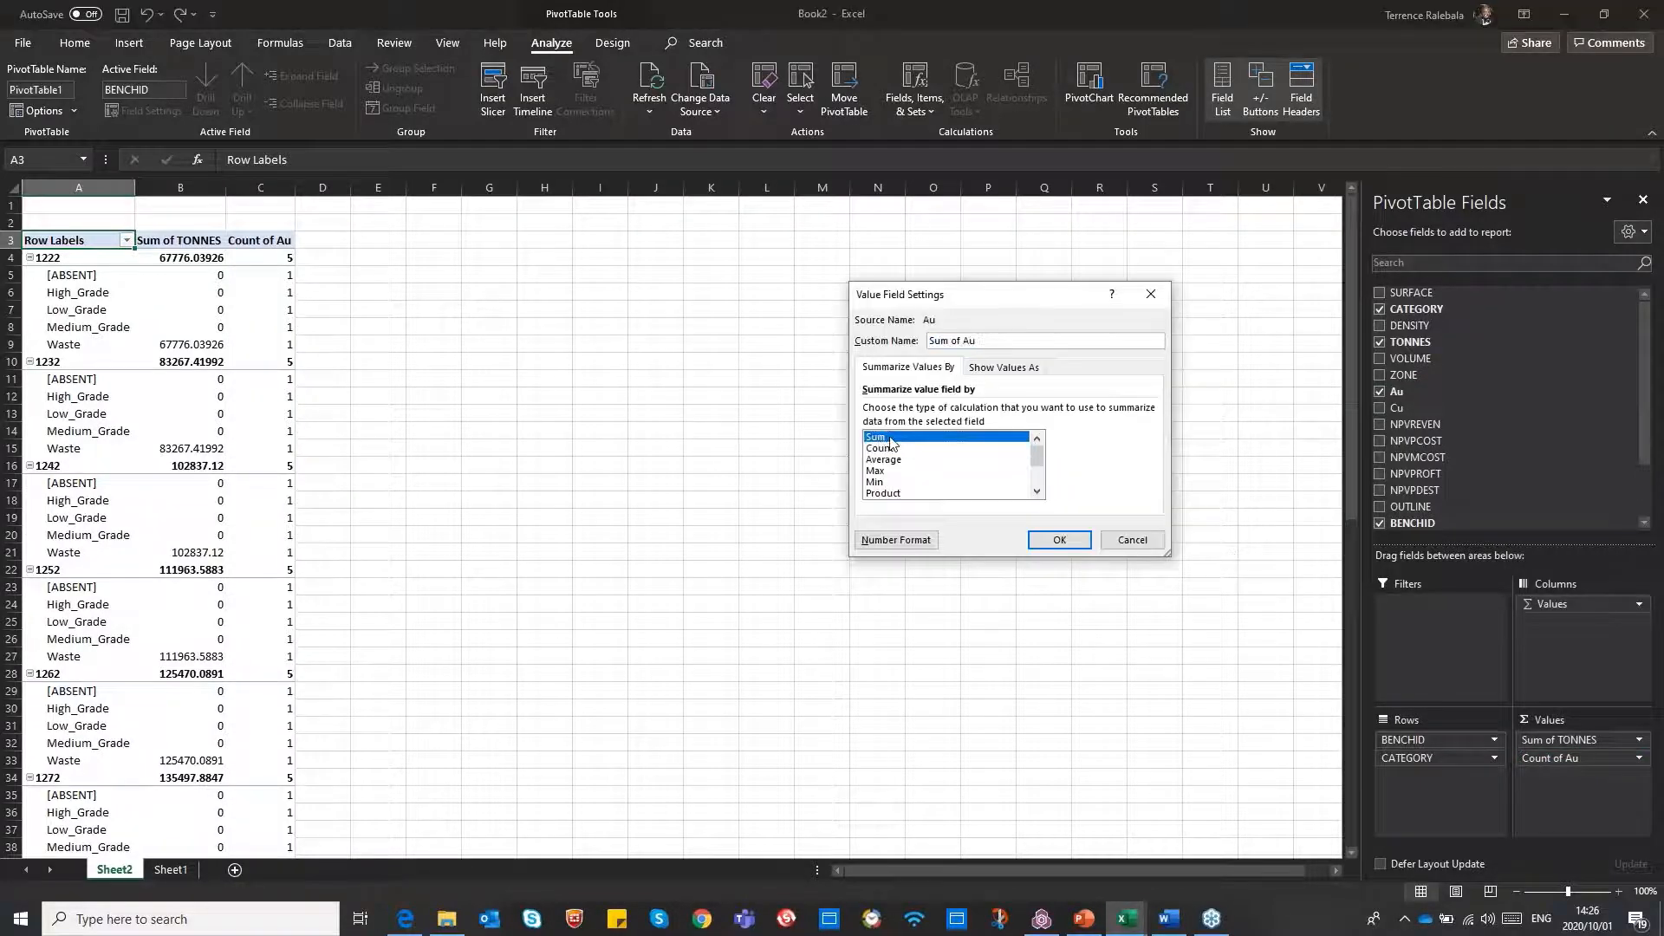
pyautogui.click(1059, 540)
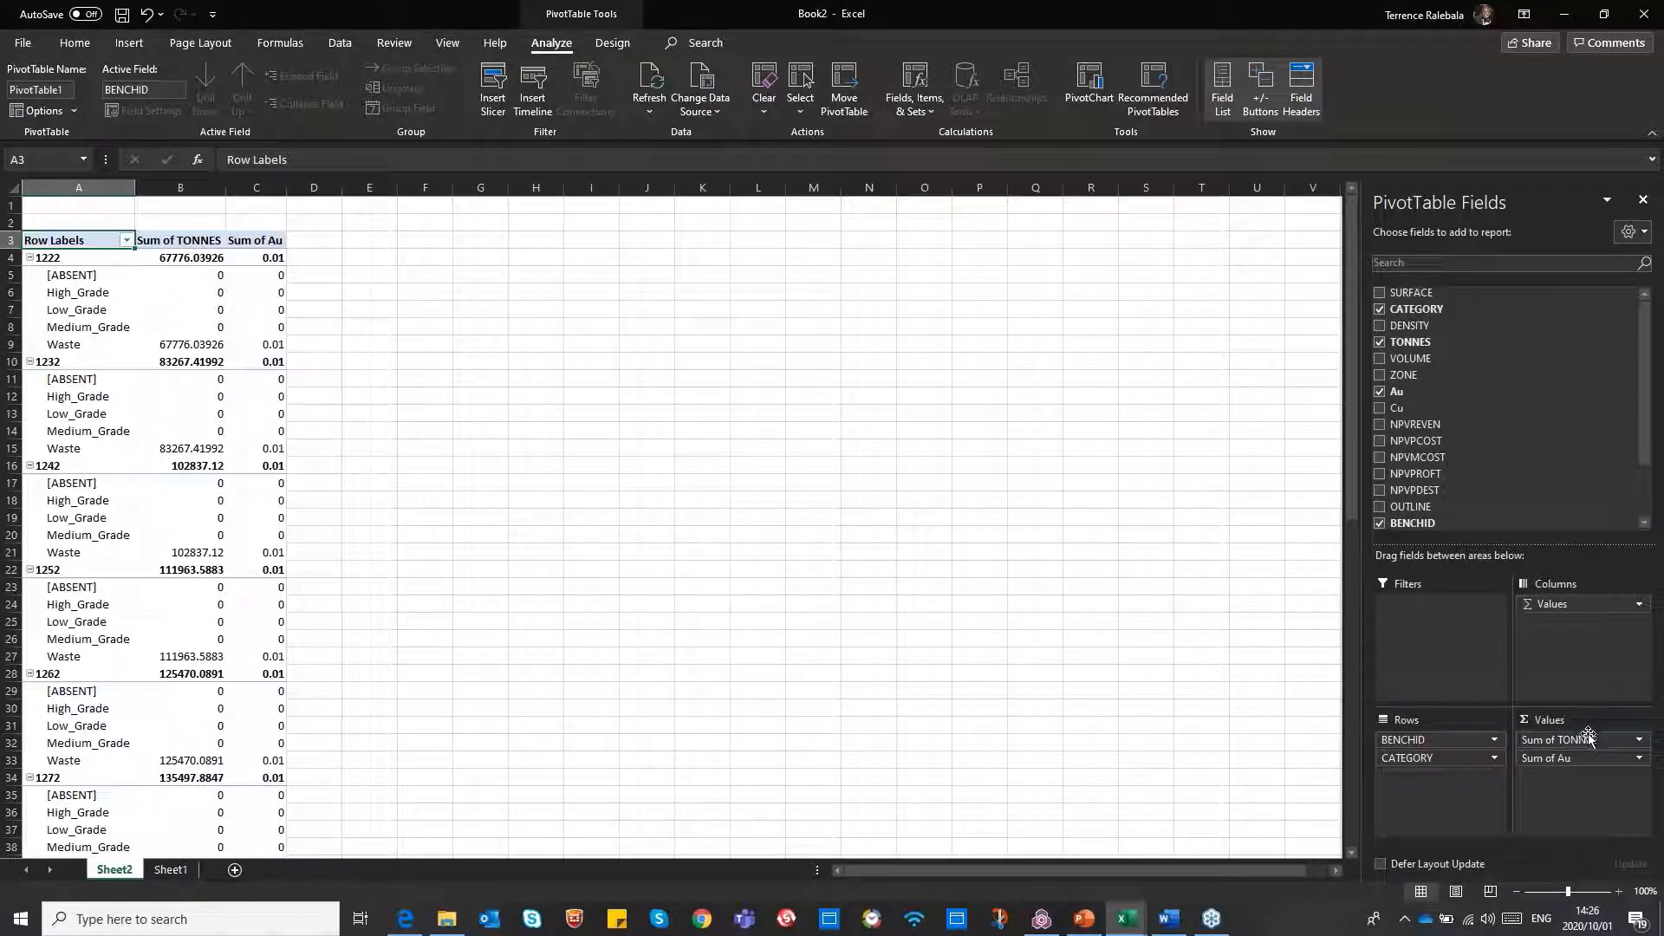
# Add the Cu field as a further PivotTable value beneath Sum of Au
pyautogui.click(1640, 759)
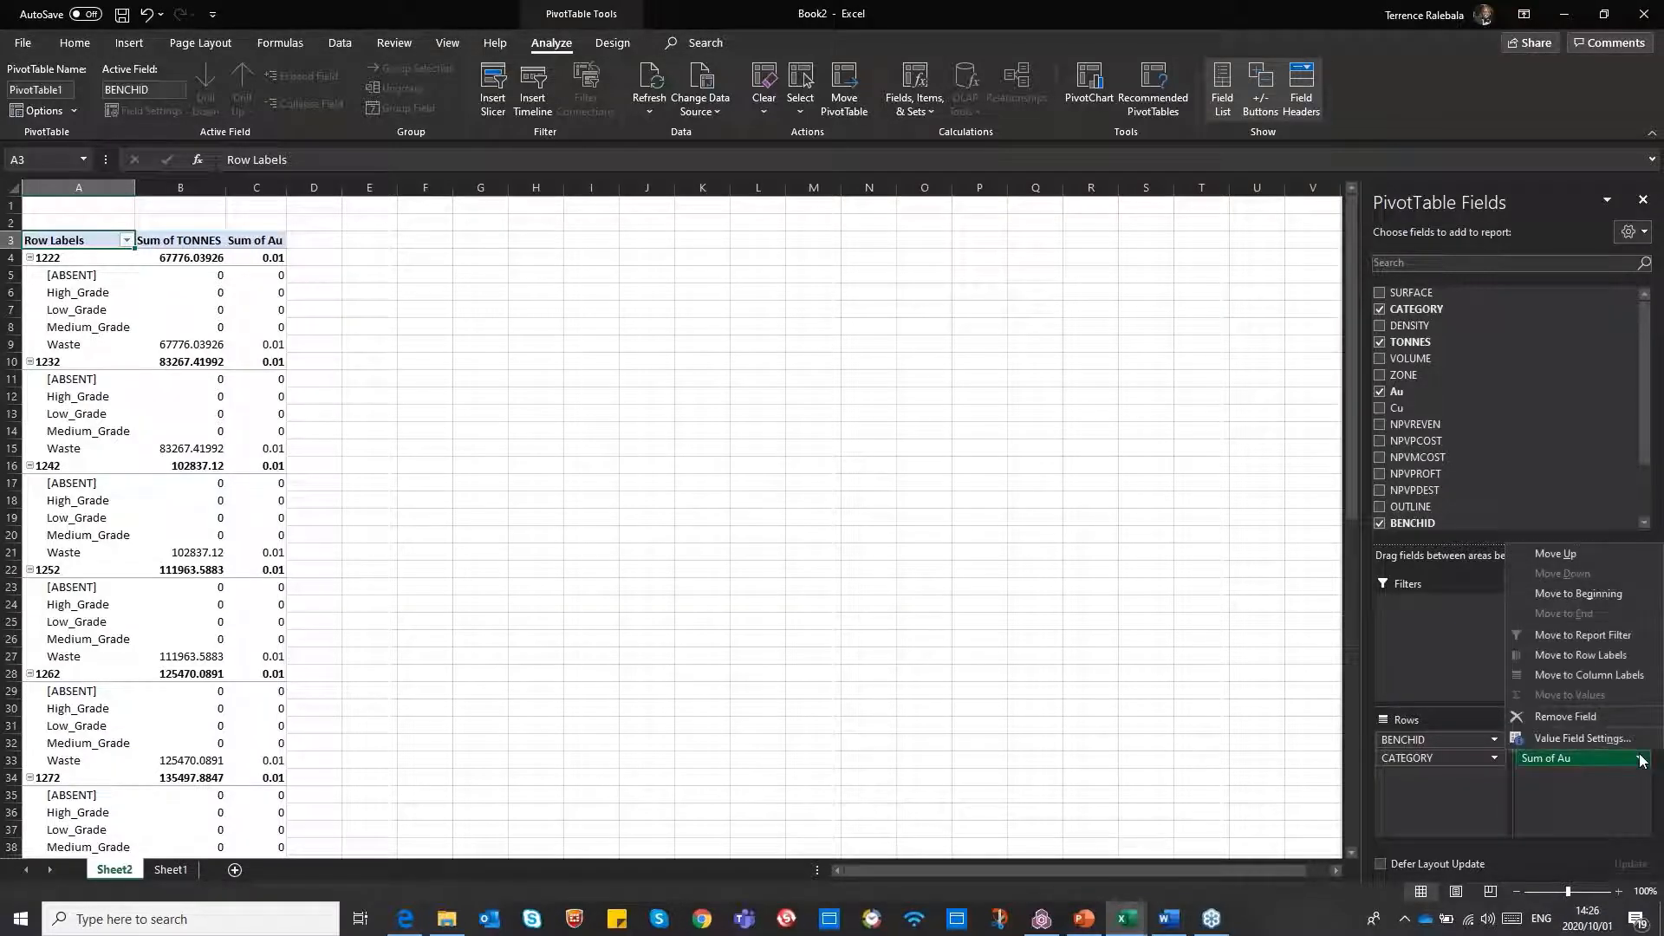
pyautogui.click(1594, 809)
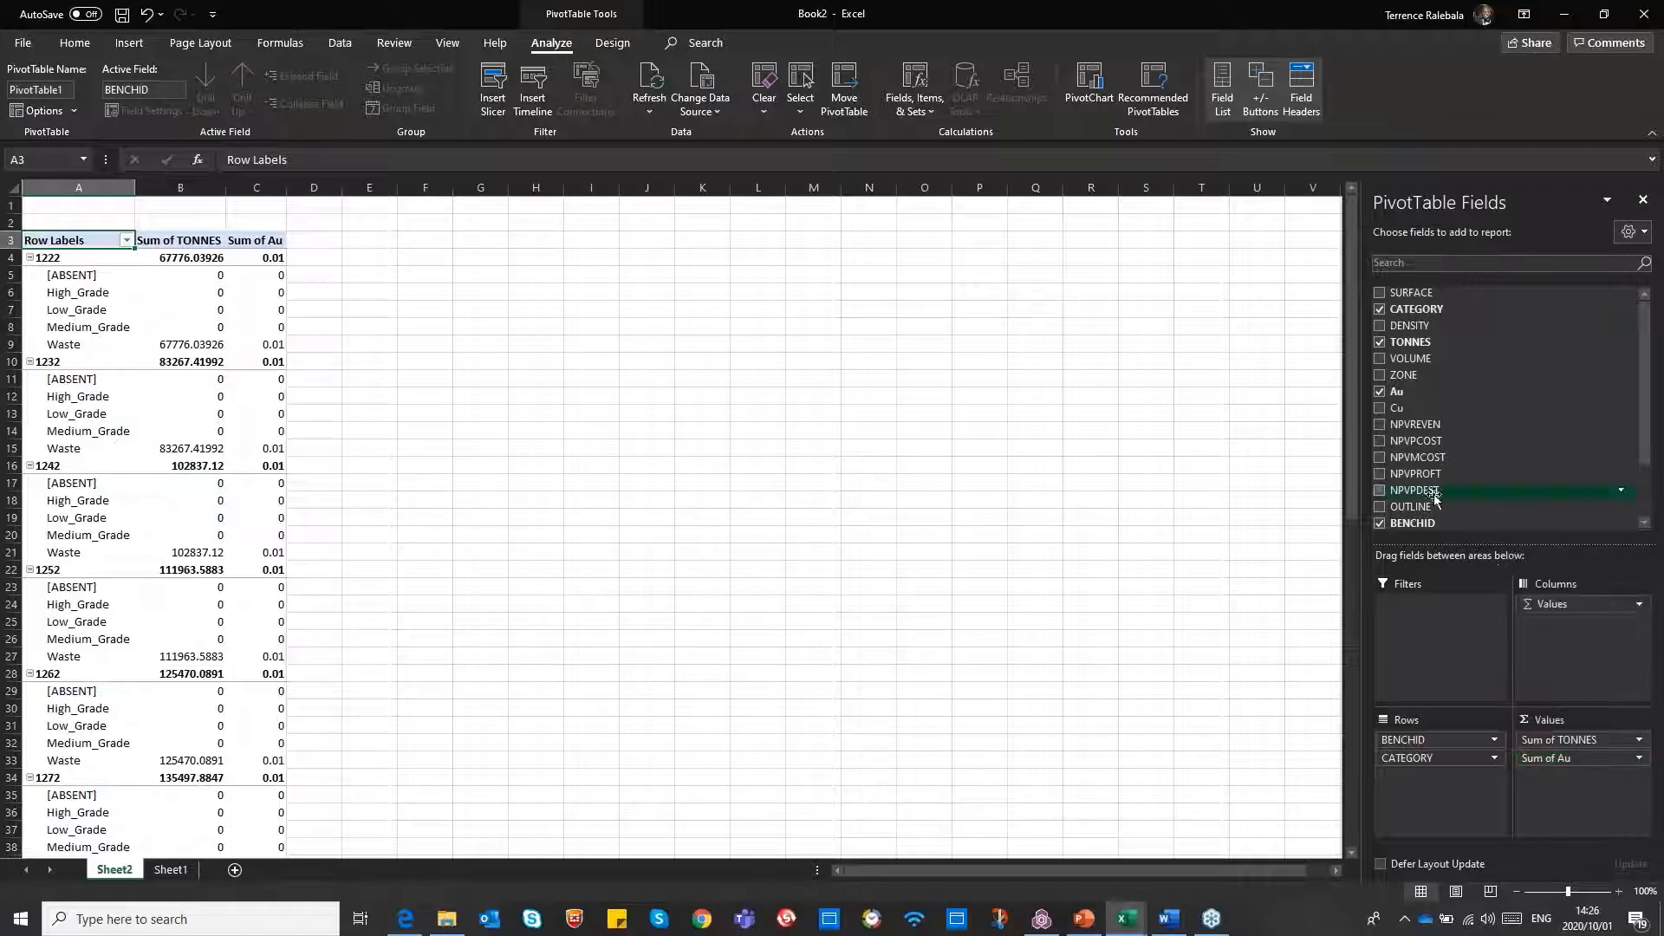
pyautogui.moveTo(1402, 374); pyautogui.dragTo(1557, 799)
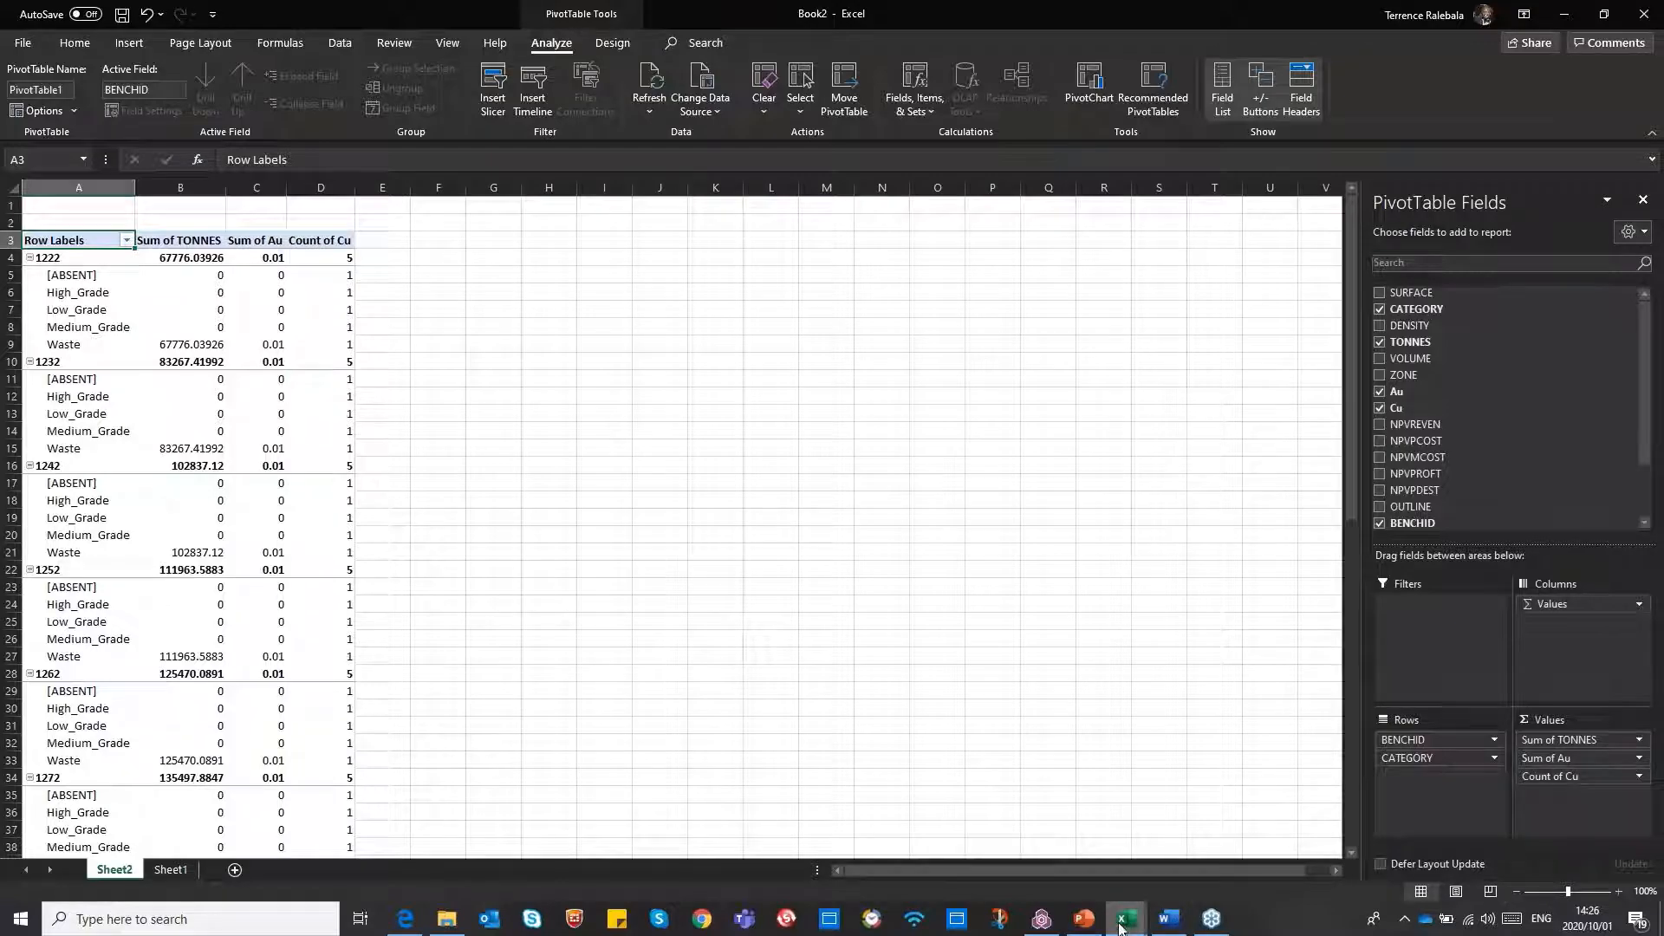
# Switch to the Bench_Cutandfill_Results.xlsx workbook and review its PivotTable of tonnes, Au and Cu by bench and grade category
pyautogui.moveTo(1119, 927)
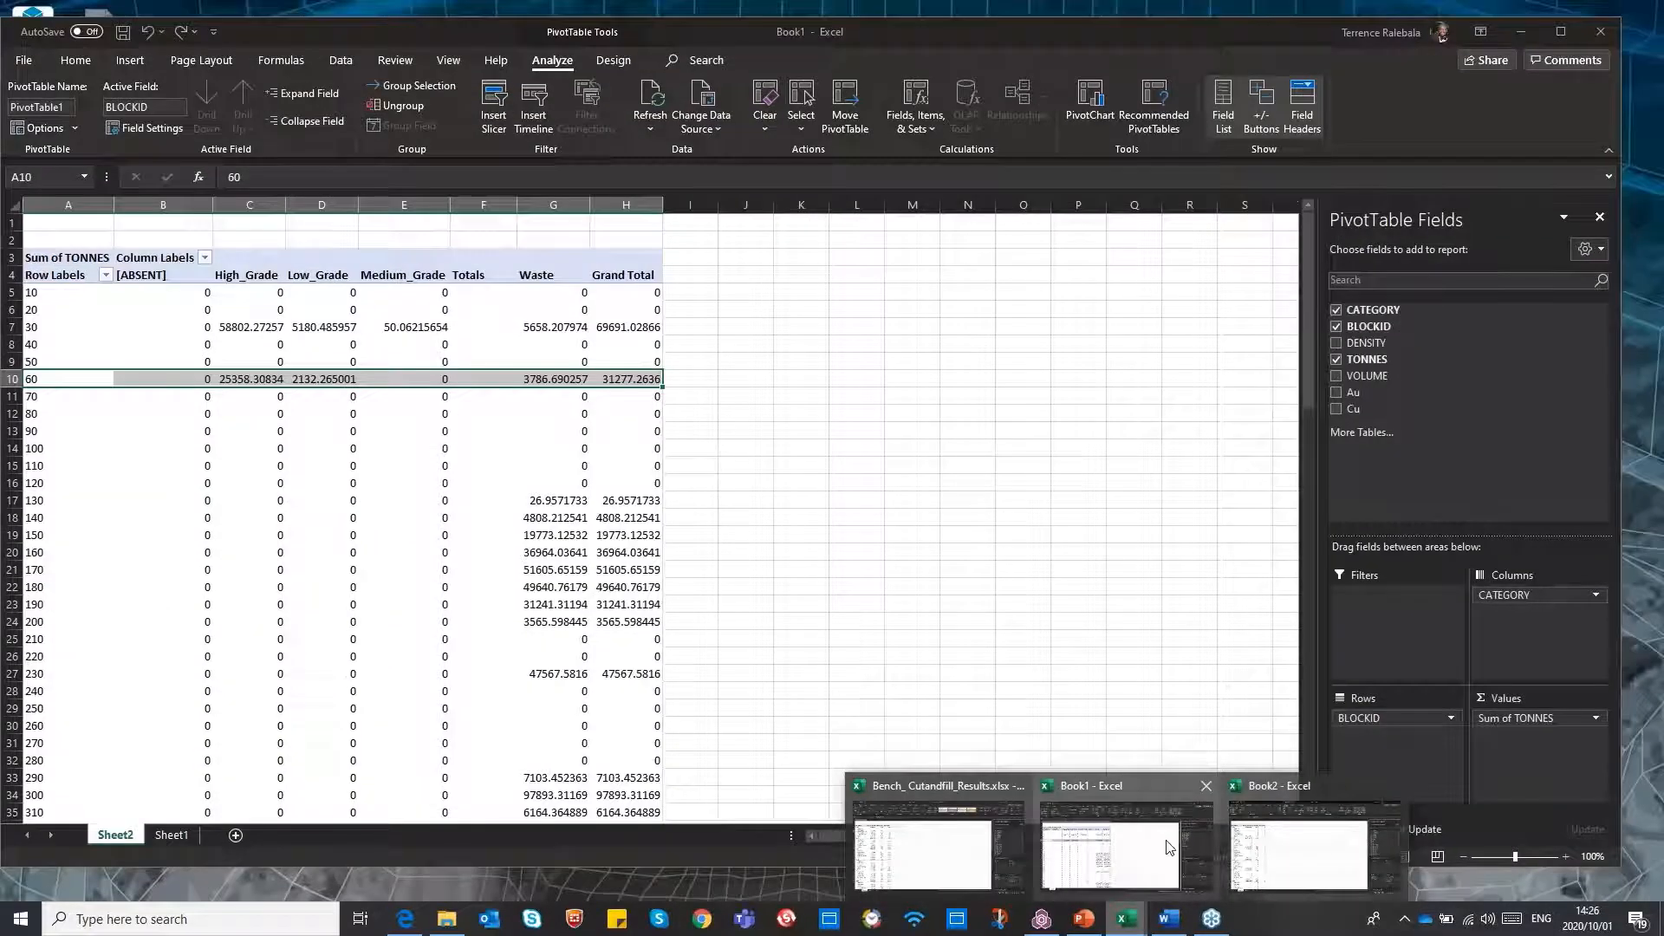
pyautogui.click(926, 854)
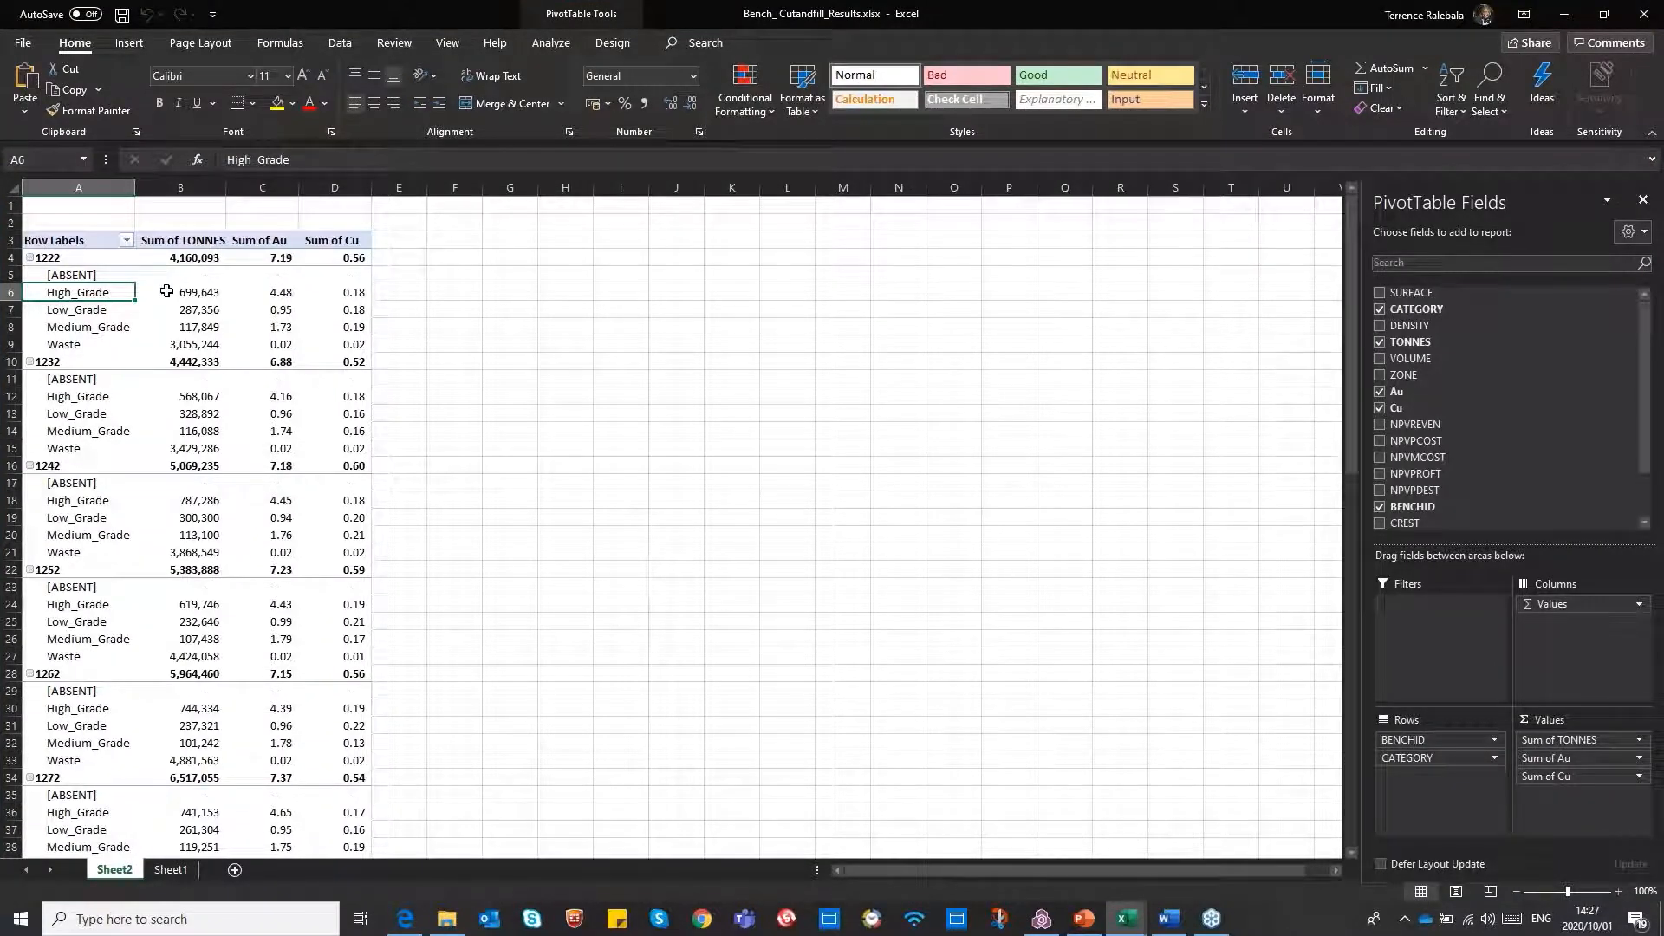
pyautogui.moveTo(168, 292)
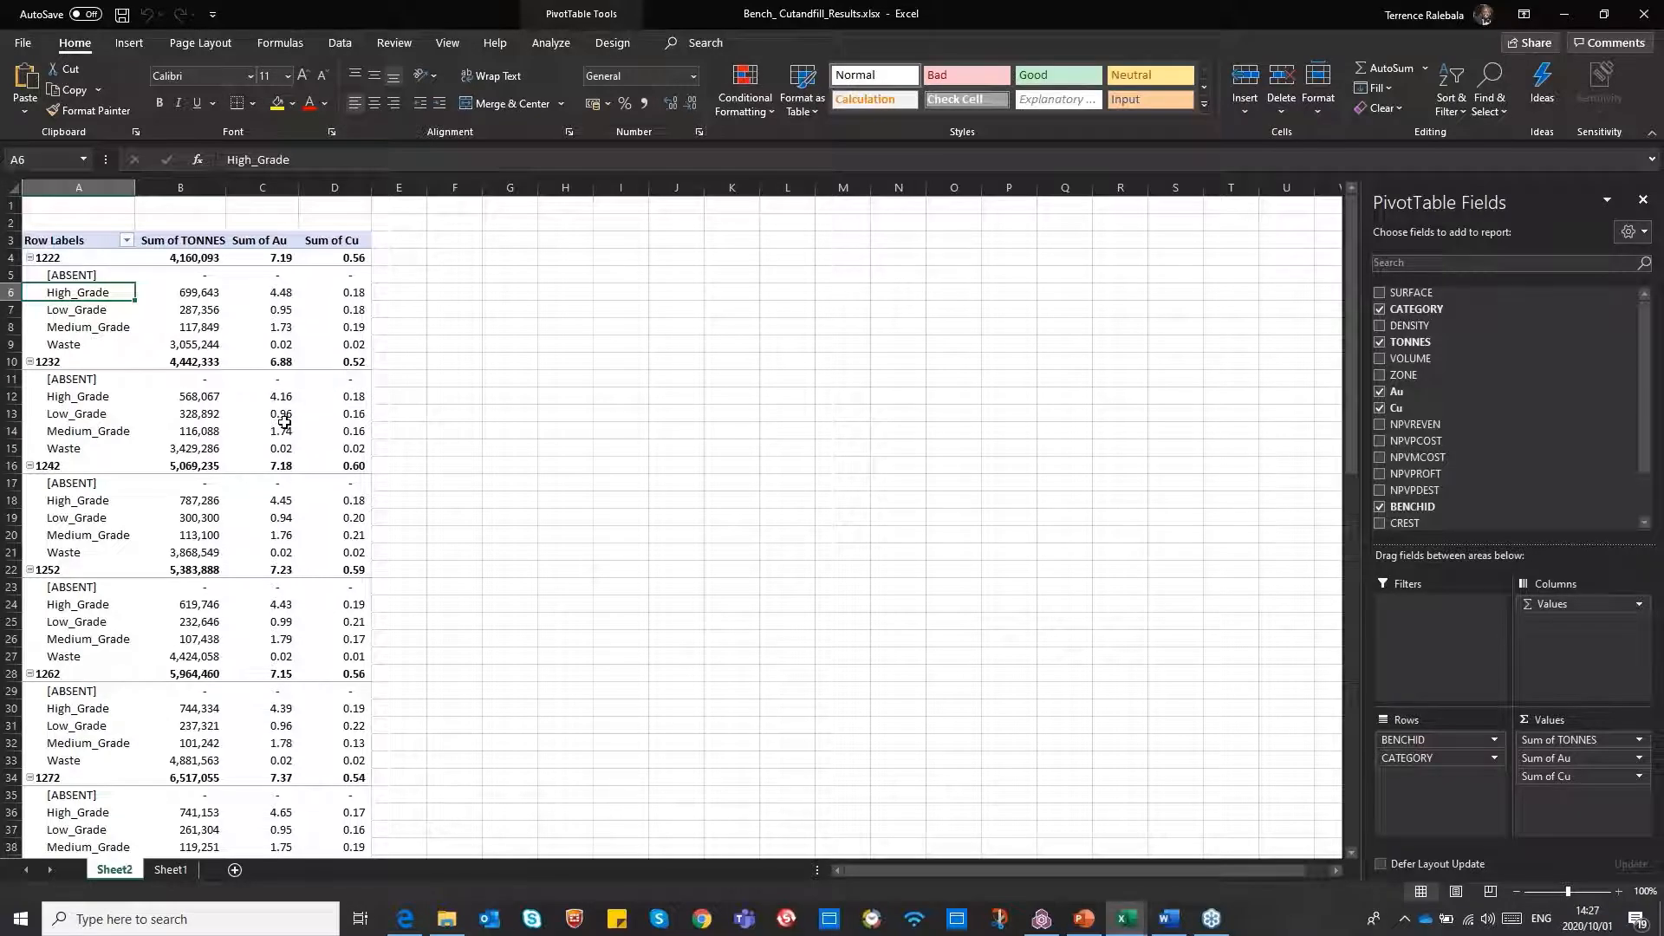
pyautogui.moveTo(285, 423)
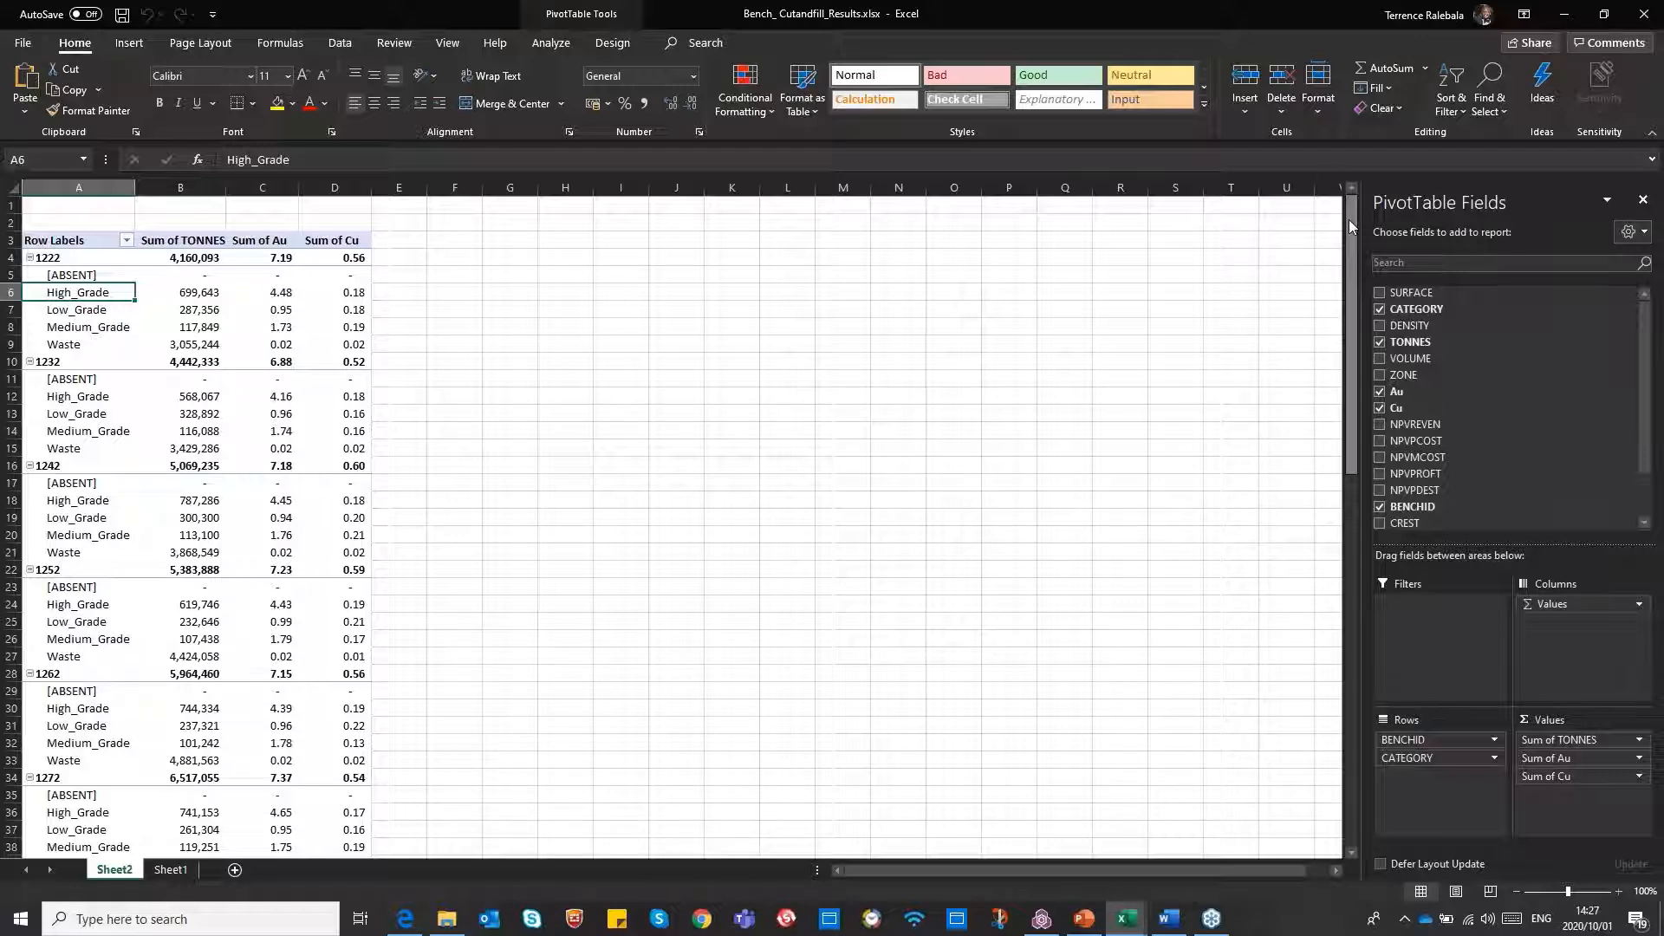
pyautogui.moveTo(1349, 221); pyautogui.dragTo(1288, 251)
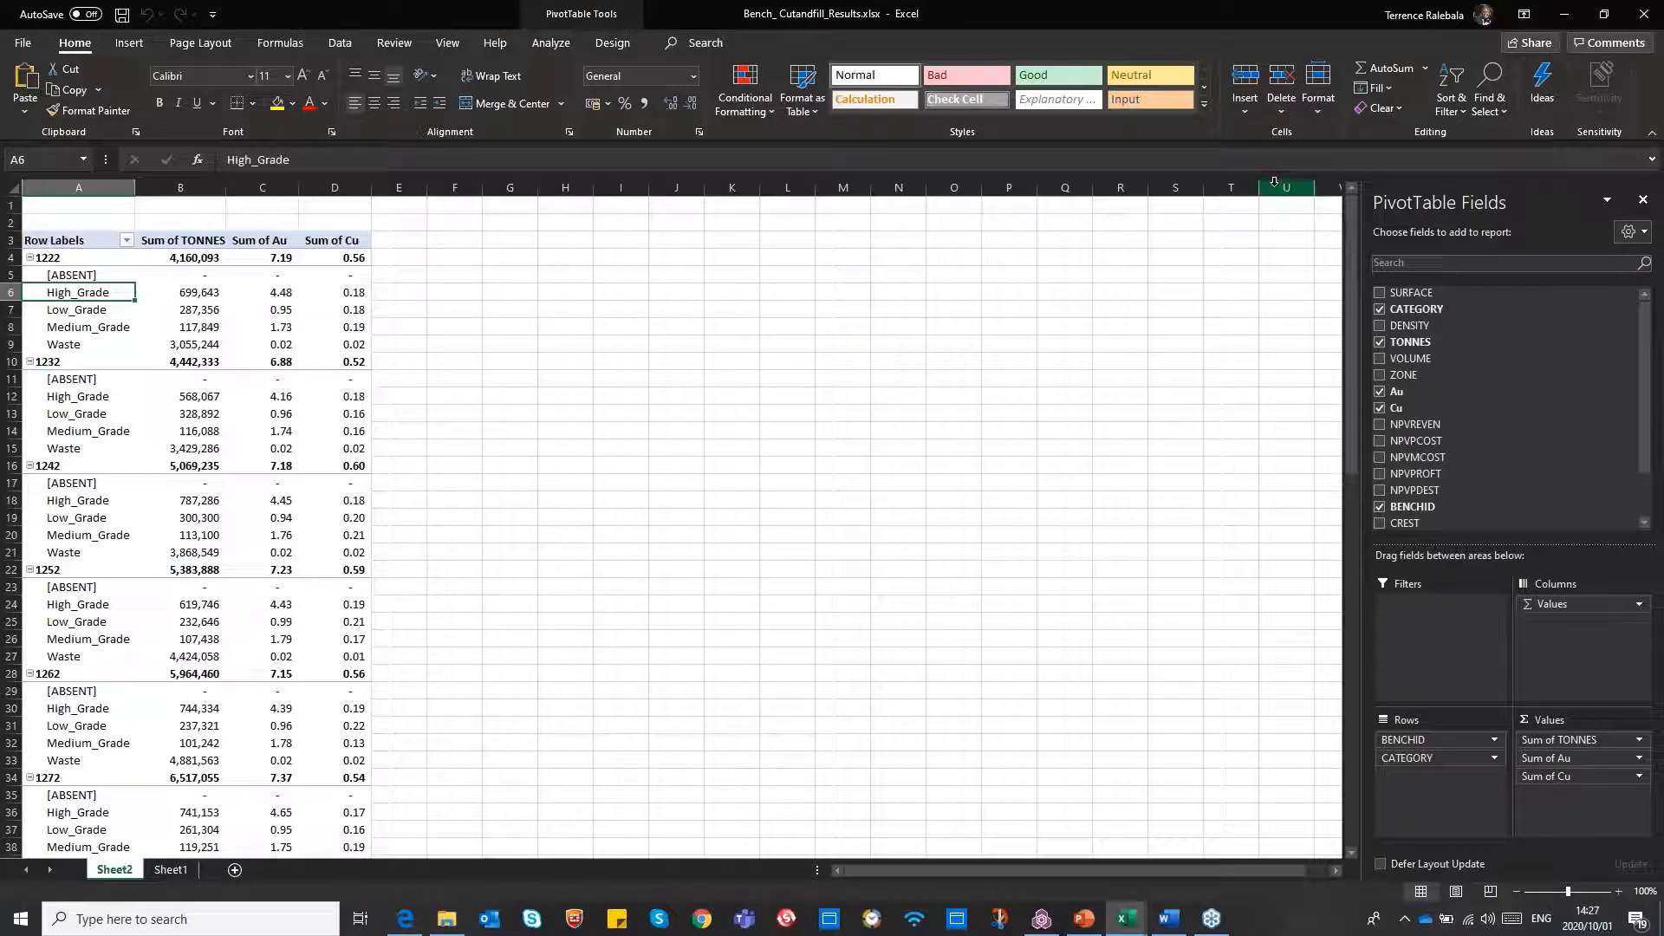
# Minimise both Excel workbooks to return to Studio OP and close the Cut And Fill Volumes dialog
pyautogui.click(1560, 19)
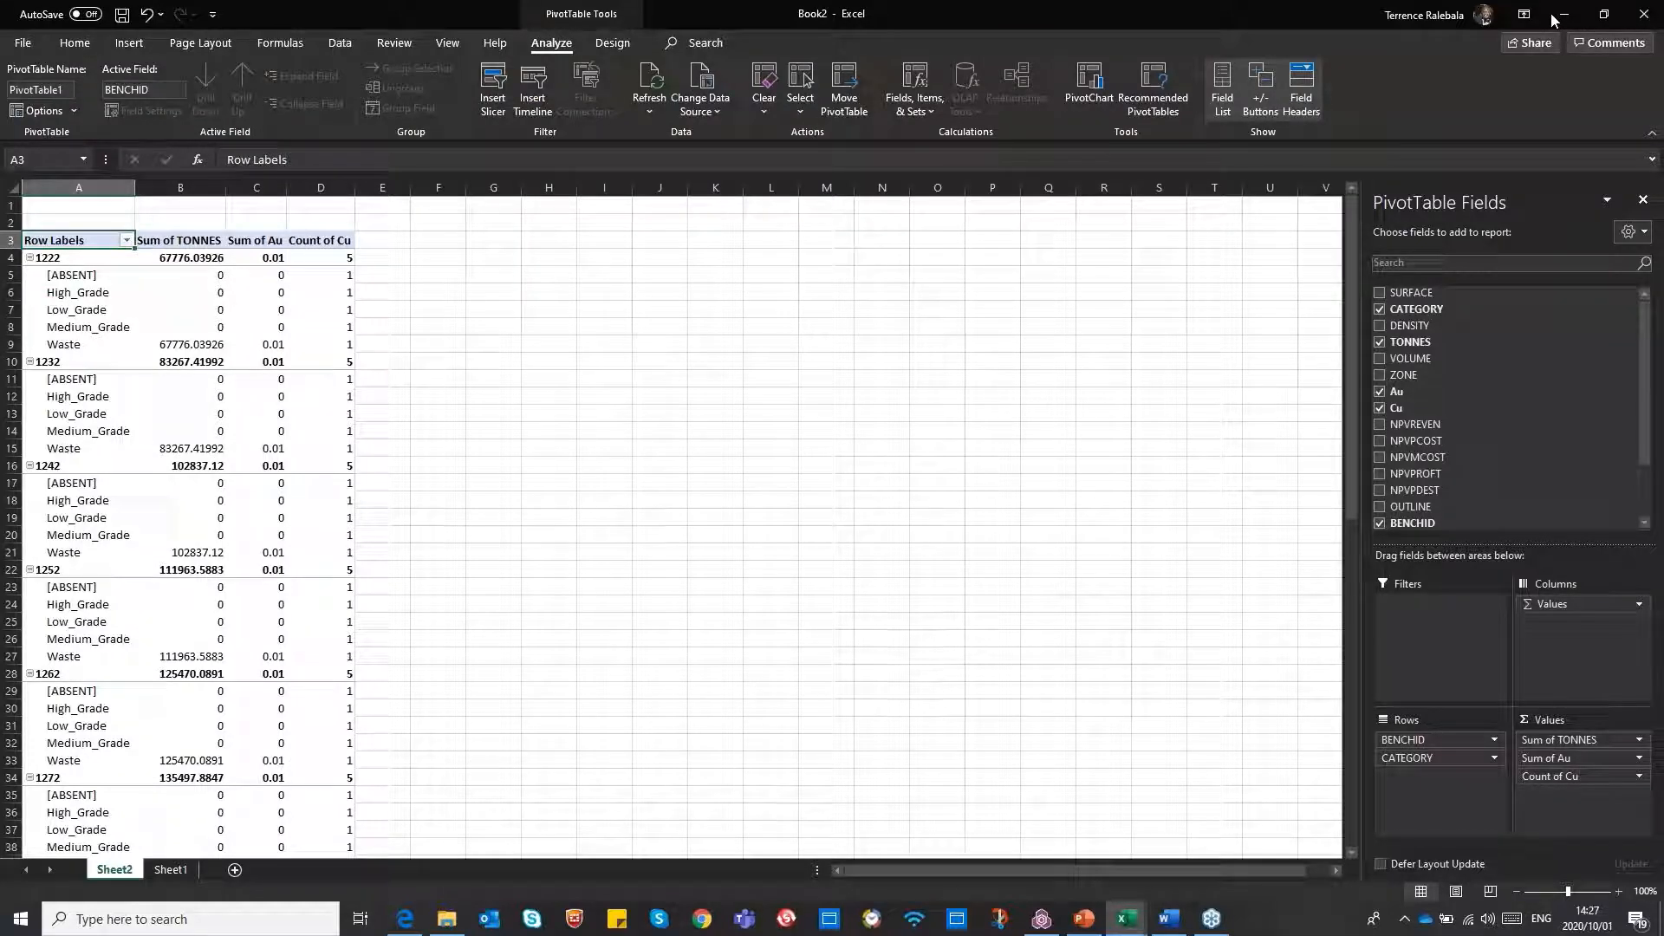
pyautogui.click(1560, 18)
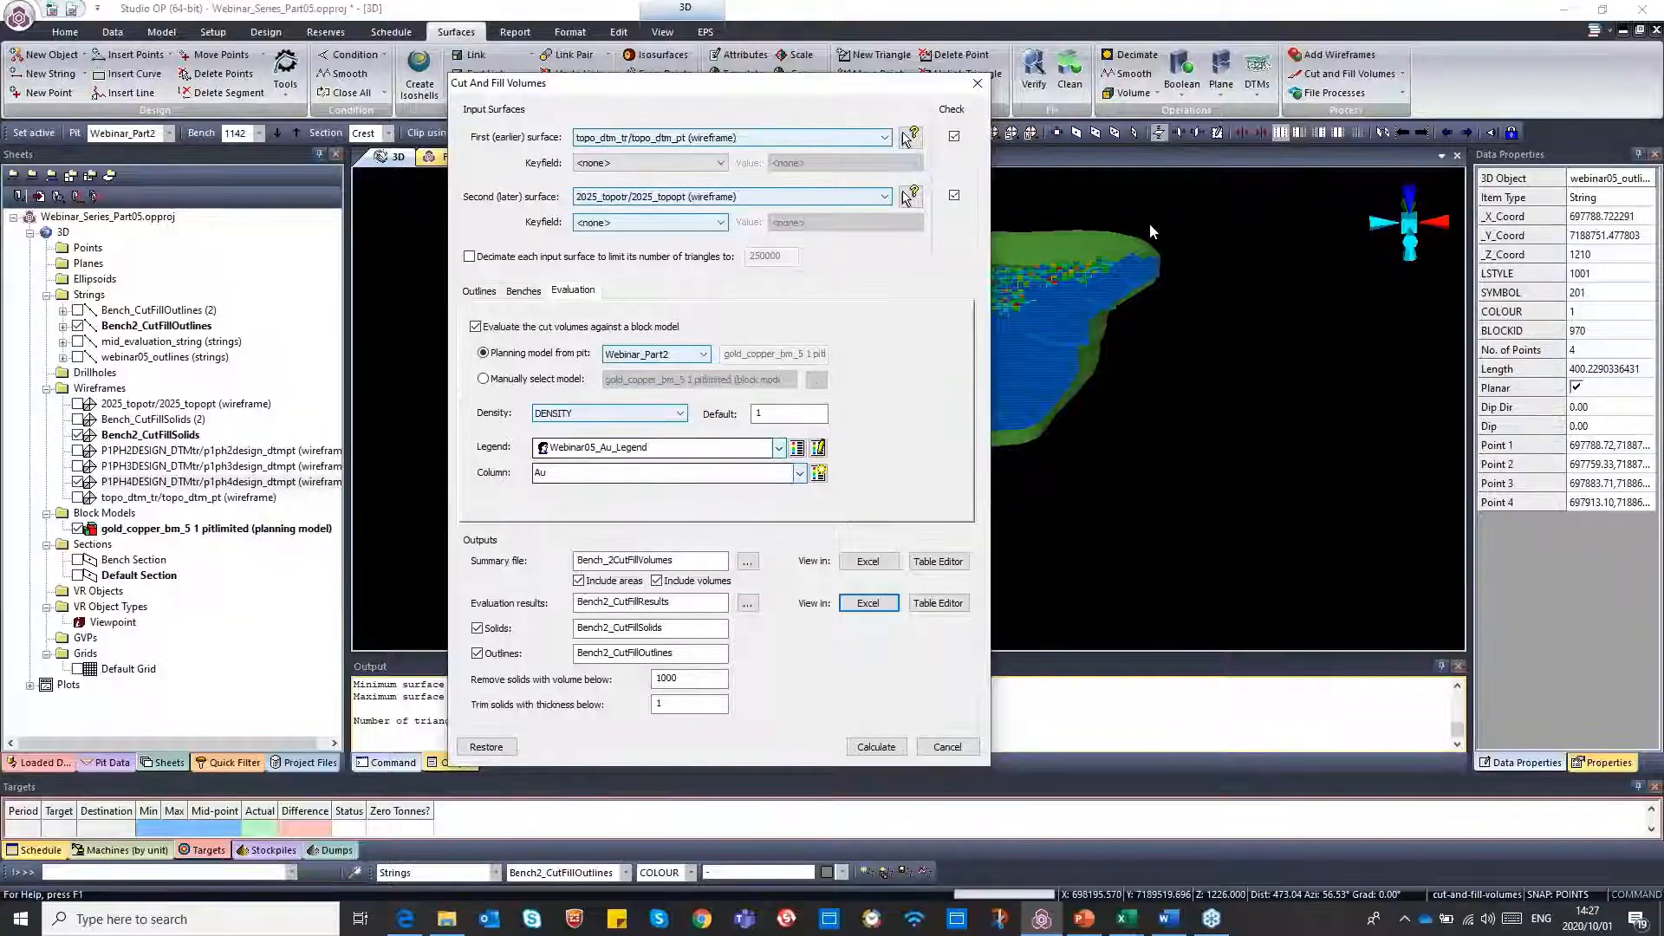
pyautogui.click(977, 86)
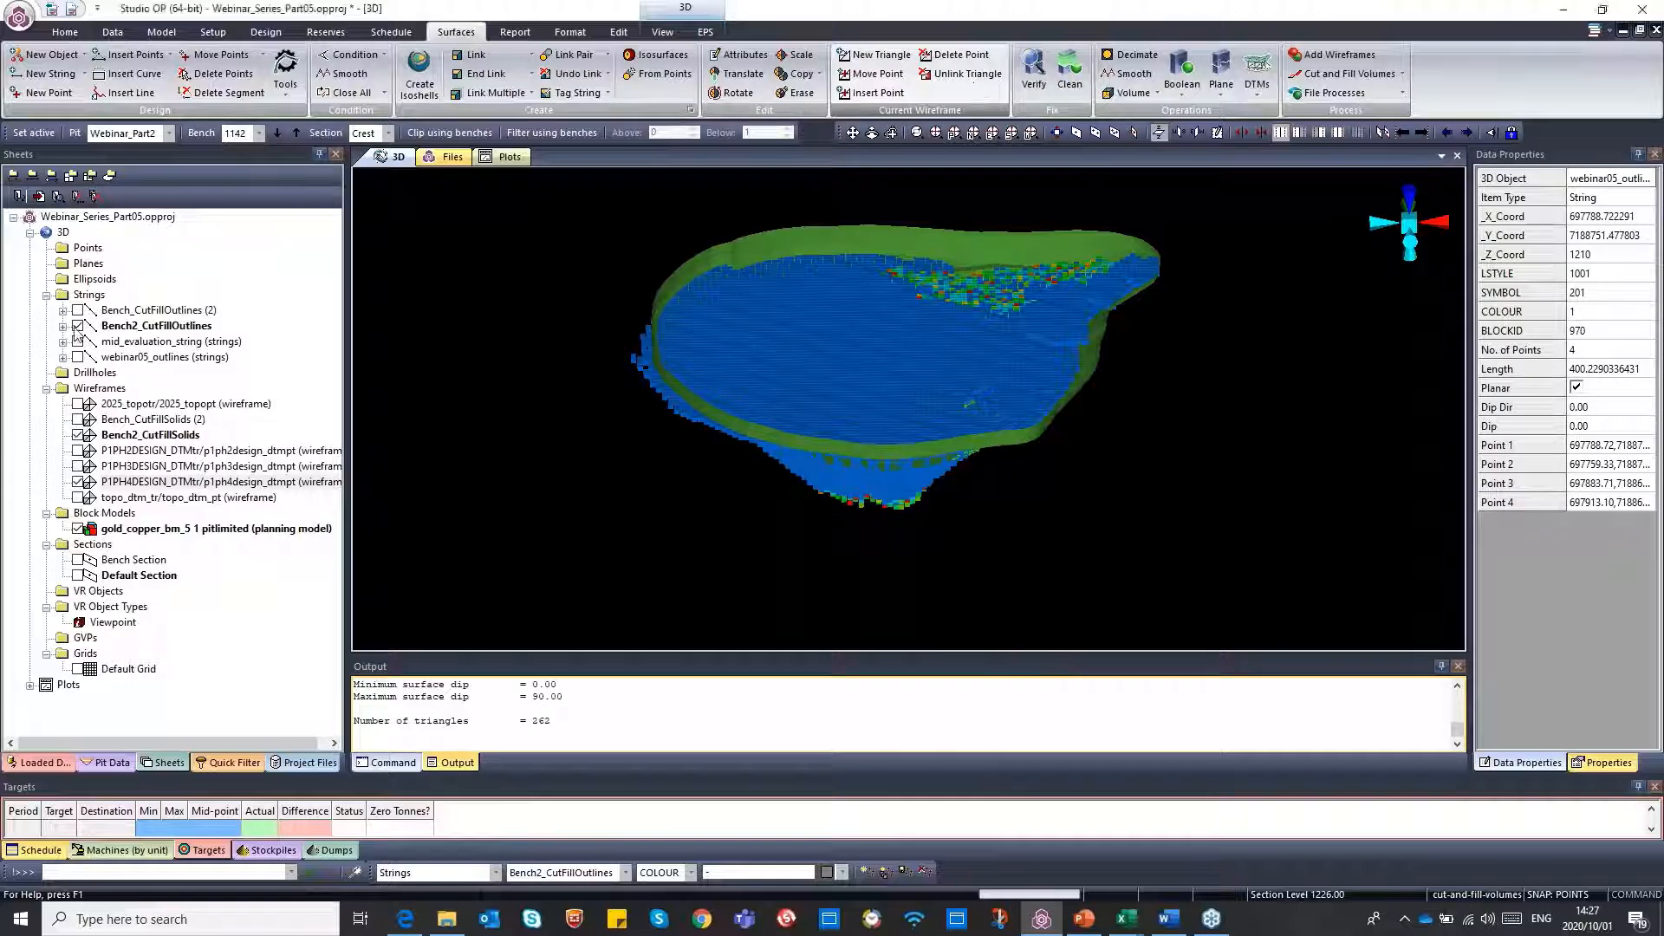
# Show the Bench_CutFillSolids (2) wireframe alone, hiding the phase 4 pit design, block model, Bench2_CutFillSolids and Bench2_CutFillOutlines
pyautogui.click(79, 497)
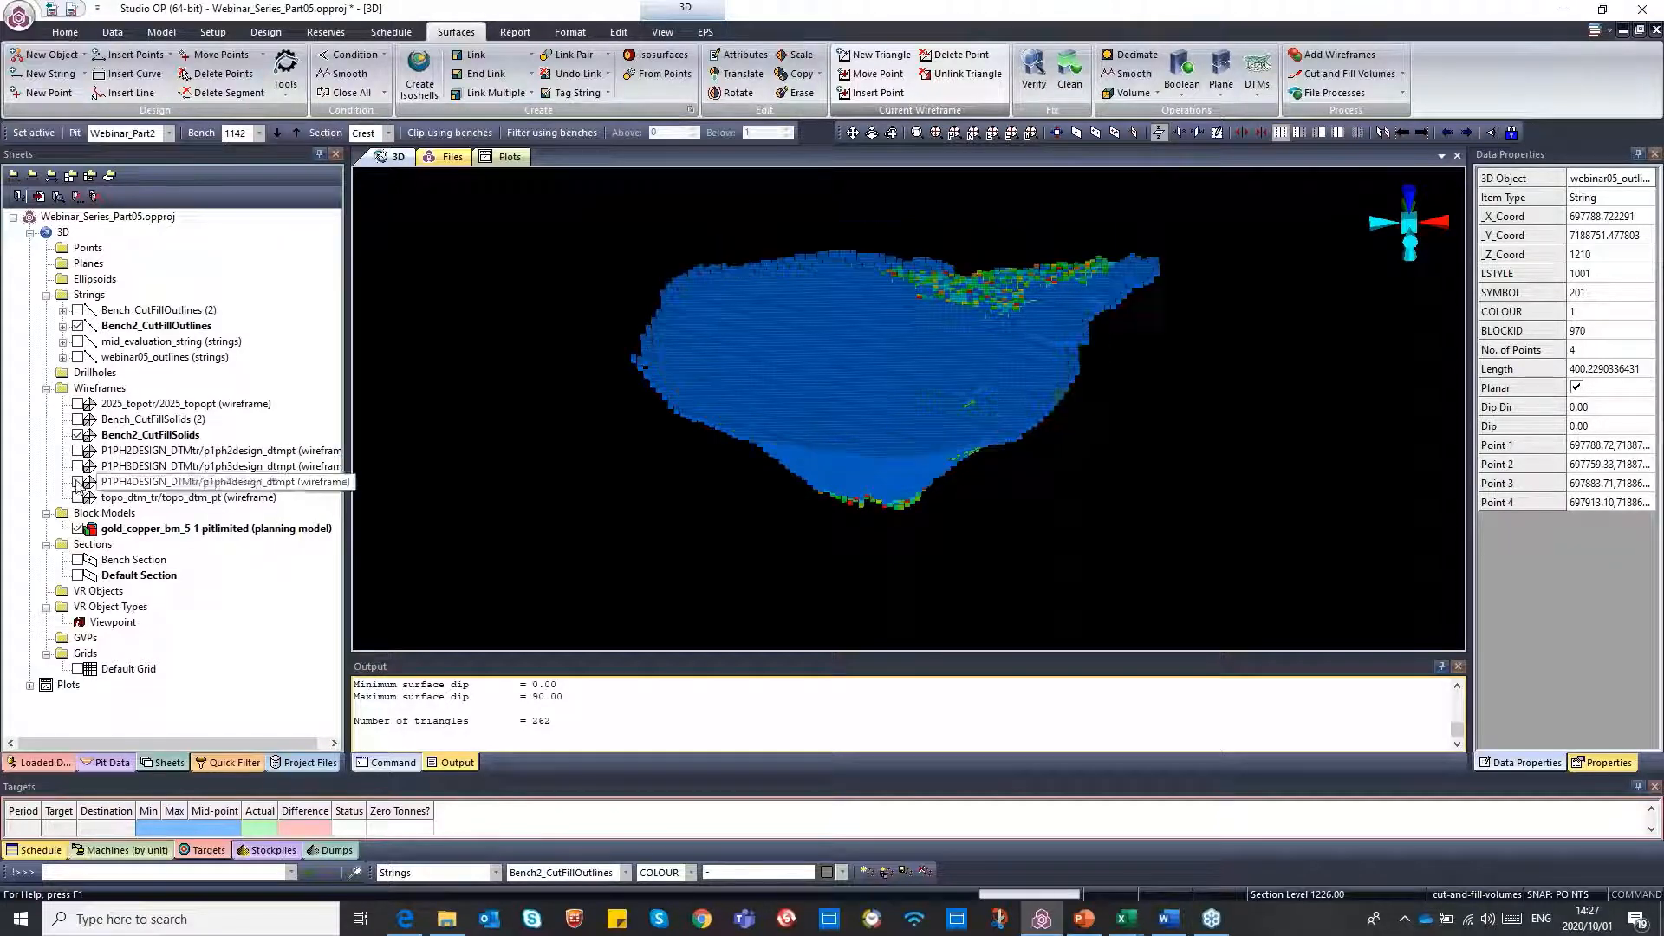
pyautogui.click(79, 530)
pyautogui.click(79, 435)
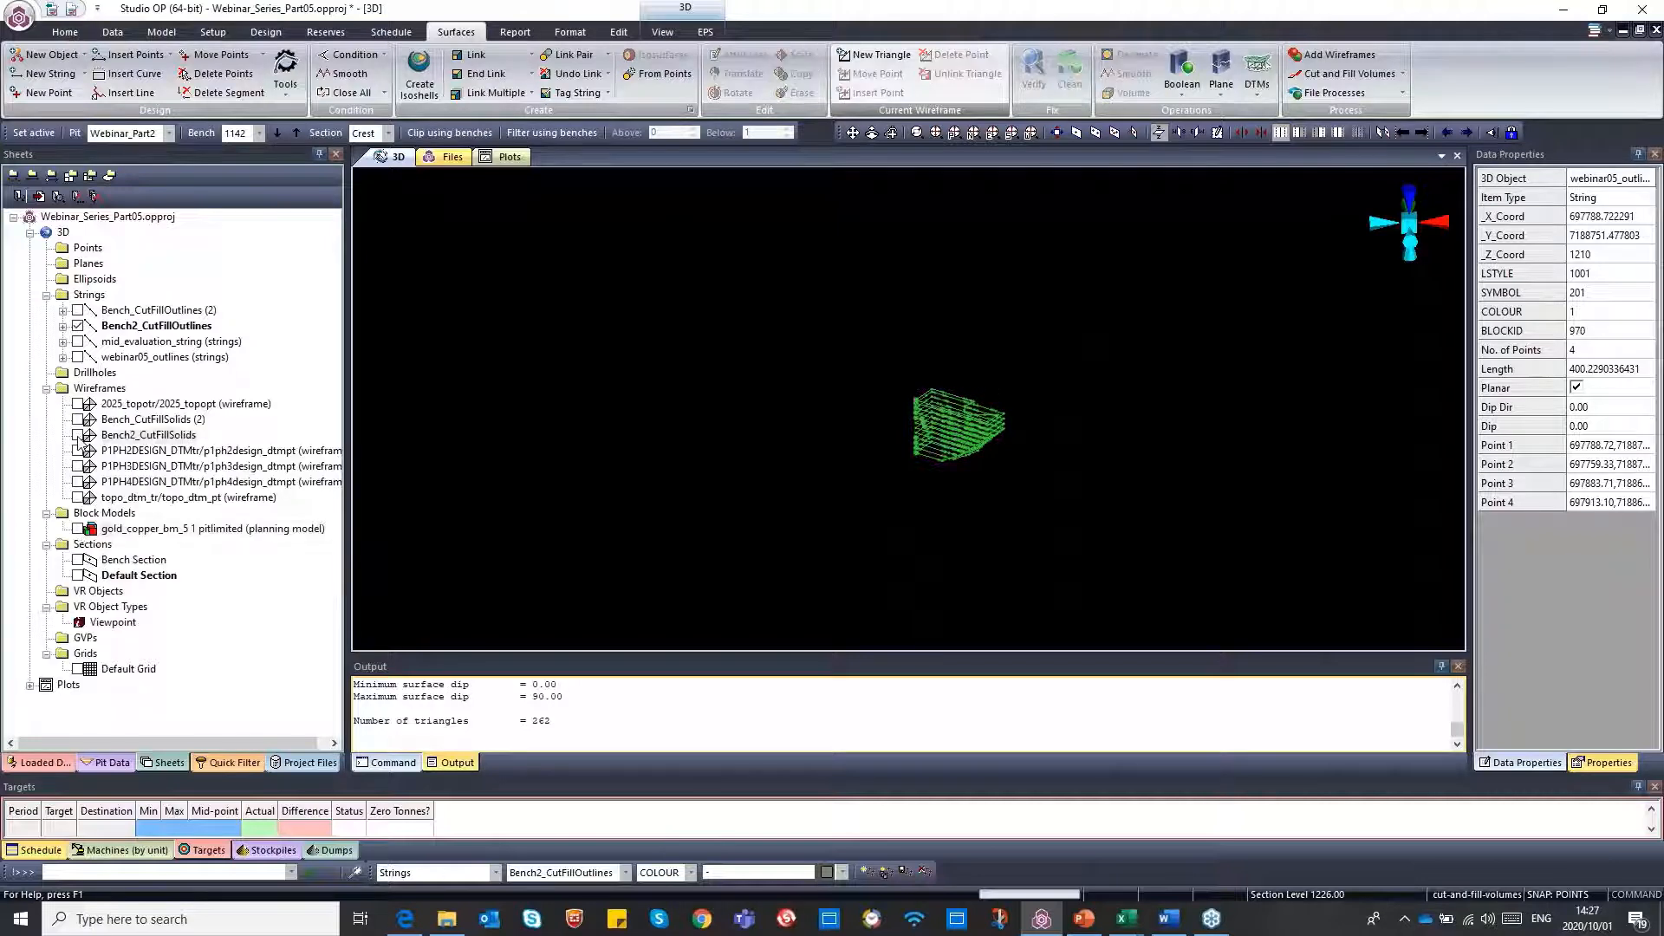
pyautogui.click(79, 435)
pyautogui.click(79, 326)
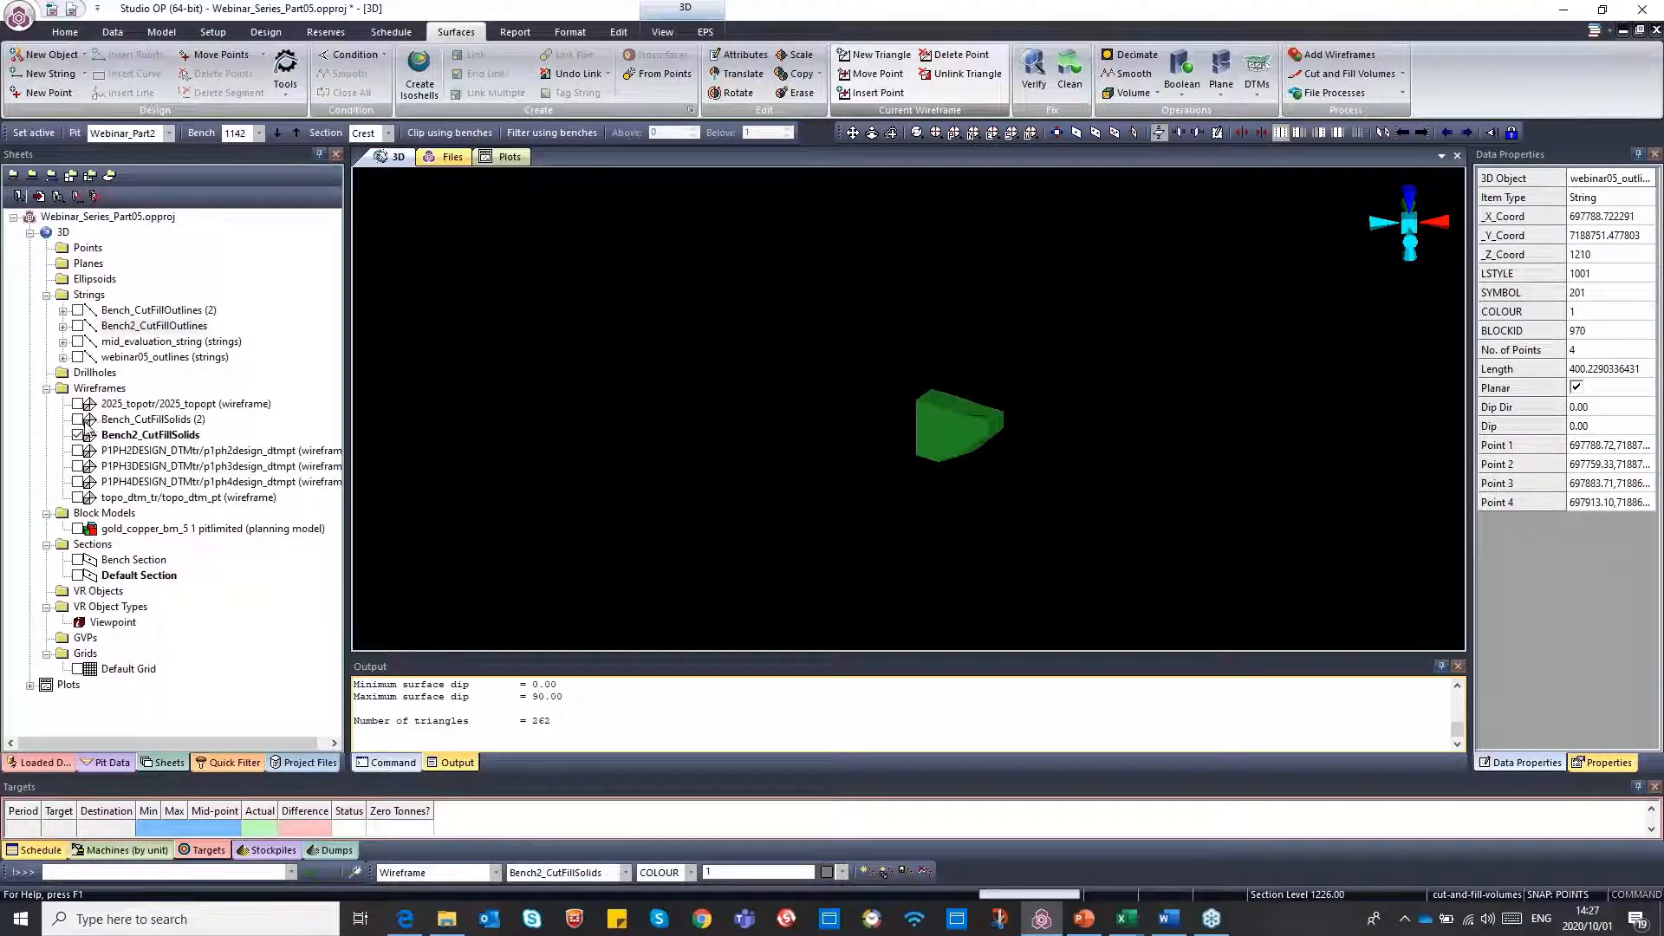
pyautogui.click(79, 420)
pyautogui.click(79, 435)
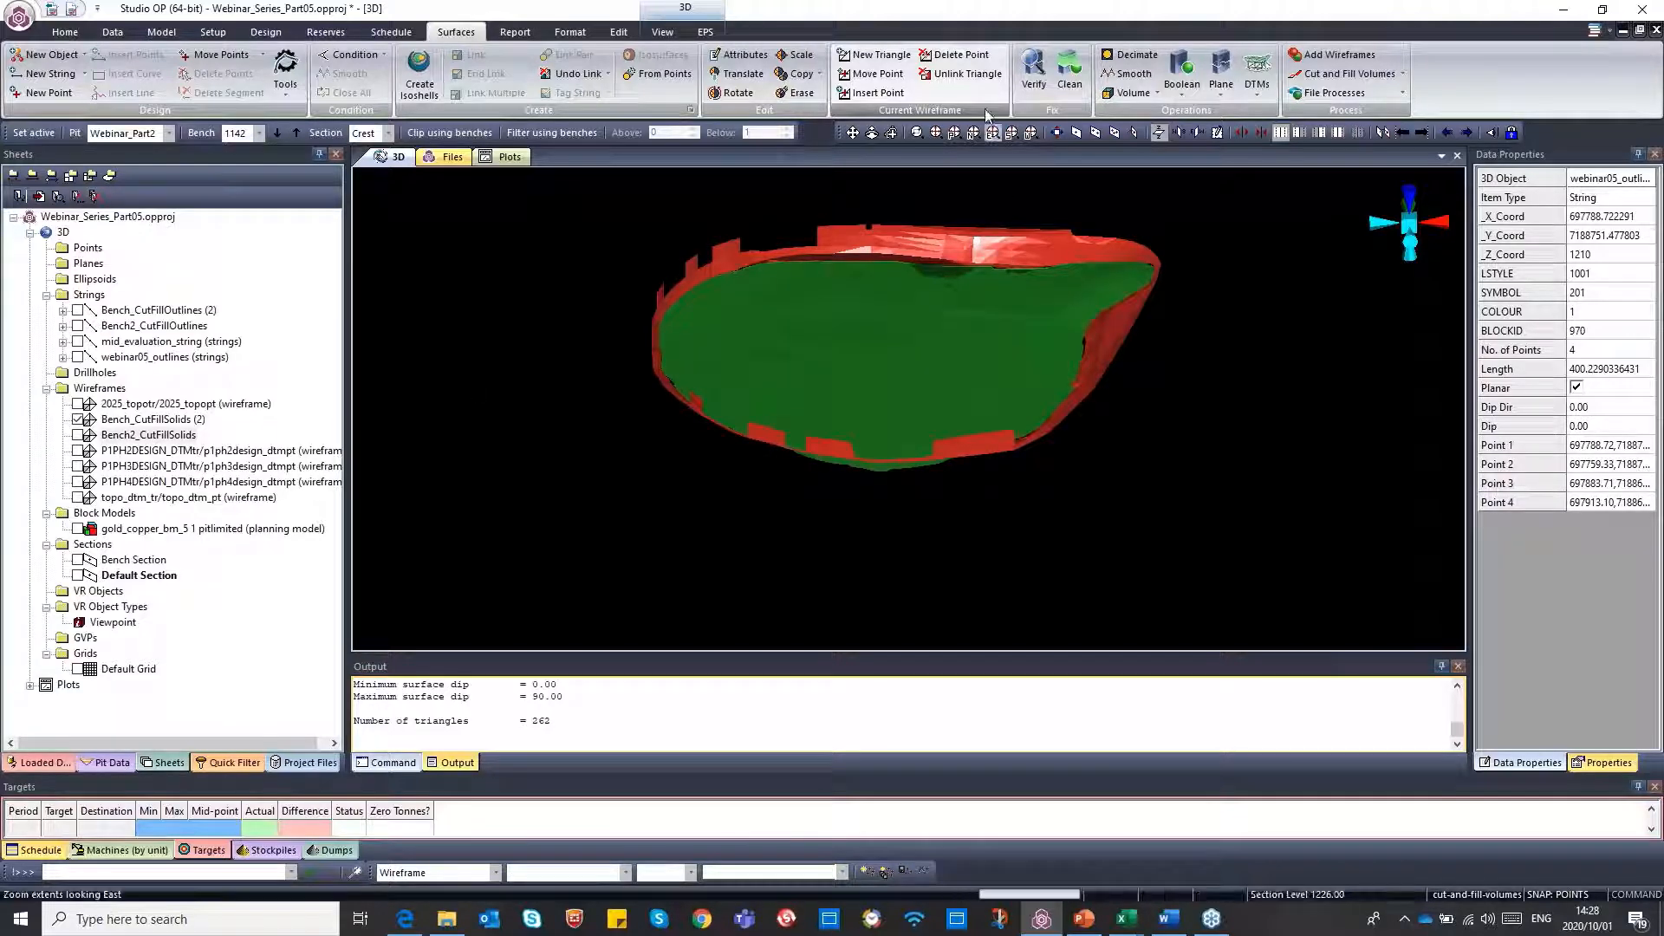
# Inspect the cut and fill solids from several angles and extract Bench_CutFillSolids (2) into separate objects by the COLOUR key field
pyautogui.click(890, 133)
pyautogui.moveTo(898, 246); pyautogui.dragTo(847, 270)
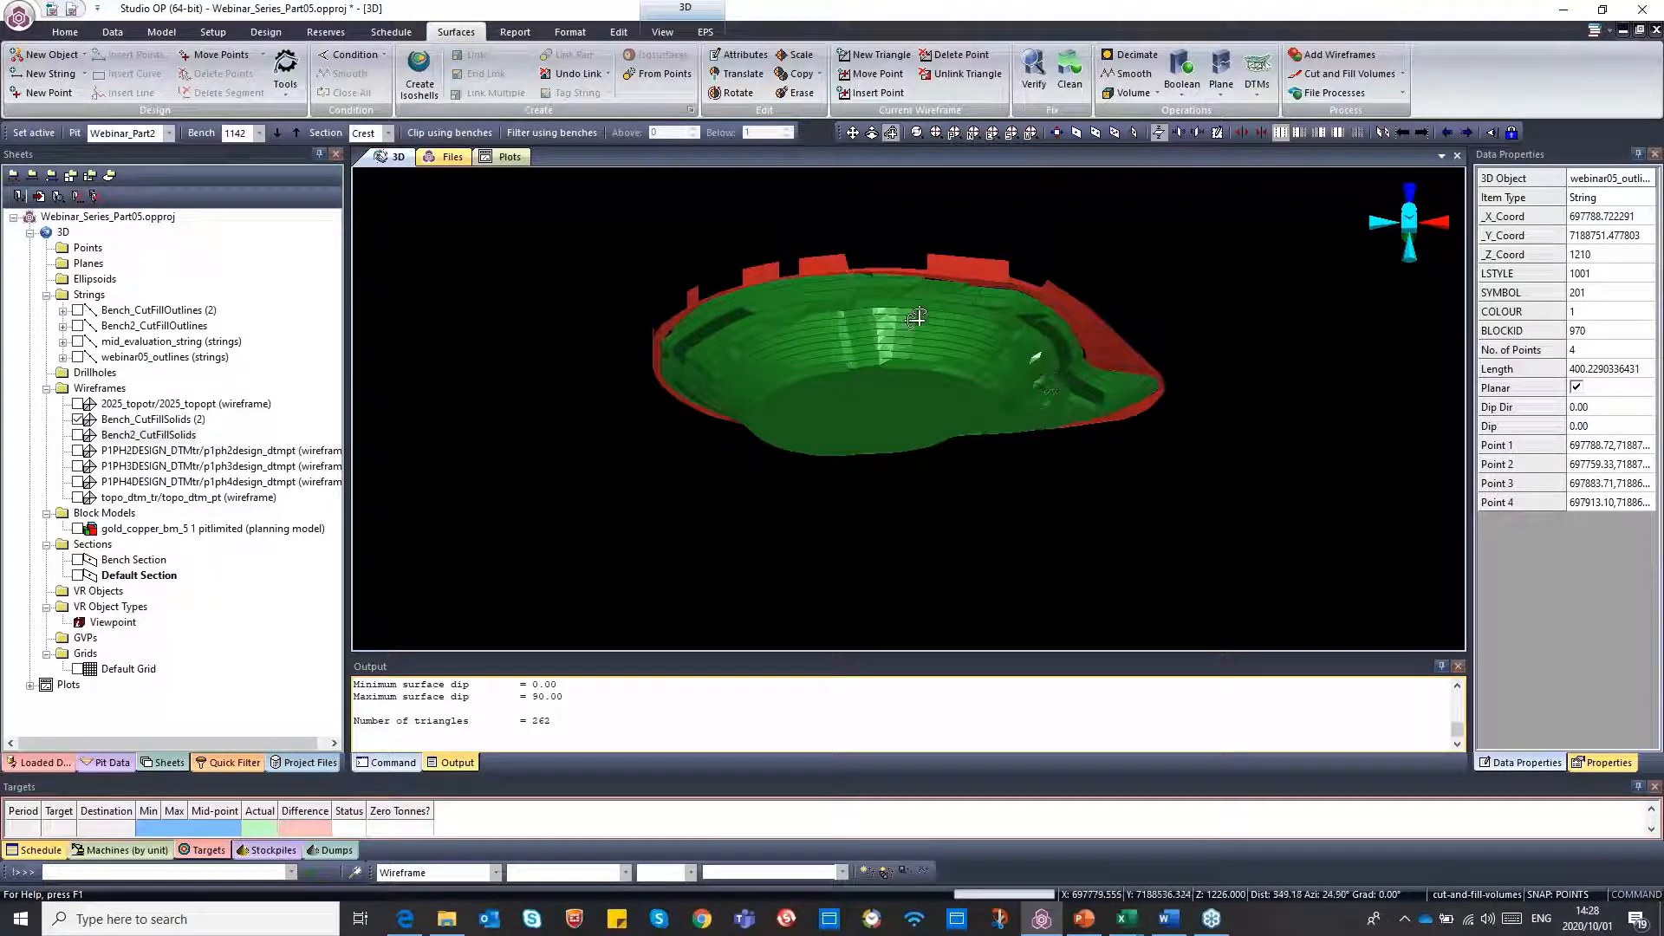
pyautogui.moveTo(917, 317); pyautogui.dragTo(884, 367)
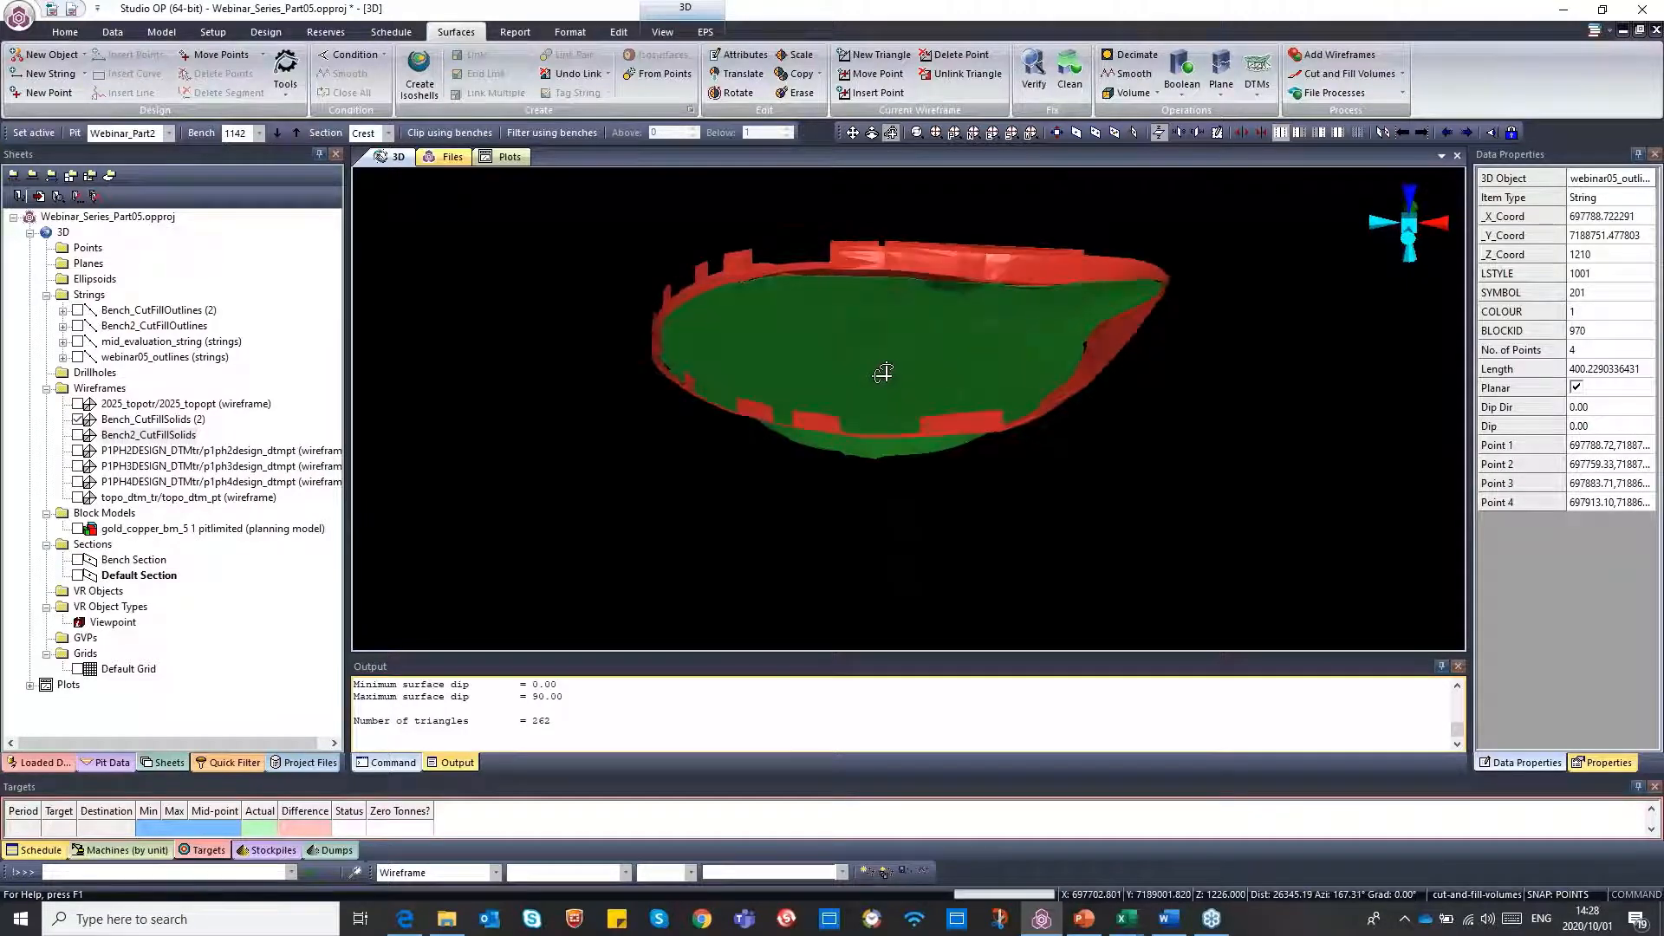
pyautogui.rightClick(120, 424)
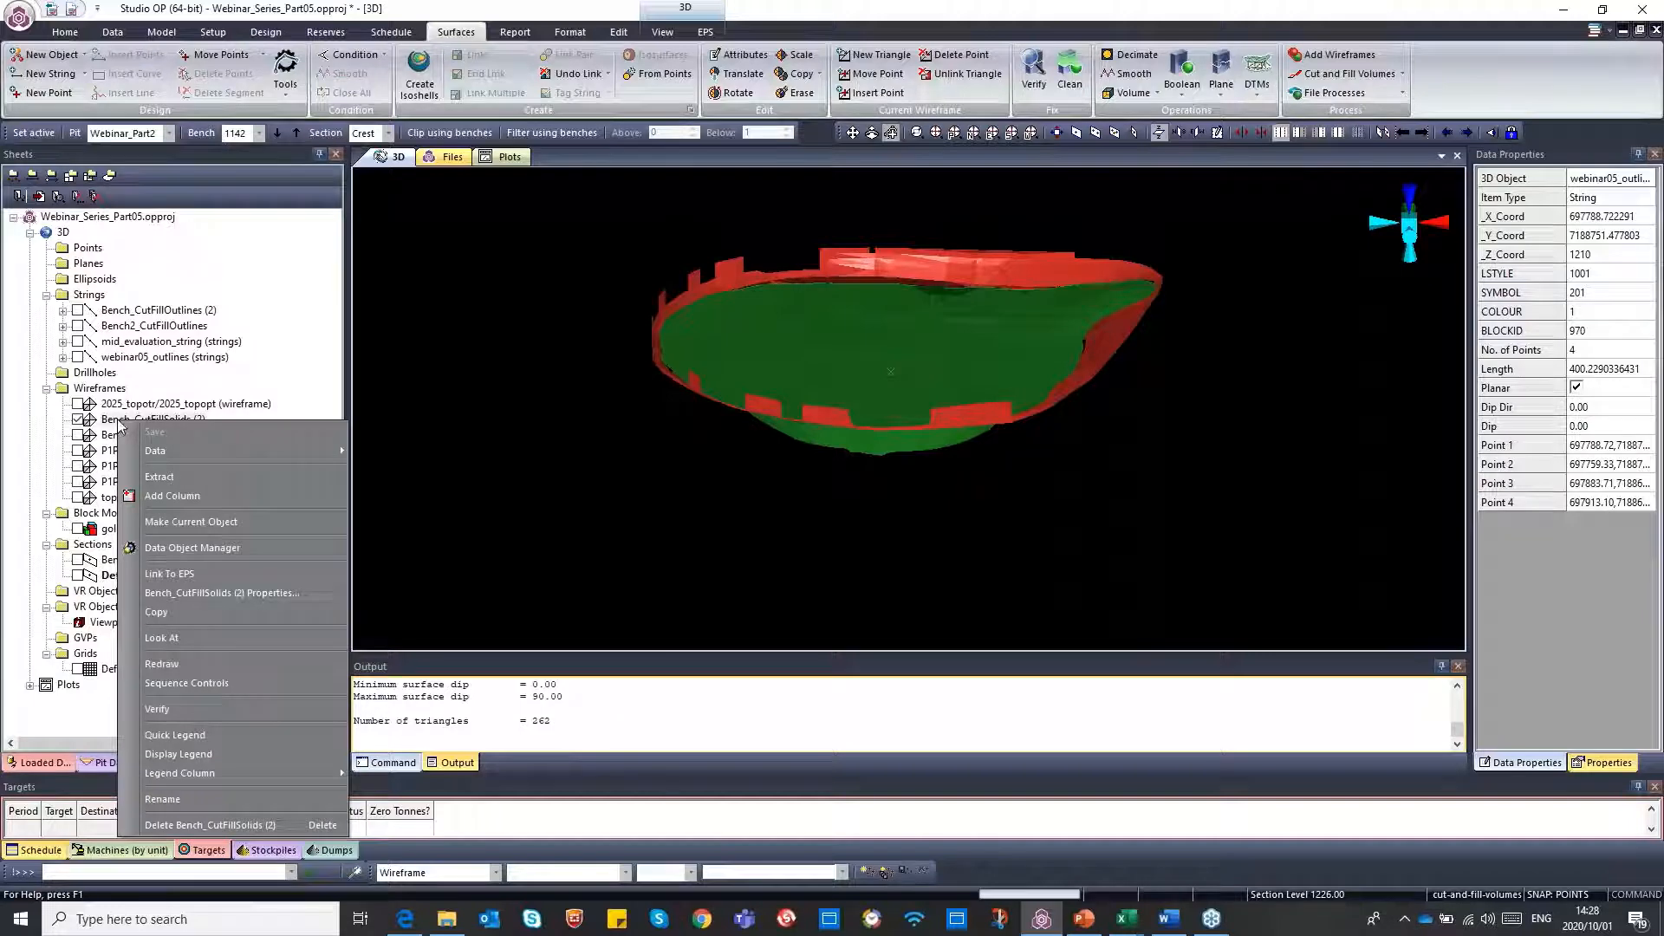
pyautogui.click(170, 473)
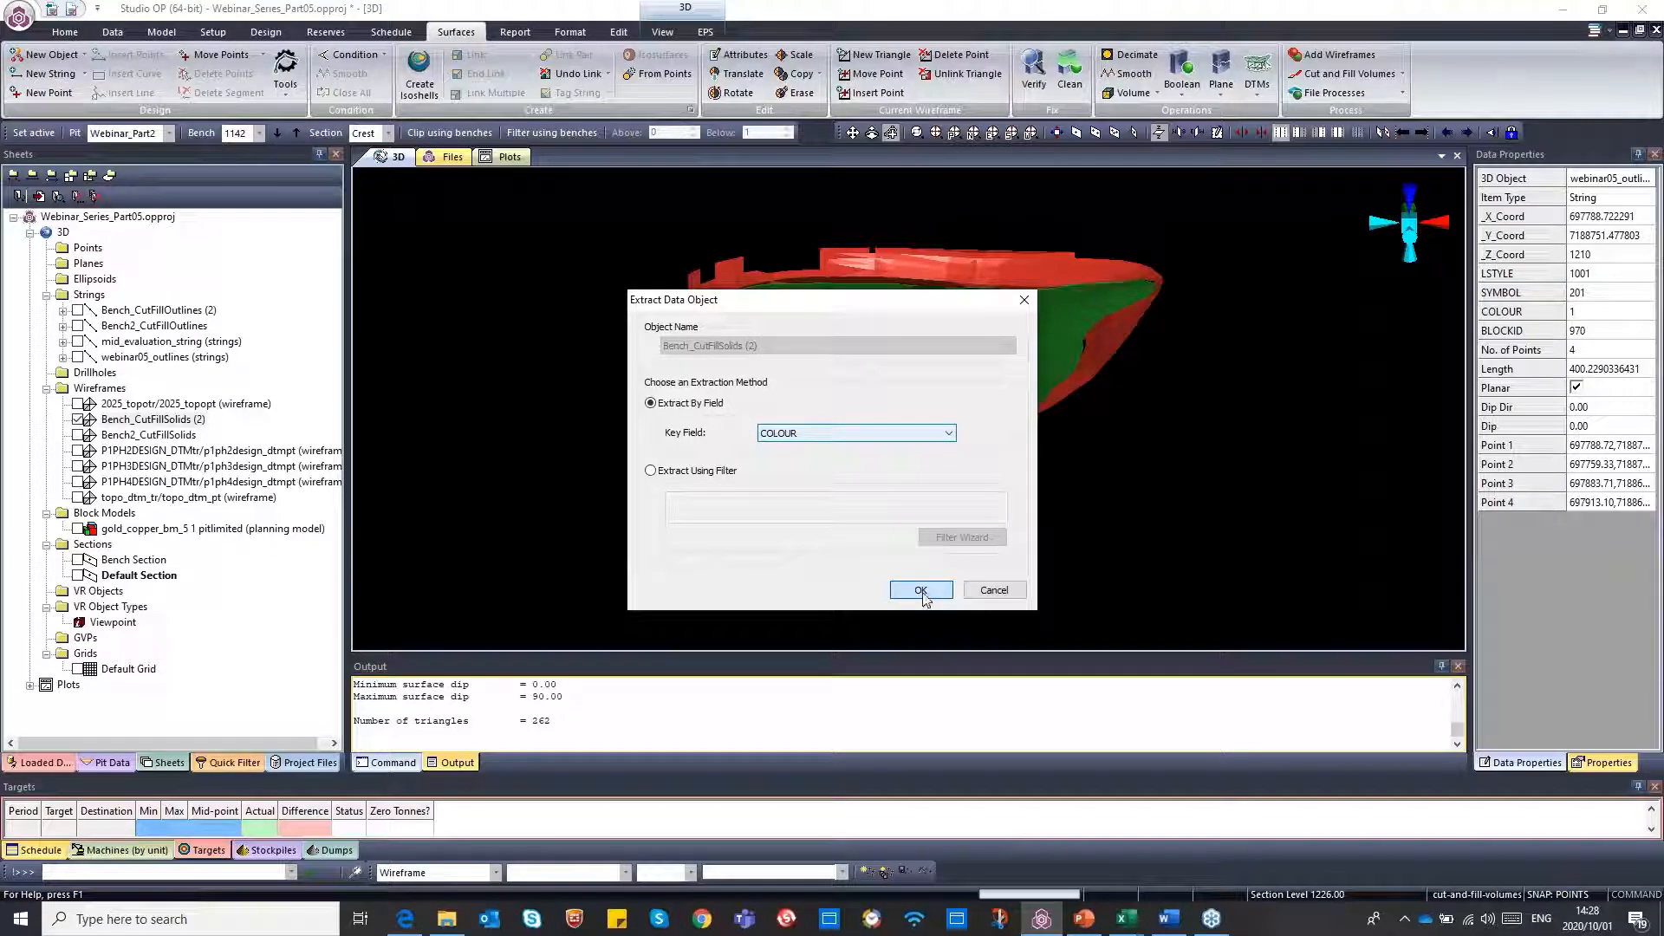
pyautogui.click(923, 593)
pyautogui.click(827, 504)
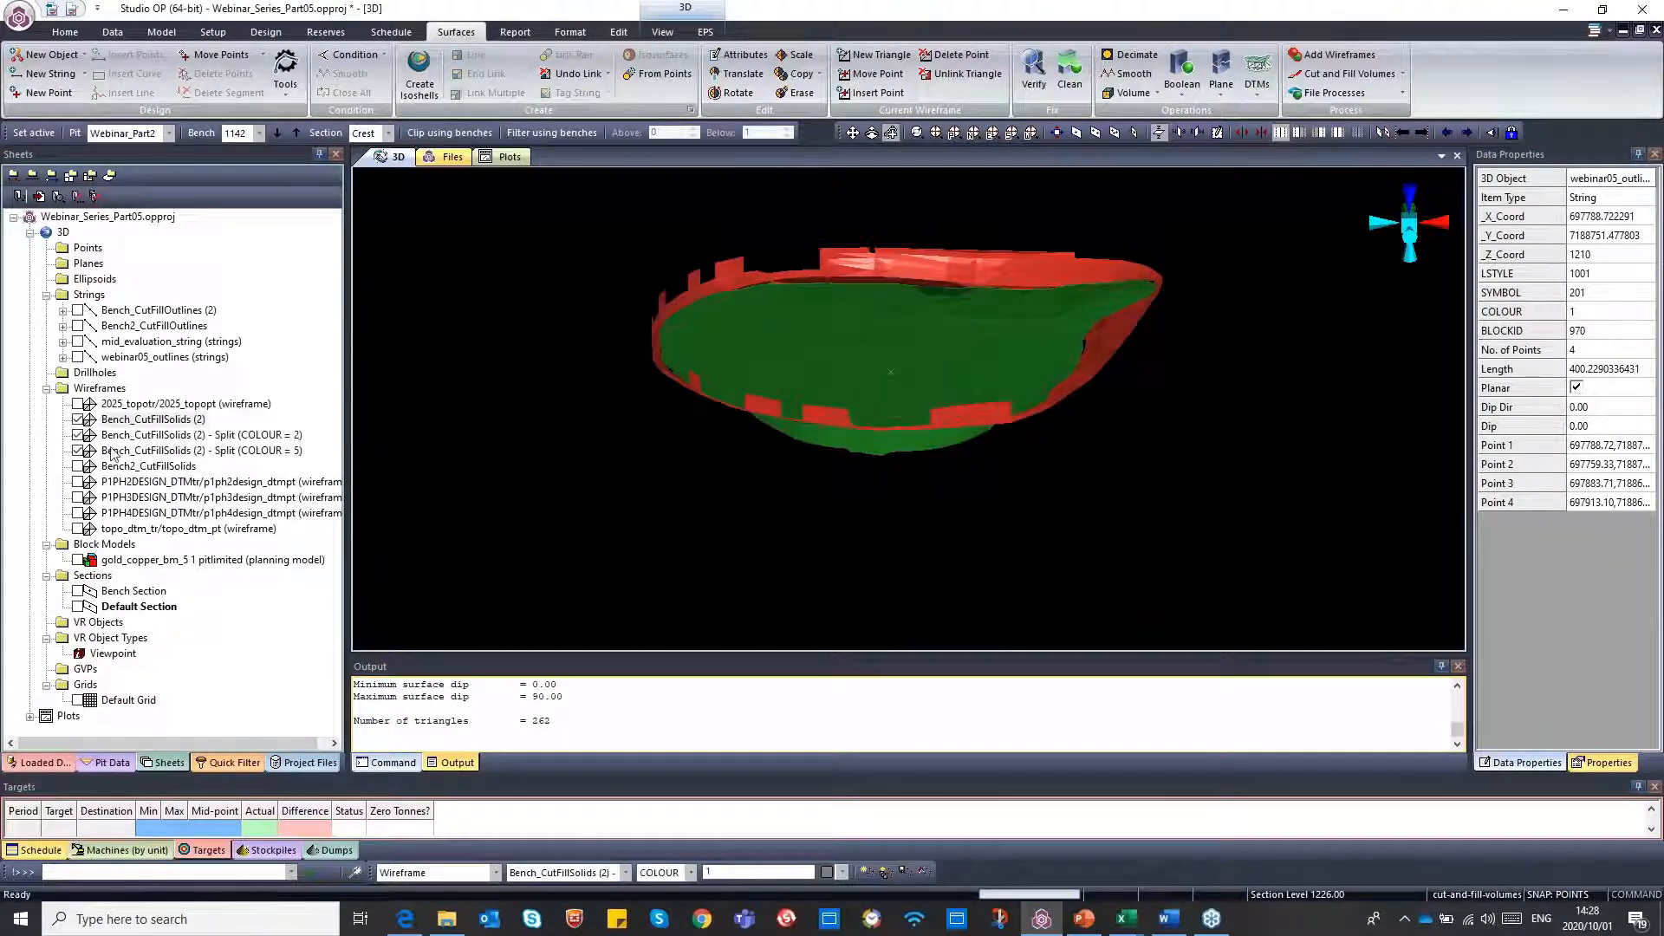
# Make the COLOUR = 5 split the current wireframe, hide the original solids and the COLOUR = 2 split, and show the gold_copper_bm_5 block model
pyautogui.doubleClick(113, 453)
pyautogui.click(78, 419)
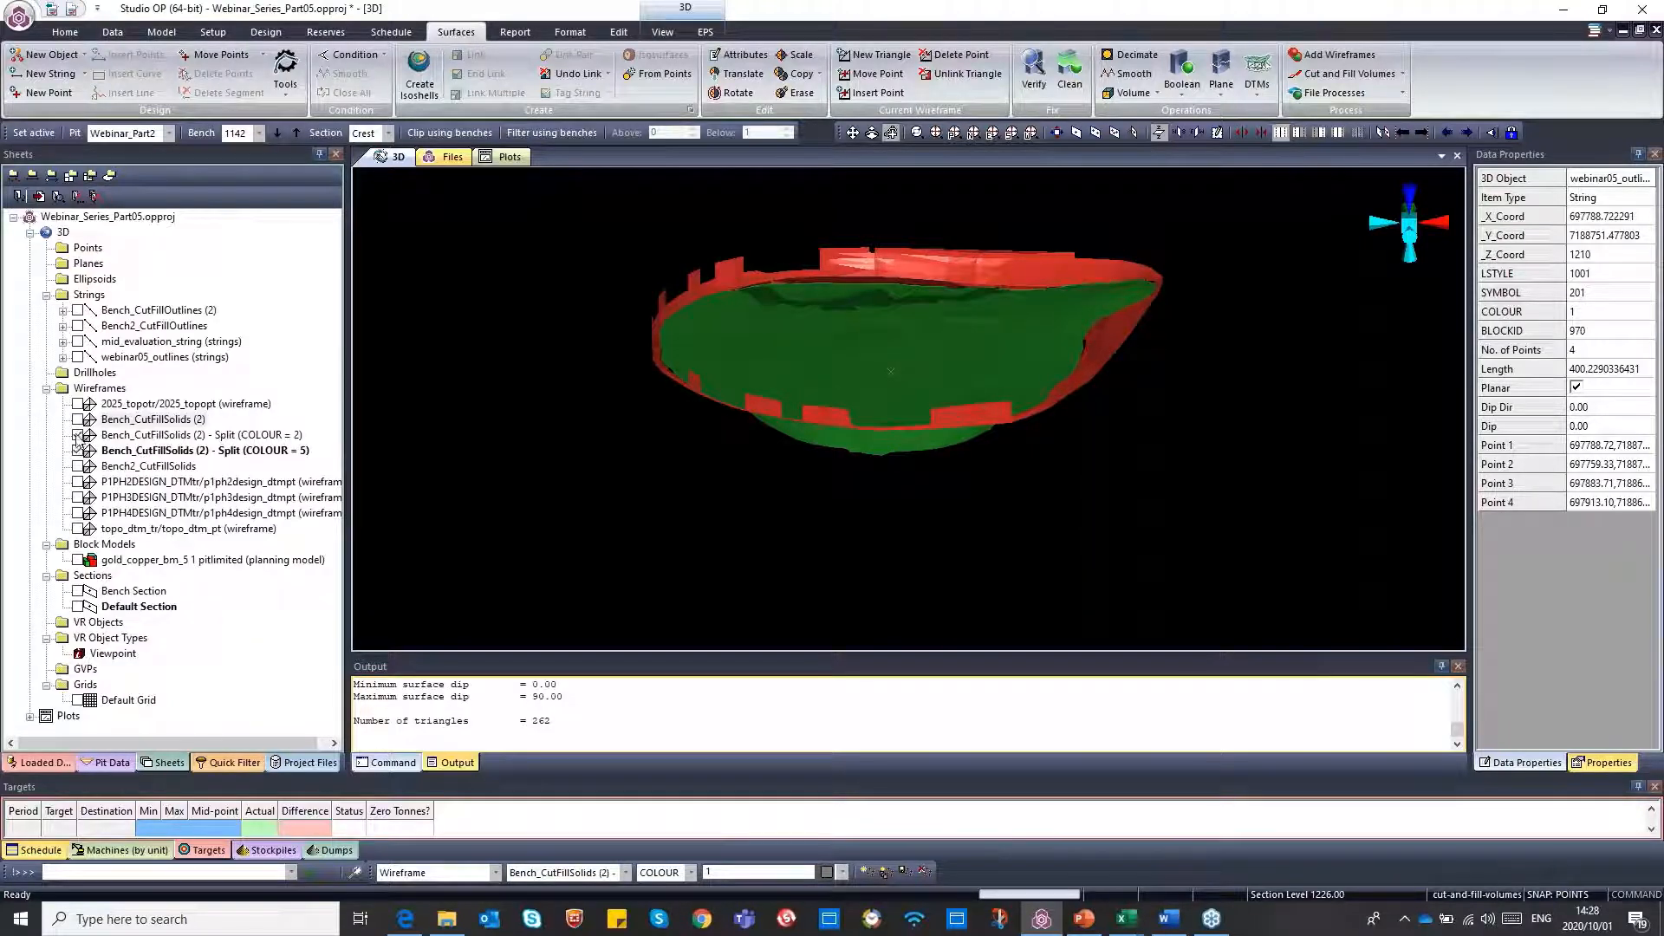
pyautogui.click(77, 435)
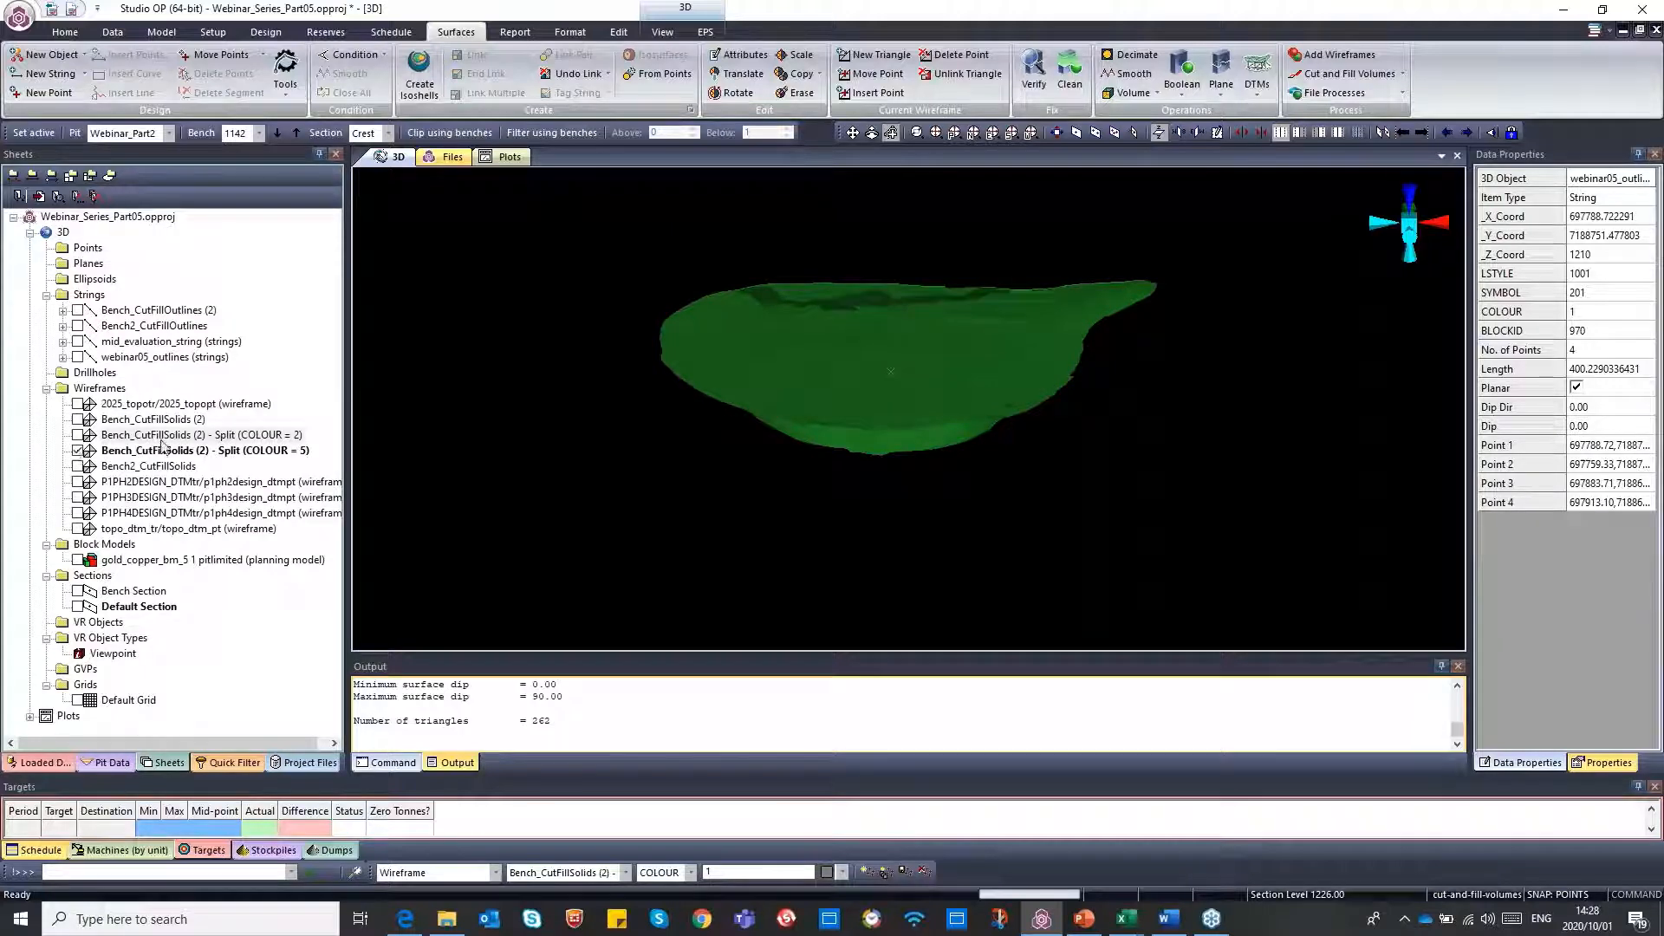
pyautogui.click(78, 560)
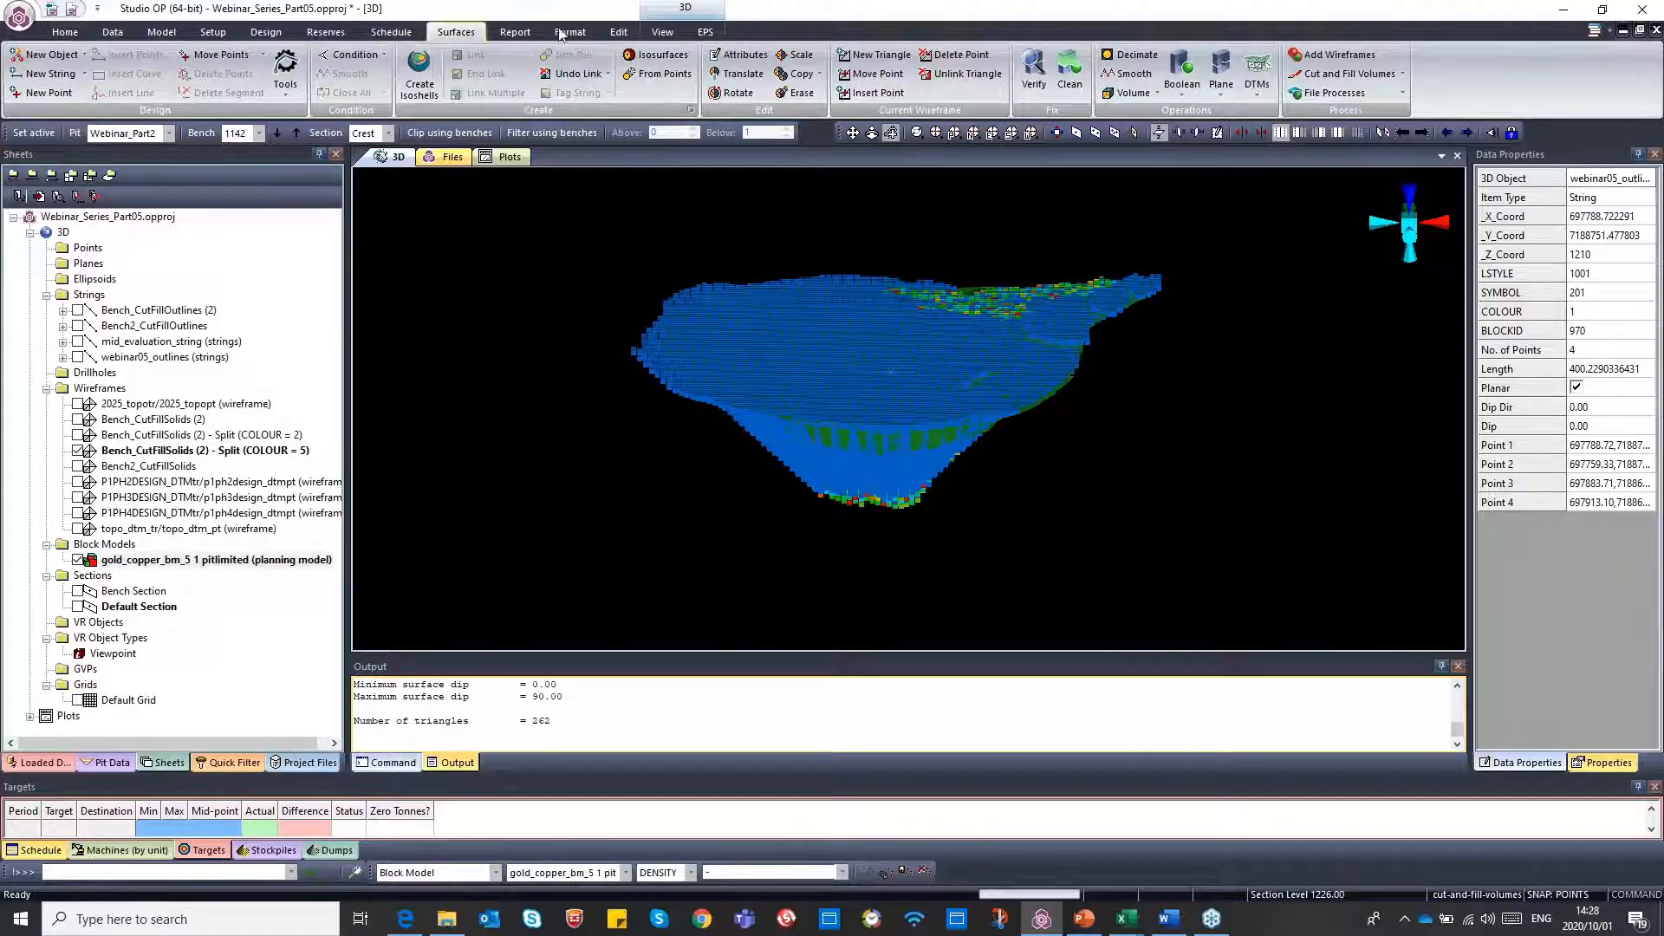
# Run a dynamic wireframe evaluation with restored settings, Webinar05_Au_Legend and the Closed Volume type, view the results table and close it
pyautogui.click(515, 35)
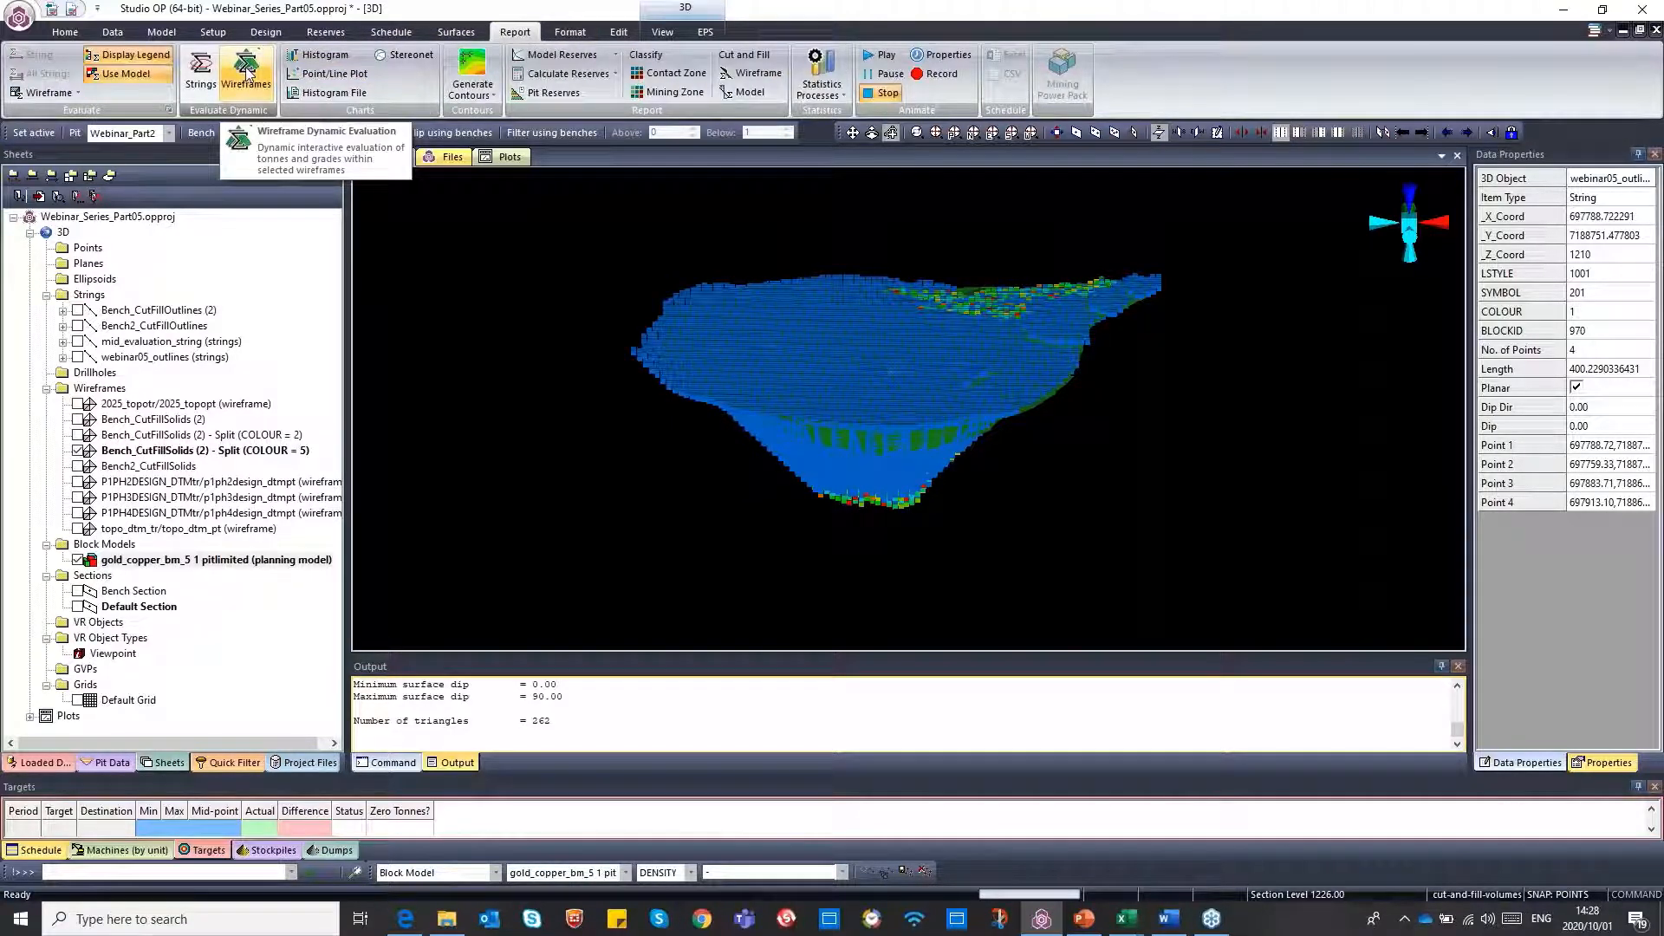
pyautogui.click(248, 73)
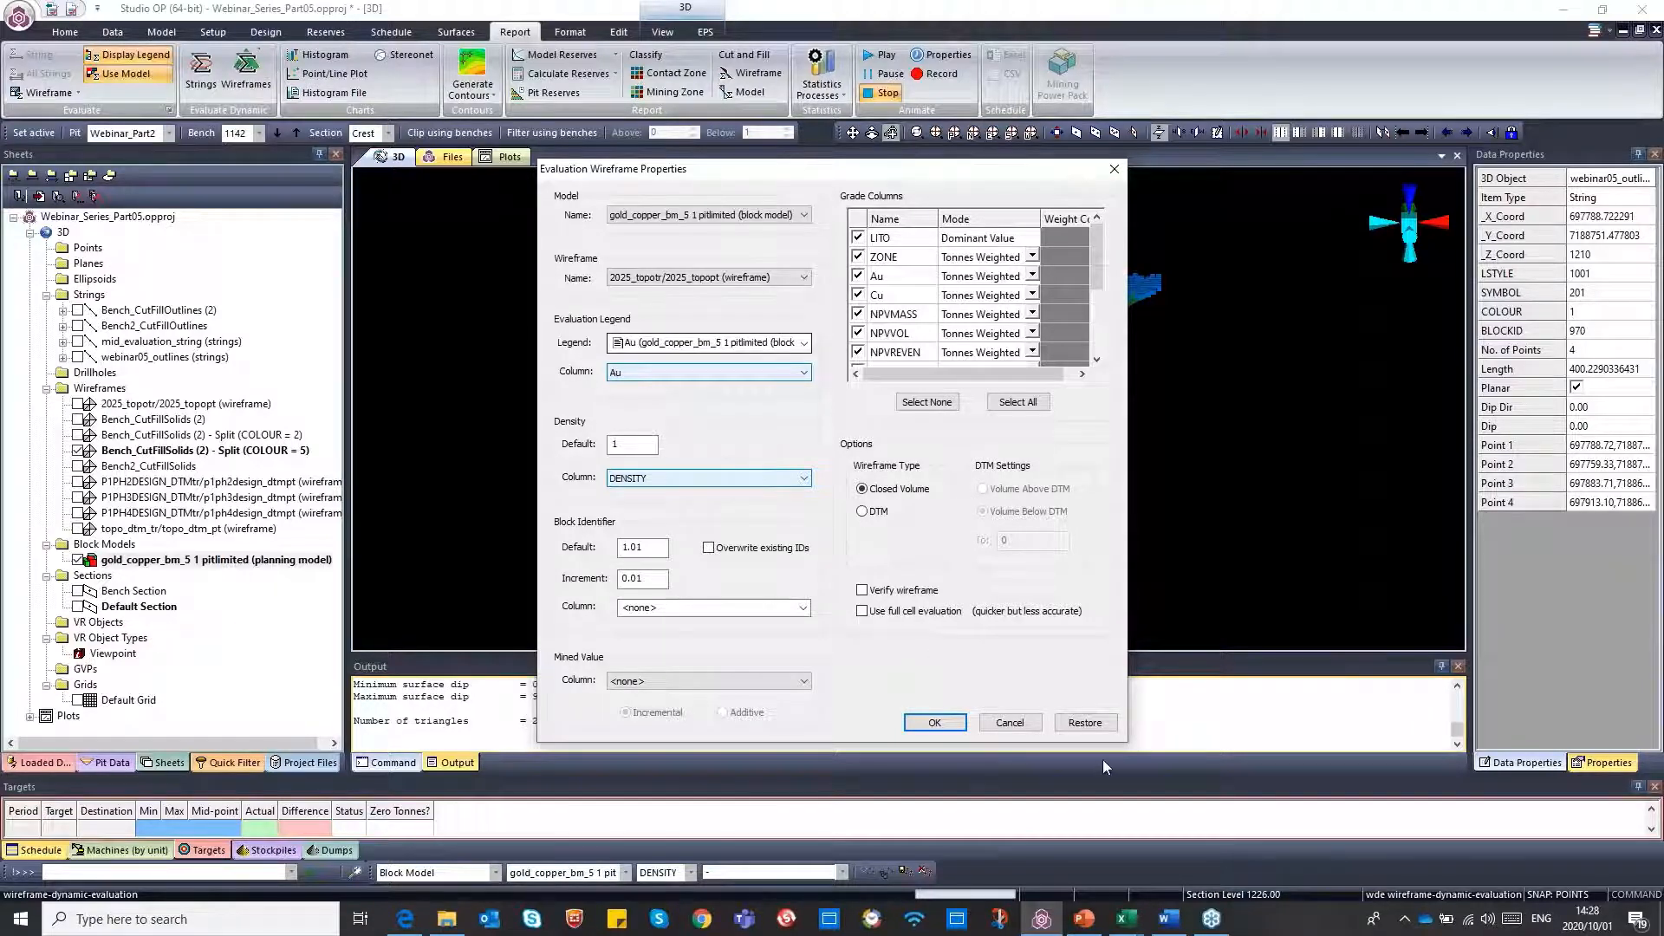
pyautogui.click(1090, 726)
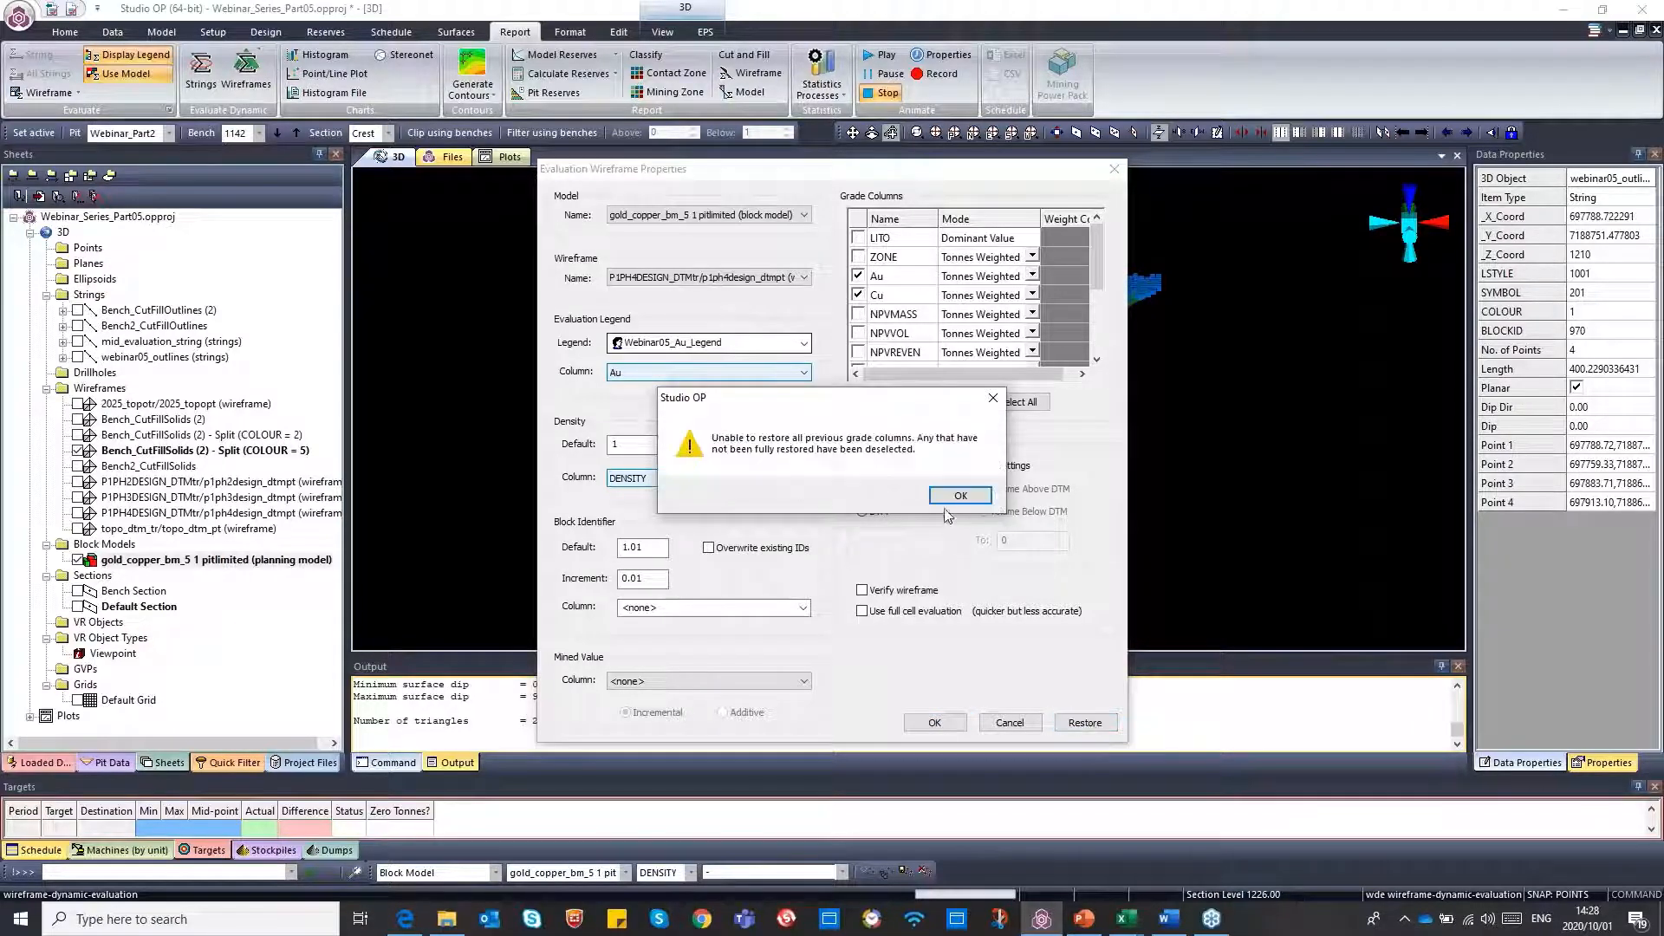
pyautogui.click(958, 497)
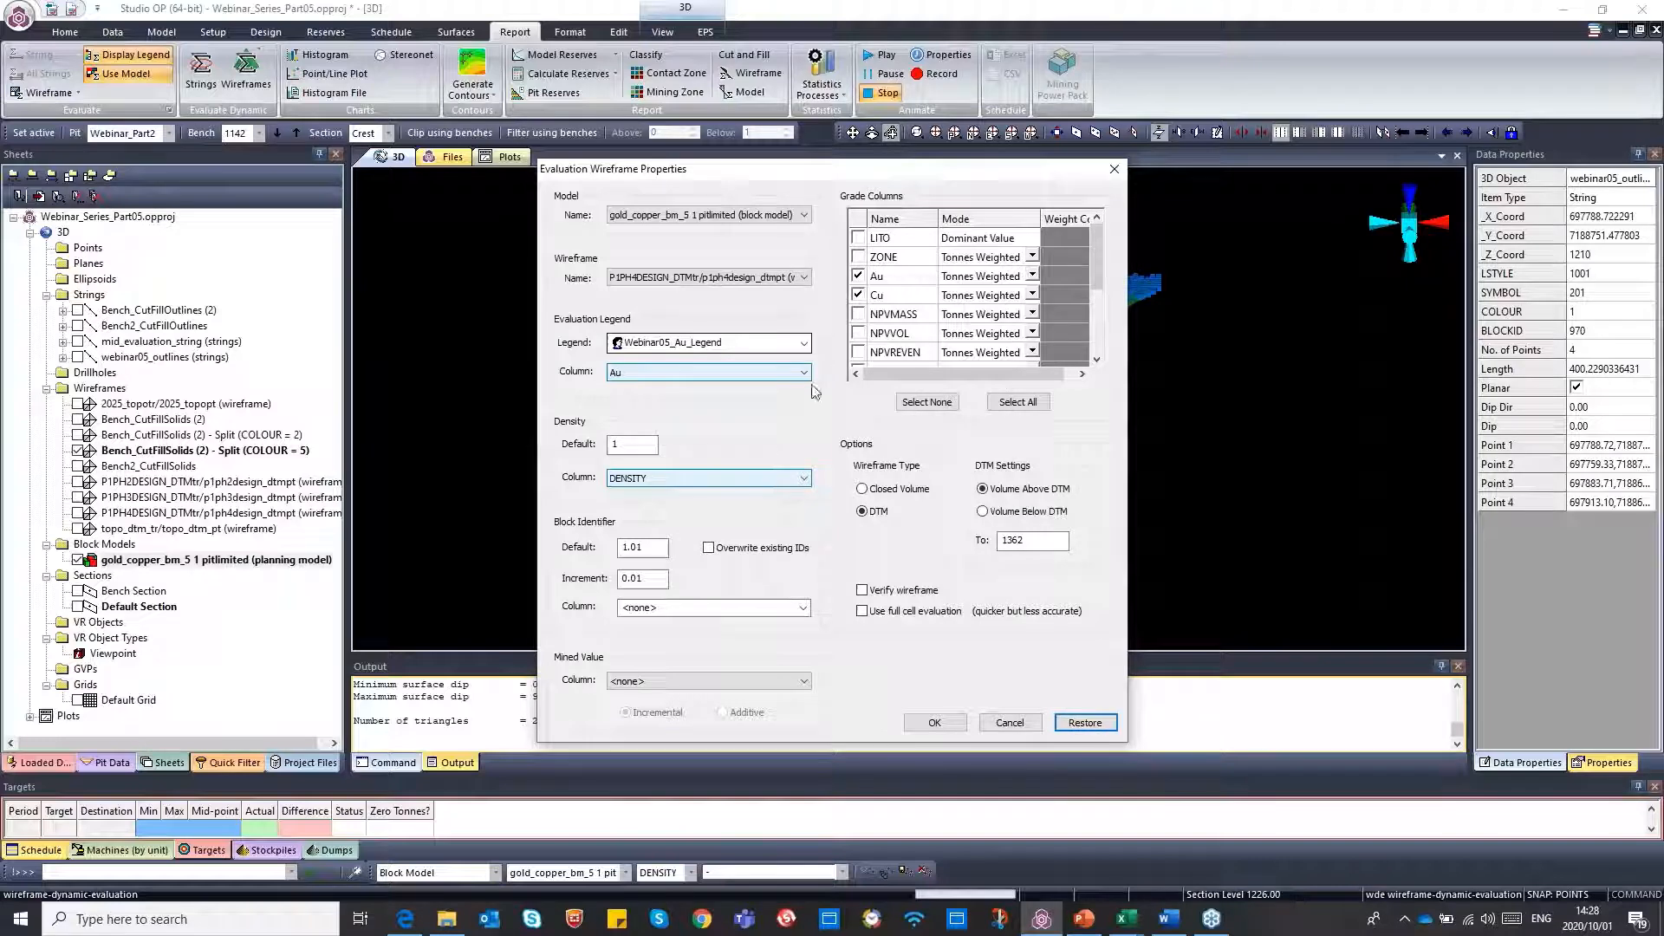
pyautogui.click(862, 489)
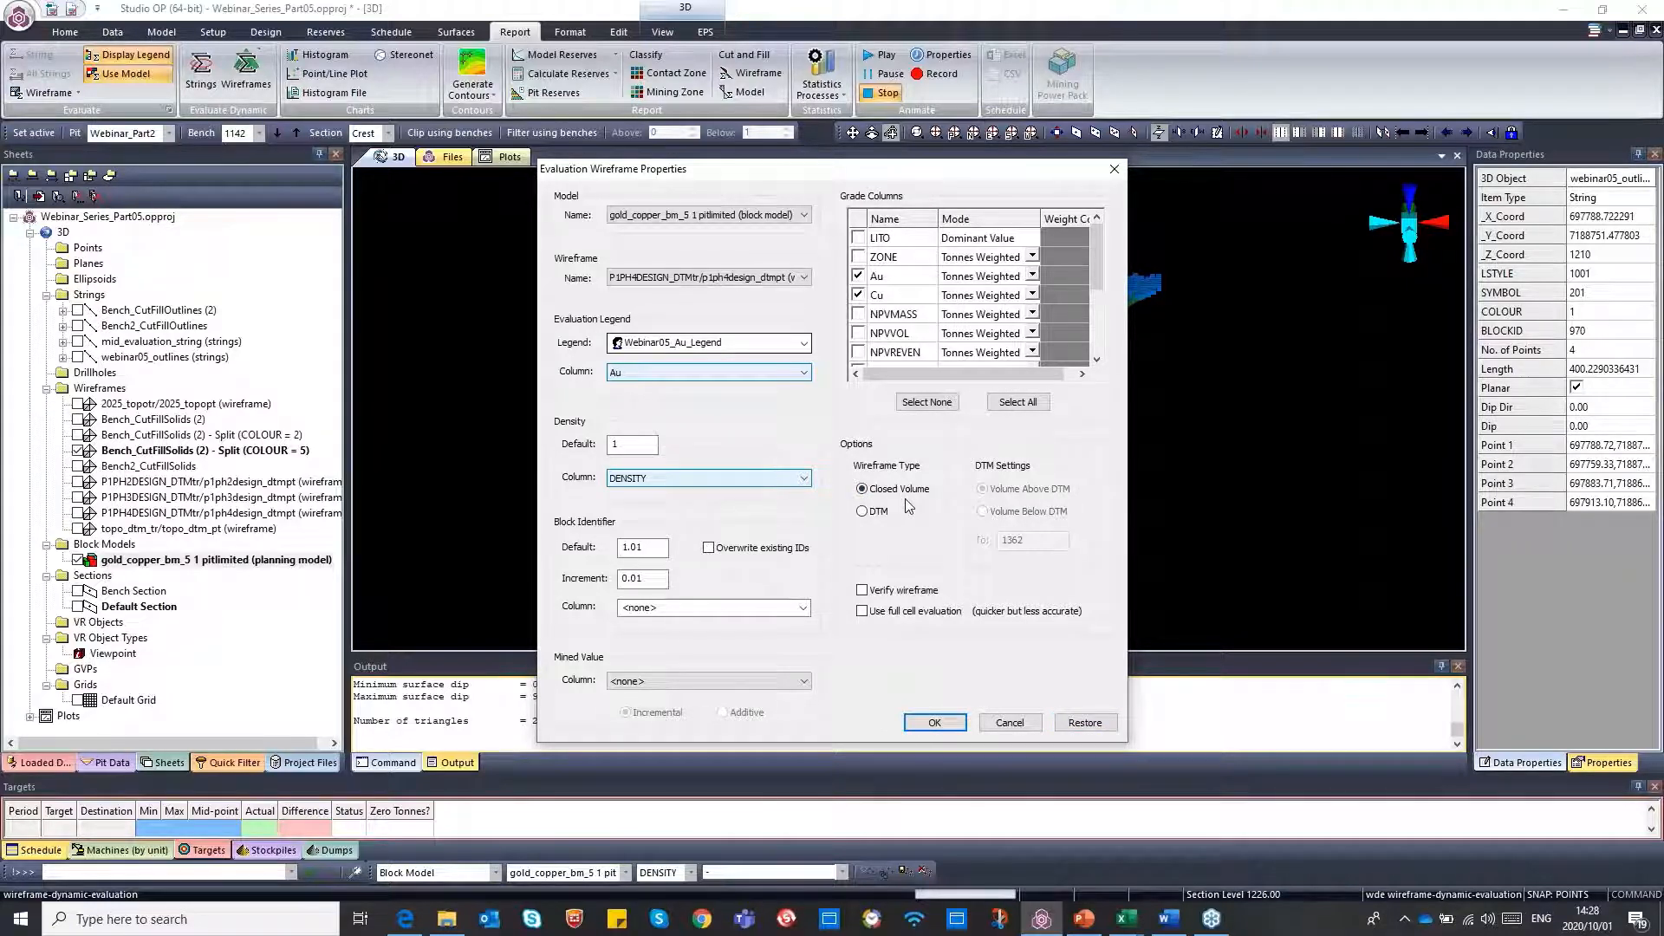
pyautogui.click(935, 723)
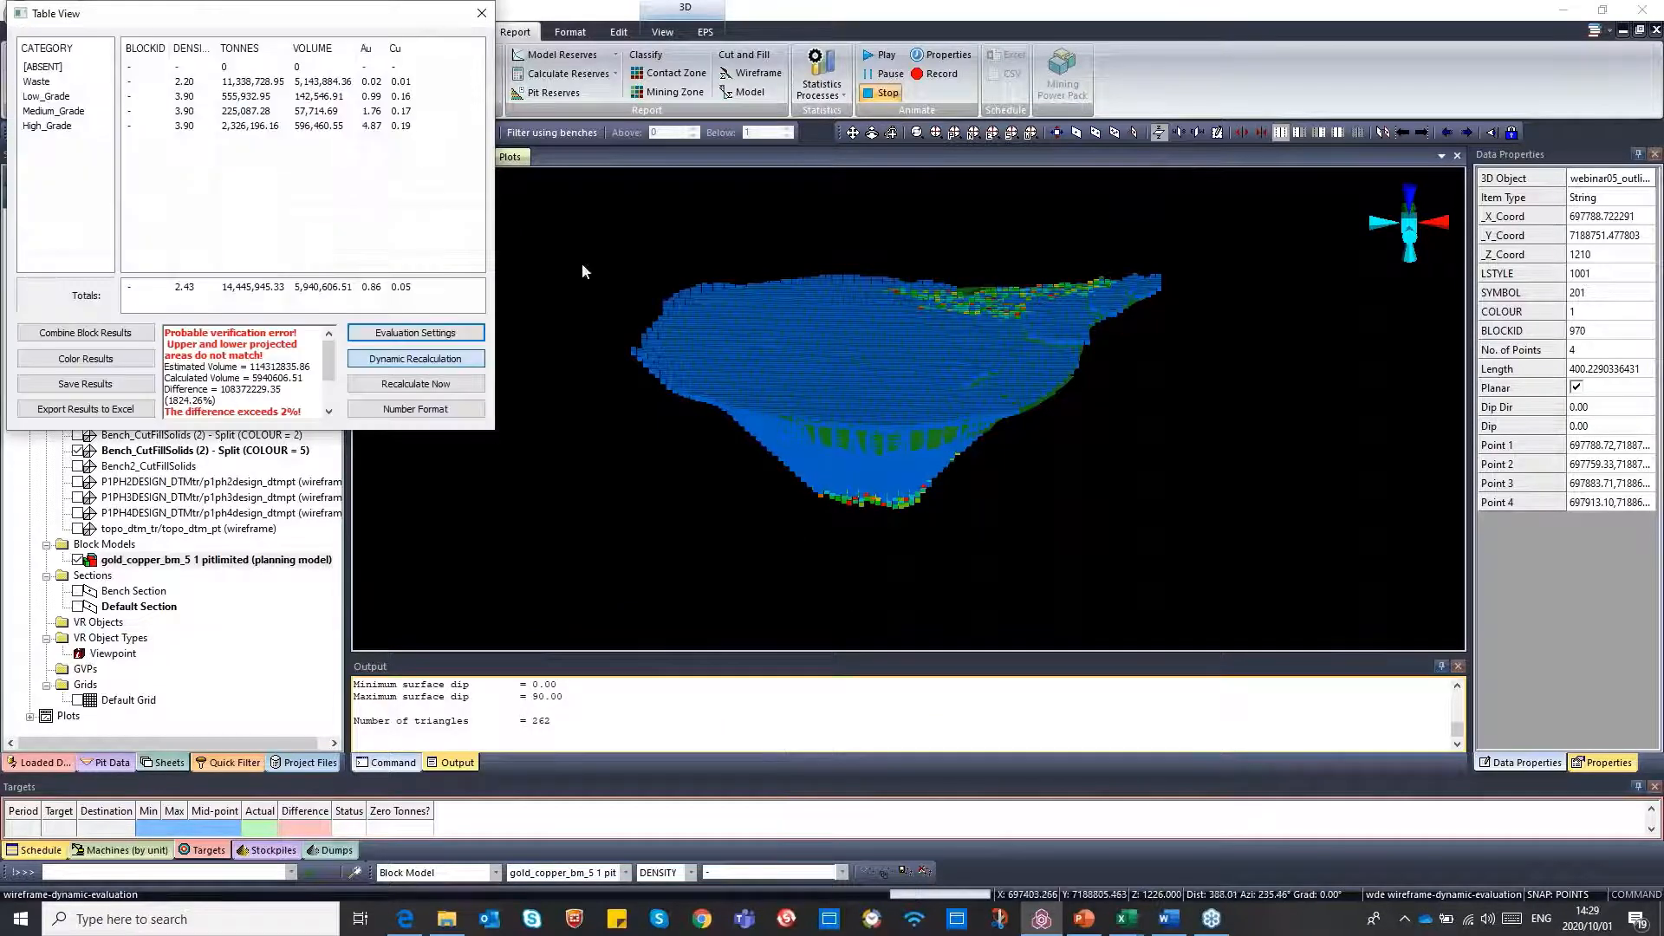
pyautogui.moveTo(341, 21); pyautogui.dragTo(555, 179)
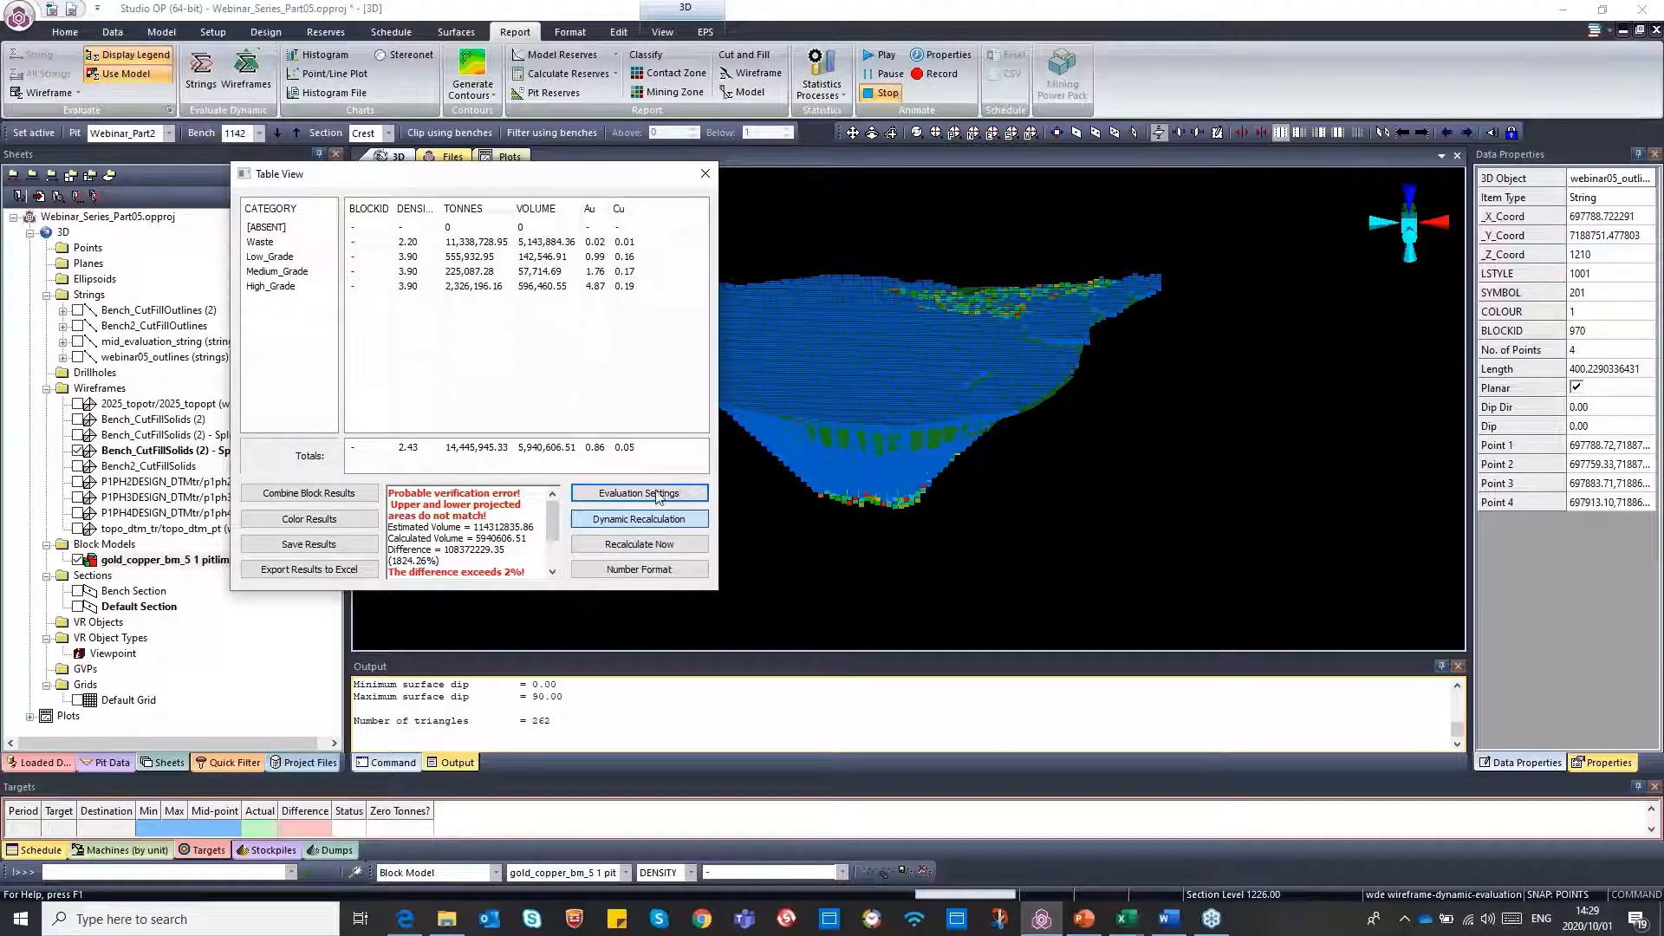
pyautogui.click(707, 180)
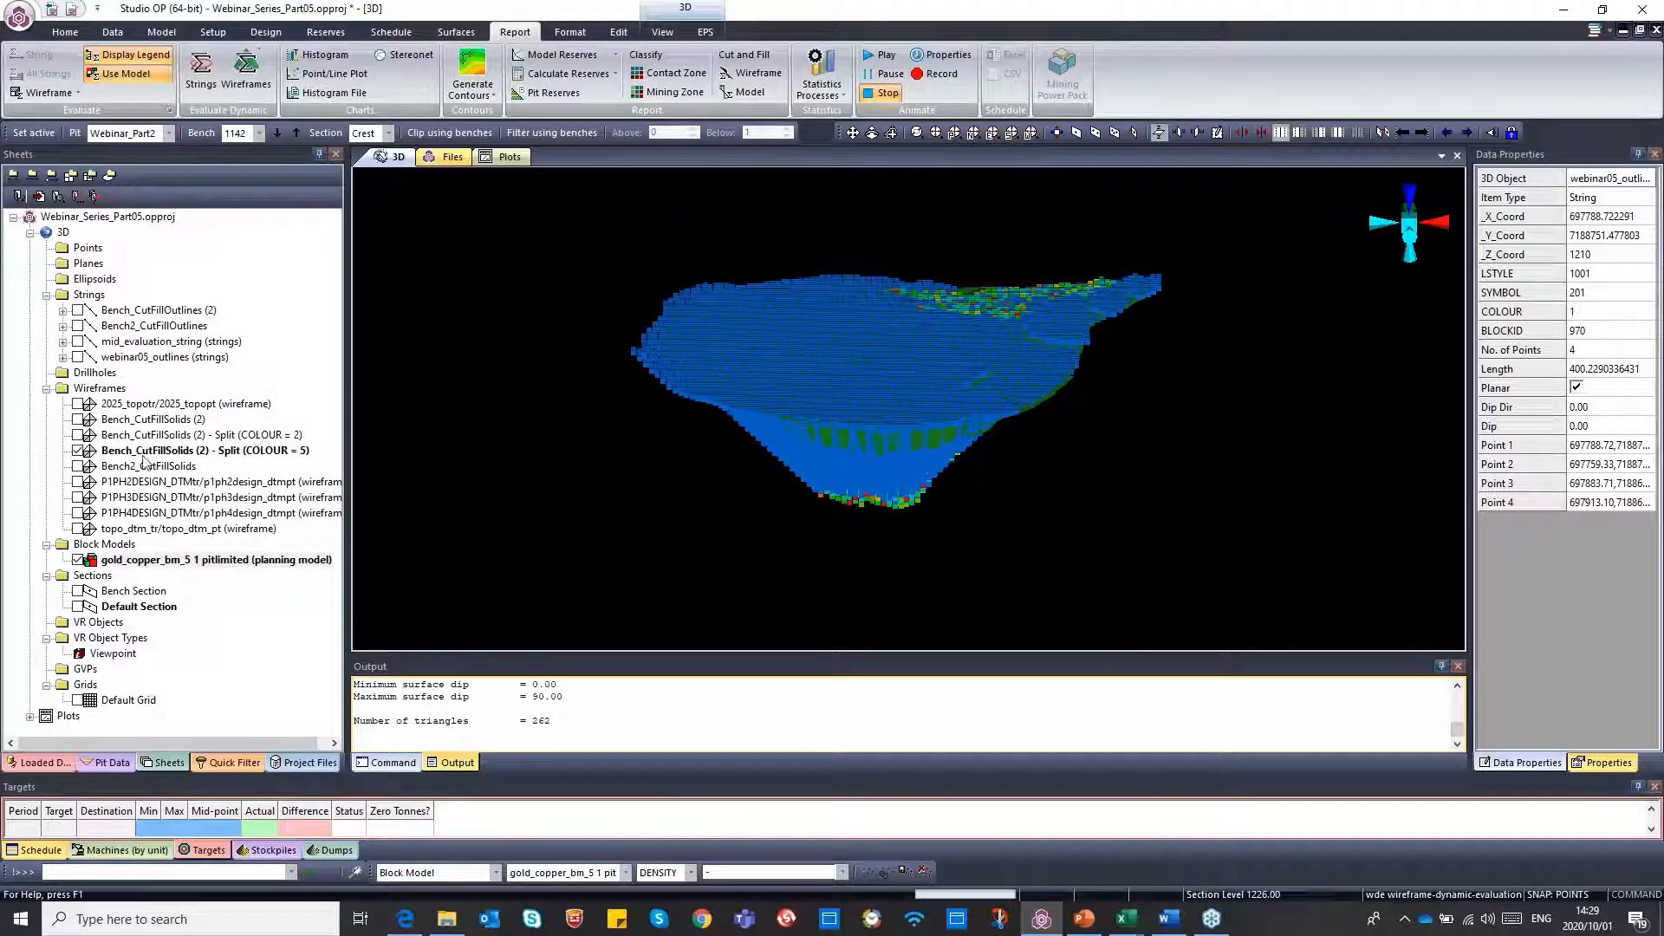
# Display only the COLOUR = 2 split of the solids, hiding the COLOUR = 5 split and the block model
pyautogui.click(78, 435)
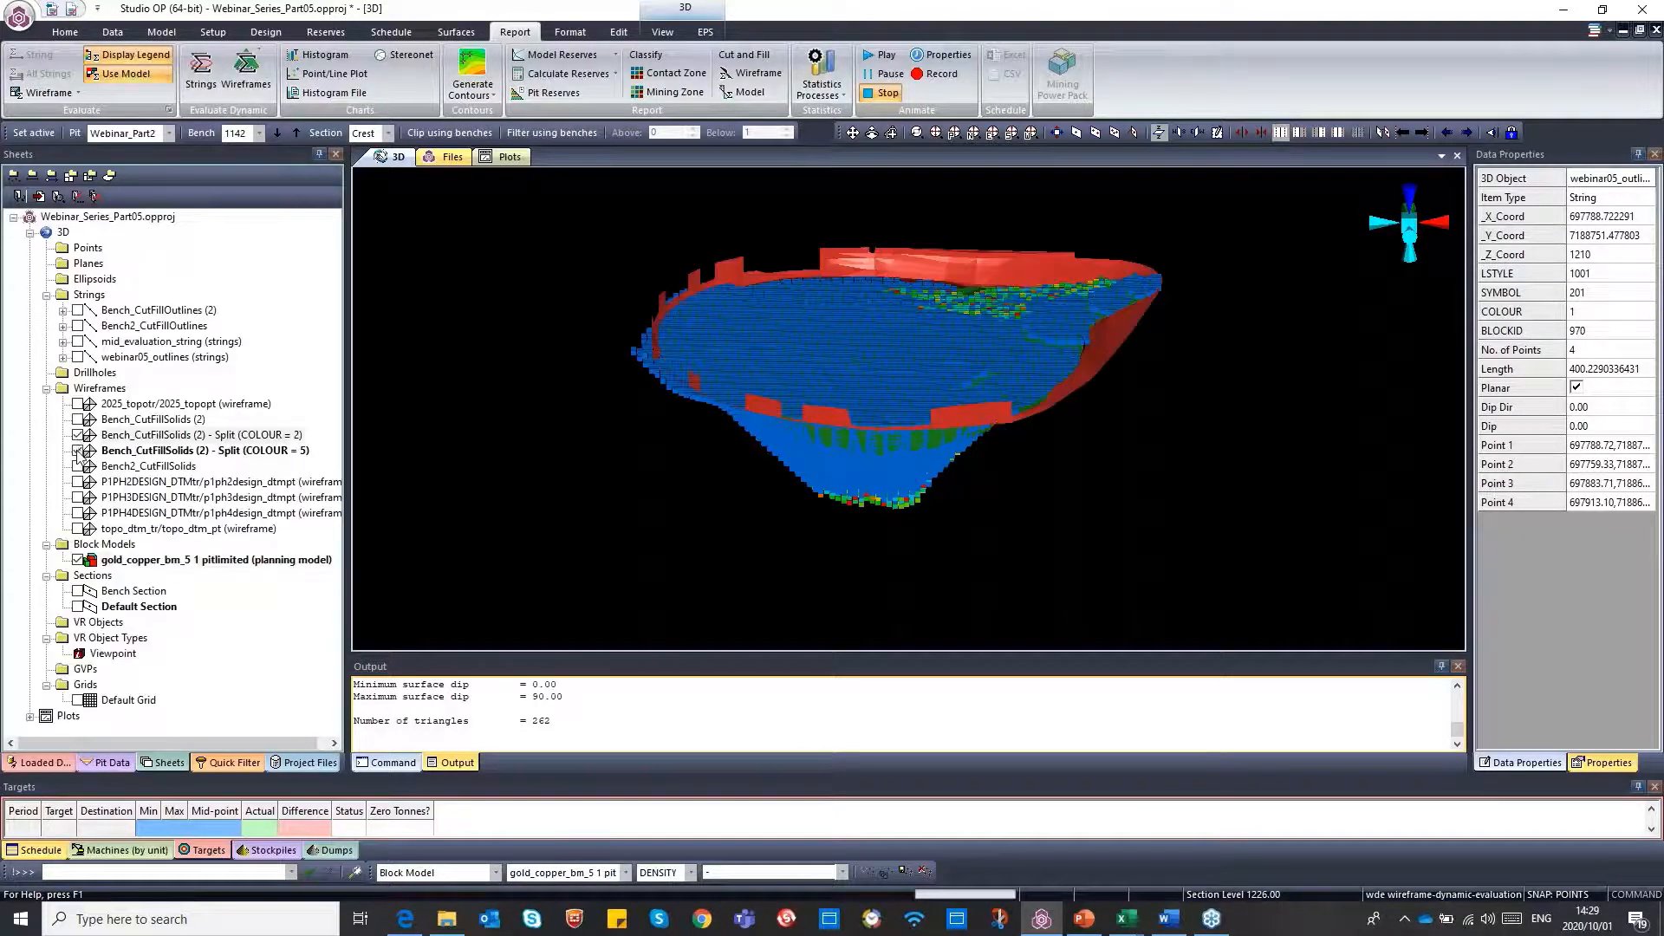
pyautogui.click(78, 560)
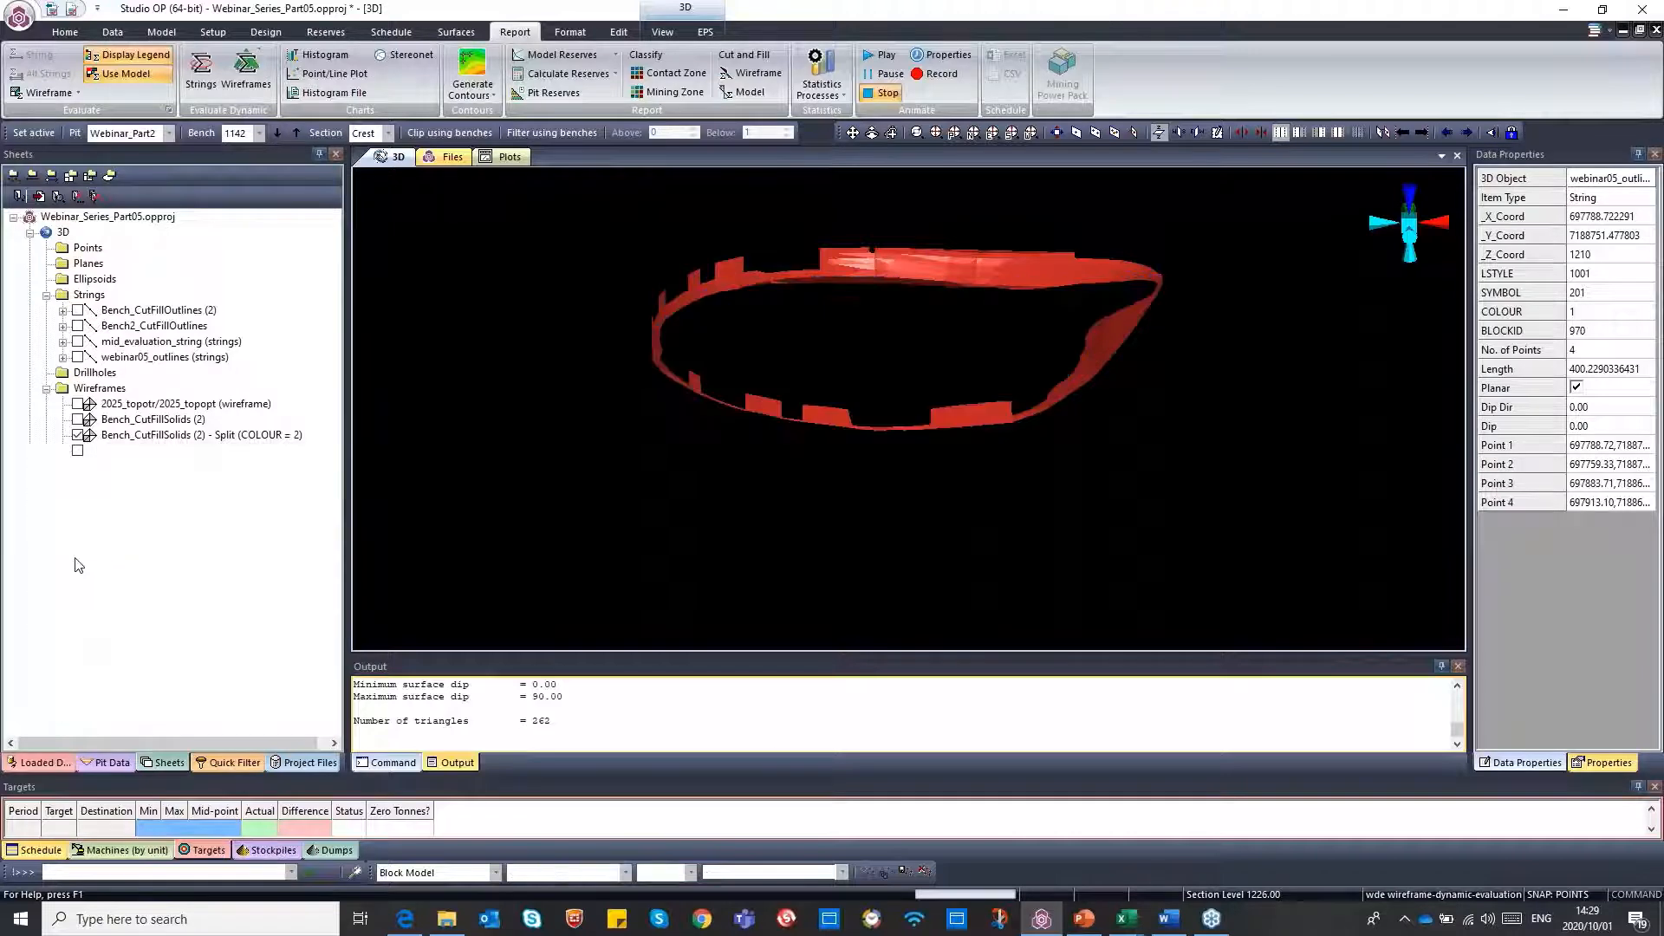
pyautogui.click(132, 420)
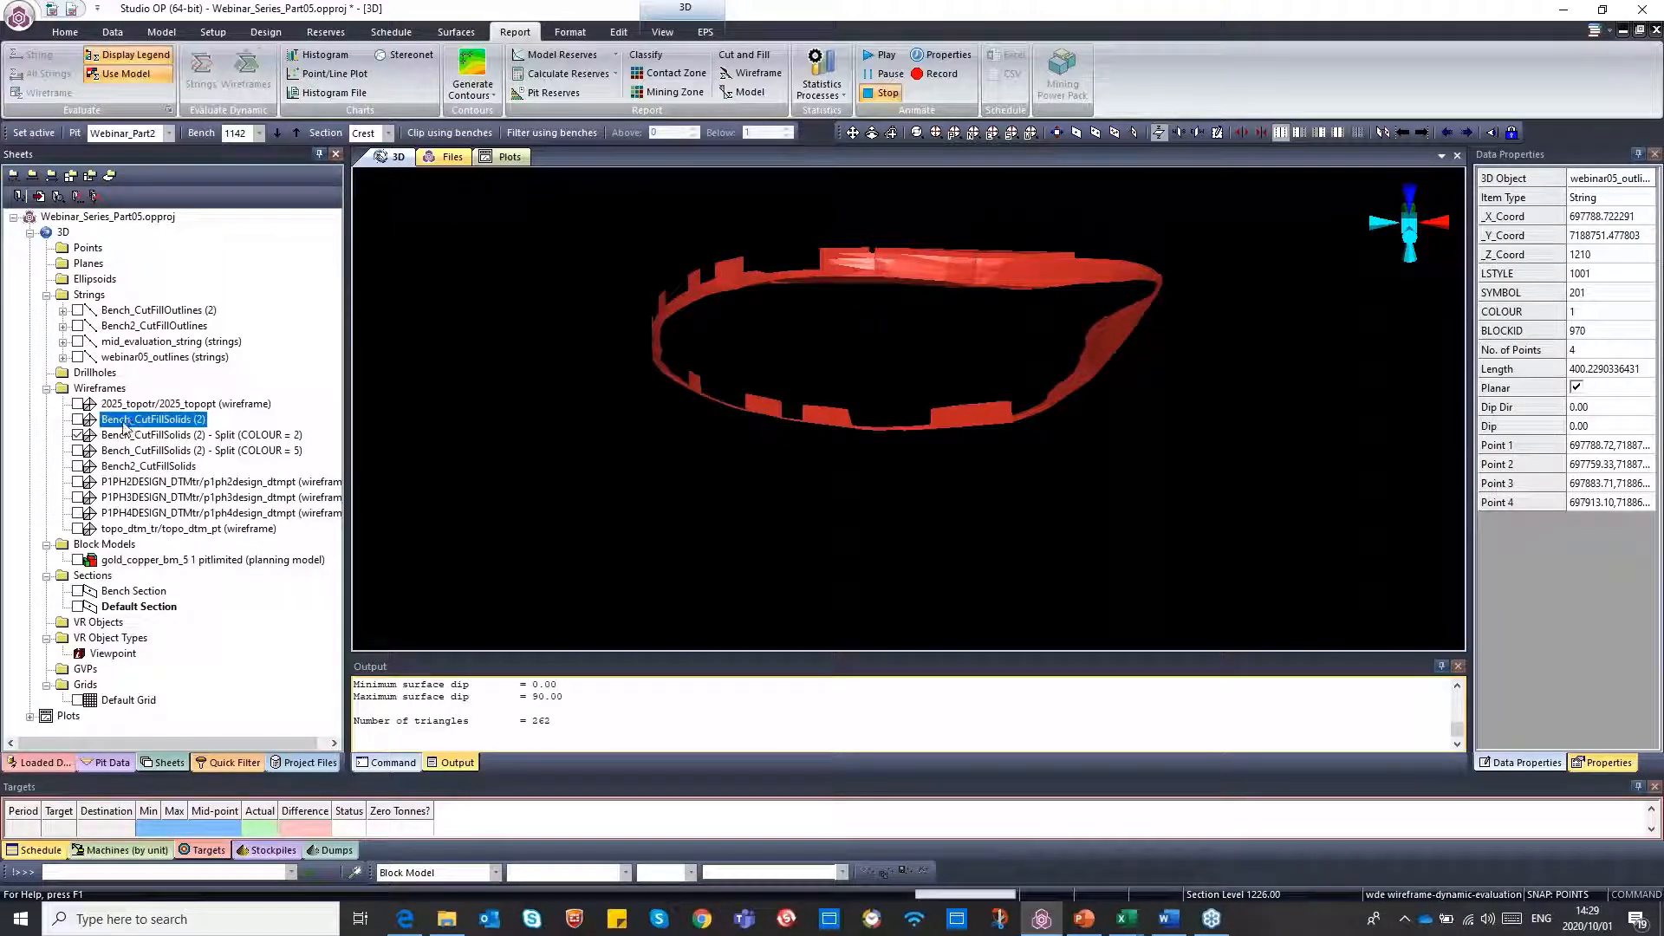
pyautogui.rightClick(125, 426)
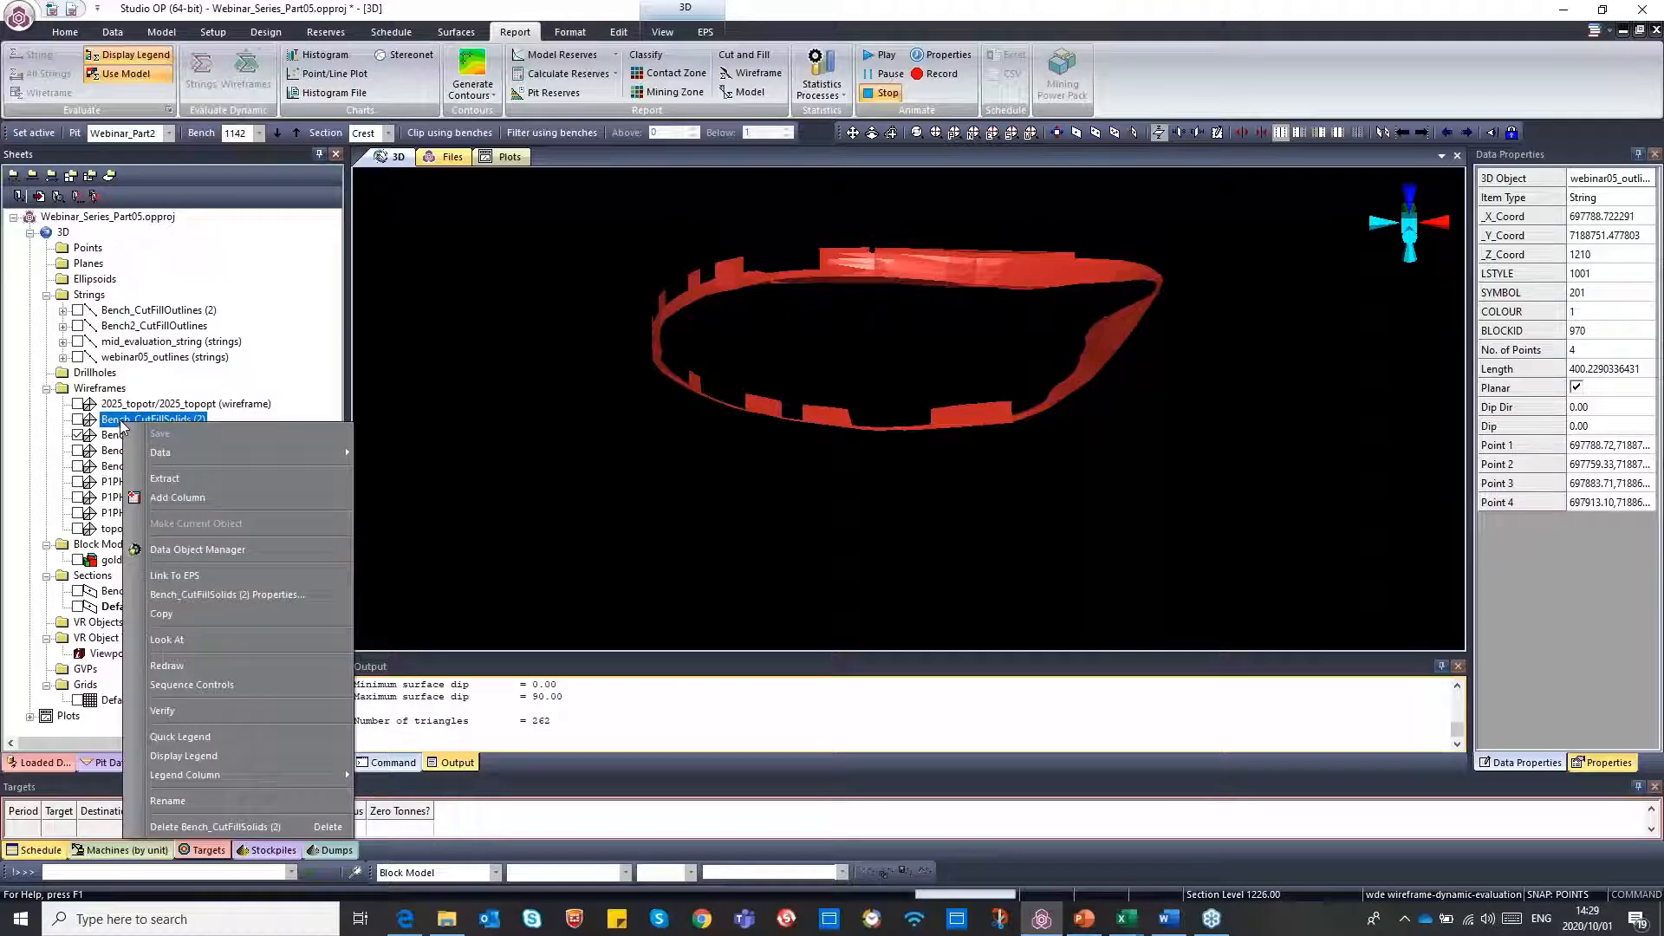
pyautogui.click(161, 478)
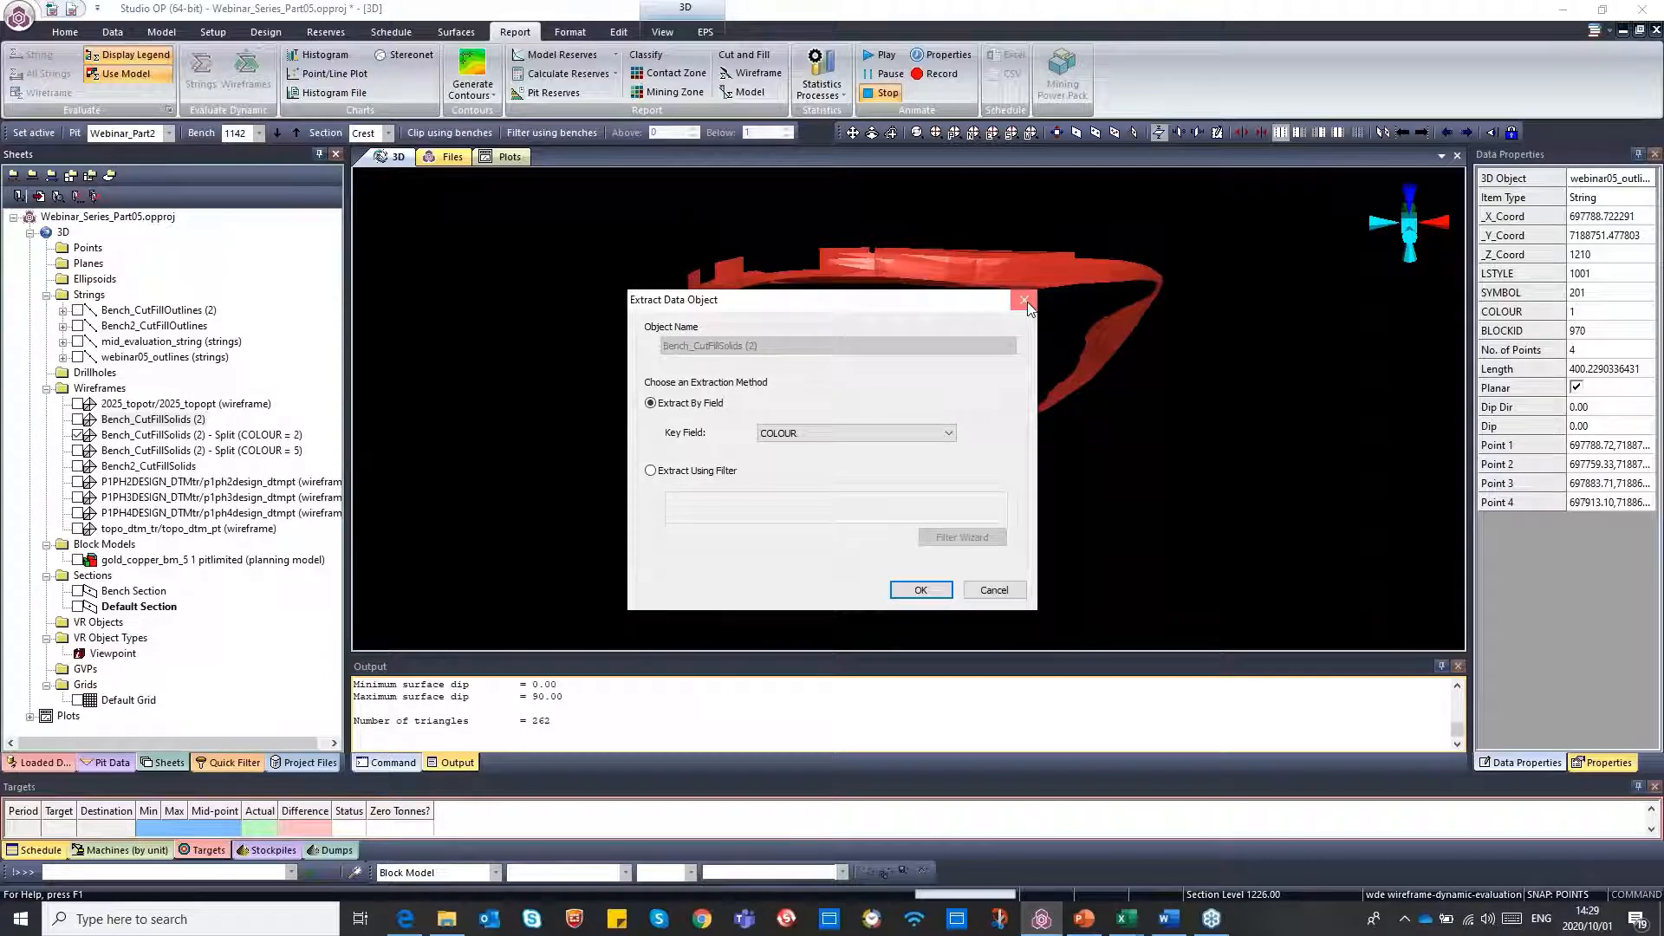
pyautogui.click(1024, 301)
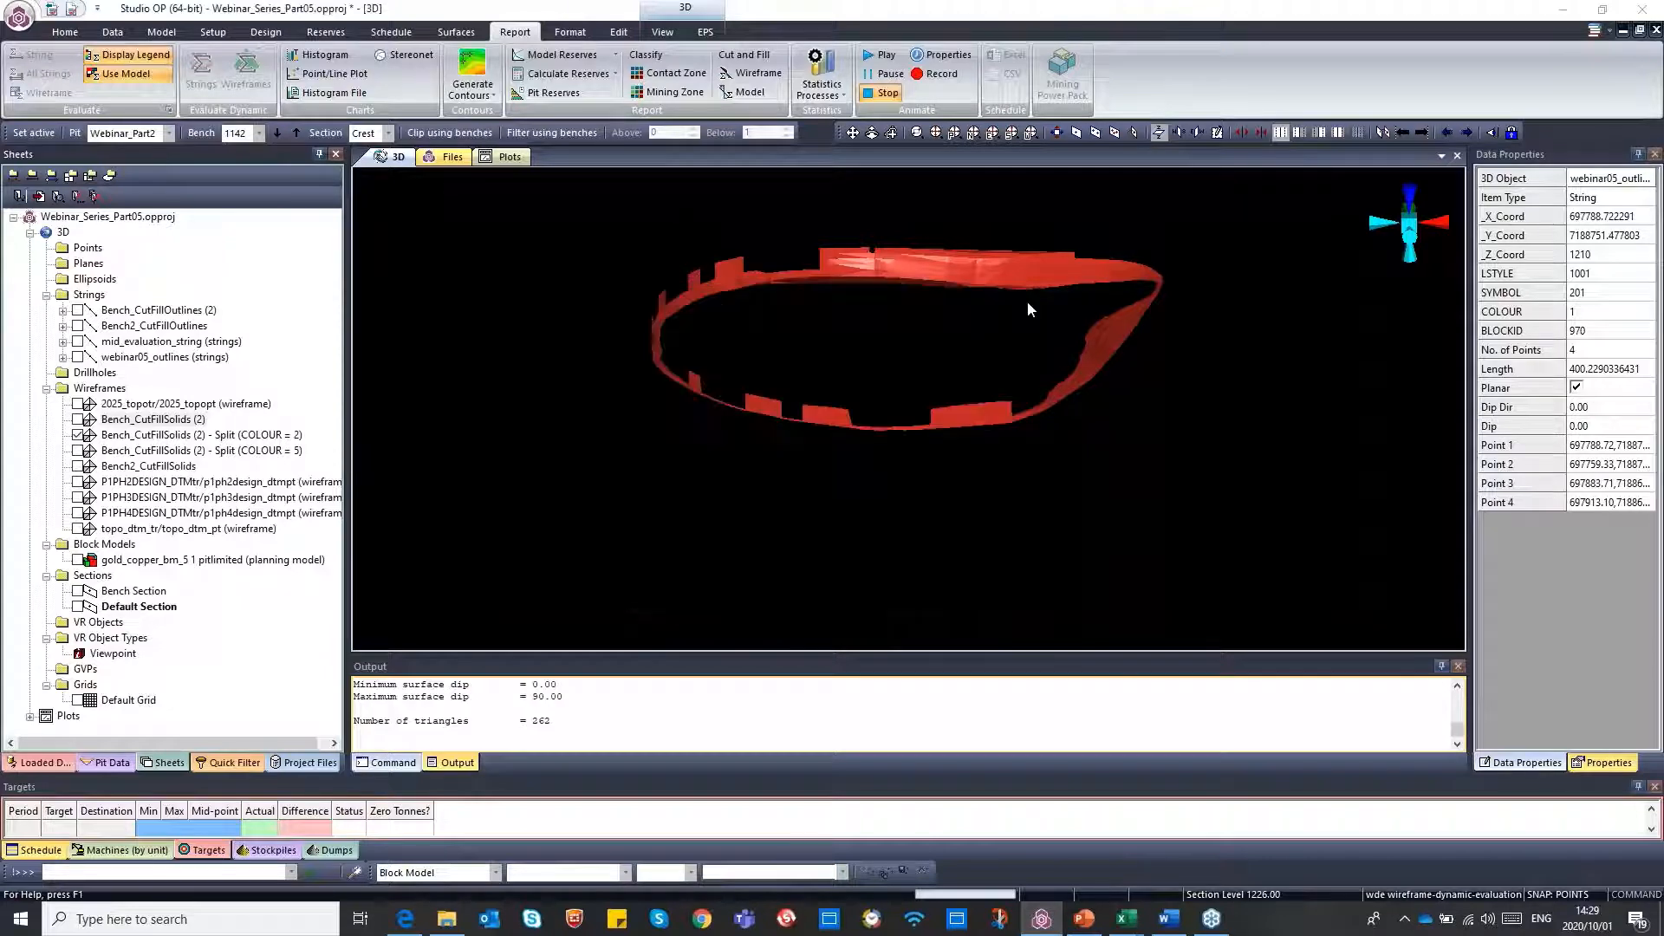
# Hide the COLOUR = 2 split of the cut and fill solids and display only the COLOUR = 5 split
pyautogui.click(78, 435)
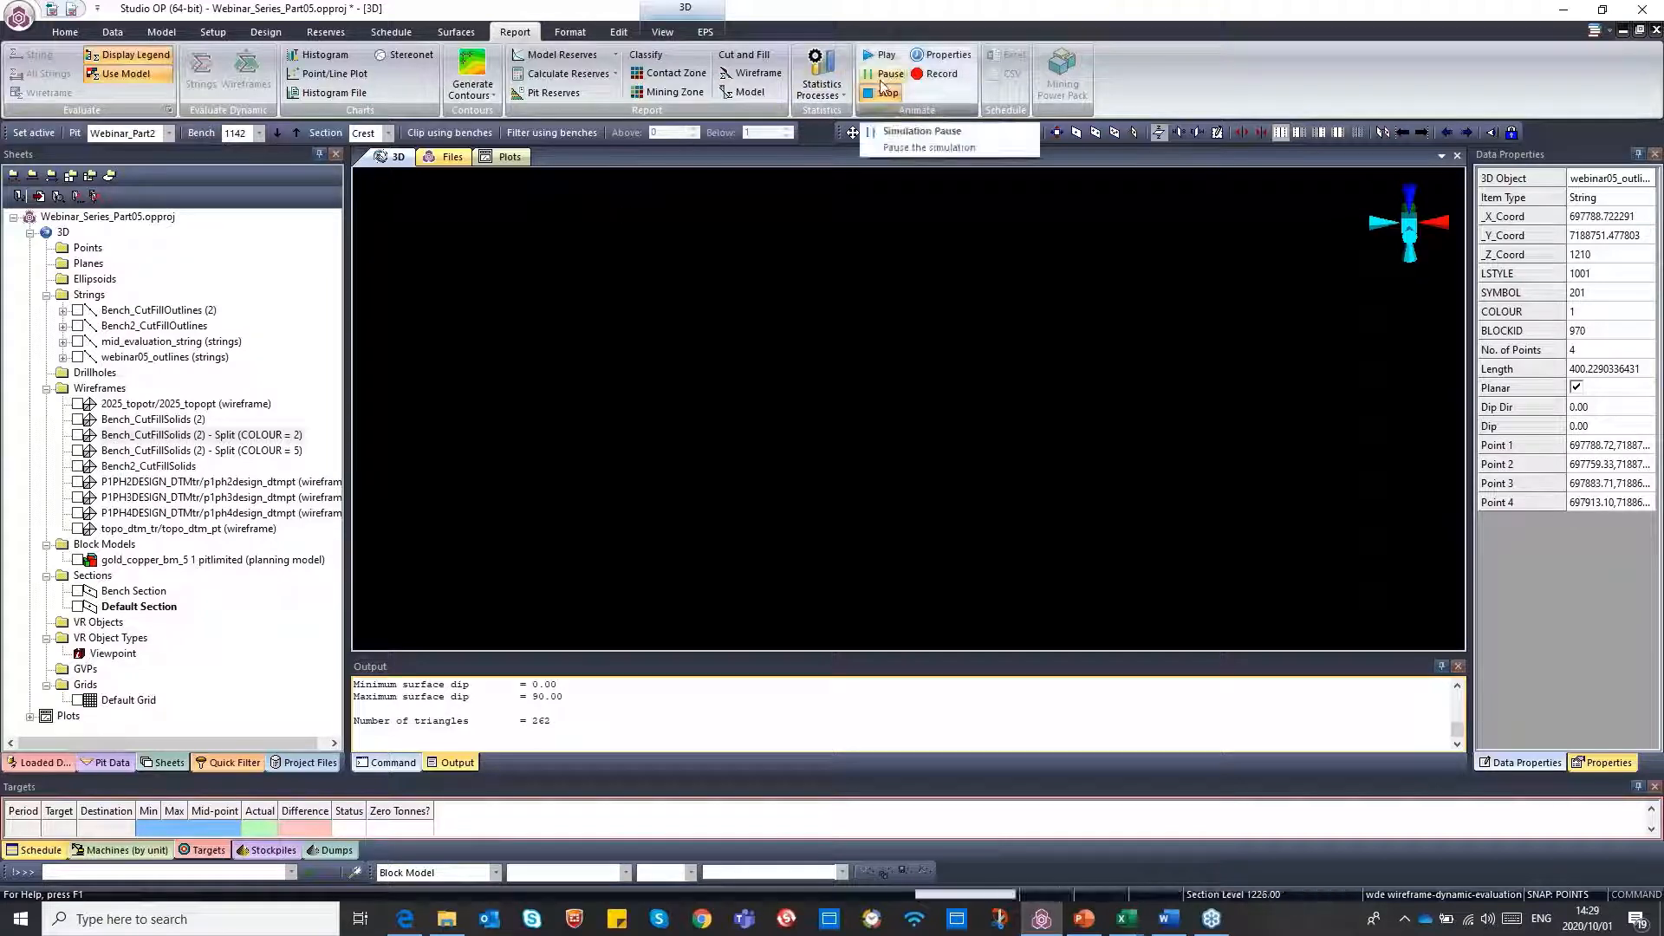
pyautogui.click(459, 33)
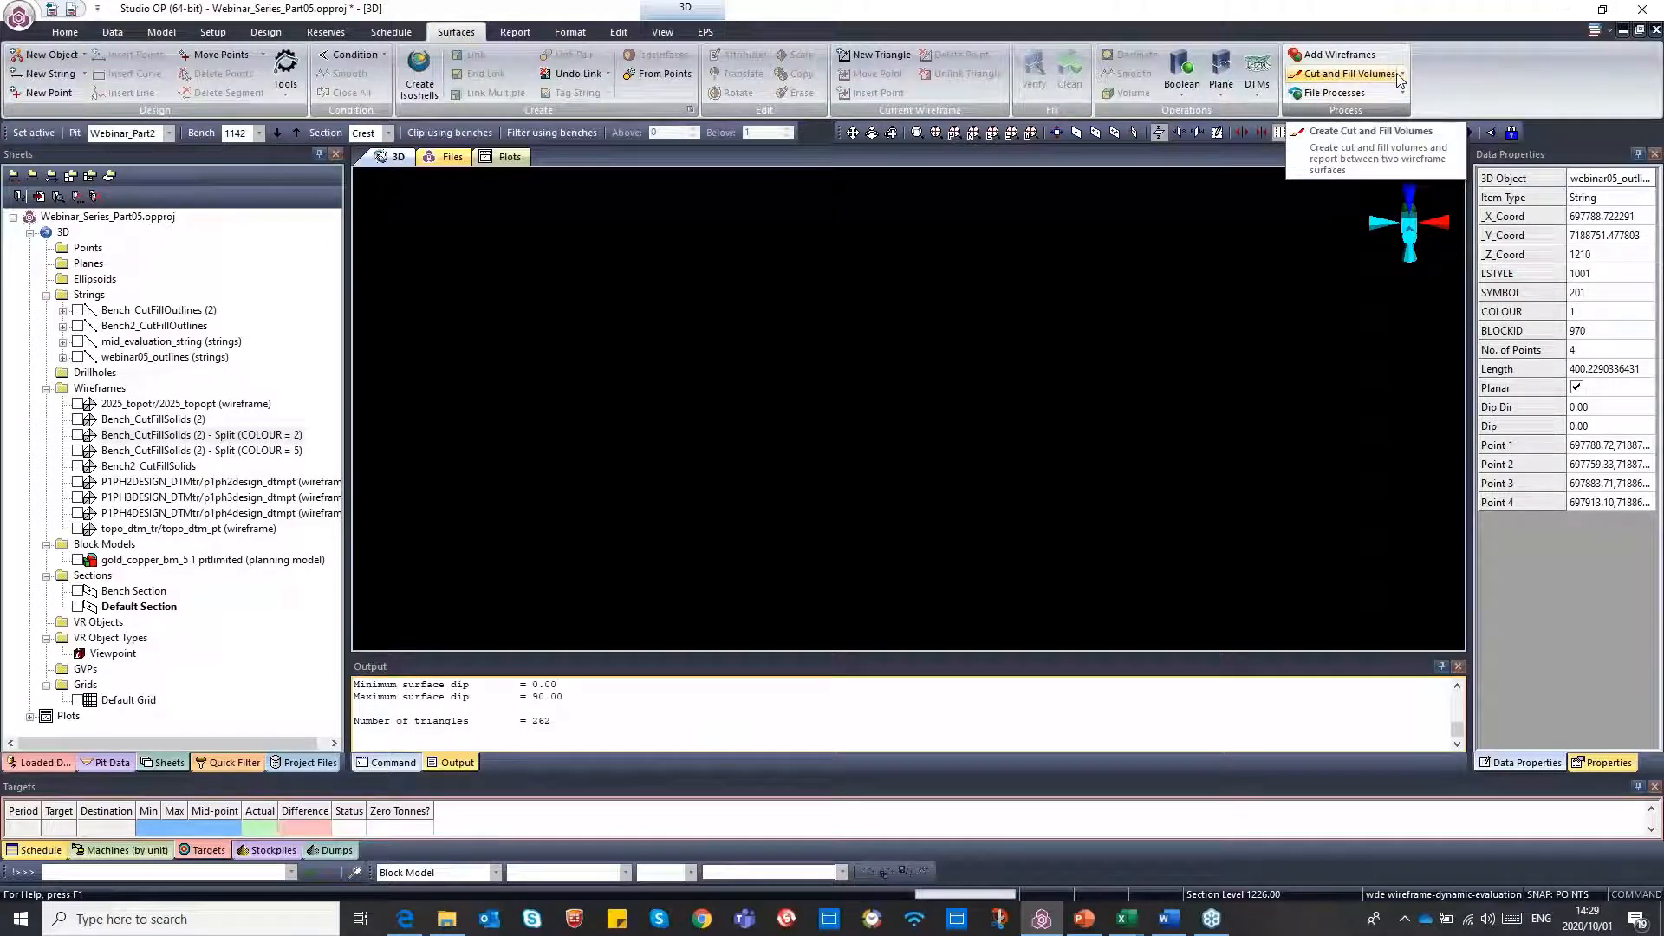
pyautogui.click(78, 419)
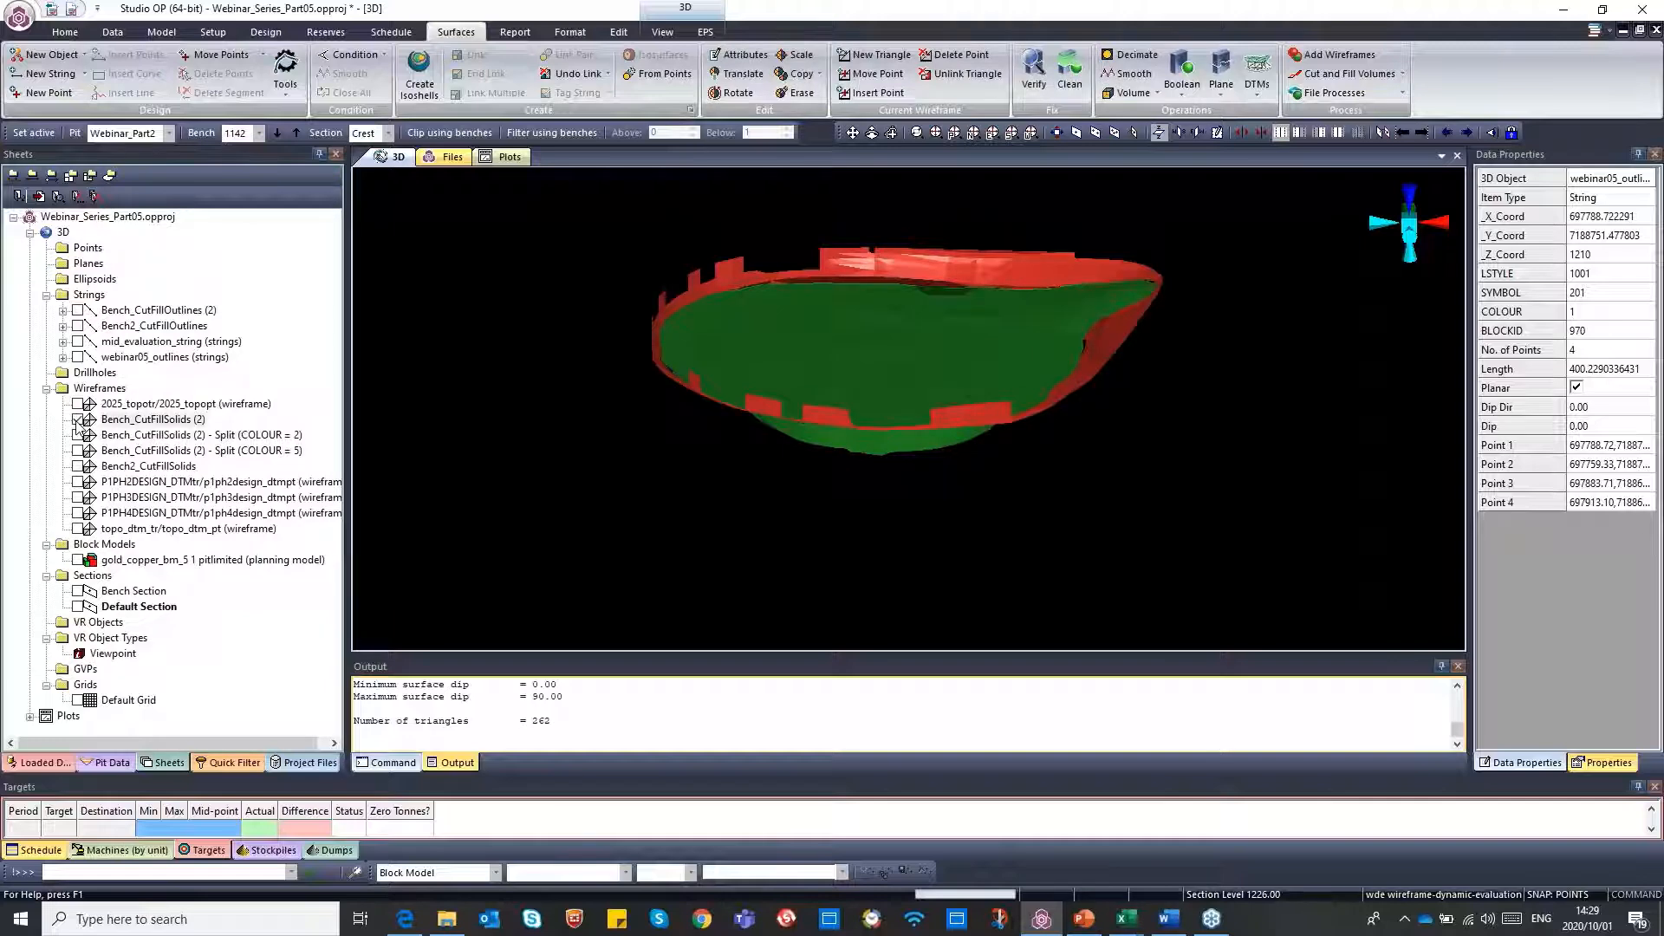
pyautogui.click(78, 420)
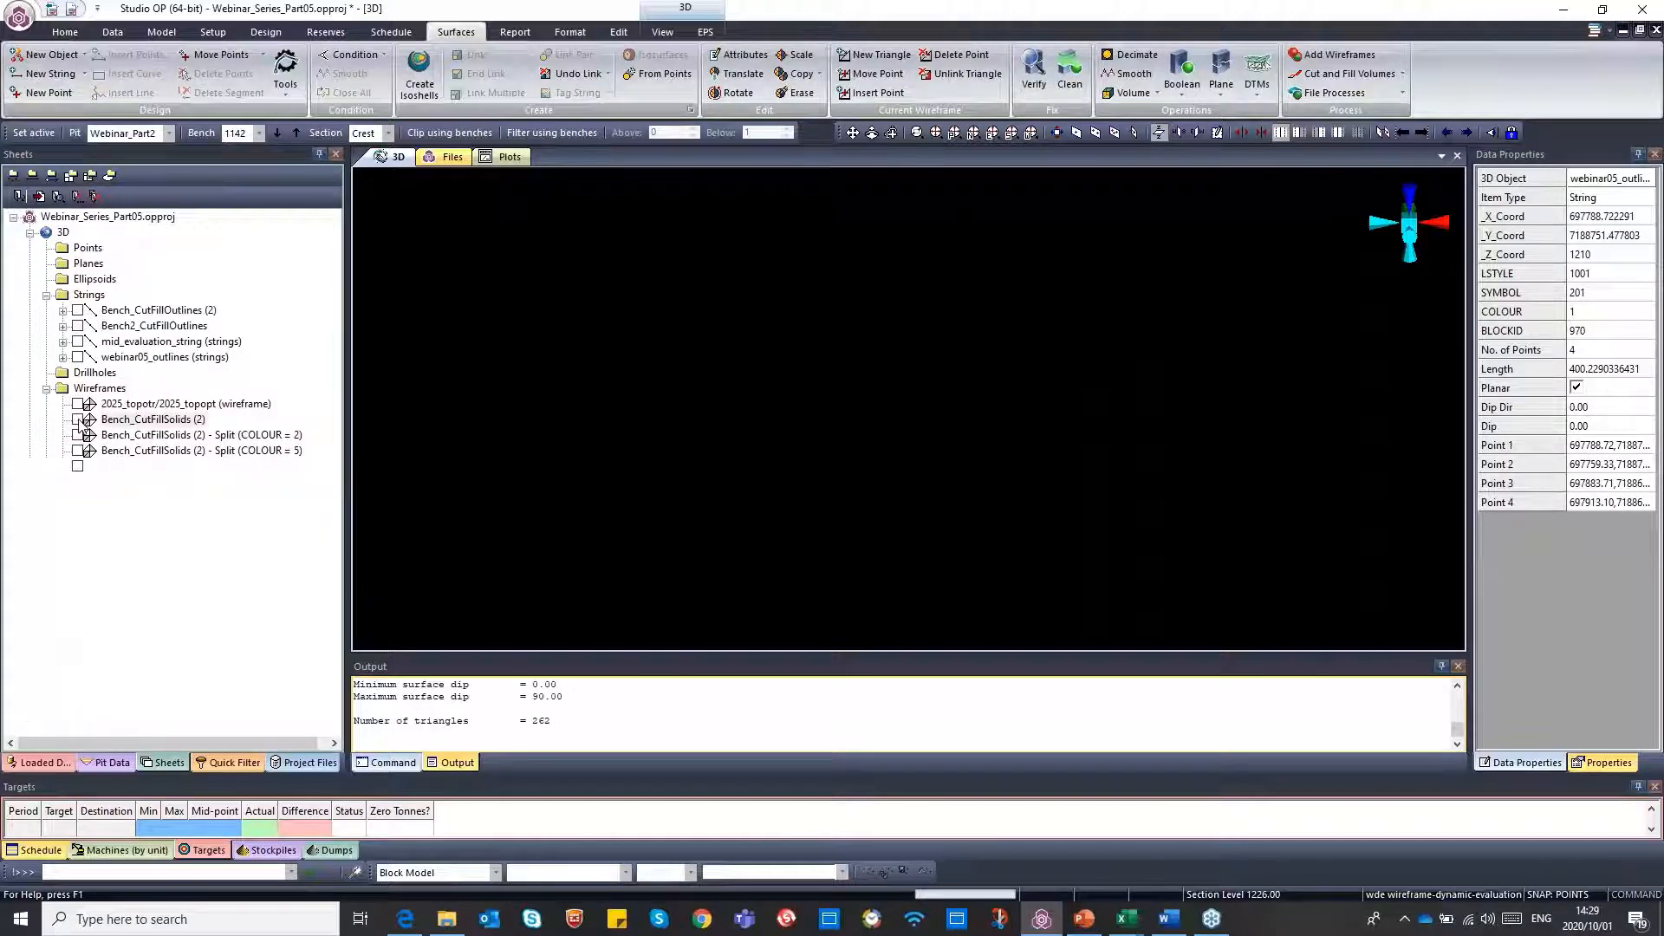
pyautogui.click(78, 451)
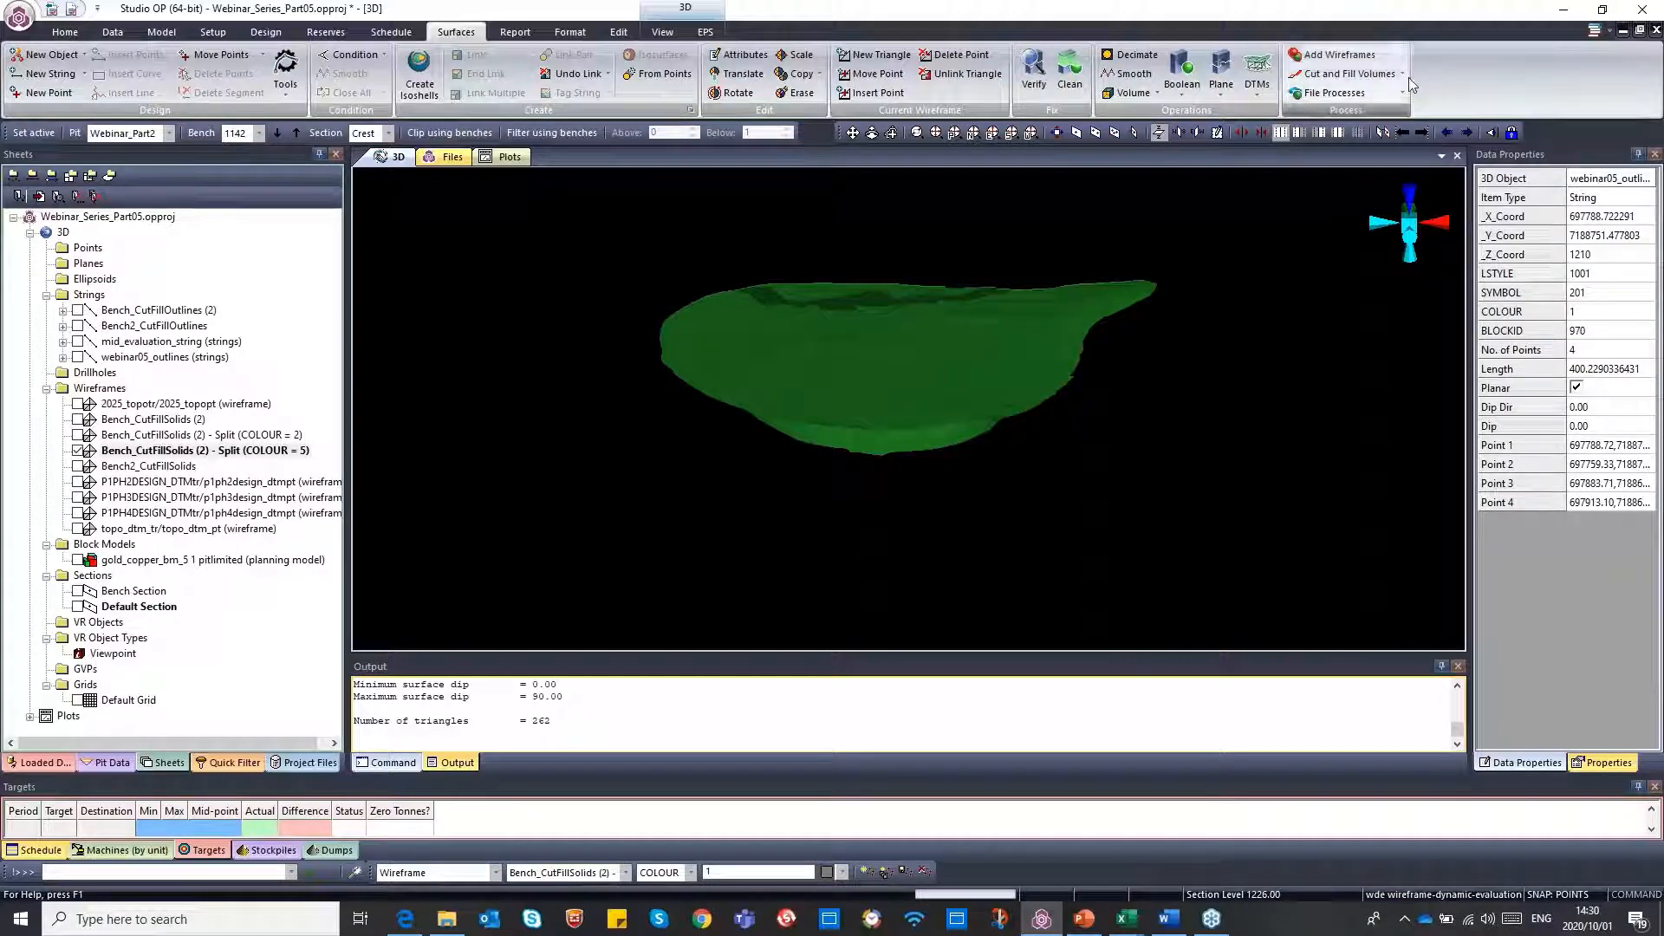
# Set up a closed-volume calculation for the COLOUR = 5 split with output to a table named Webinar05
pyautogui.click(1135, 92)
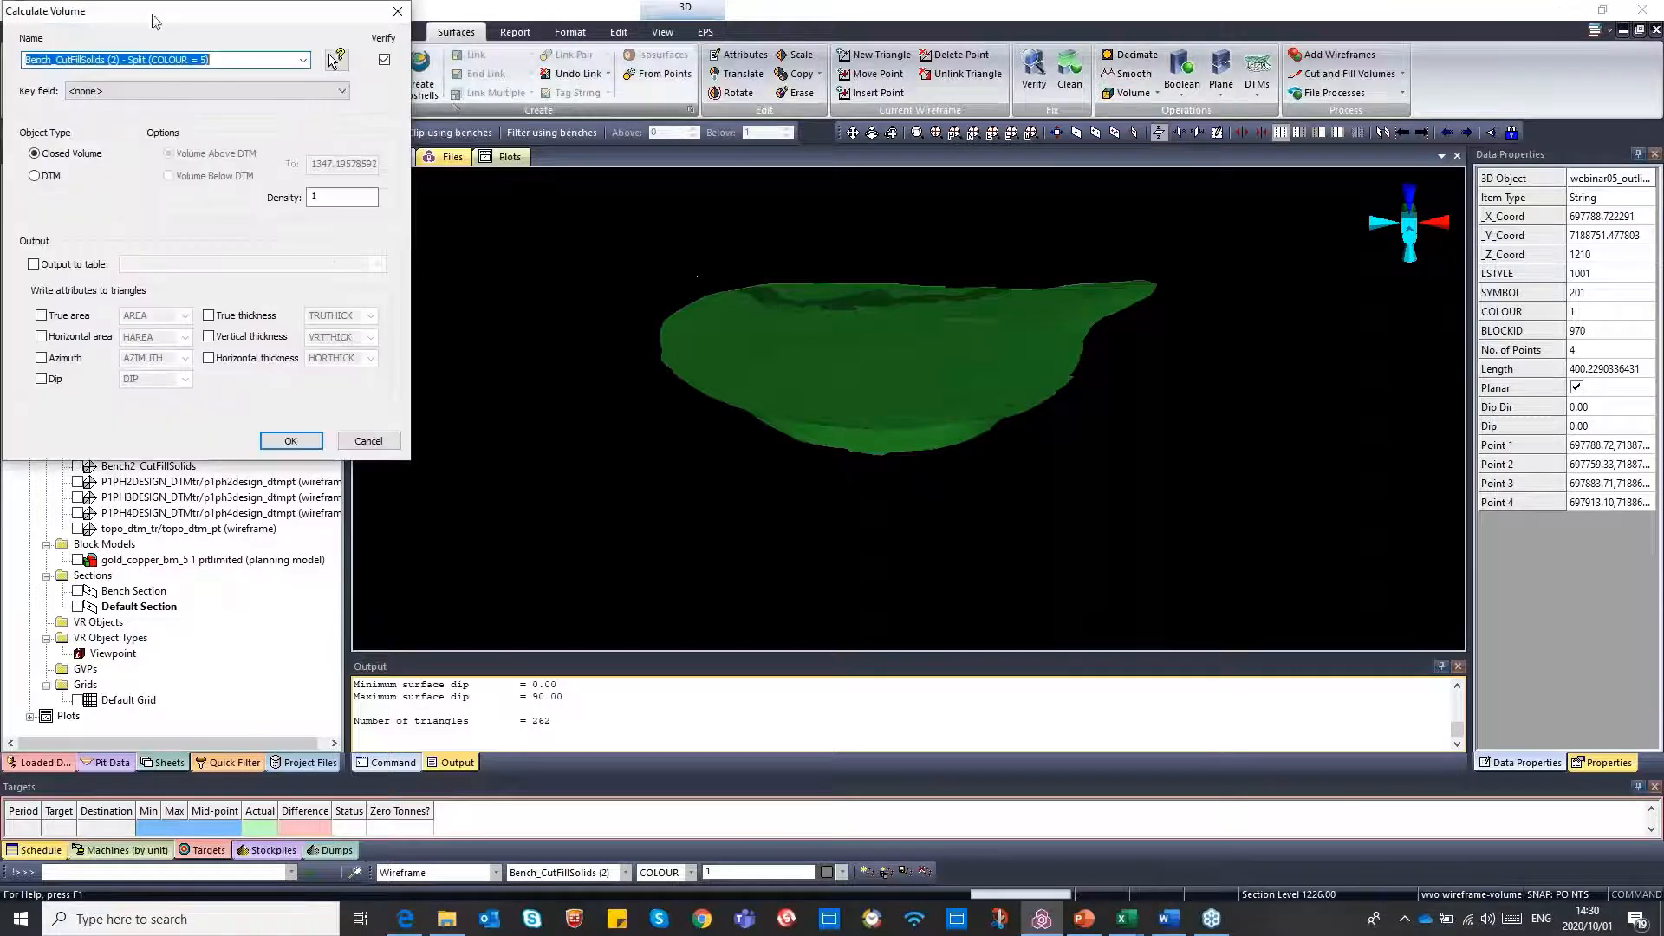
pyautogui.moveTo(156, 21); pyautogui.dragTo(694, 178)
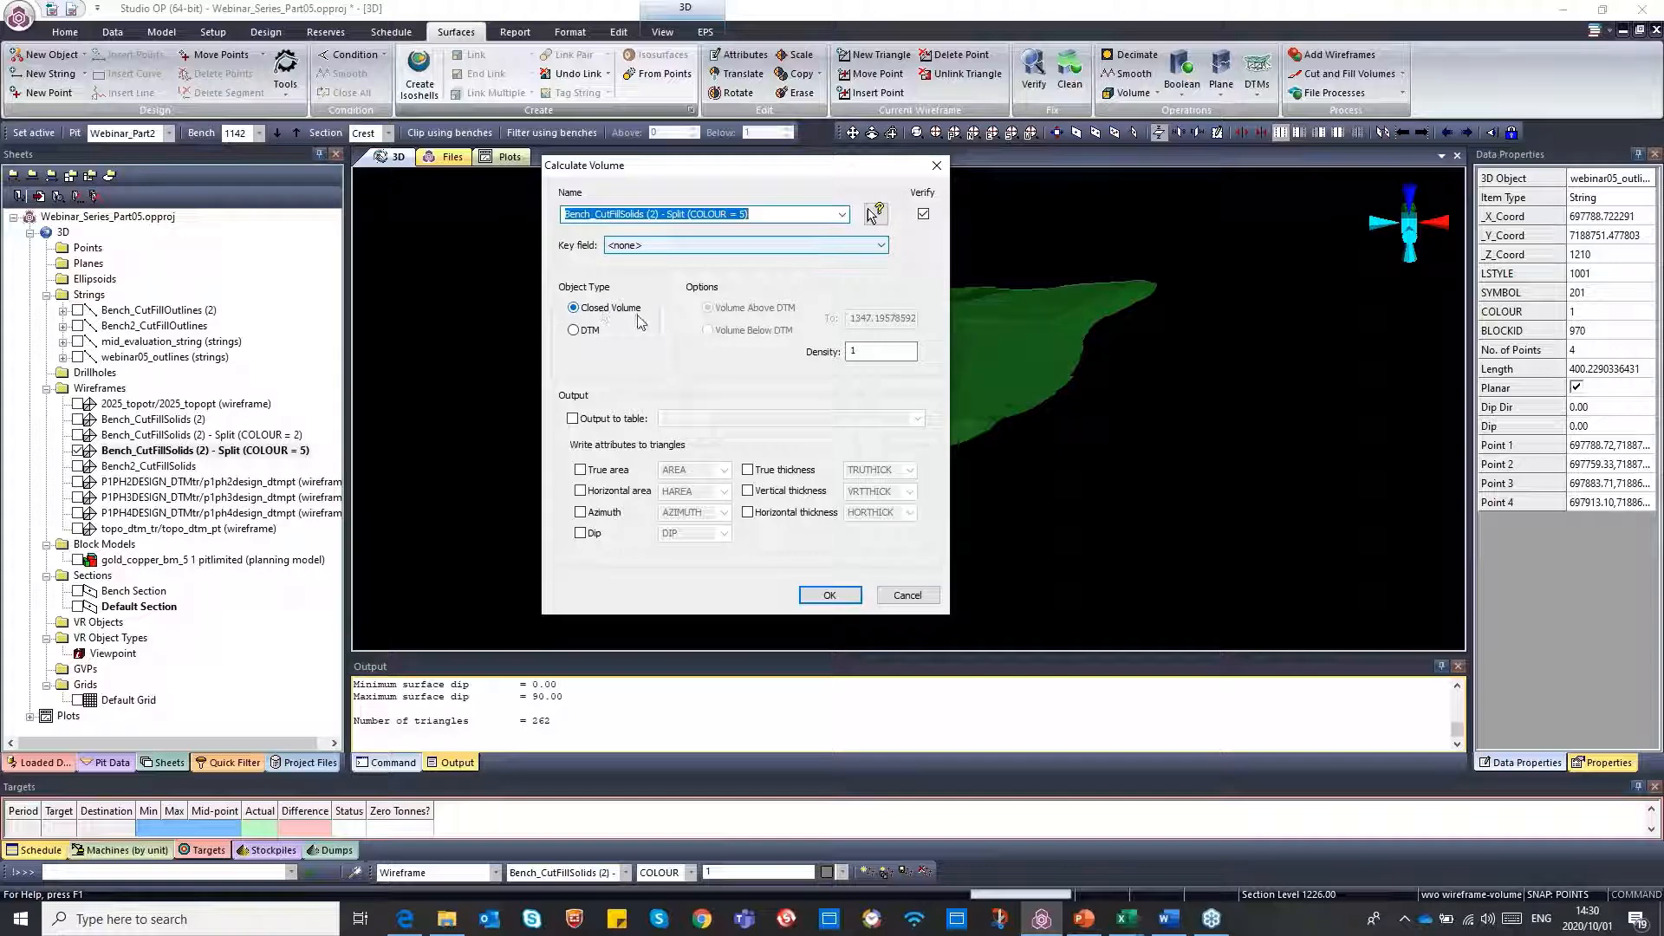
pyautogui.click(572, 420)
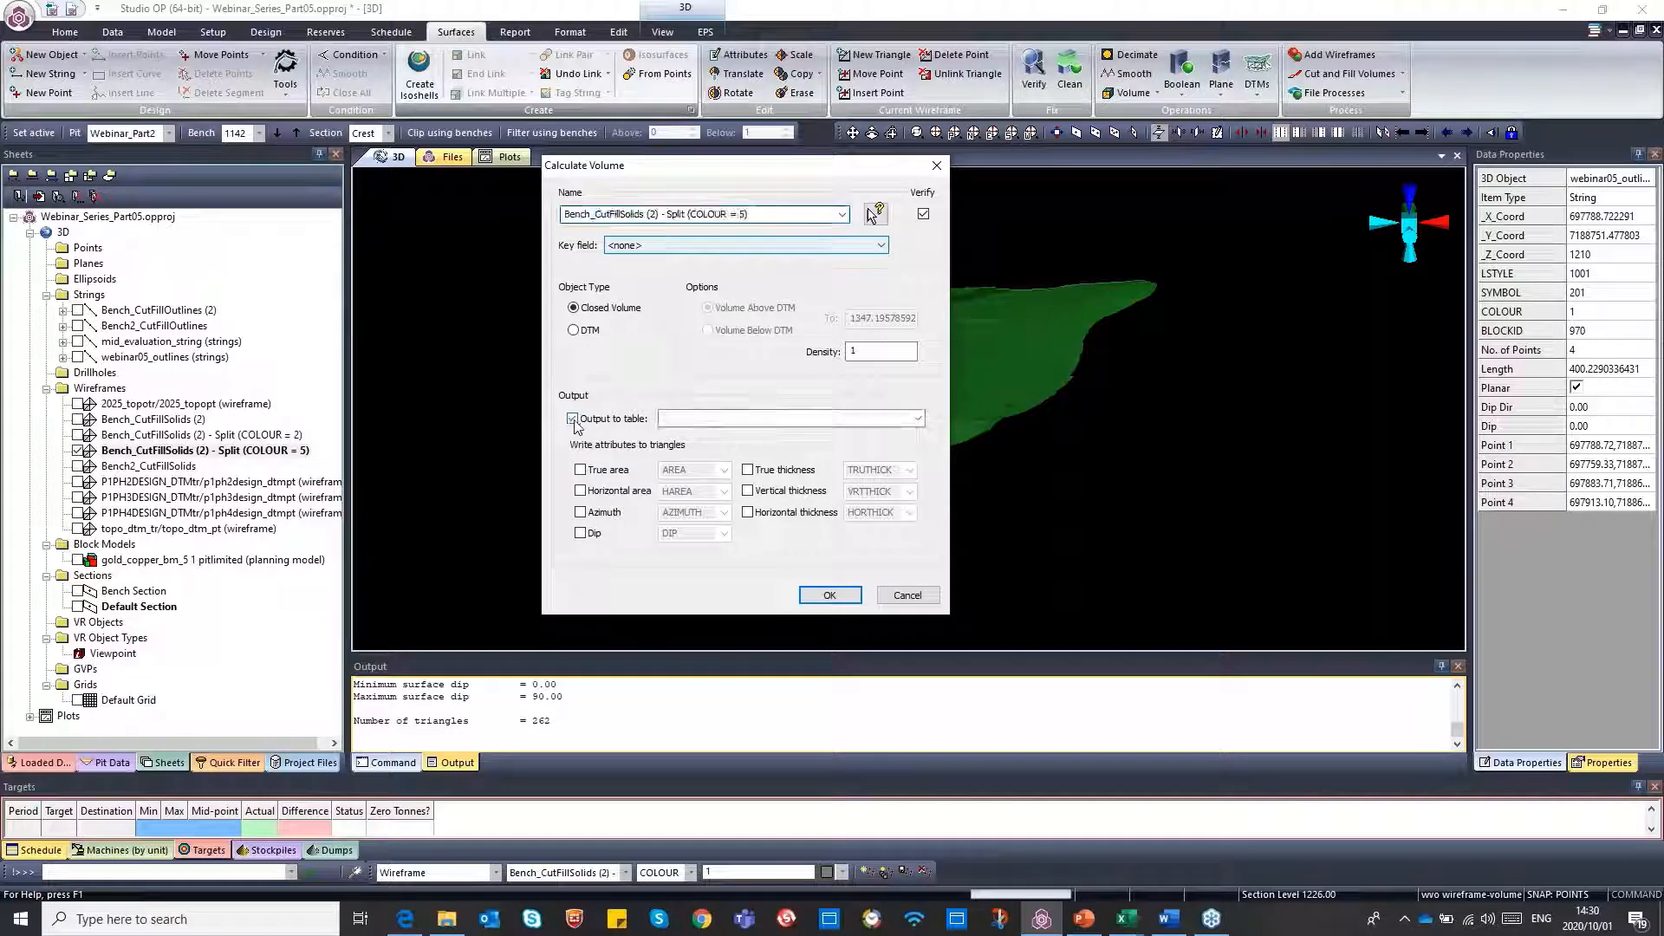
pyautogui.click(686, 420)
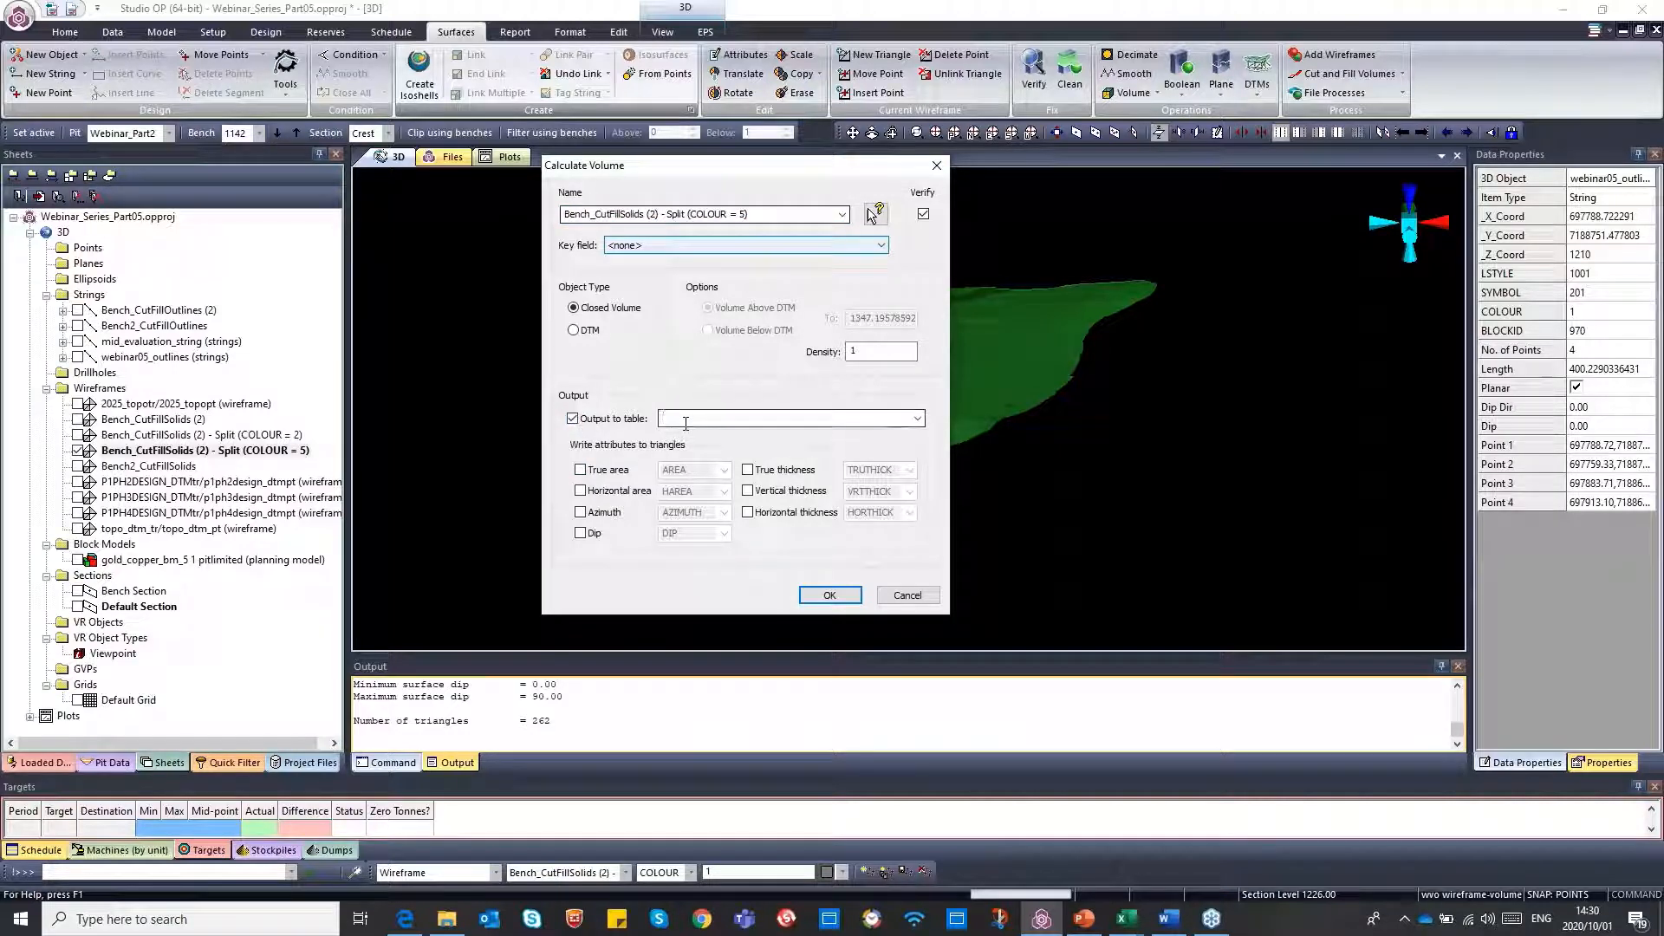
pyautogui.write('W')
pyautogui.write('n')
pyautogui.write('ebina')
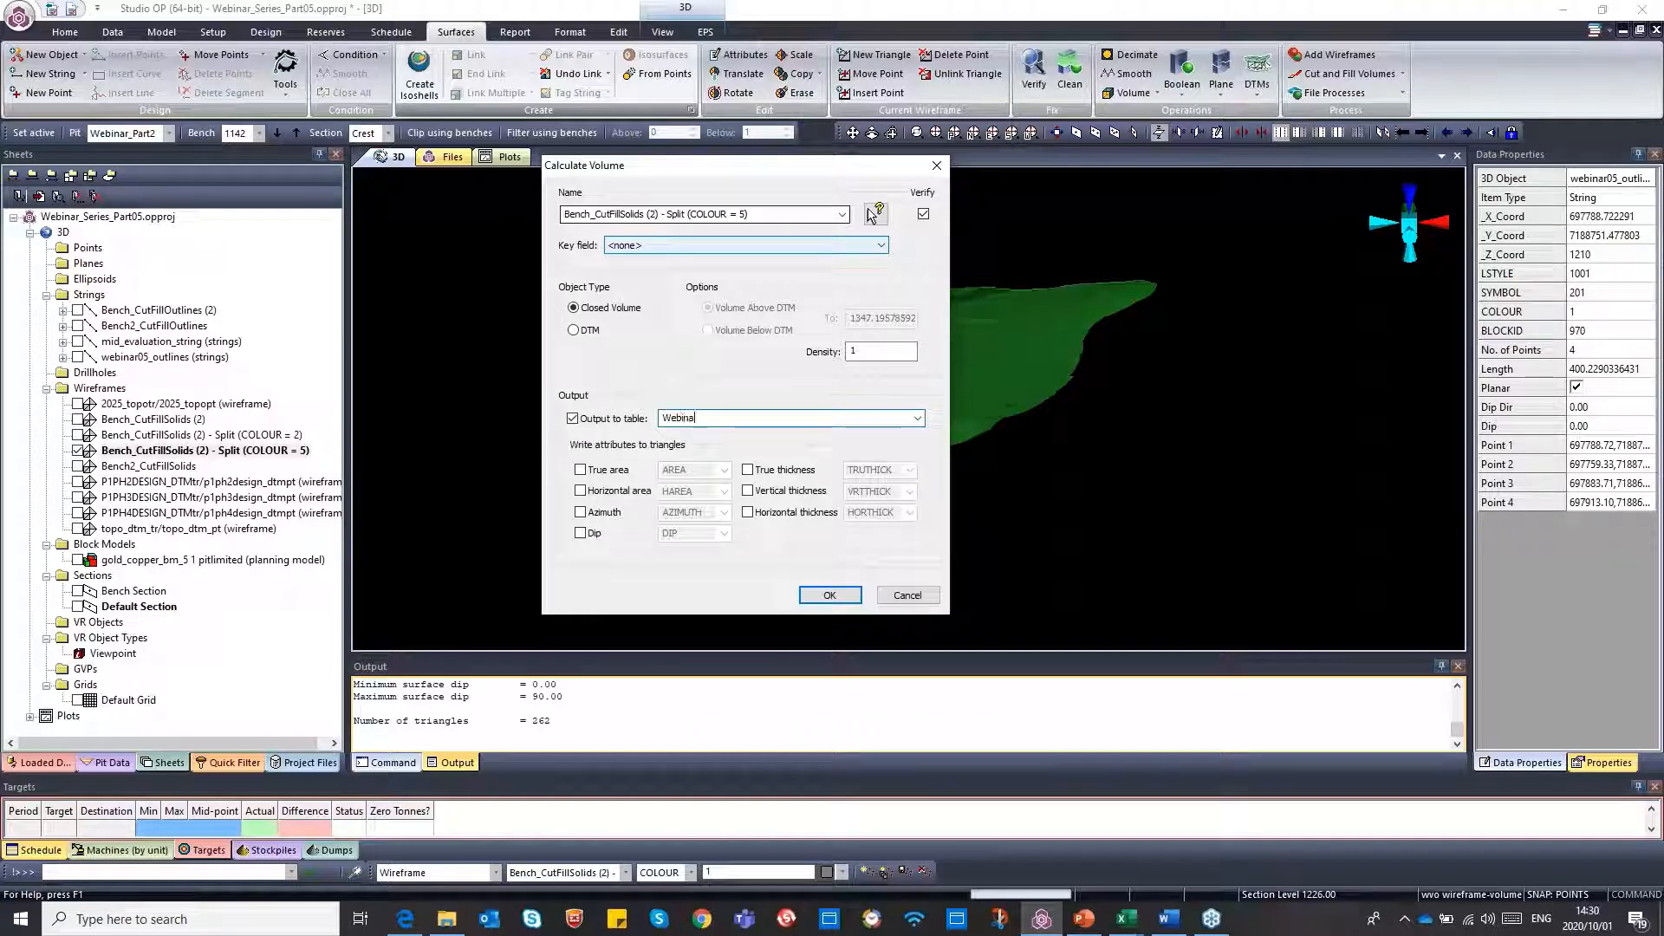
pyautogui.write('r')
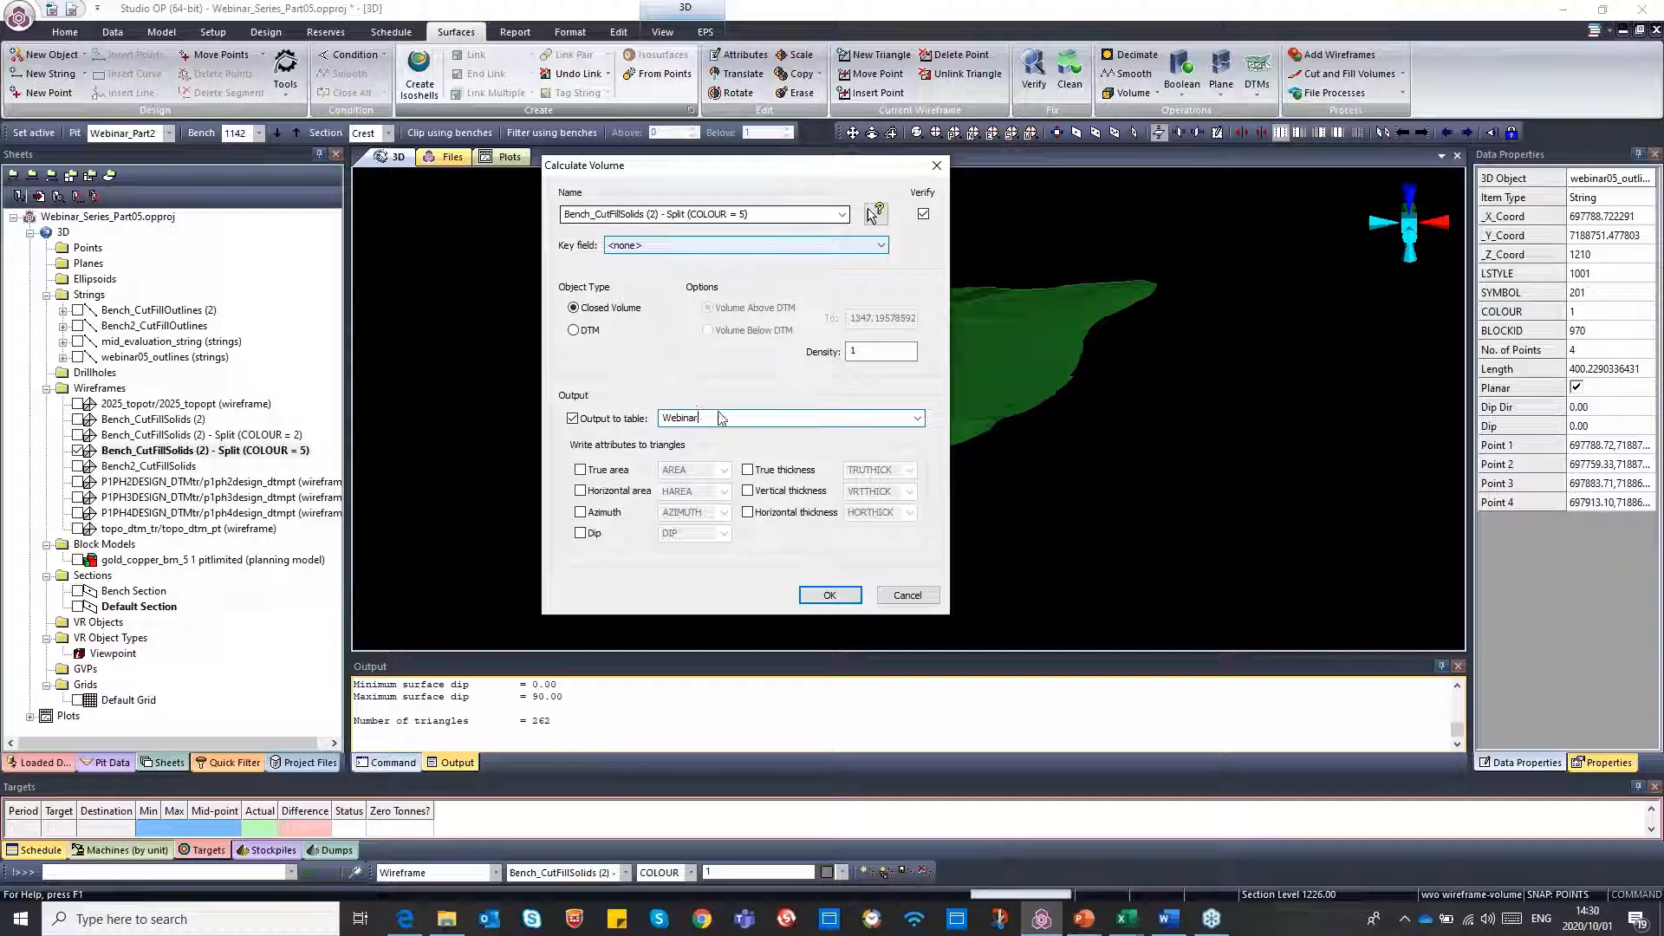
pyautogui.write('05')
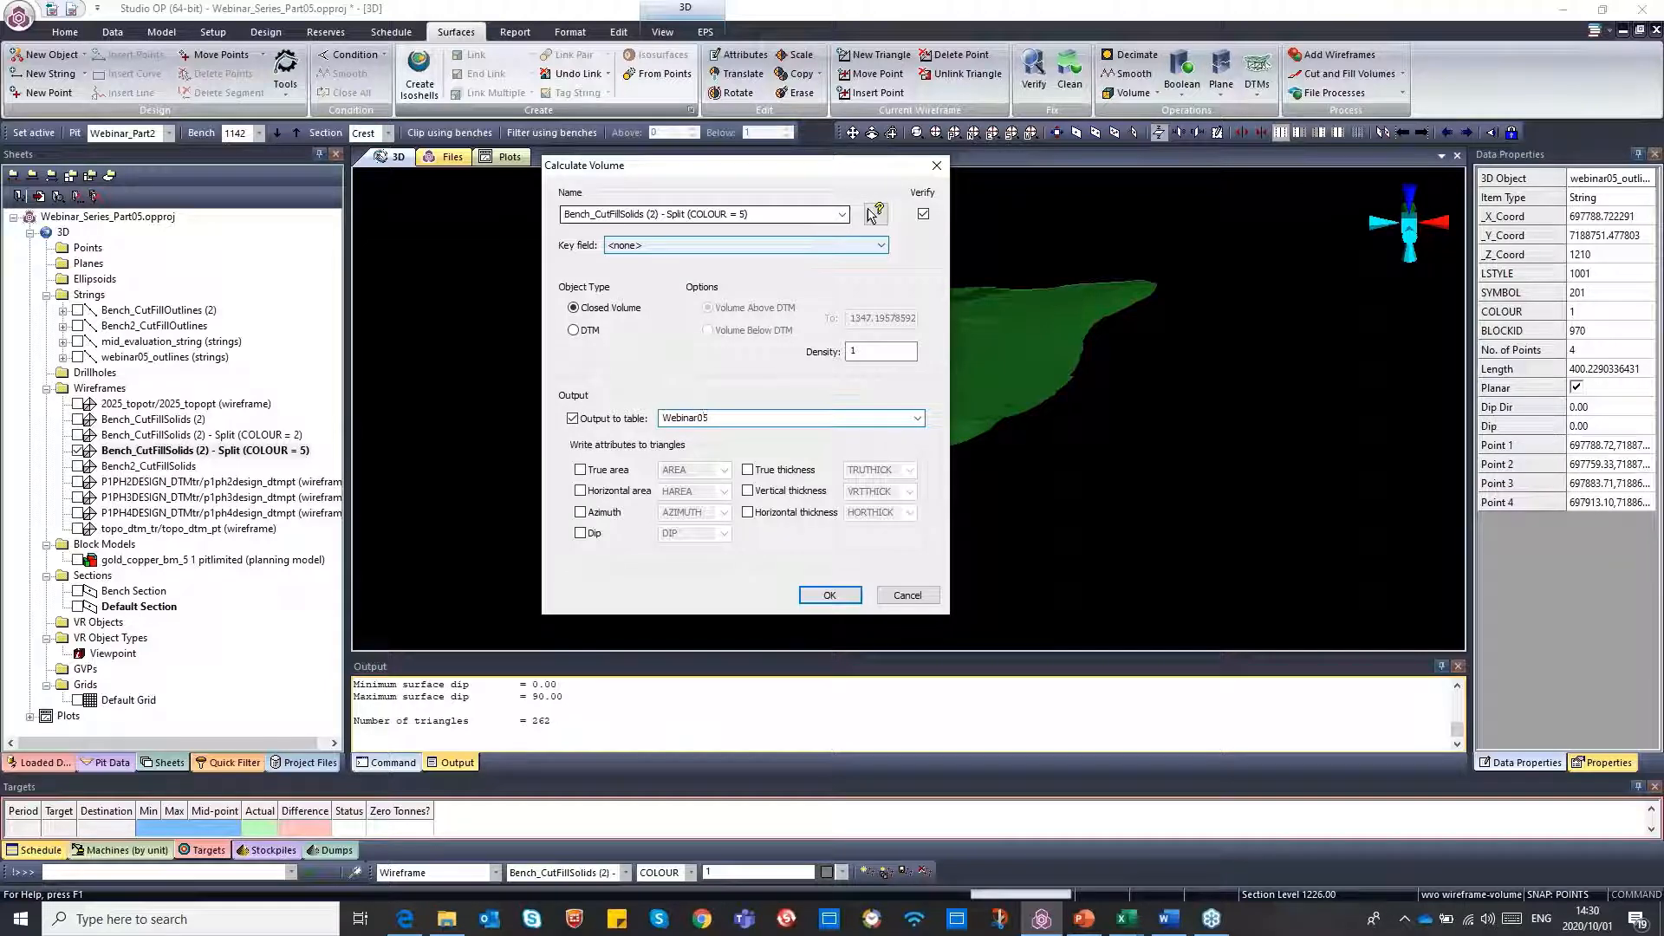
# Write all area, azimuth, dip and thickness attributes to the triangles, run the volume calculation and close the wireframe summary
pyautogui.click(582, 472)
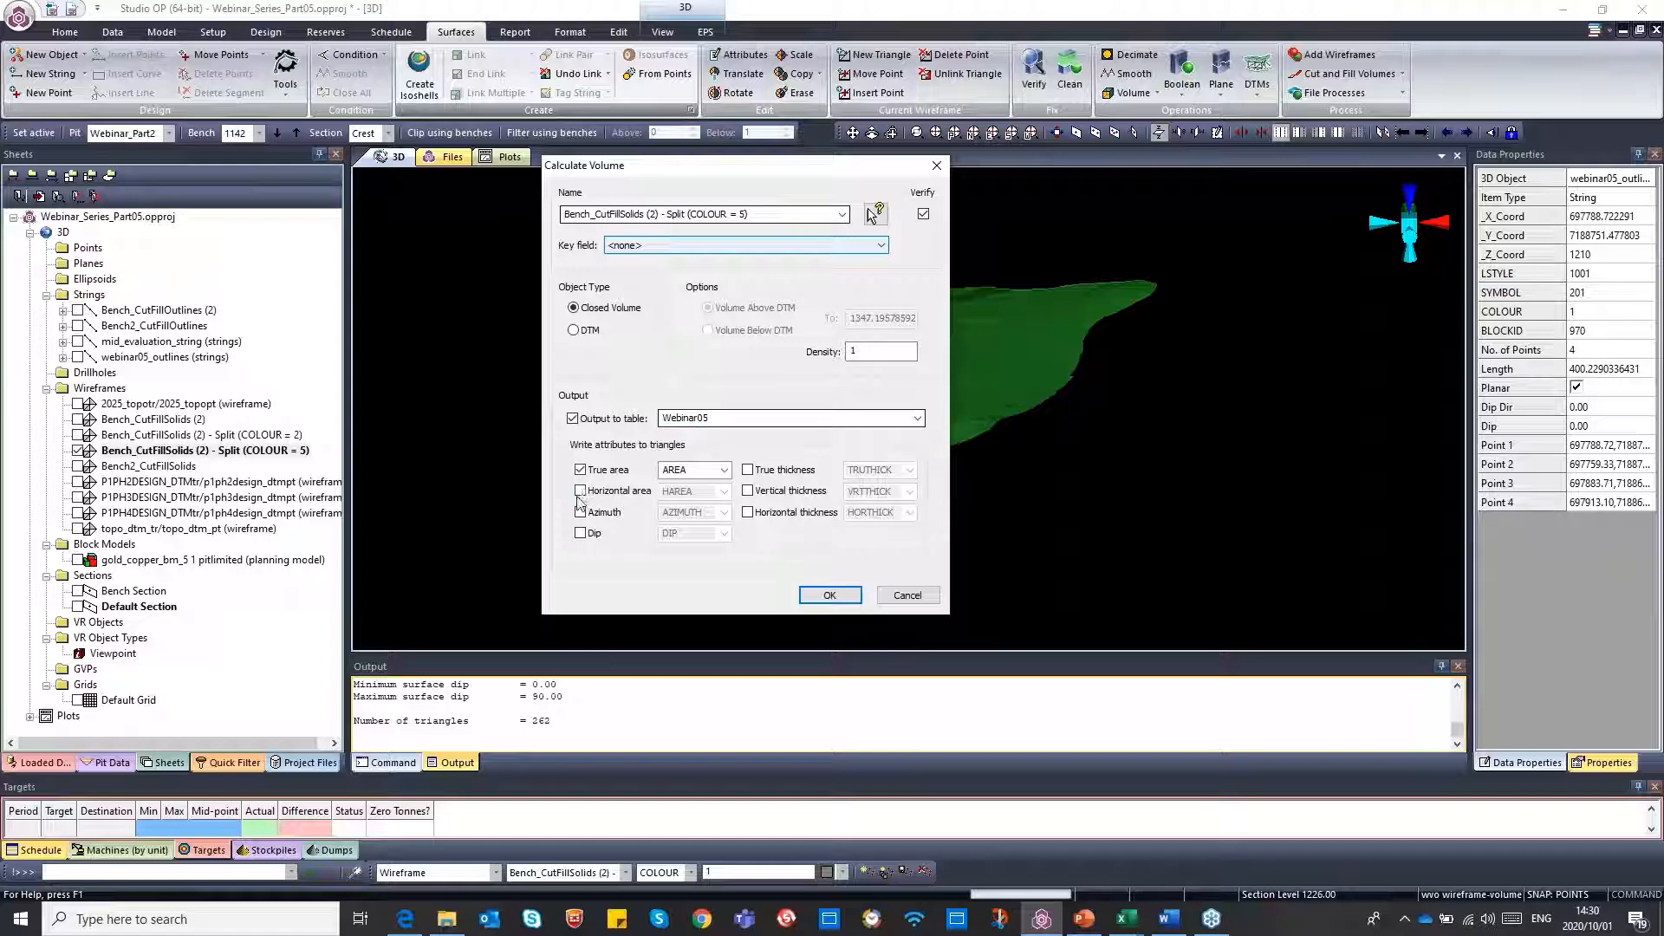
pyautogui.click(581, 491)
pyautogui.click(581, 512)
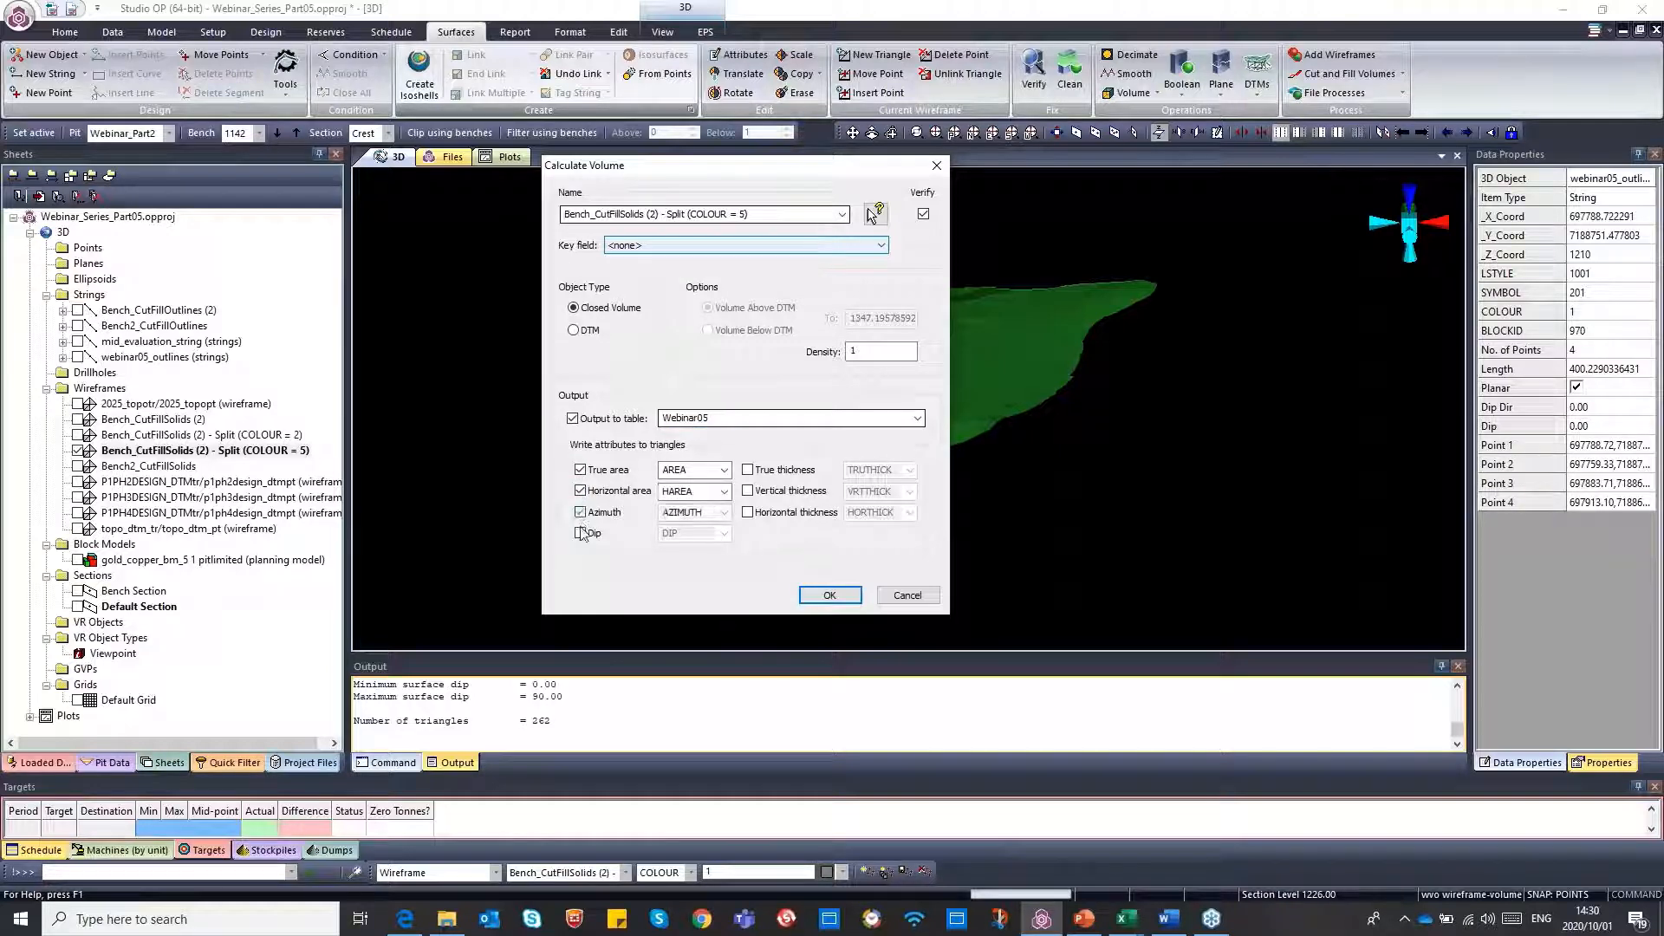
pyautogui.click(580, 533)
pyautogui.click(748, 470)
pyautogui.click(748, 491)
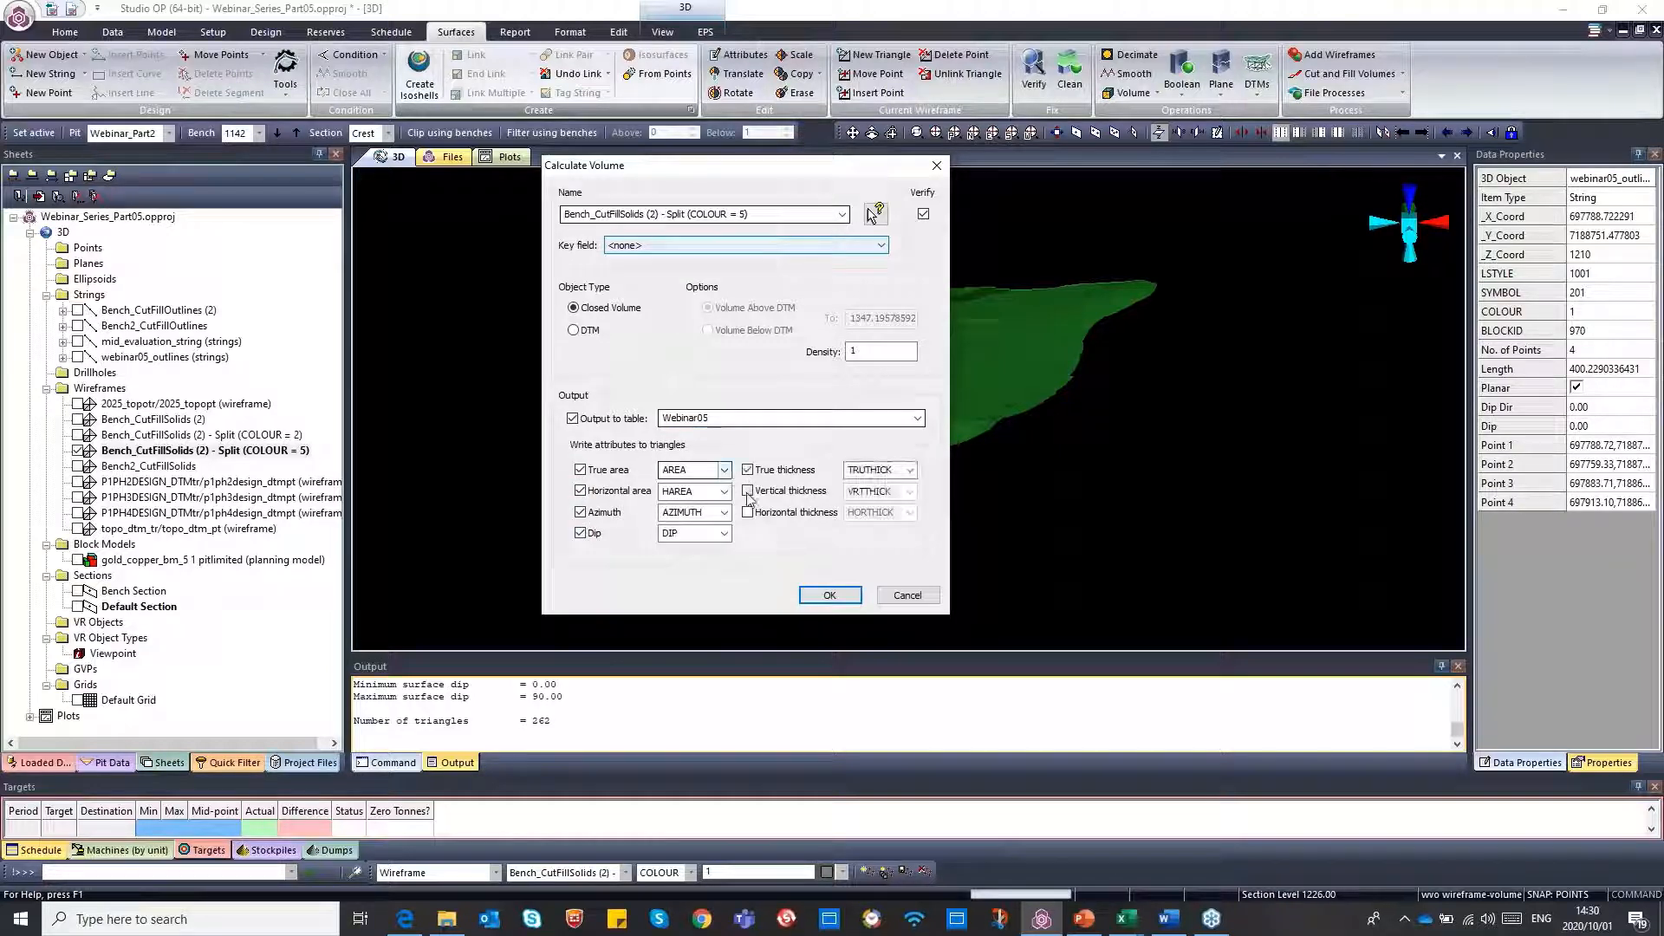
pyautogui.click(748, 512)
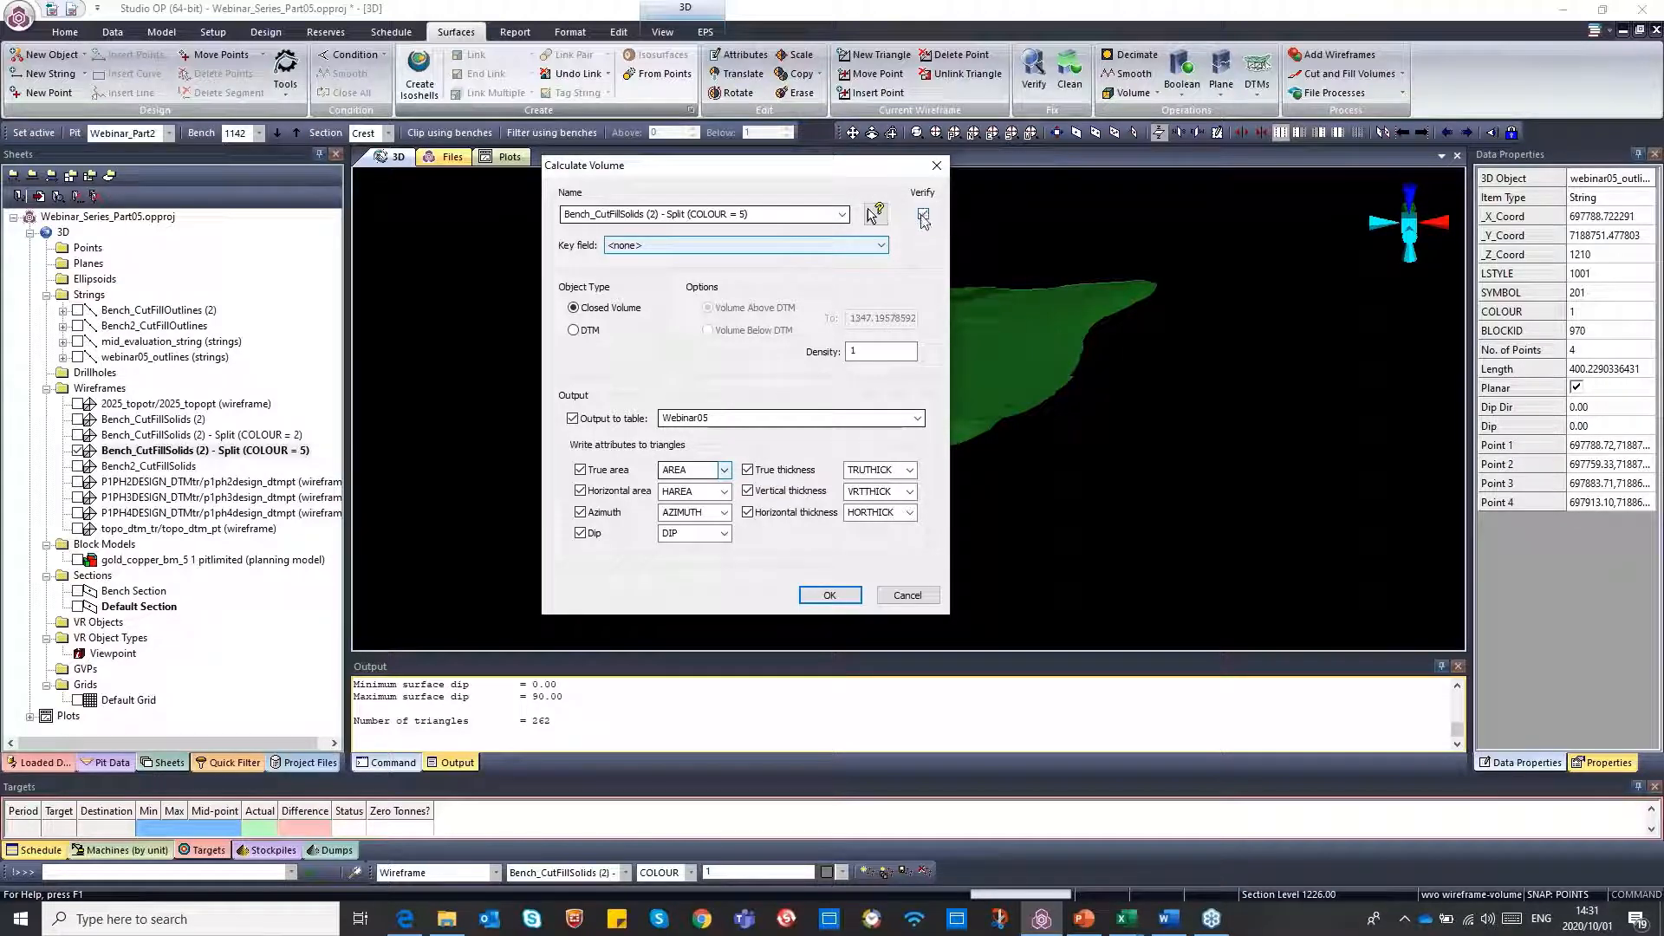
pyautogui.click(830, 597)
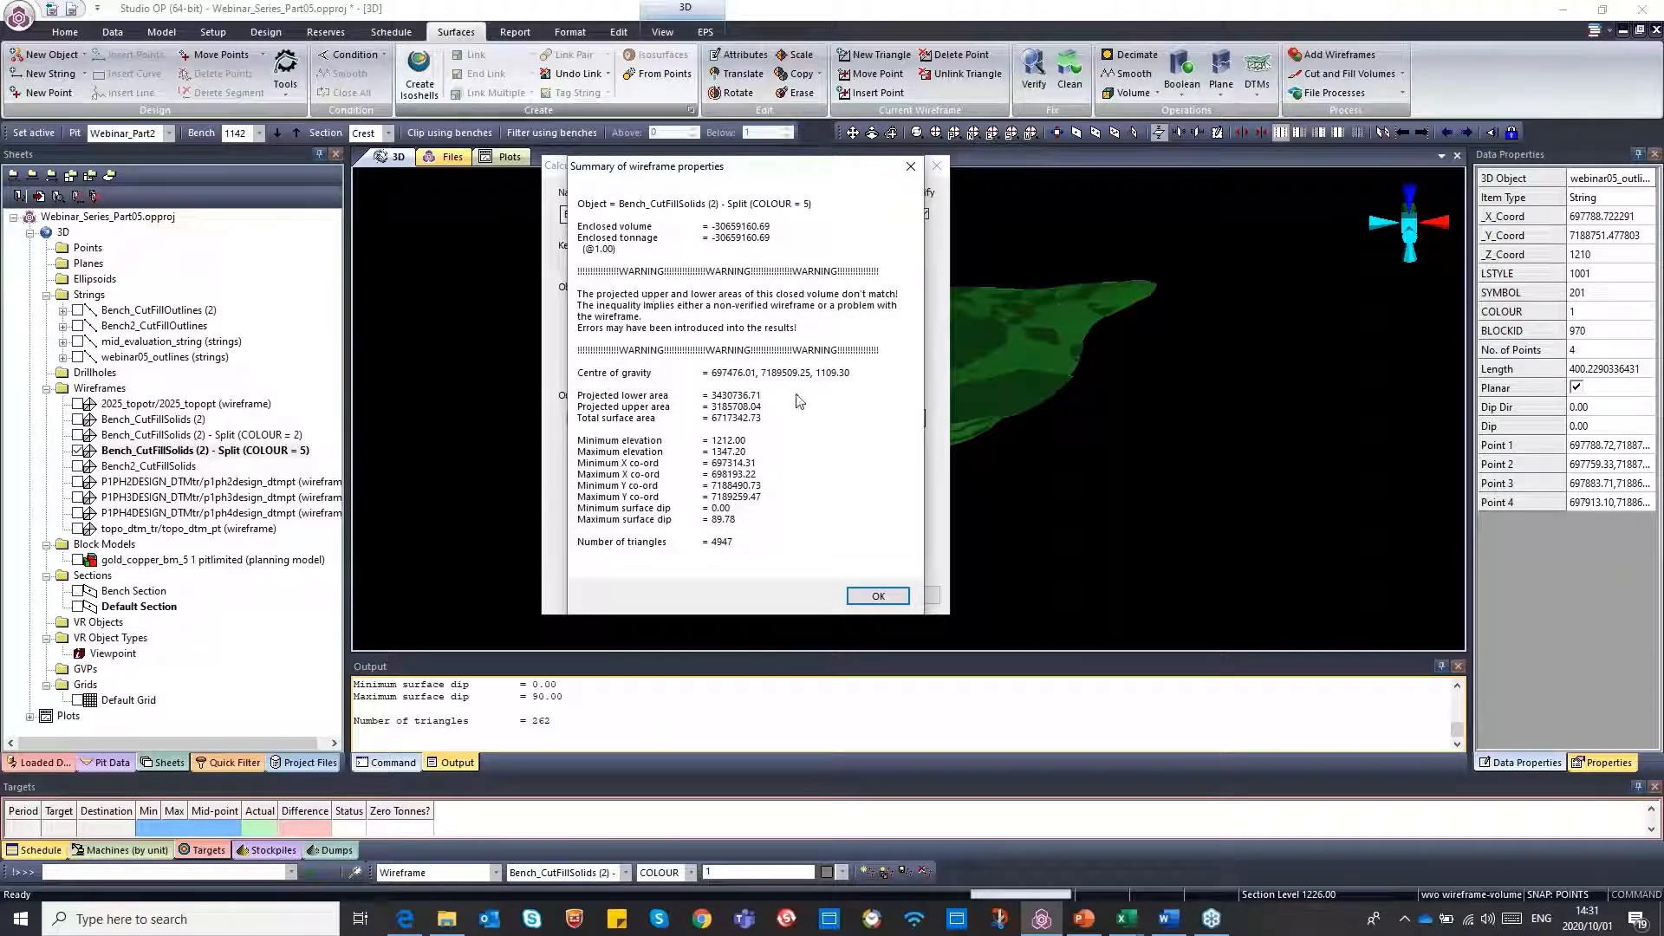
pyautogui.click(878, 596)
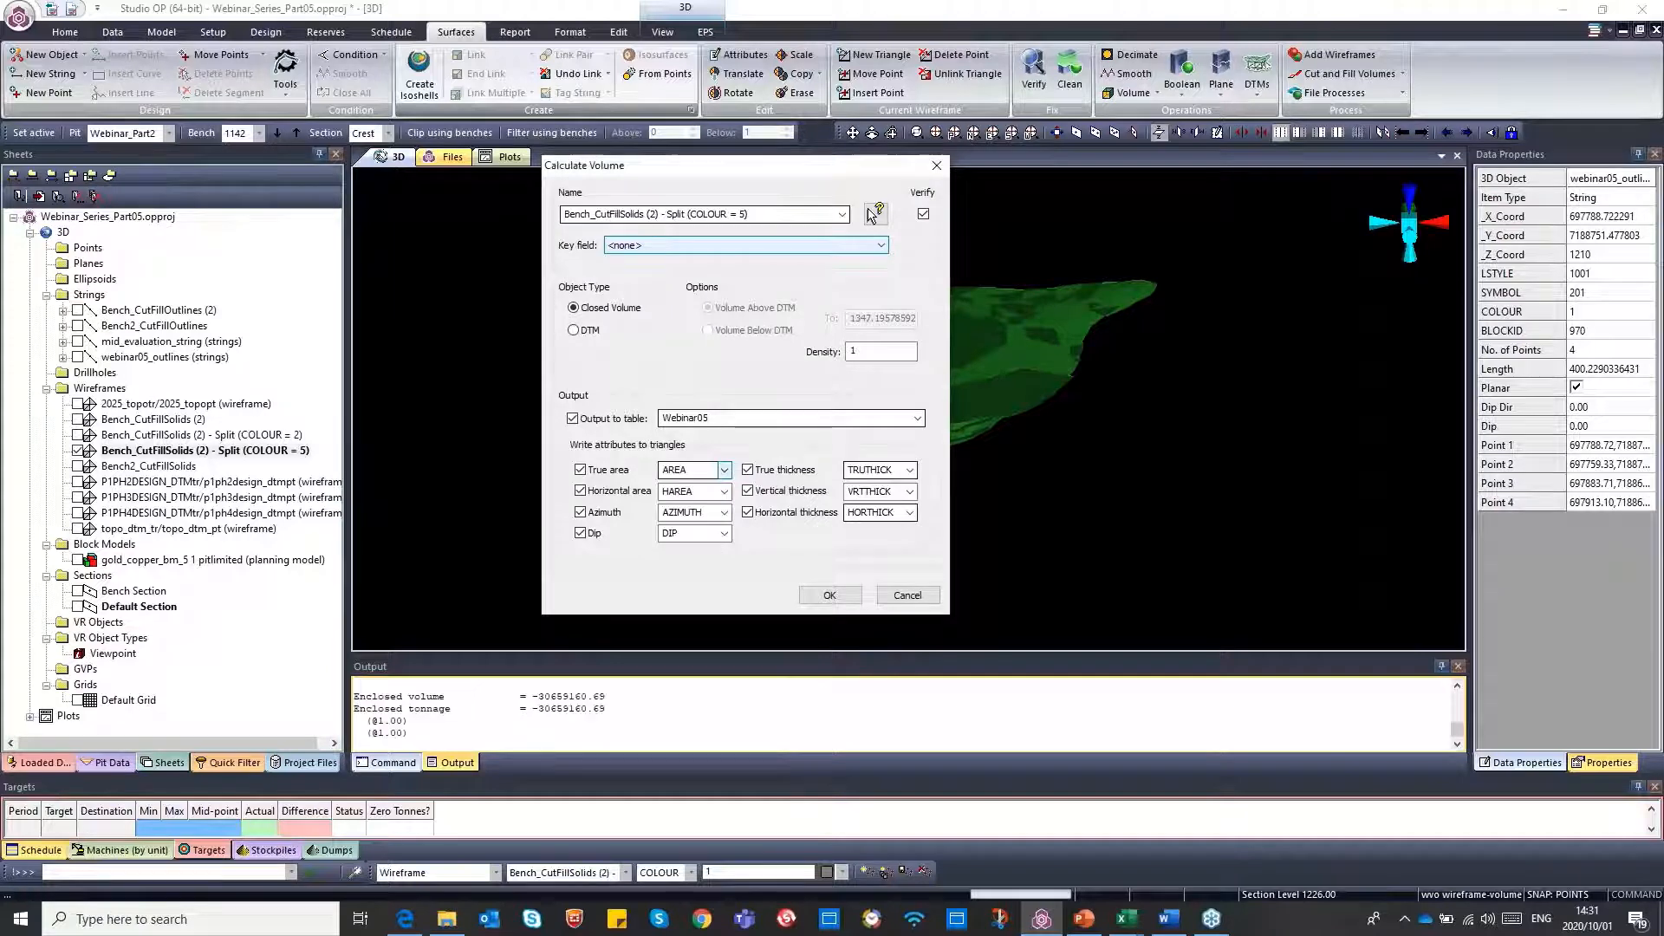
# Save the loaded Webinar05 table as the extended precision Datamine file webinar05.dm in the Webinaro5 folder
pyautogui.click(38, 764)
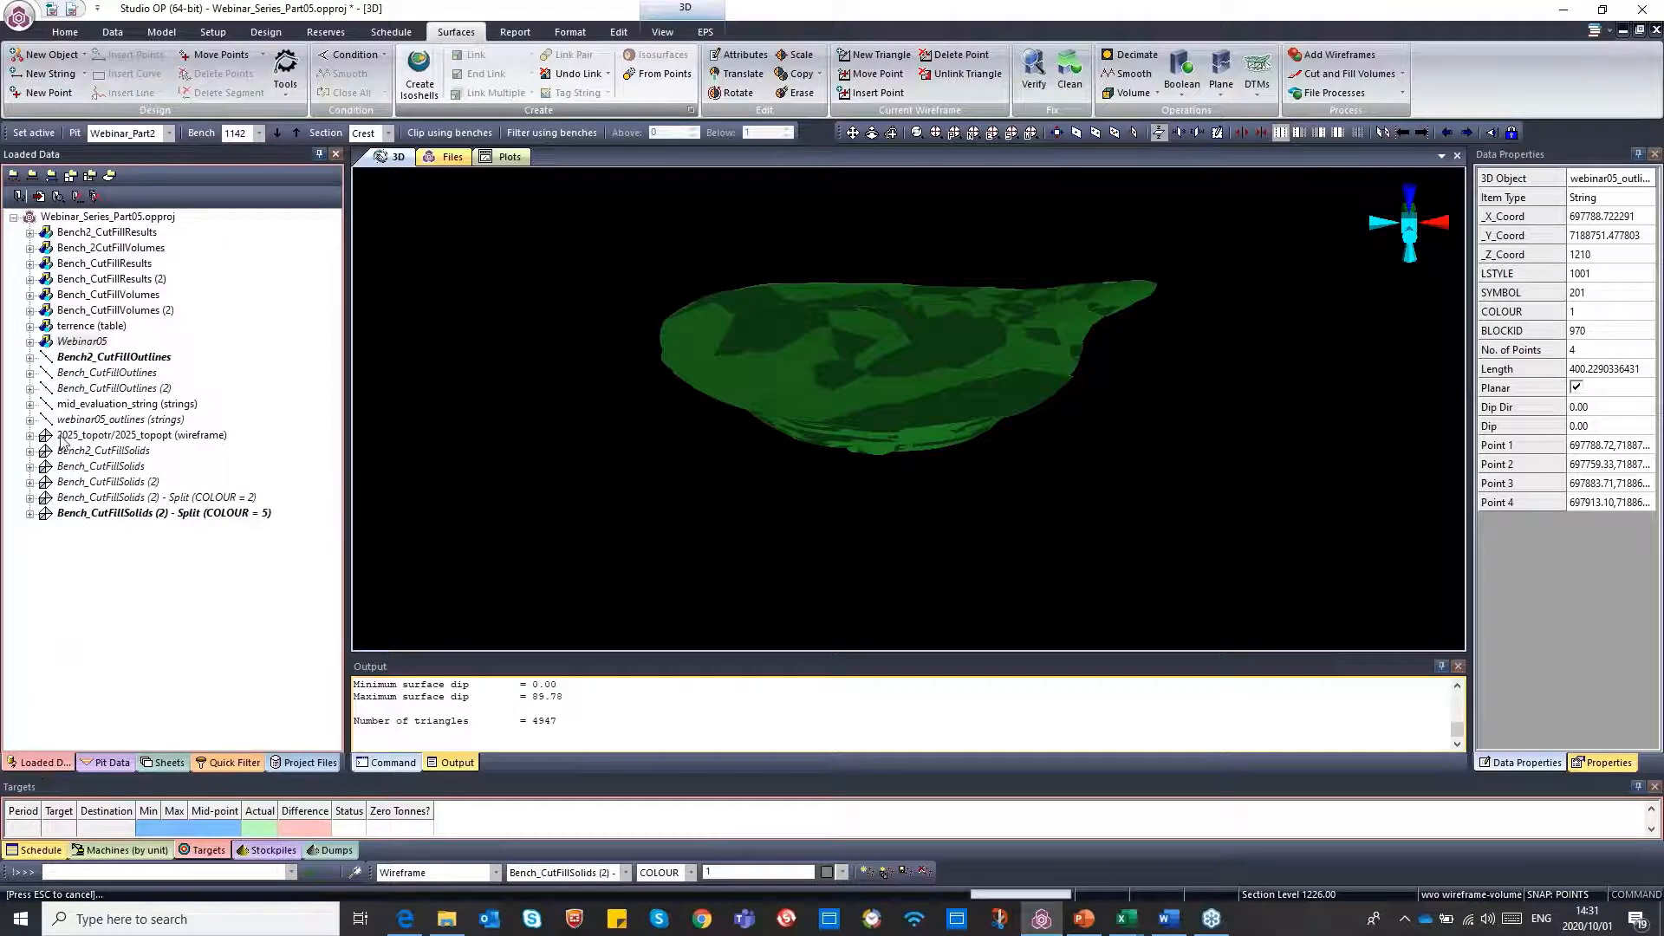
pyautogui.rightClick(87, 348)
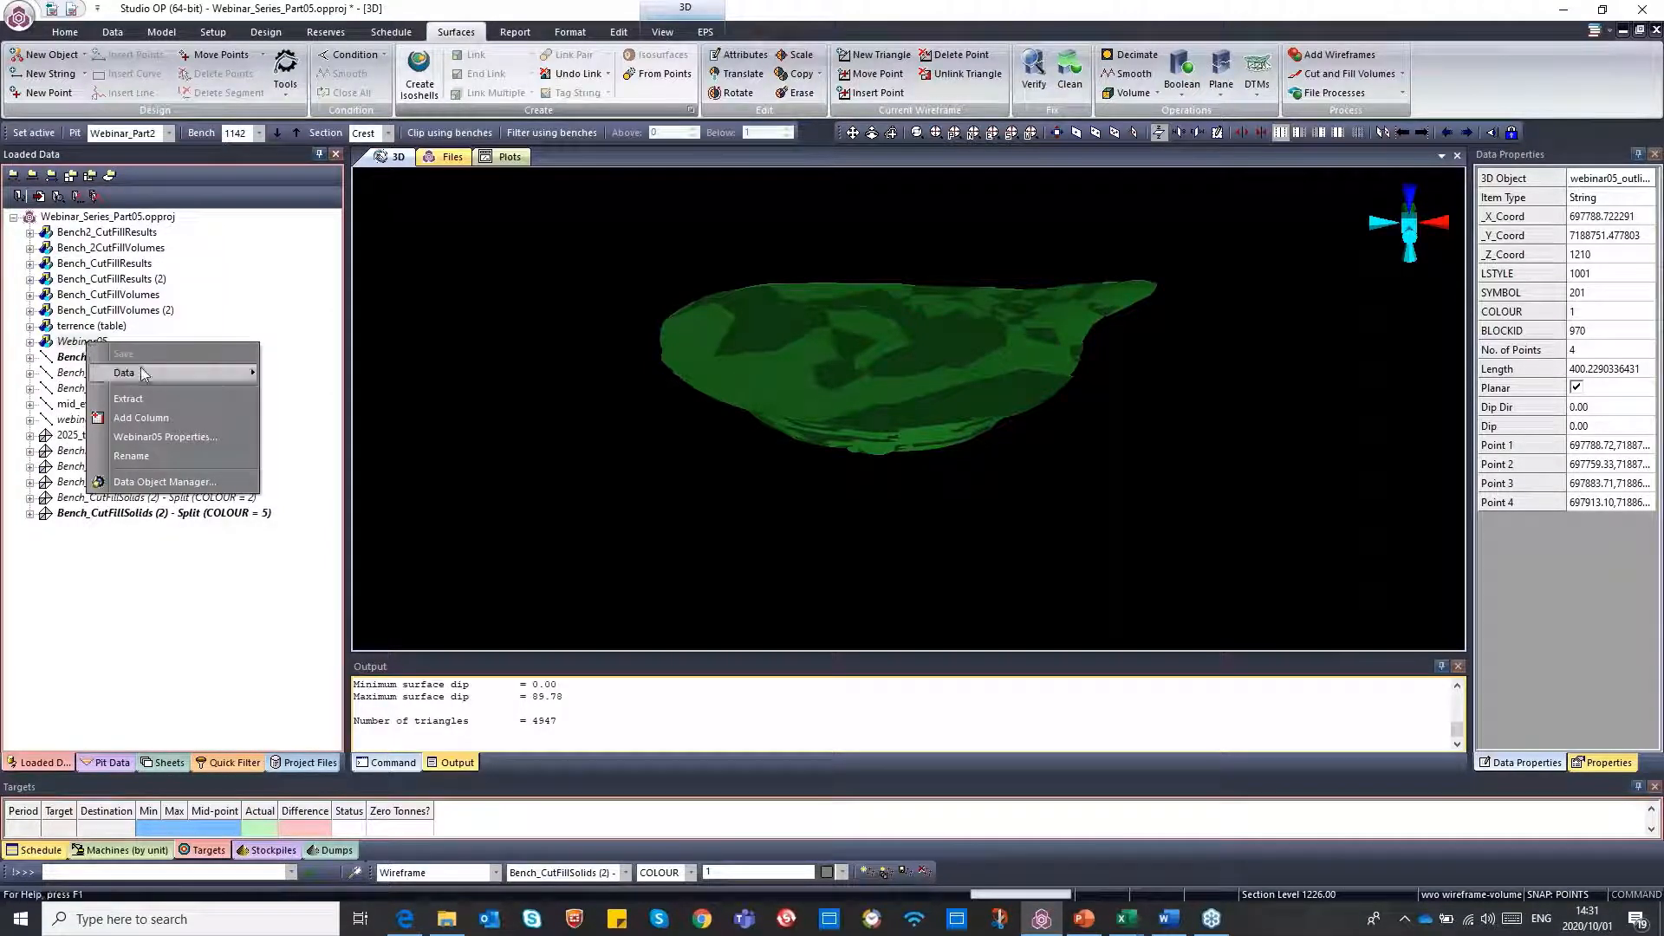
pyautogui.moveTo(152, 374)
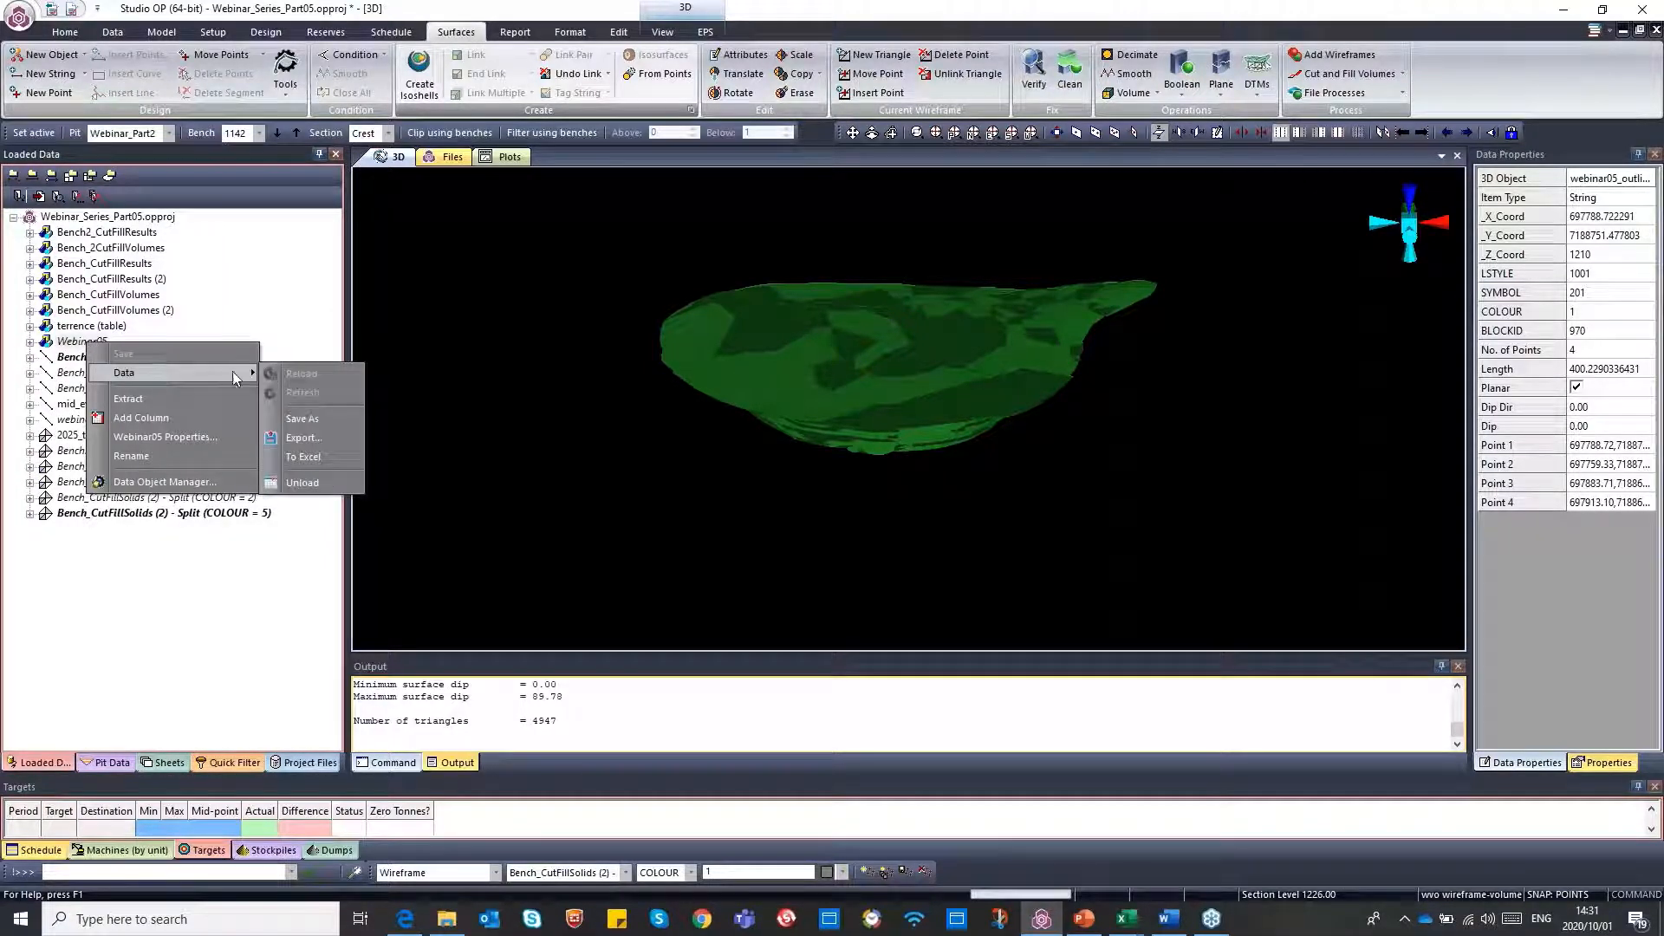
pyautogui.click(302, 419)
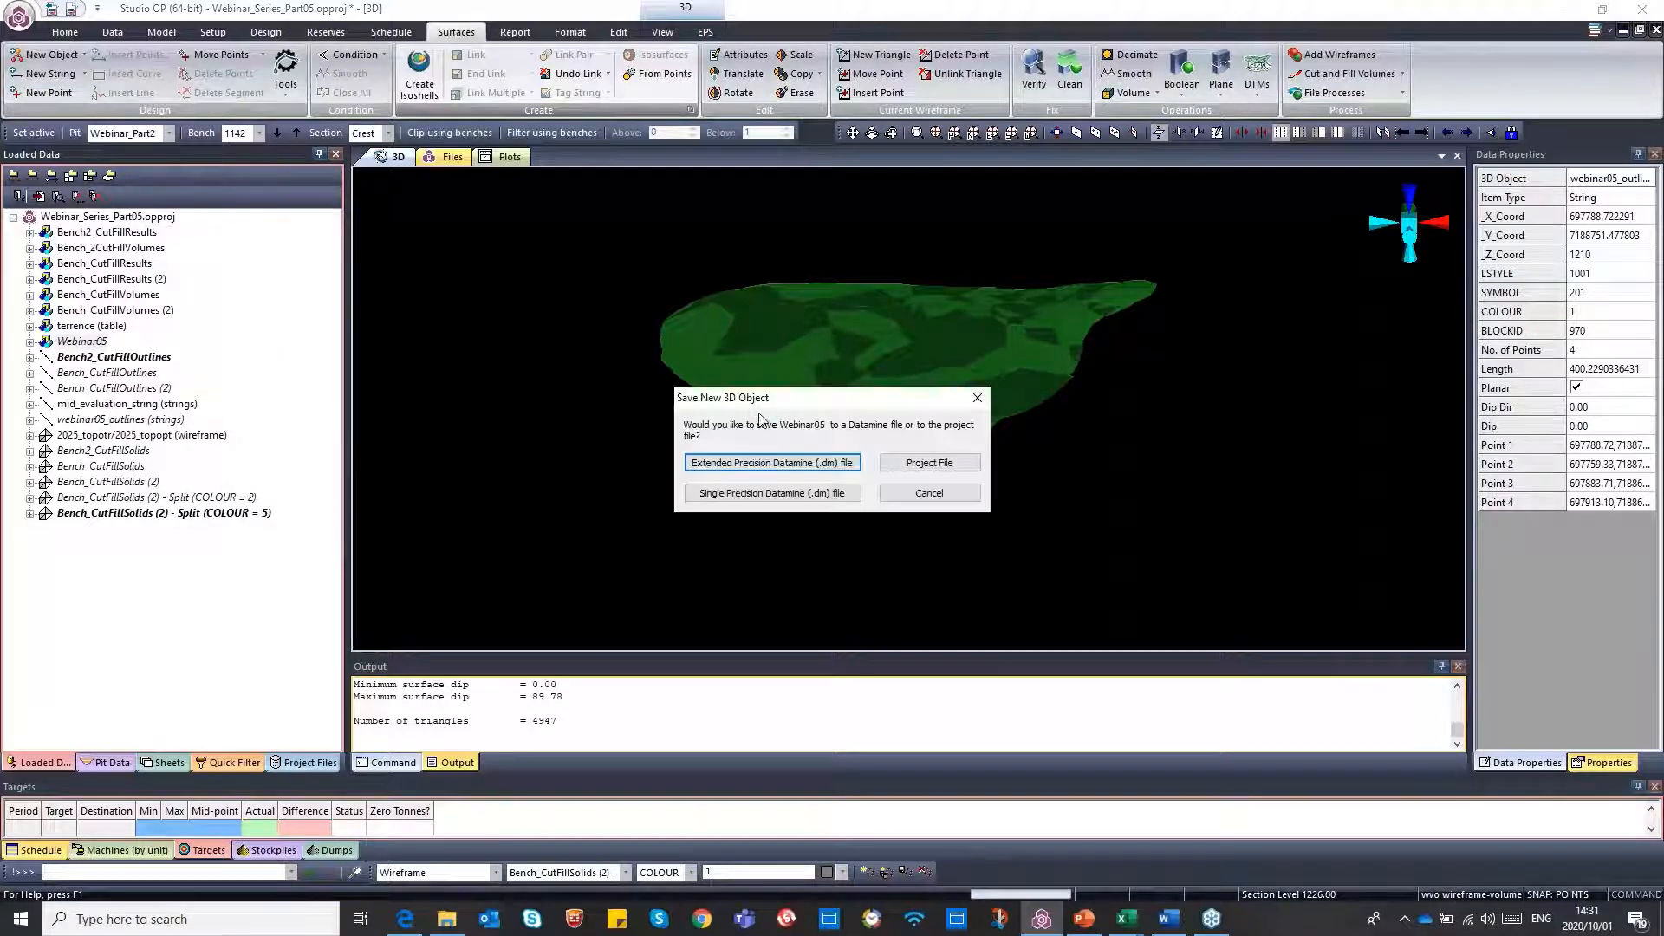
pyautogui.click(799, 465)
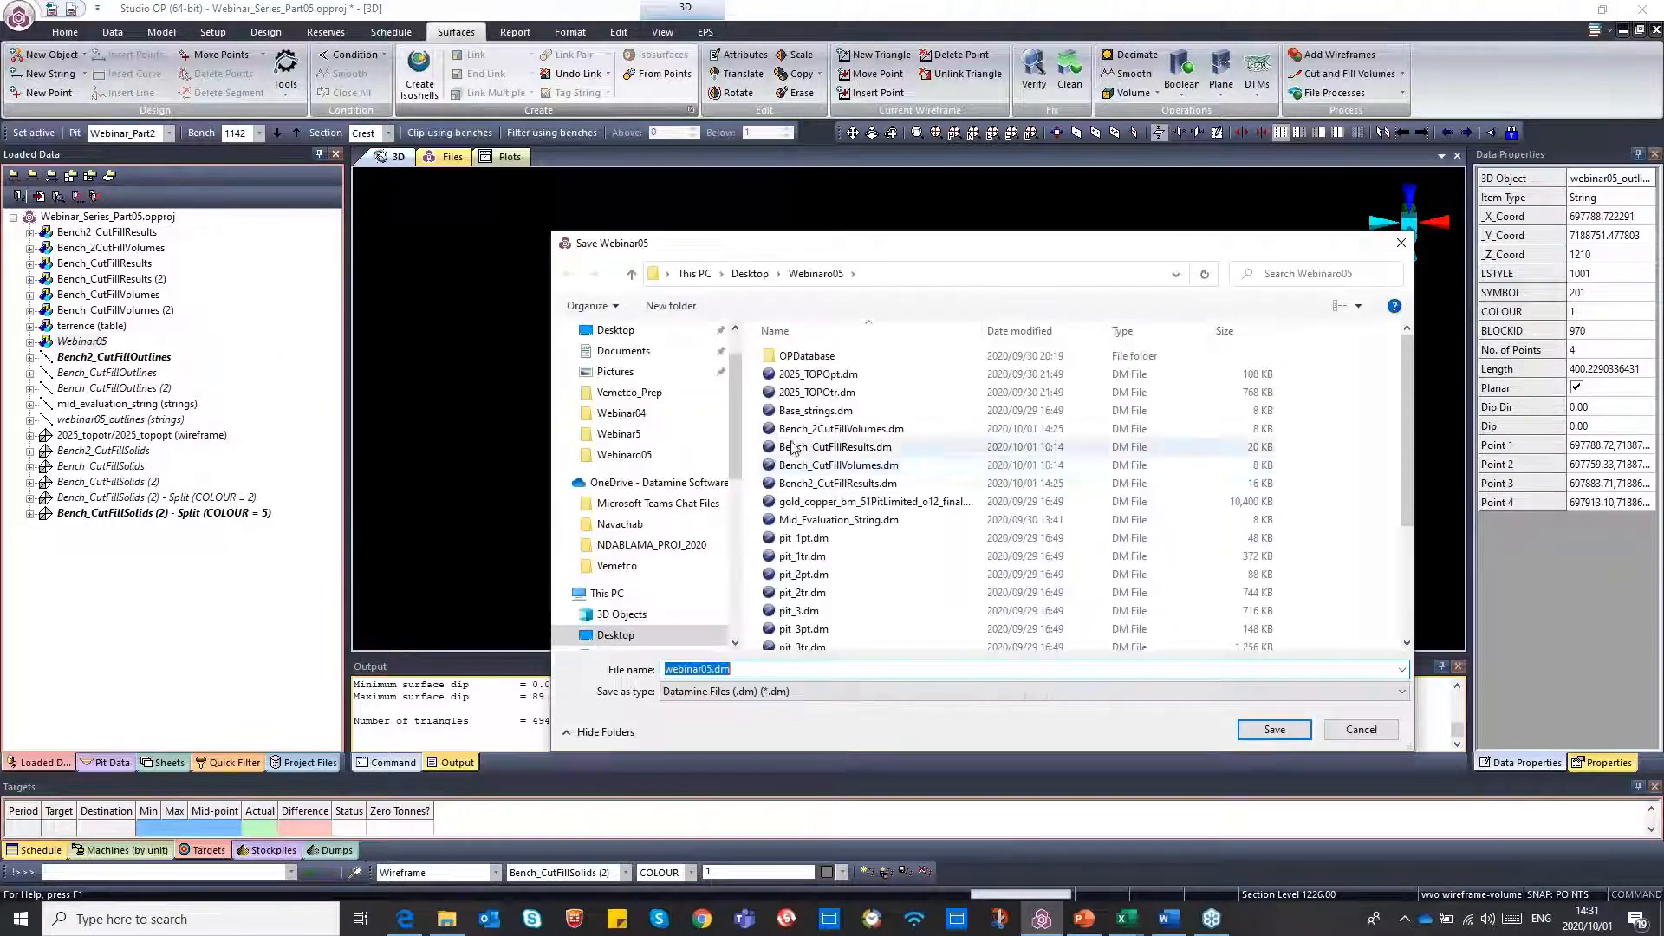
pyautogui.click(1275, 729)
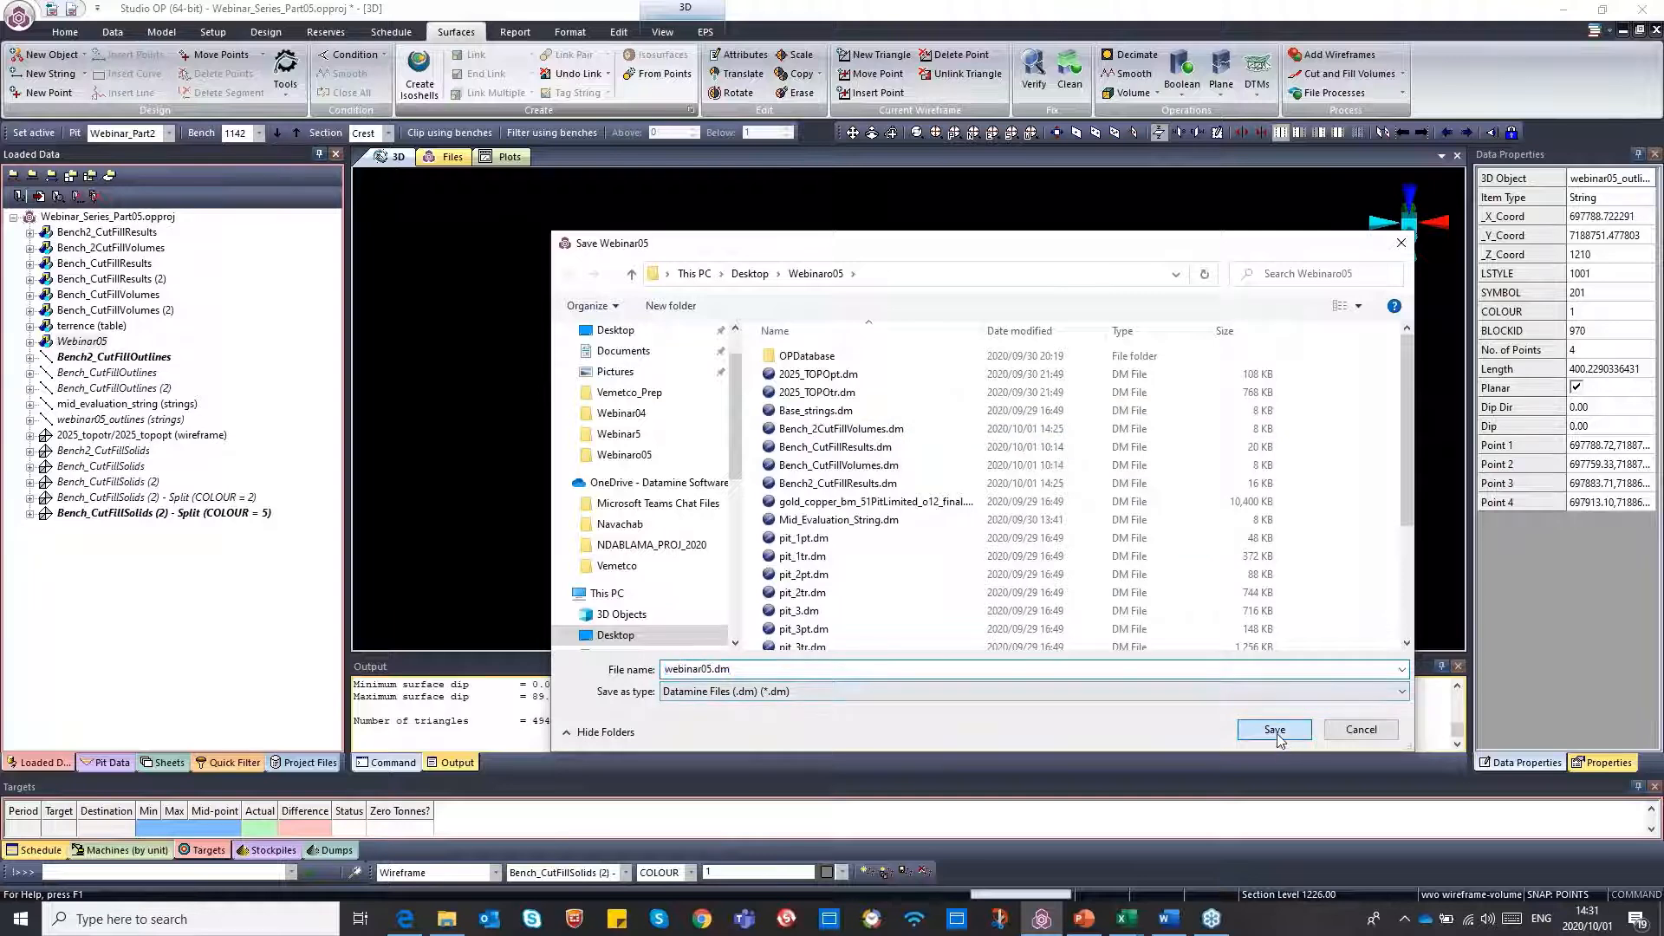
pyautogui.press('Escape')
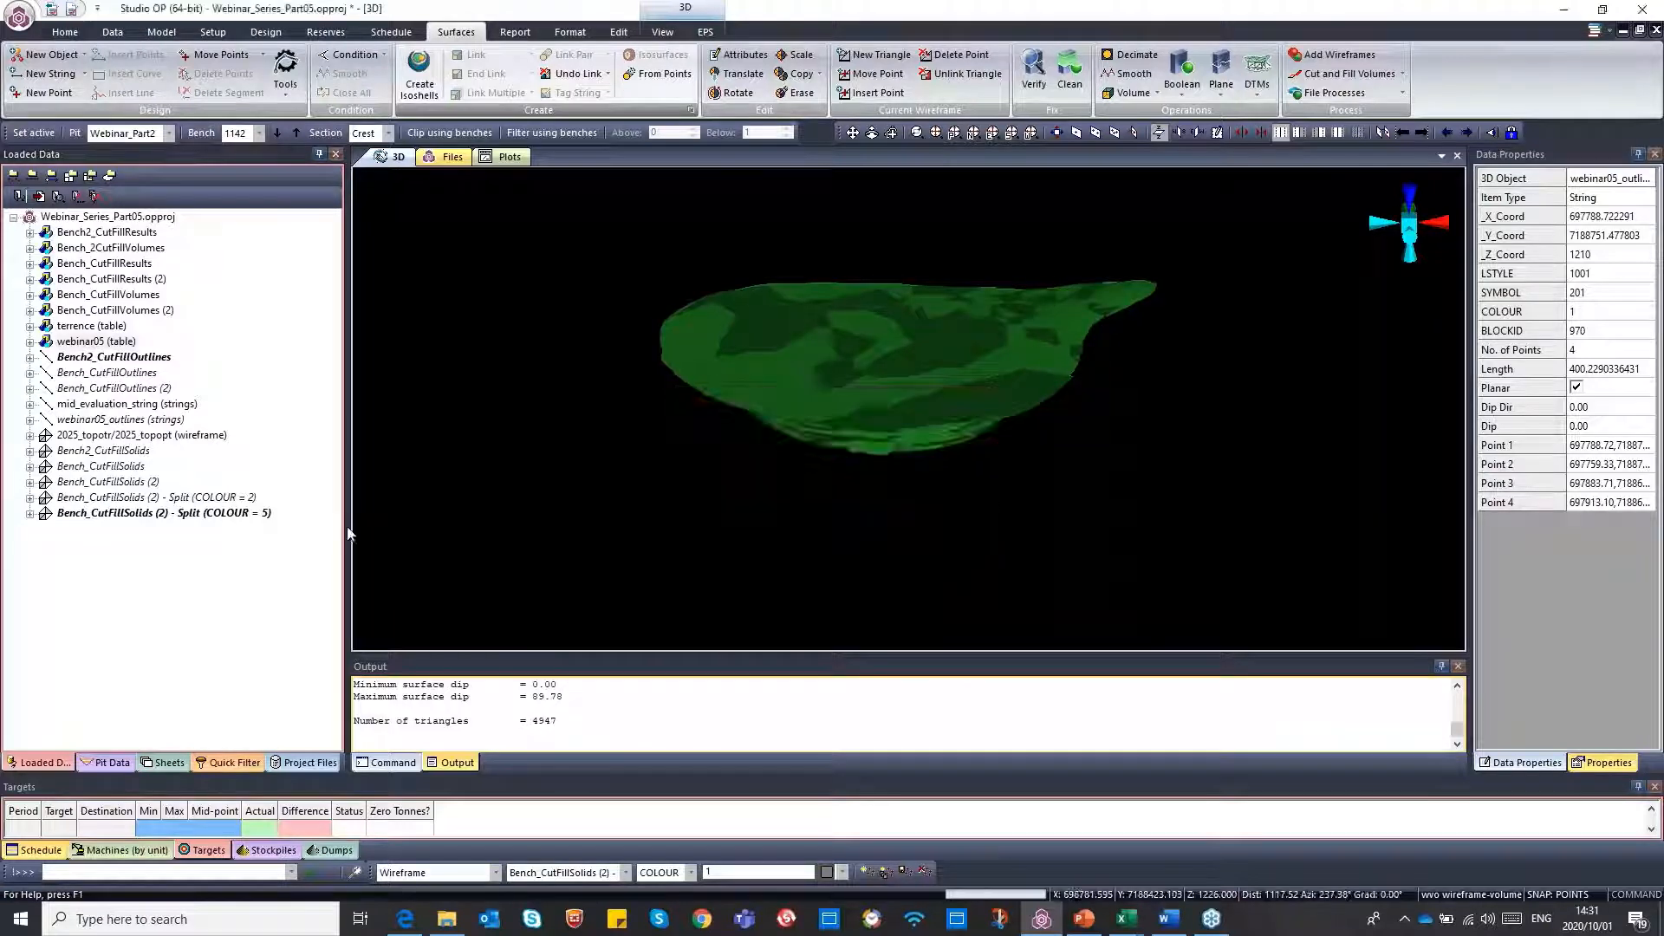
# List all project files, view and close the Webinar05_Outlines table, and select the webinar05 table
pyautogui.click(305, 763)
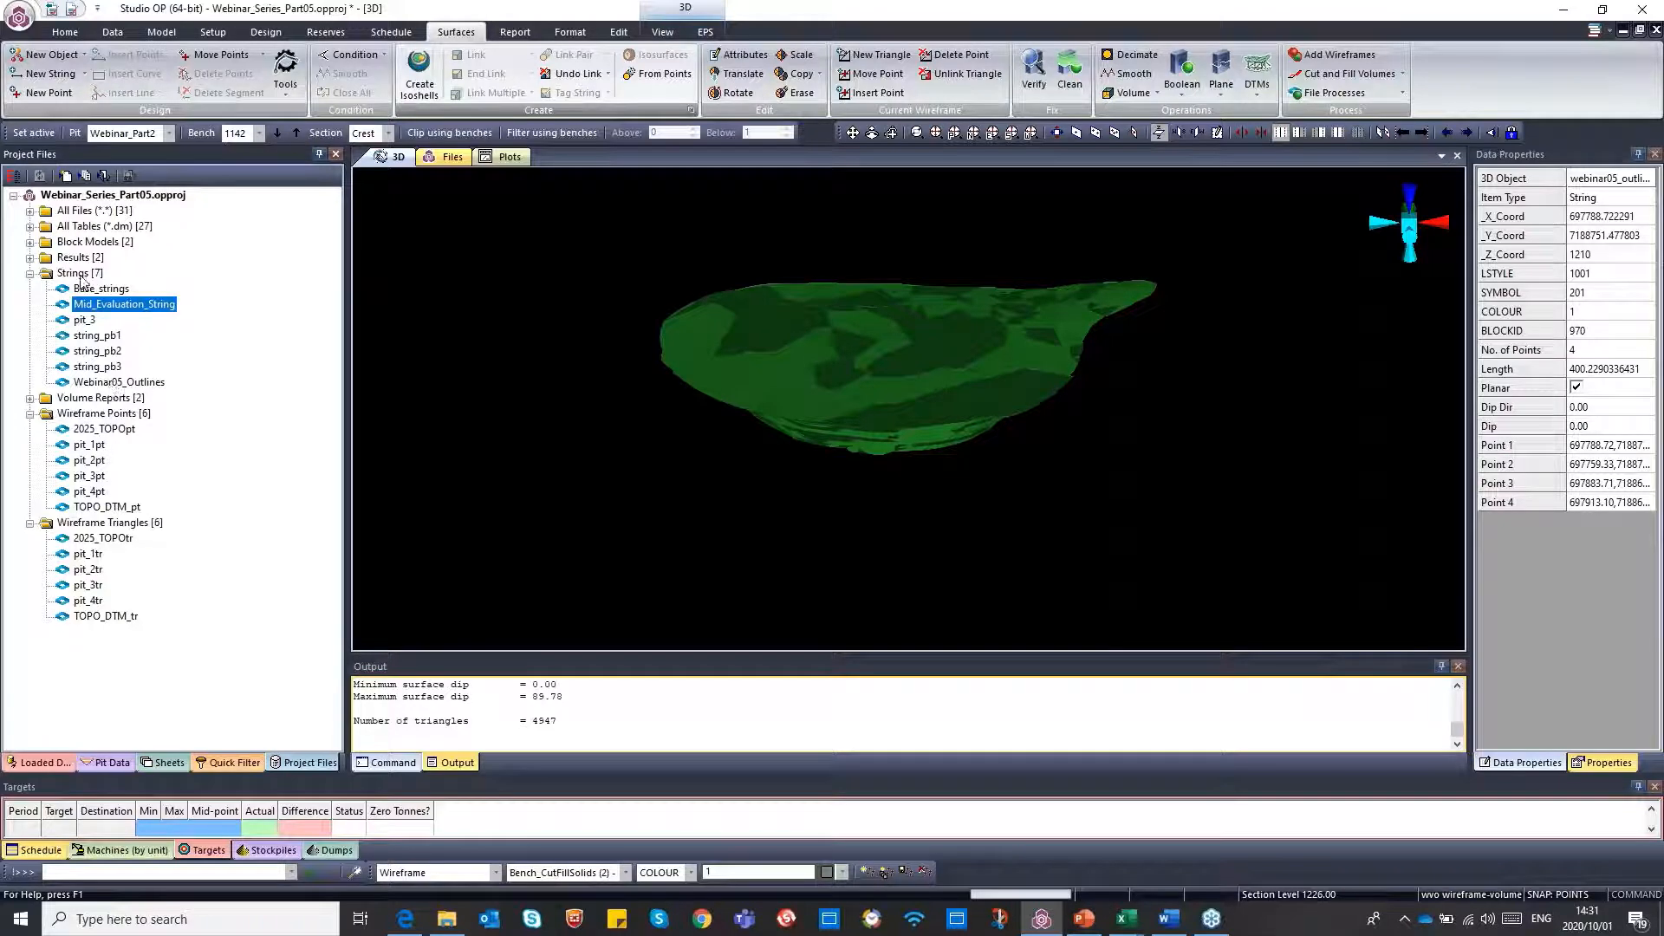
pyautogui.click(30, 211)
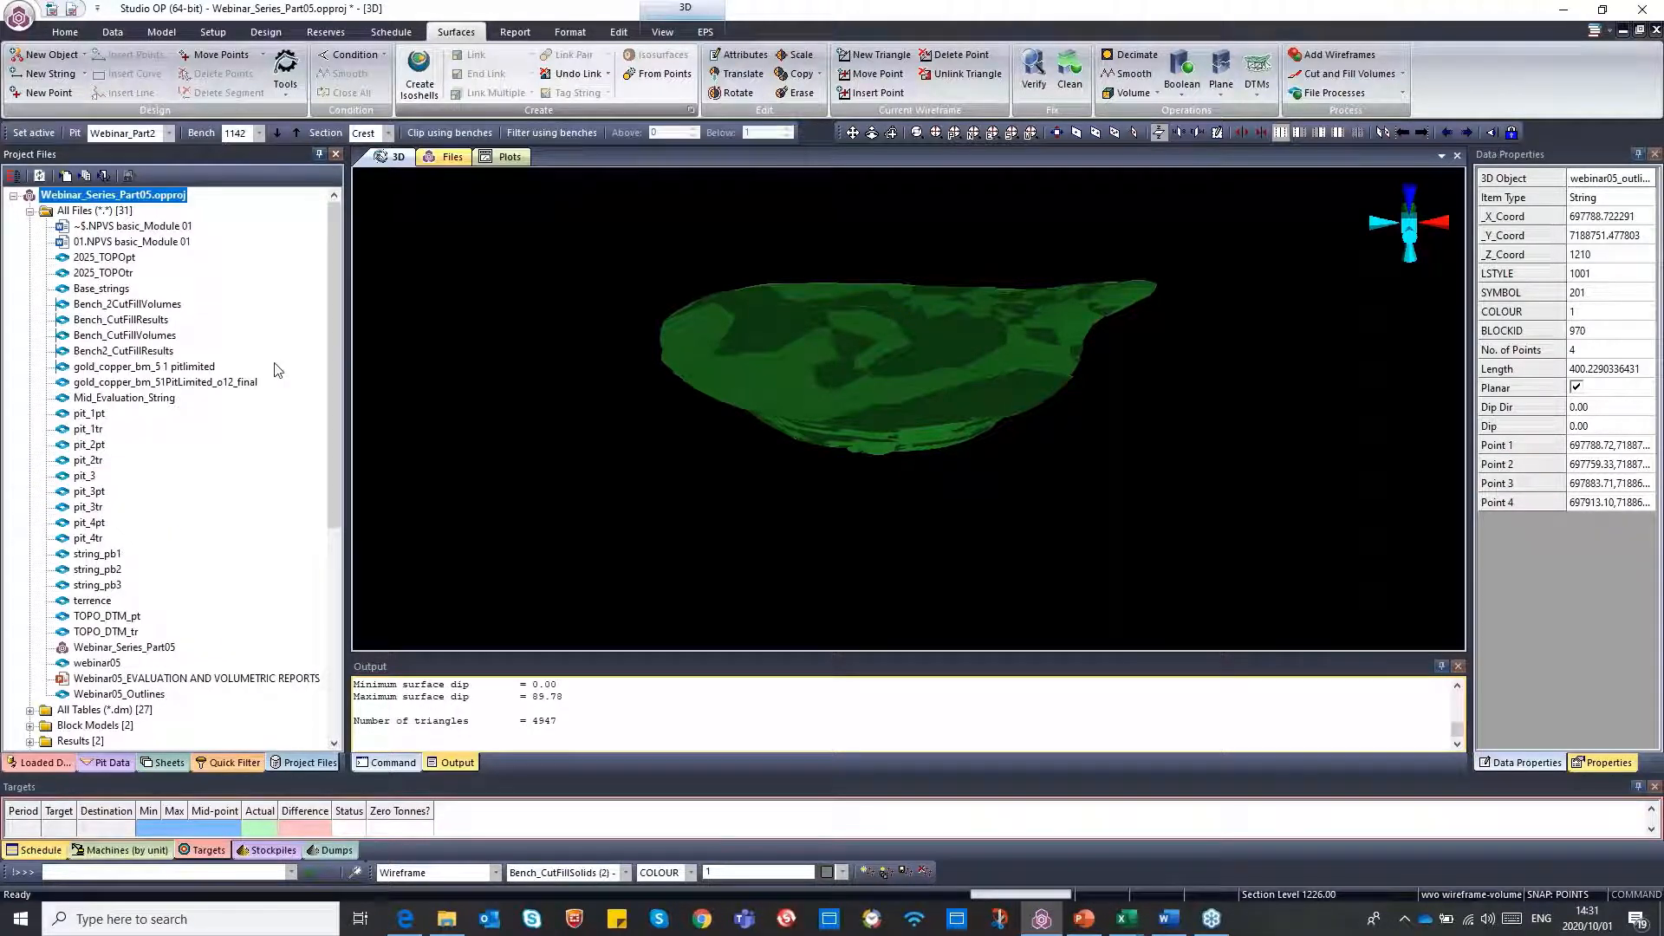
pyautogui.doubleClick(119, 694)
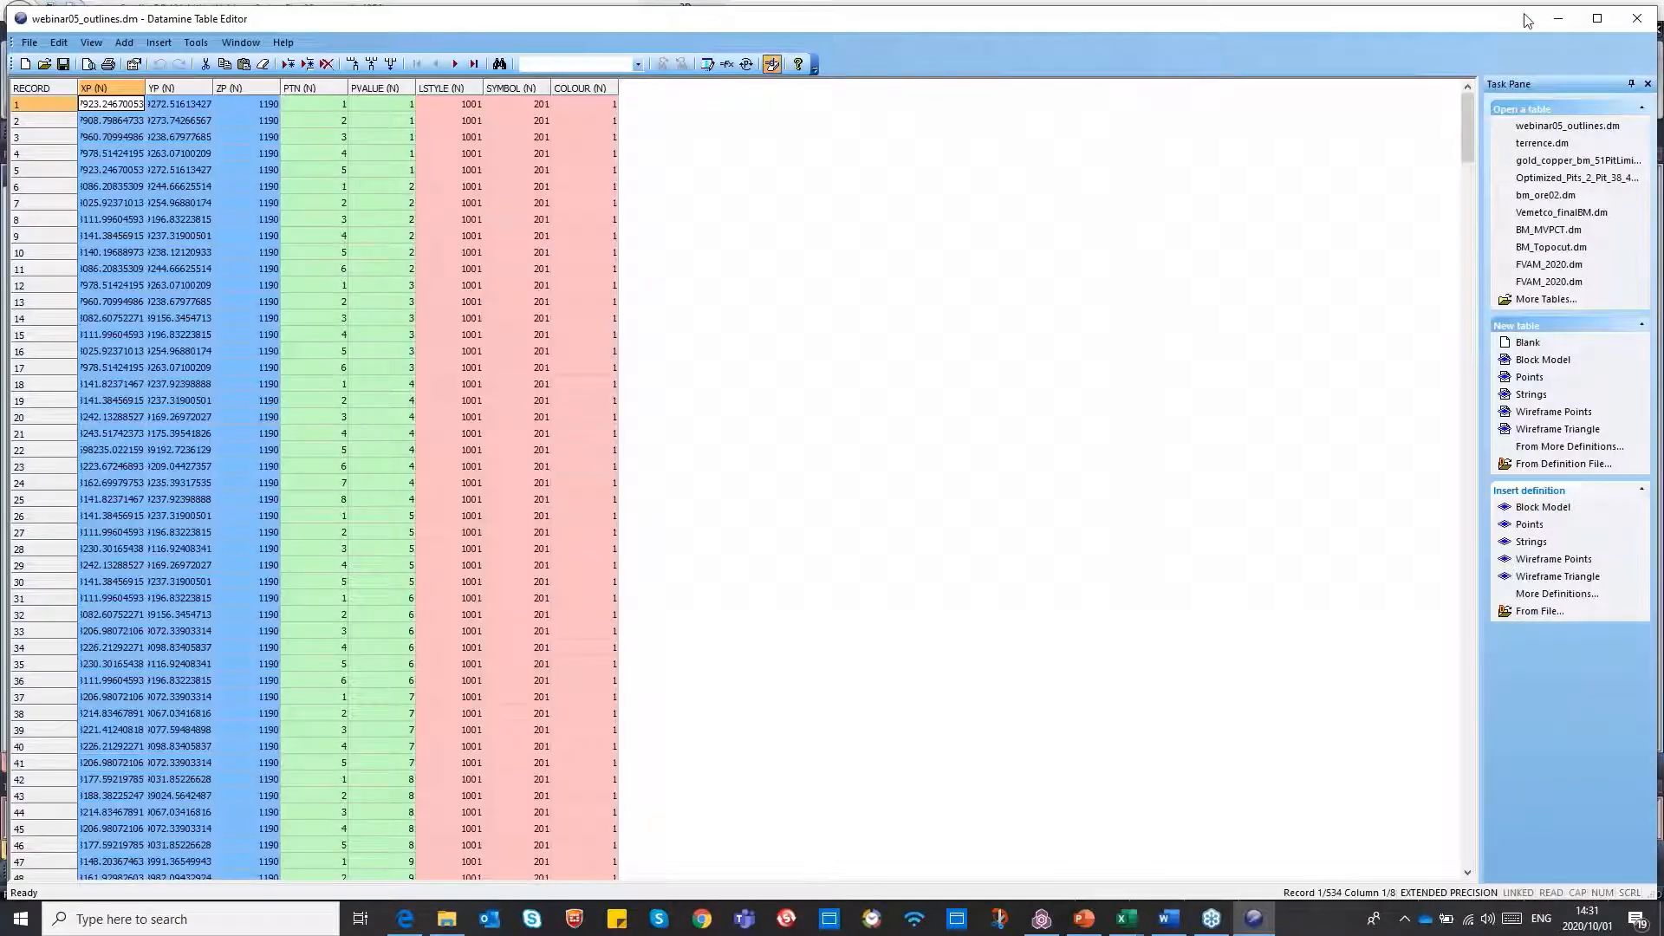
pyautogui.click(1636, 18)
pyautogui.click(97, 664)
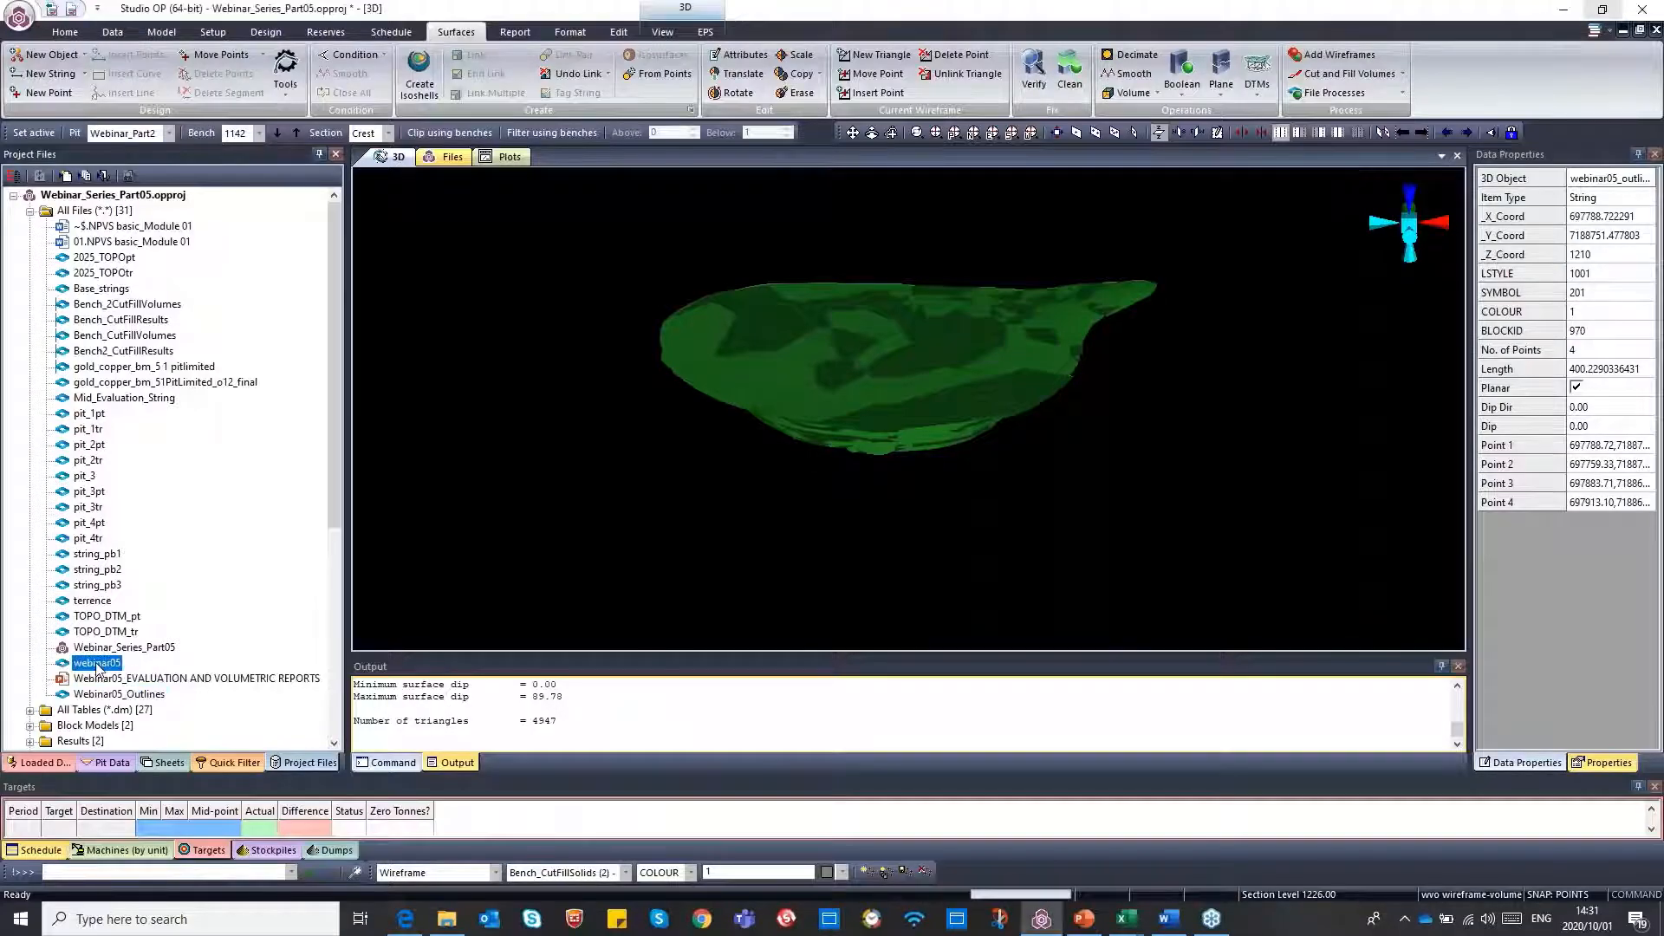
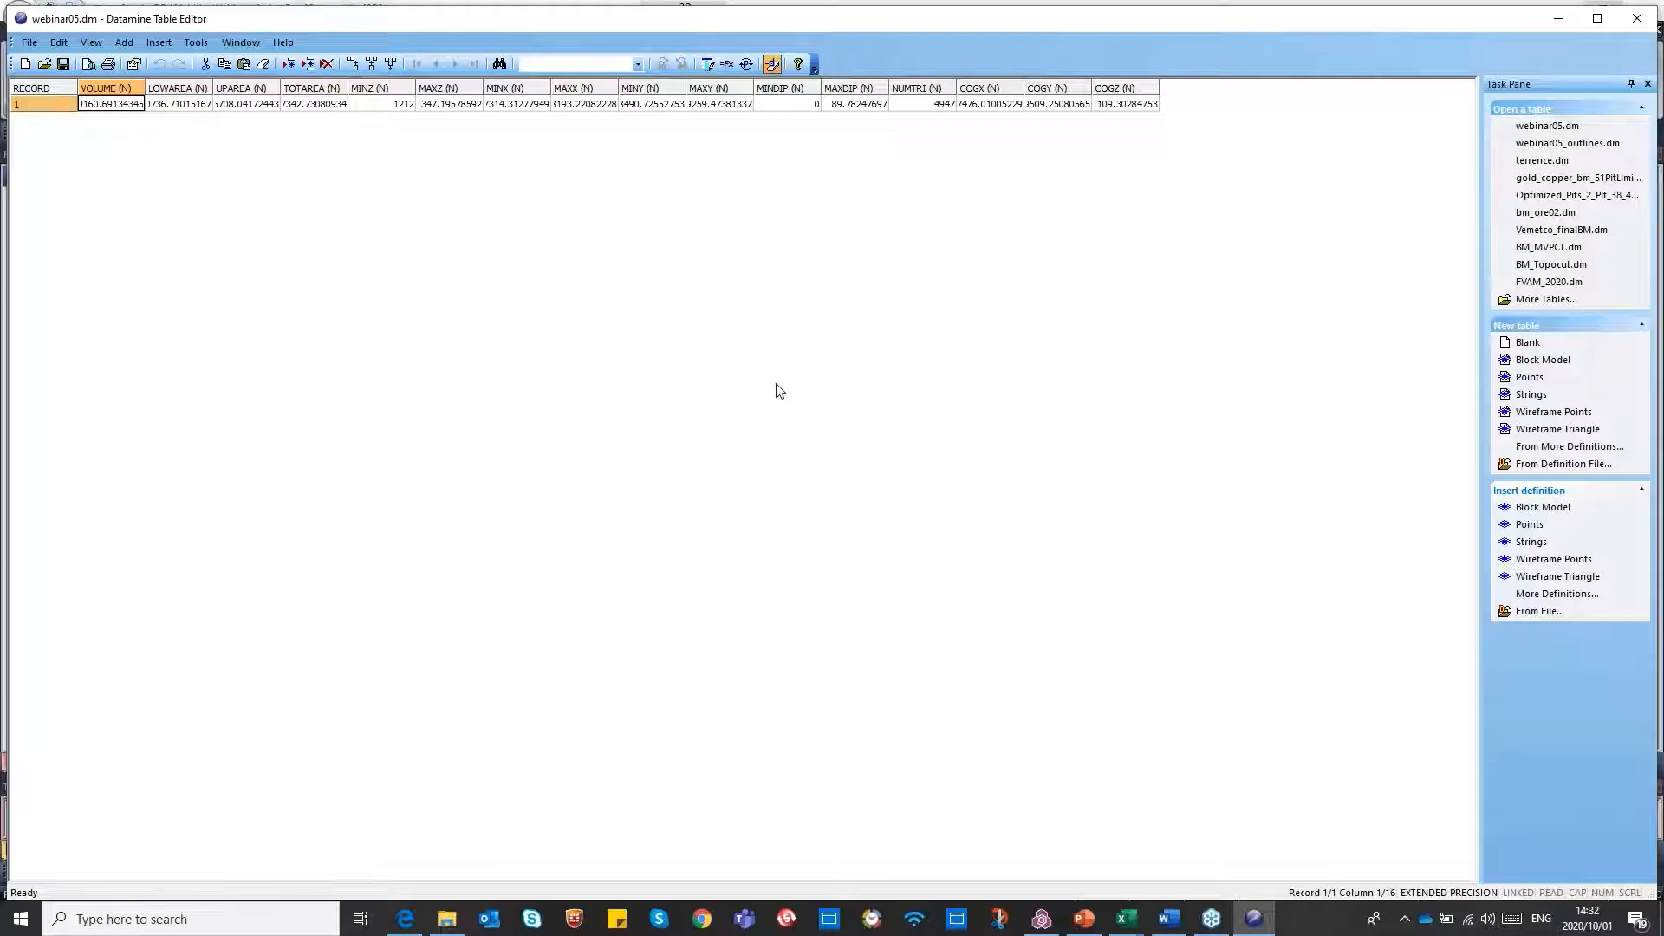
# Close the reviewed webinar05 volume table and bring up the reserves commands in Studio OP
pyautogui.click(1635, 22)
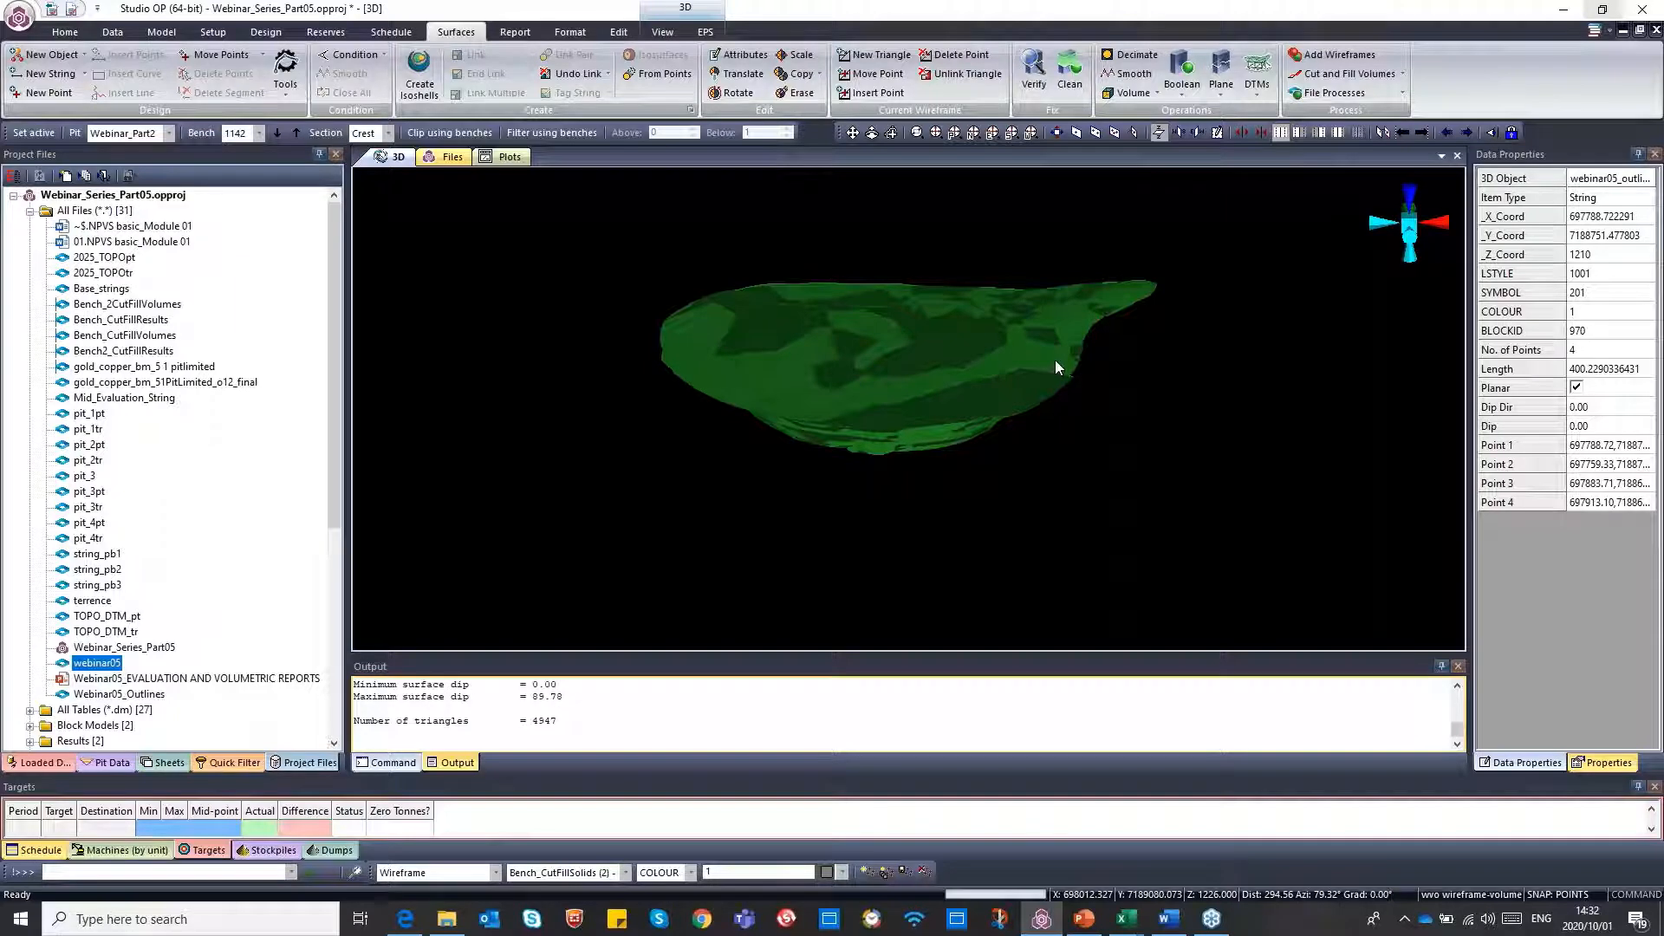
pyautogui.click(326, 32)
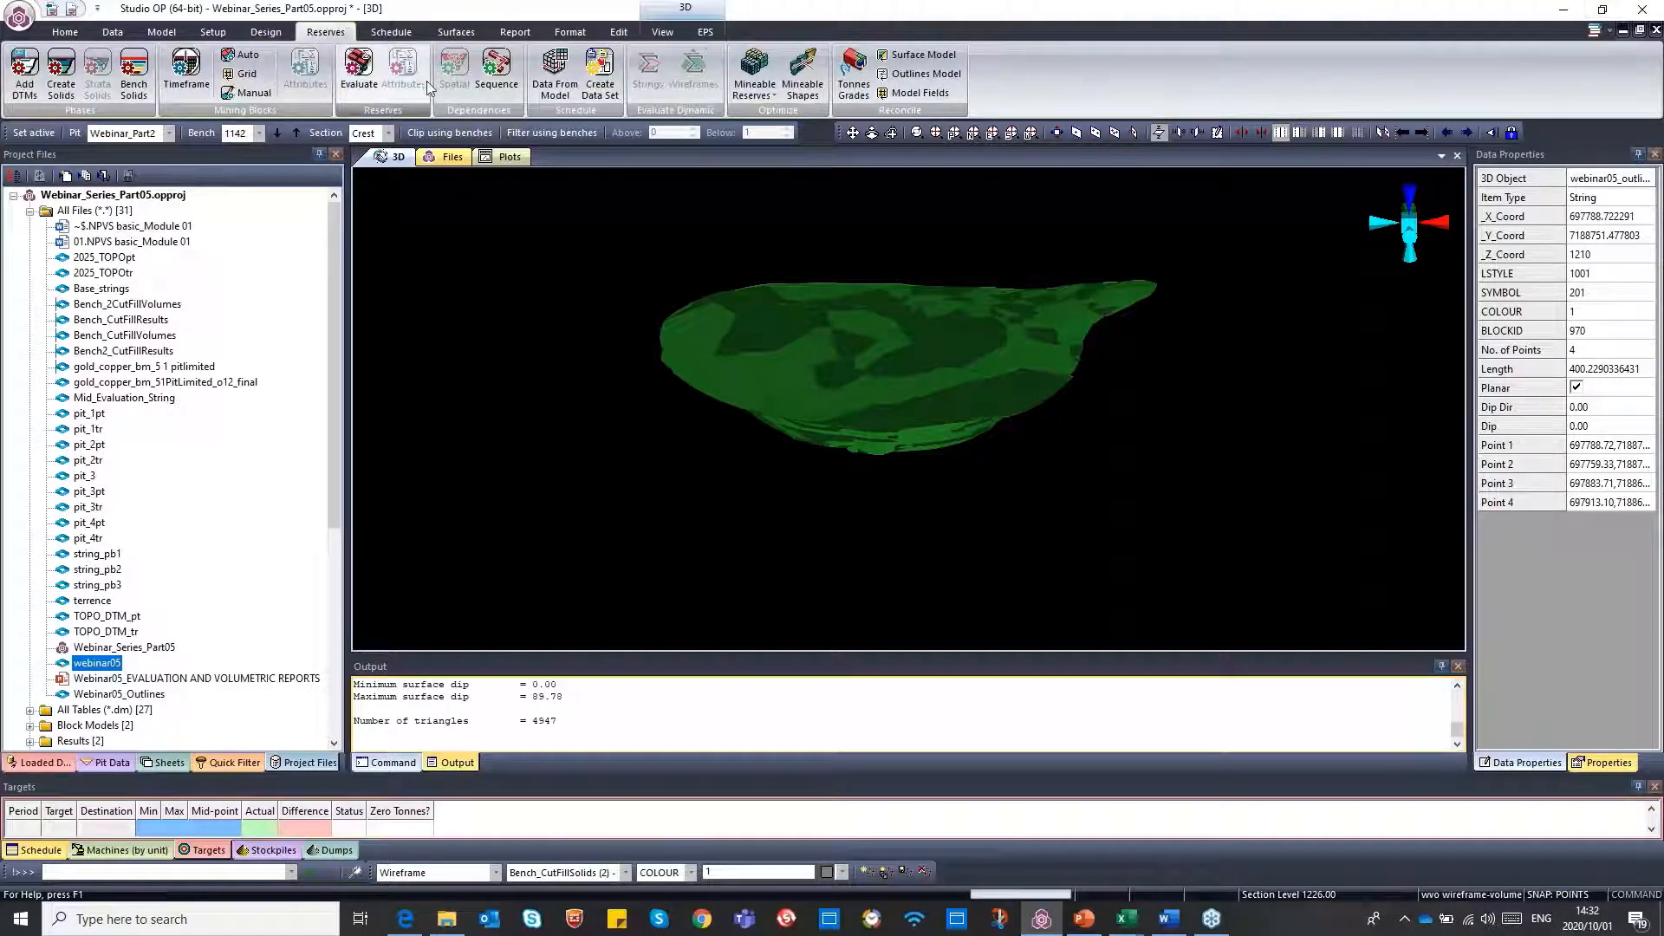